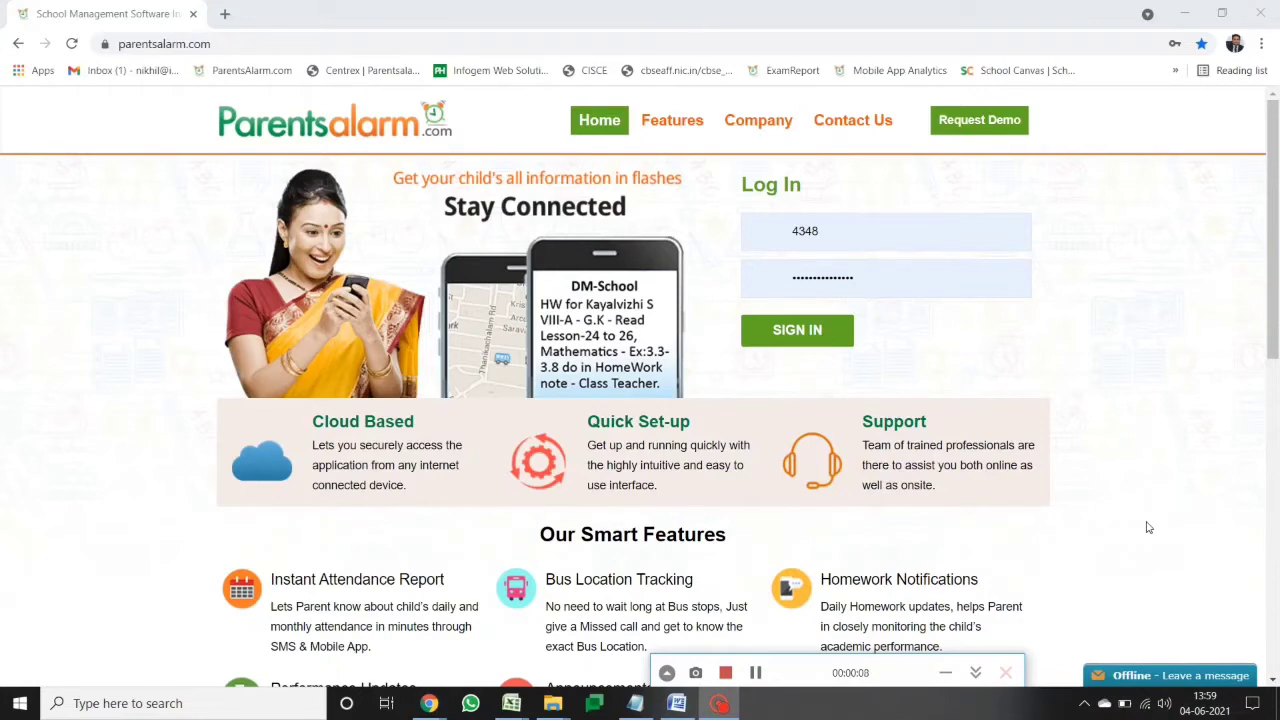
Sign in to parentsalarm.com with the prefilled login details and dismiss the payment reminder
{"action": "left_click", "coordinate": [240, 44]}
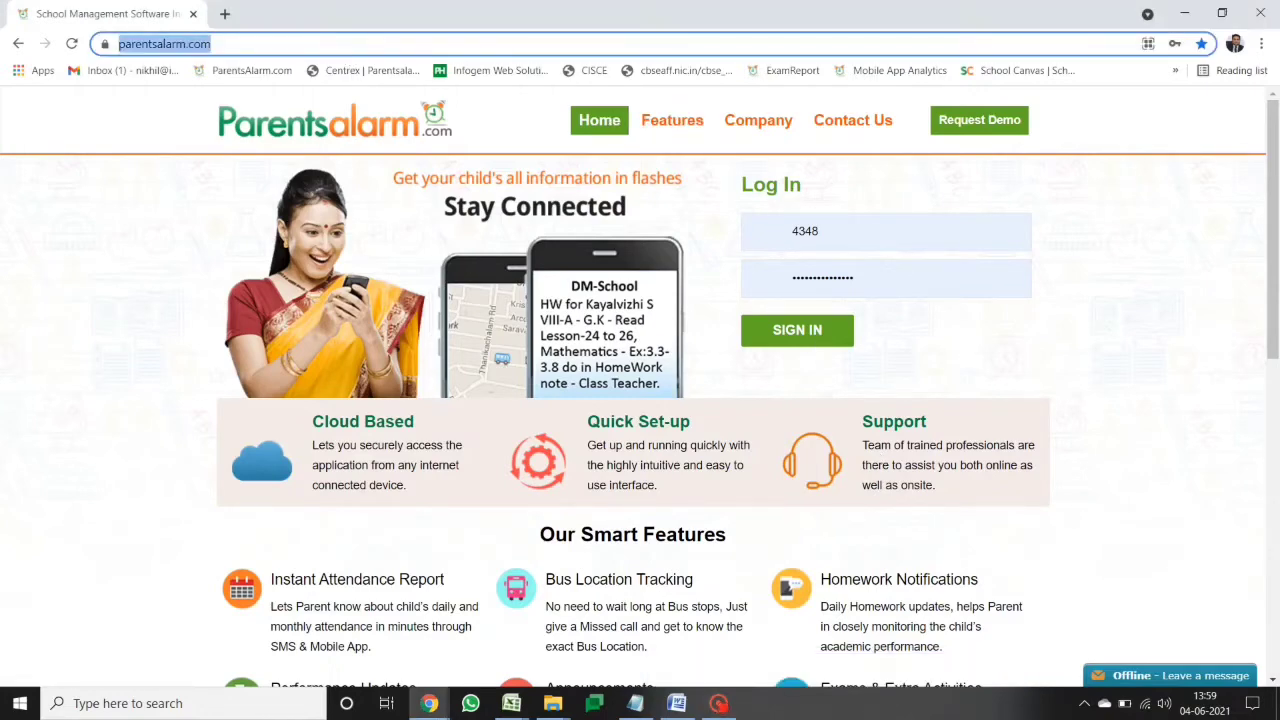
{"action": "key", "text": "Return"}
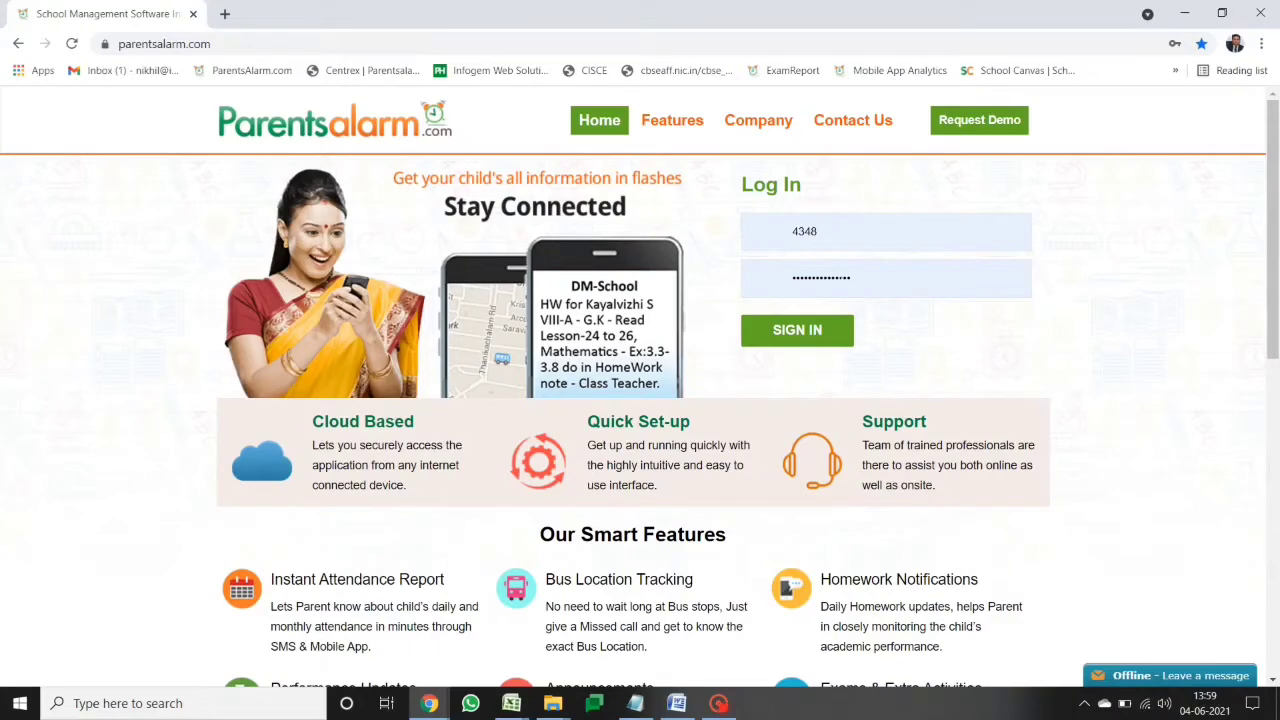
{"action": "left_click", "coordinate": [826, 332]}
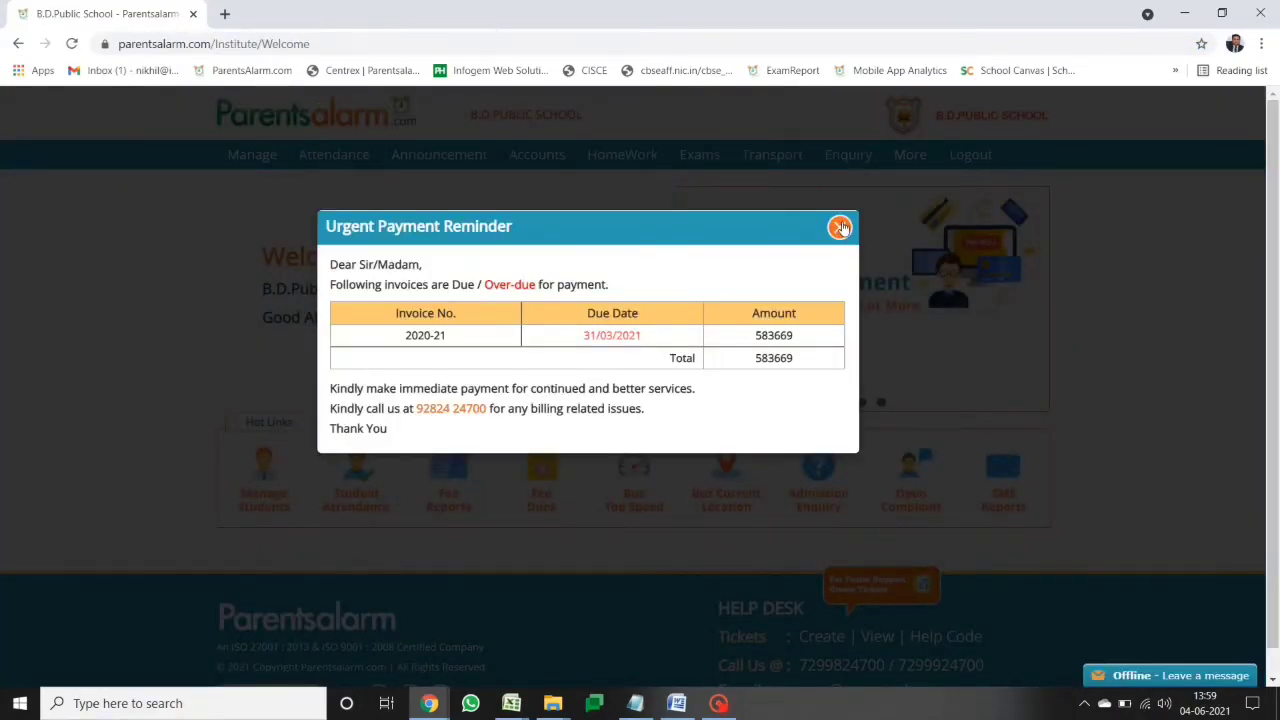
{"action": "left_click", "coordinate": [840, 227]}
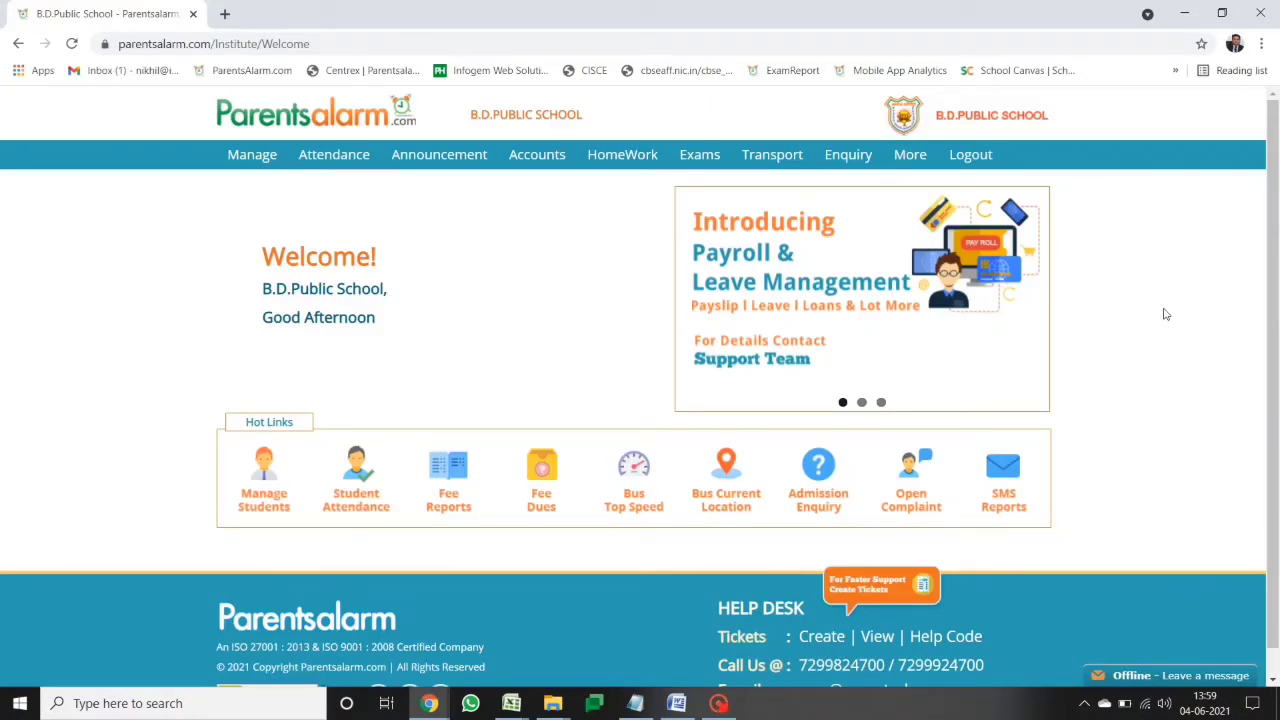
Open the form for creating a new E-Content entry and set its class name to SAMPLE
{"action": "mouse_move", "coordinate": [903, 154]}
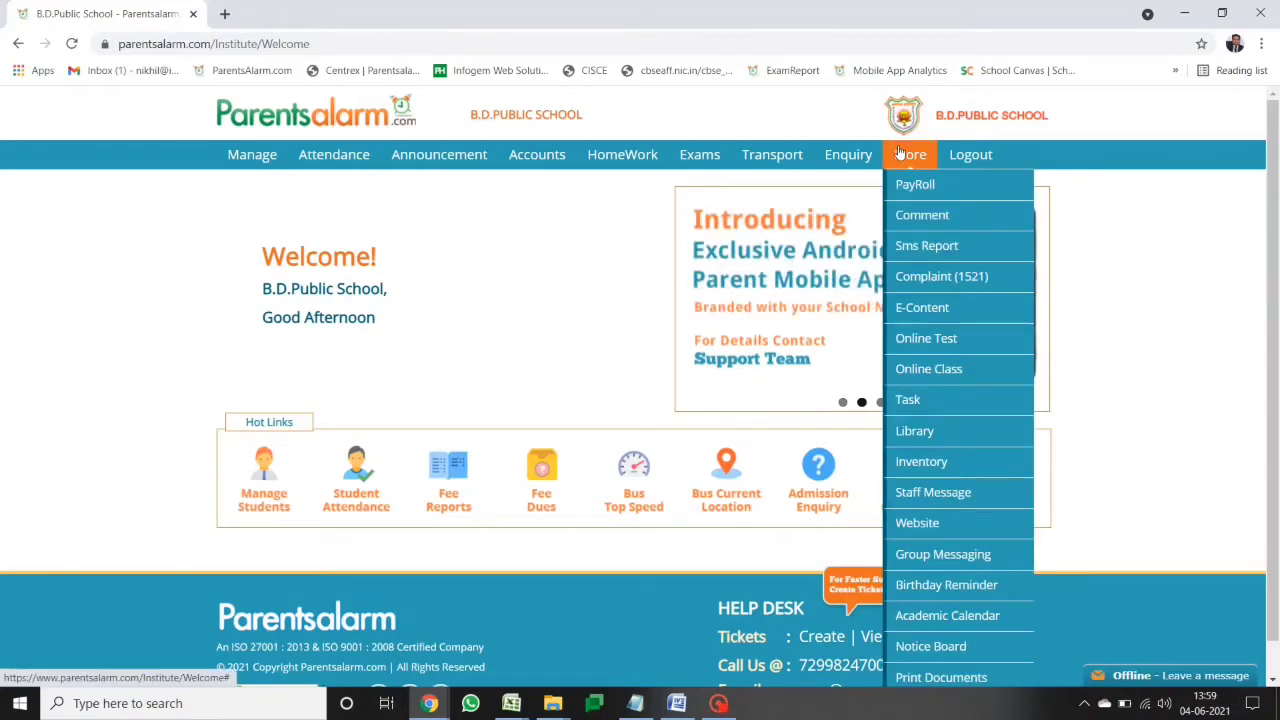
{"action": "left_click", "coordinate": [938, 309]}
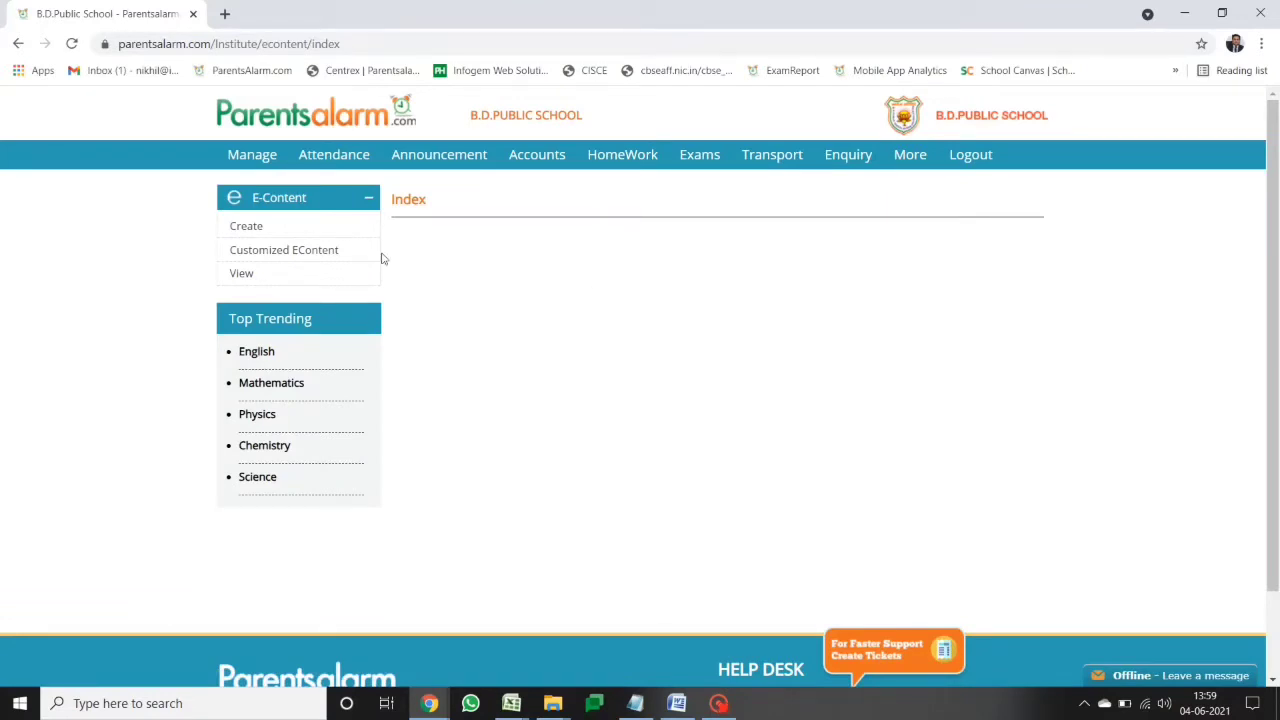
{"action": "left_click", "coordinate": [325, 227]}
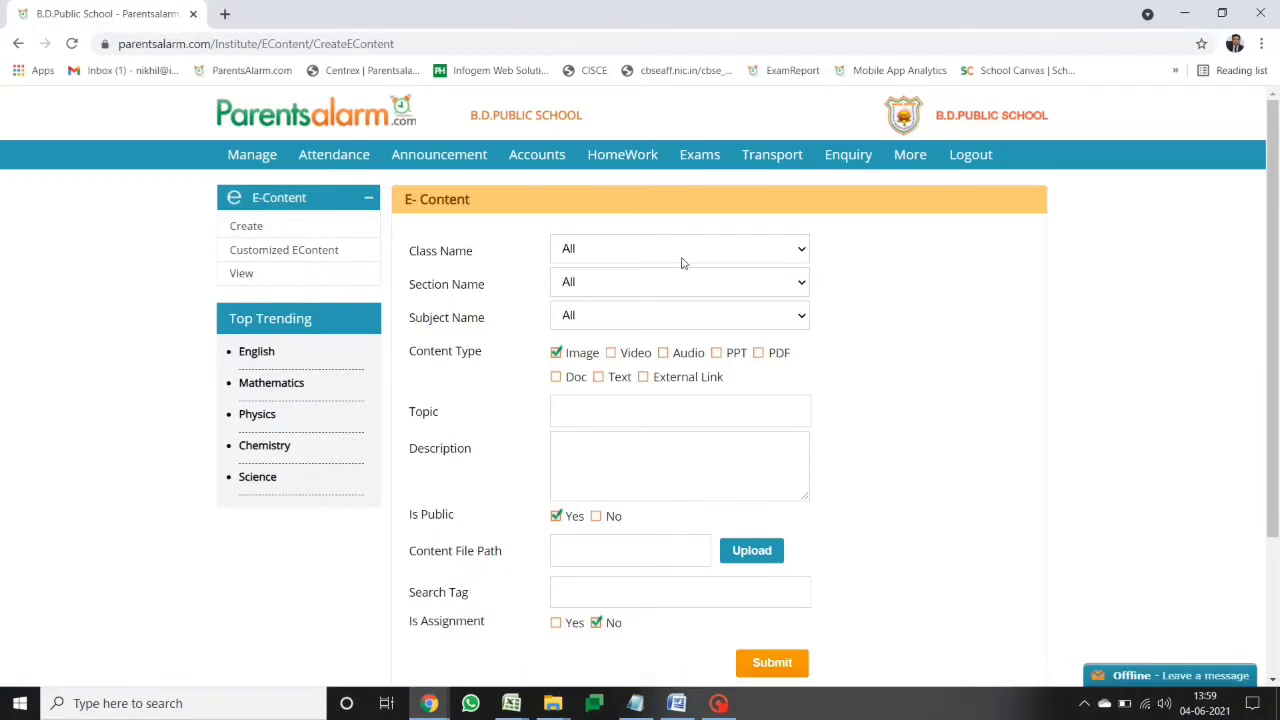
{"action": "left_click", "coordinate": [678, 256]}
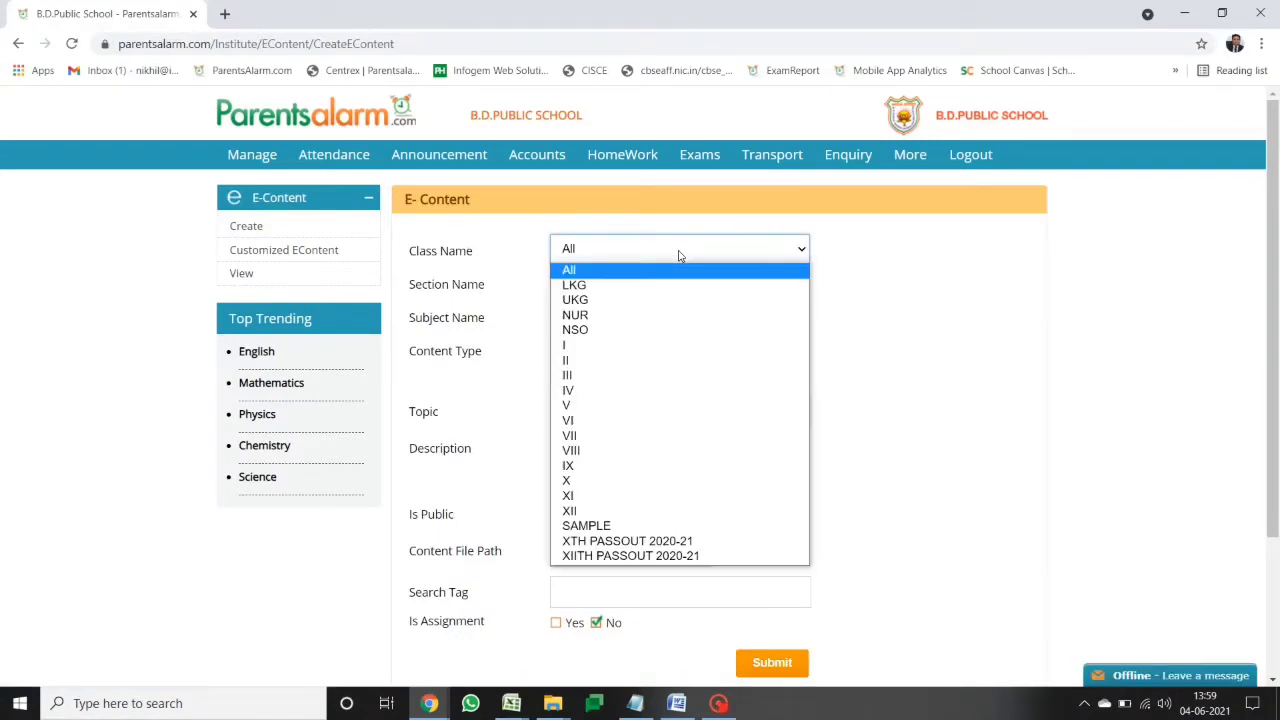
{"action": "left_click", "coordinate": [596, 528]}
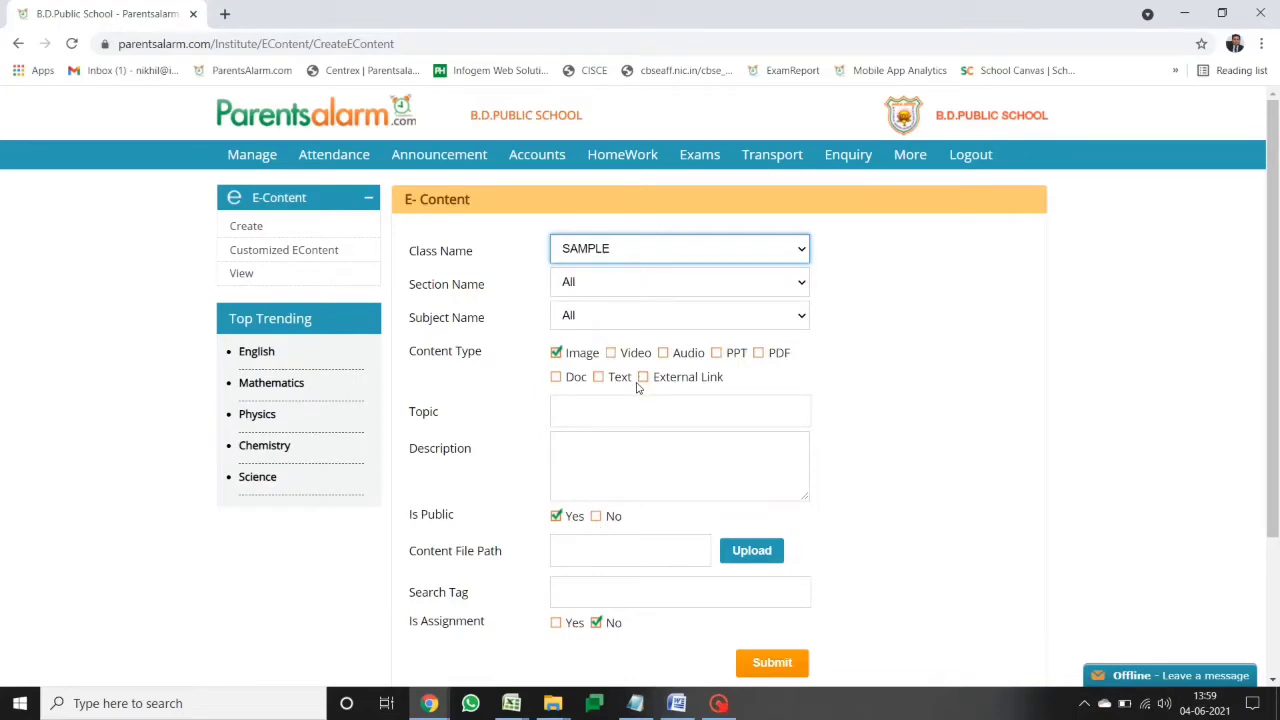
Enter "Demo E-Content - 1" as the topic of the new E-Content entry
{"action": "left_click_drag", "start_coordinate": [1276, 382], "coordinate": [1276, 418]}
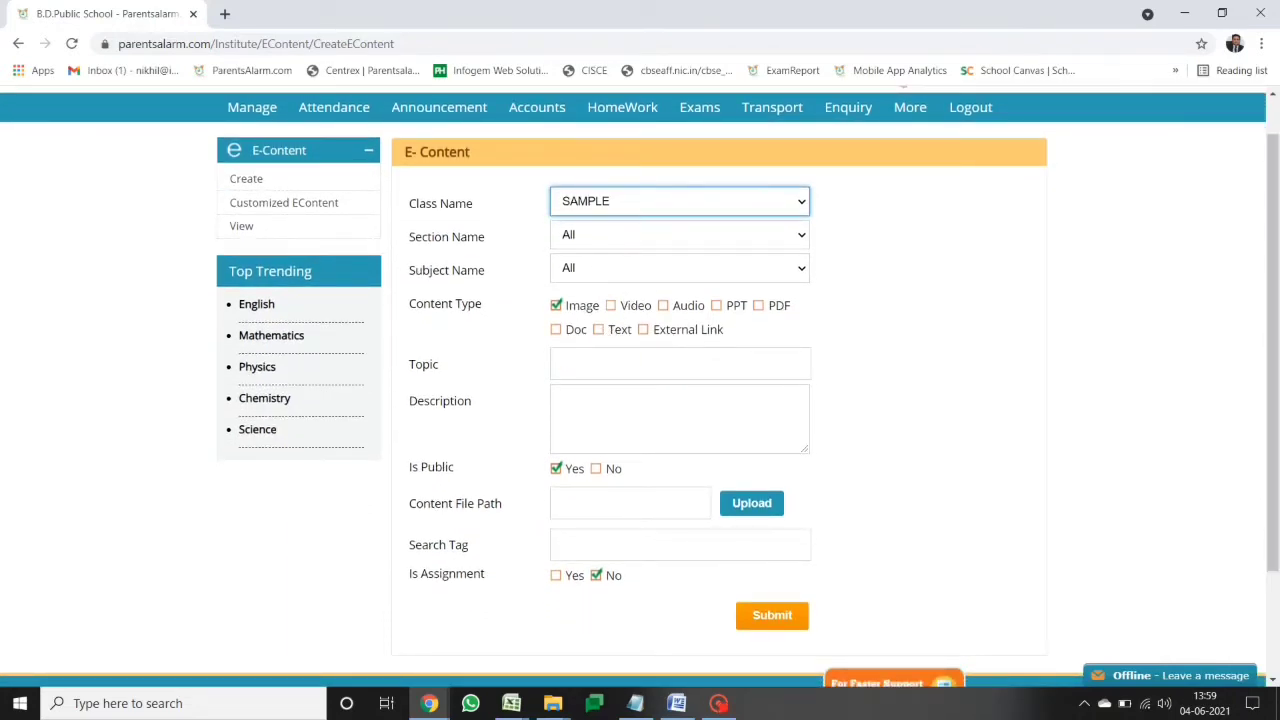
{"action": "left_click", "coordinate": [605, 364]}
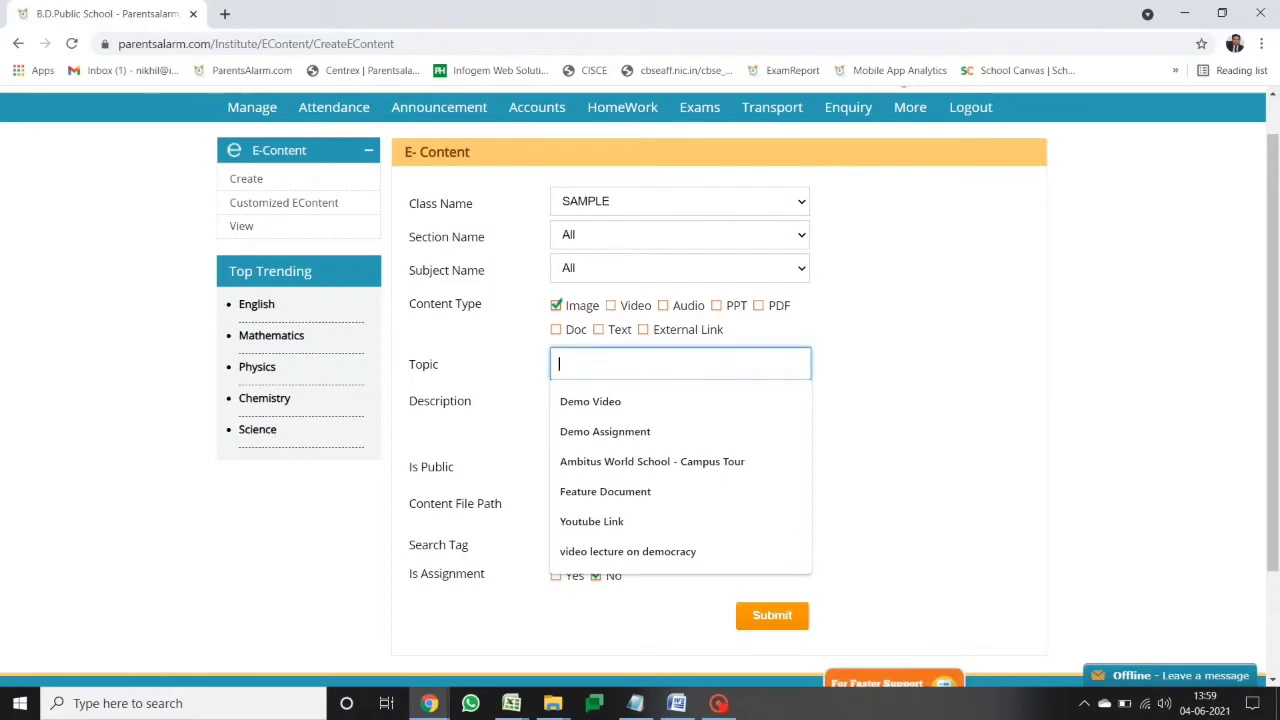
{"action": "type", "text": "Demo E"}
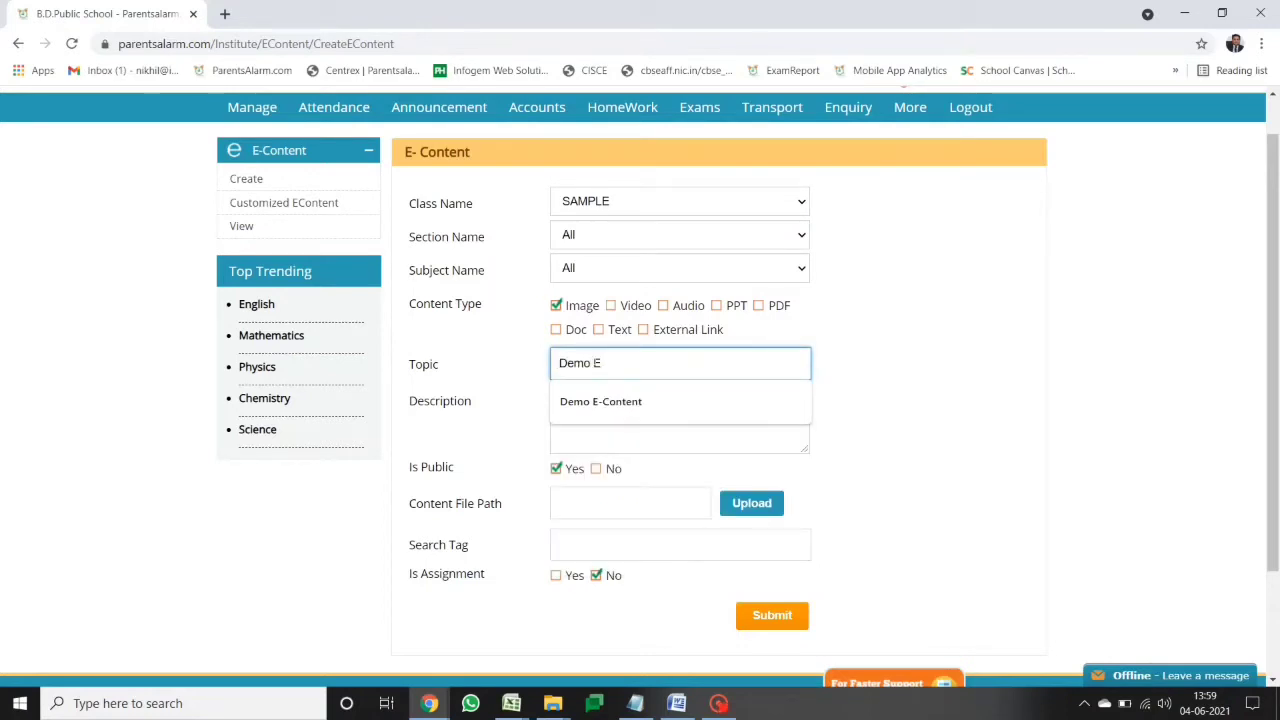
{"action": "key", "text": "Down"}
{"action": "key", "text": "Tab"}
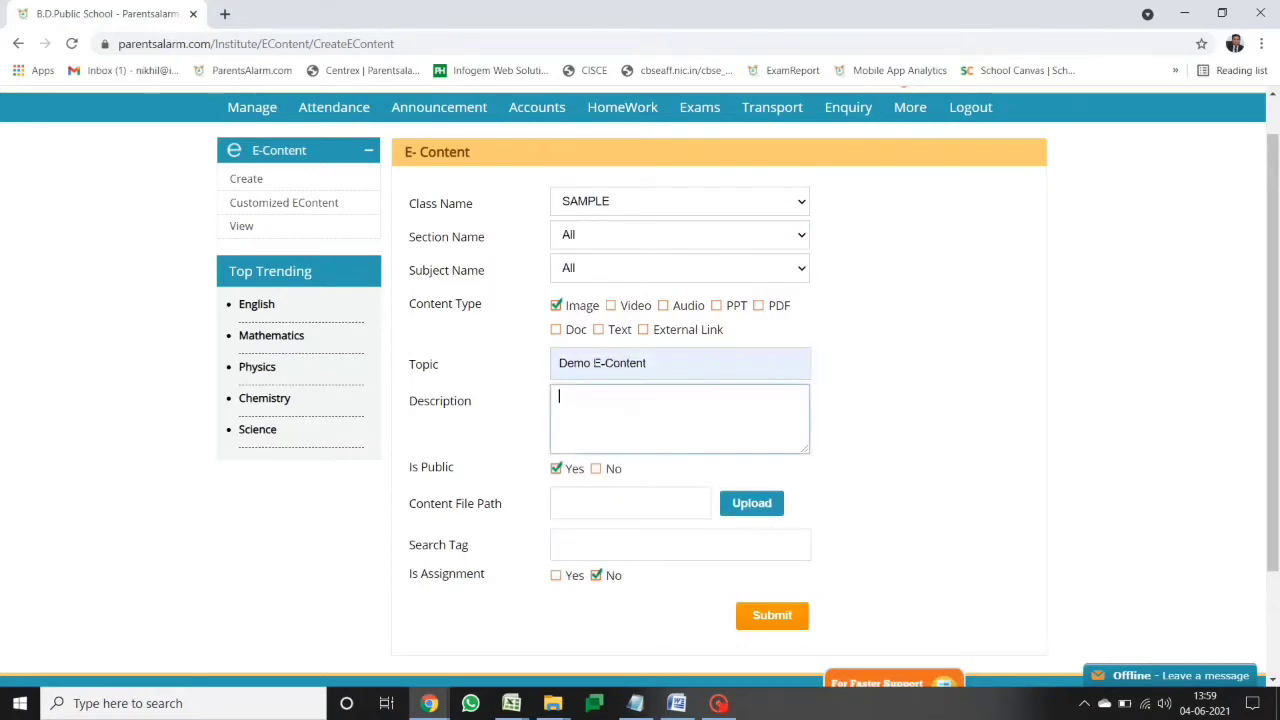
{"action": "key", "text": "shift+Tab"}
{"action": "key", "text": "End"}
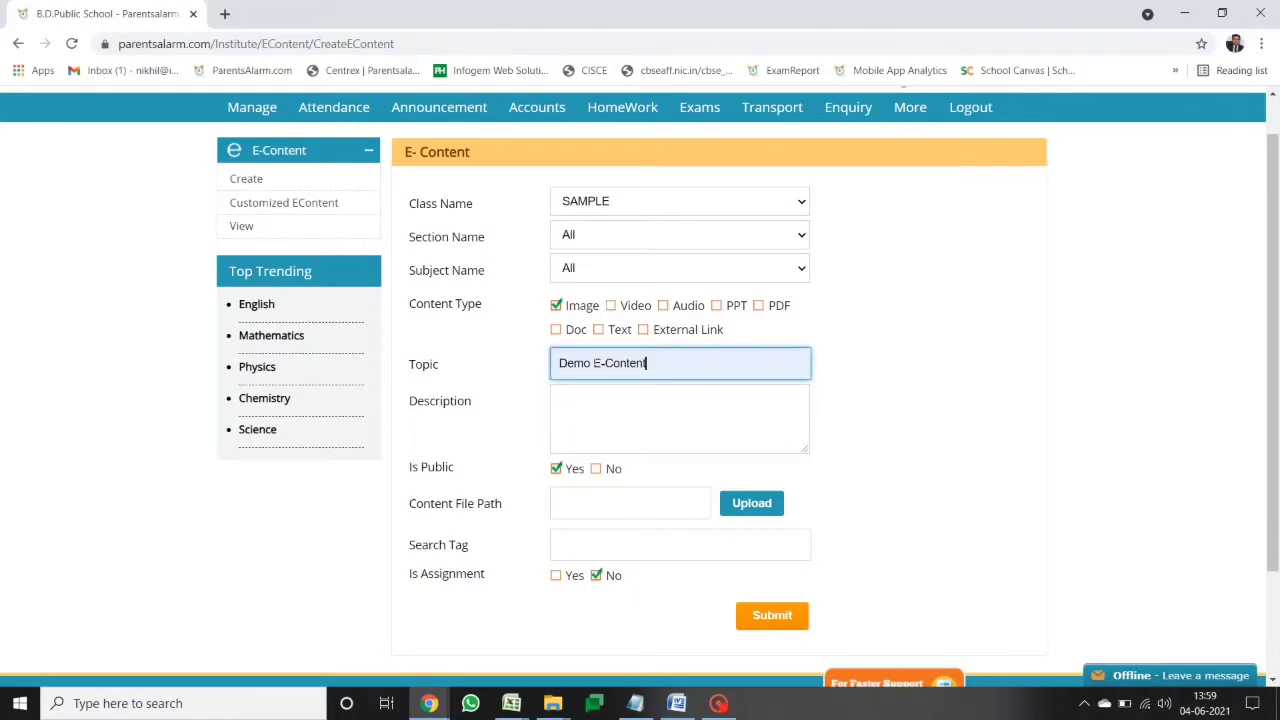
{"action": "type", "text": "- "}
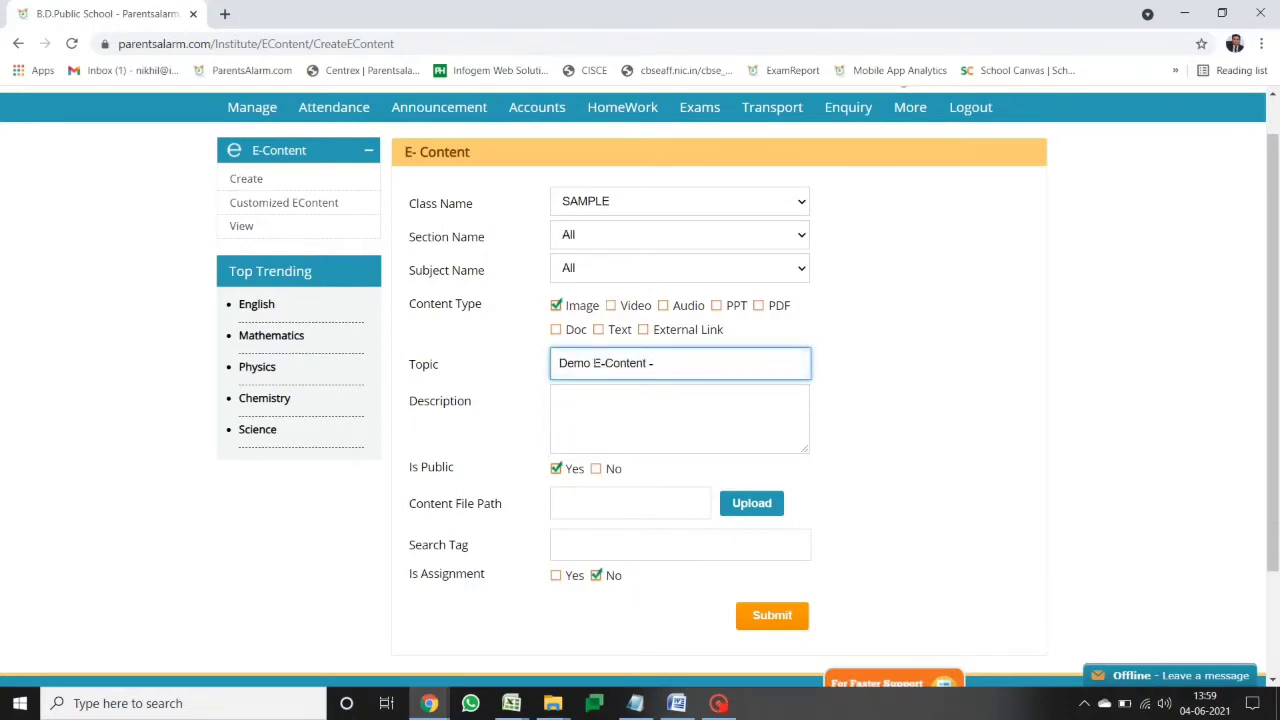
{"action": "type", "text": "1"}
Enter "For training Purpose" as the description of the E-Content entry
{"action": "left_click", "coordinate": [559, 397]}
{"action": "type", "text": "For t"}
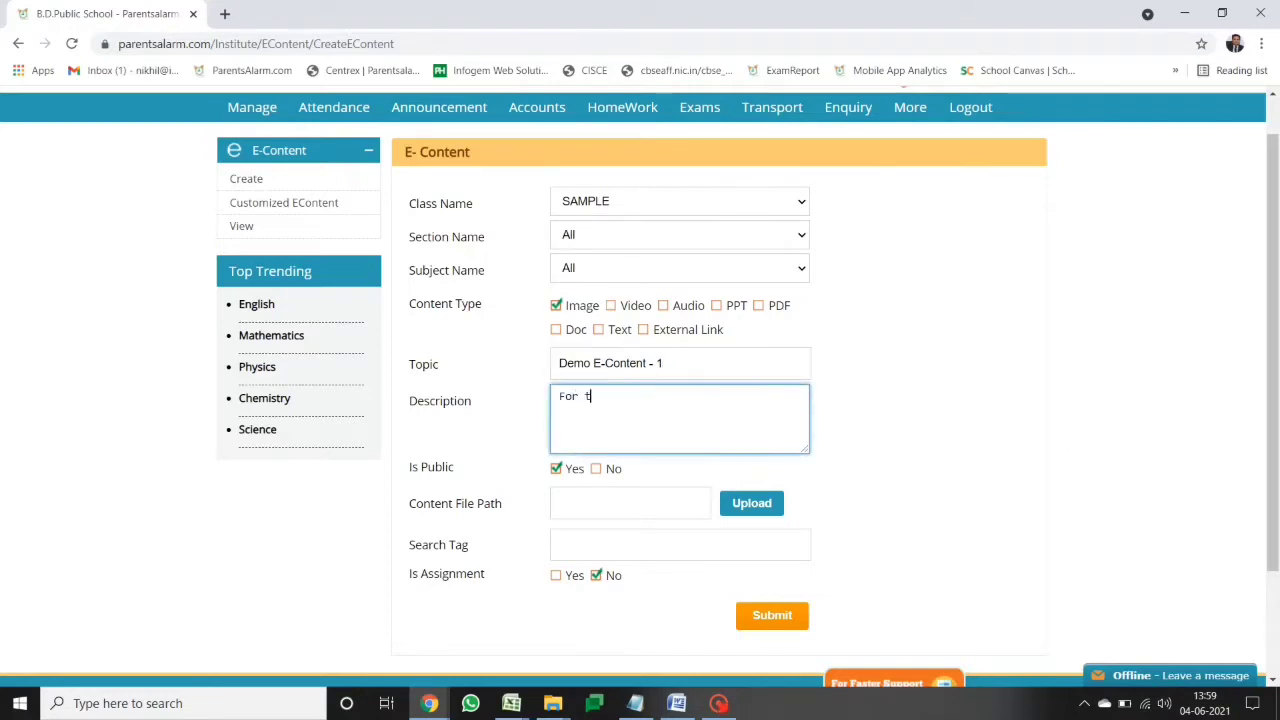
{"action": "type", "text": "raining Pu"}
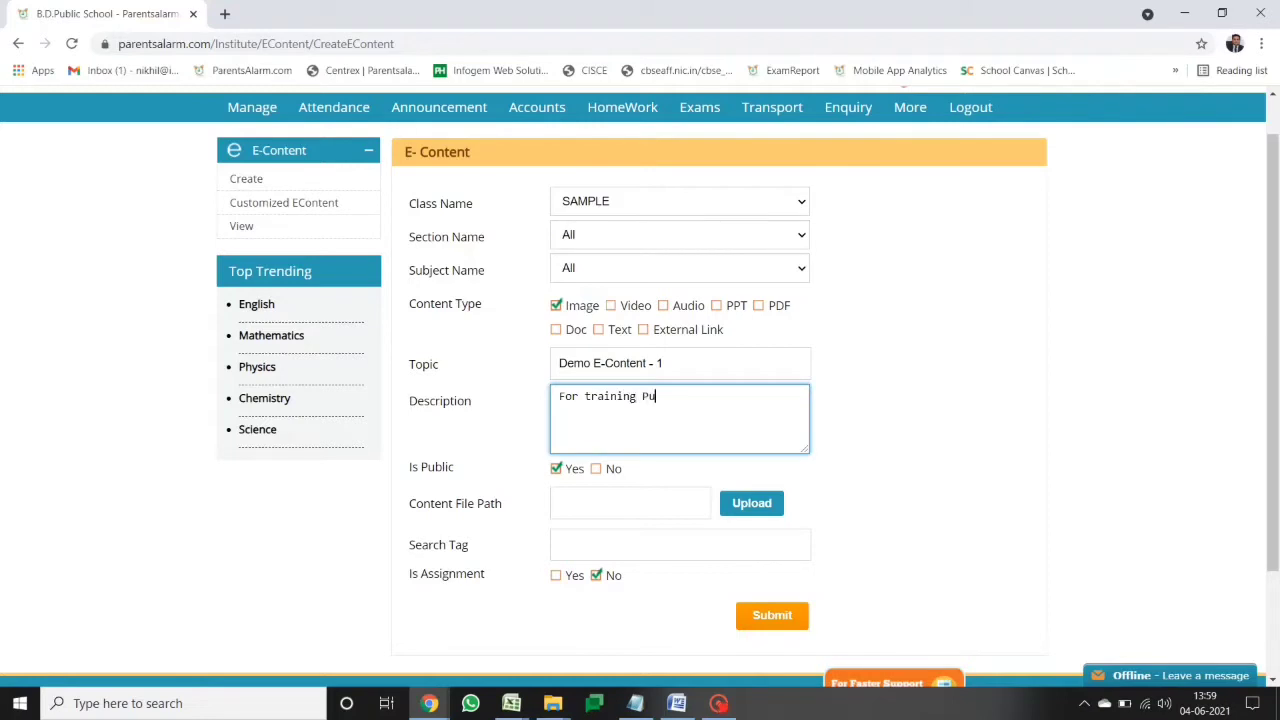
{"action": "type", "text": "rpose"}
Attach the image wallpaper2you_126434 (1) from the Downloads folder as the content file
{"action": "left_click", "coordinate": [736, 506]}
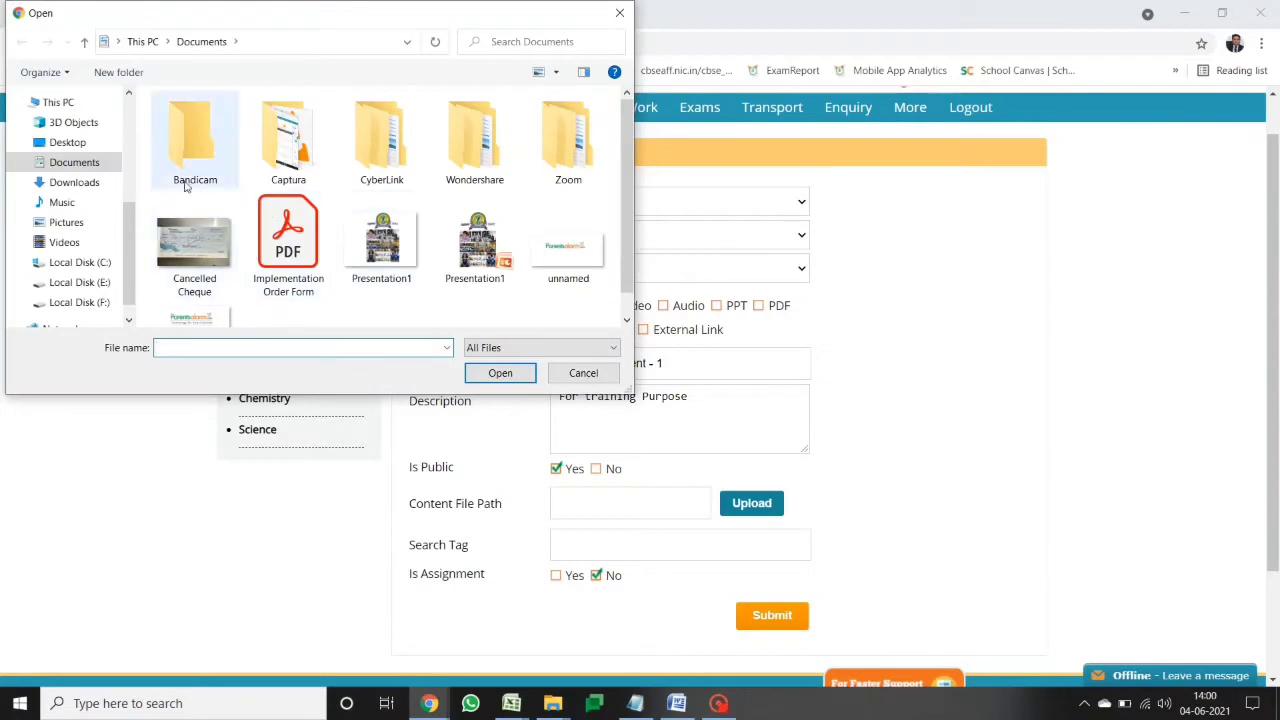
{"action": "left_click", "coordinate": [75, 182]}
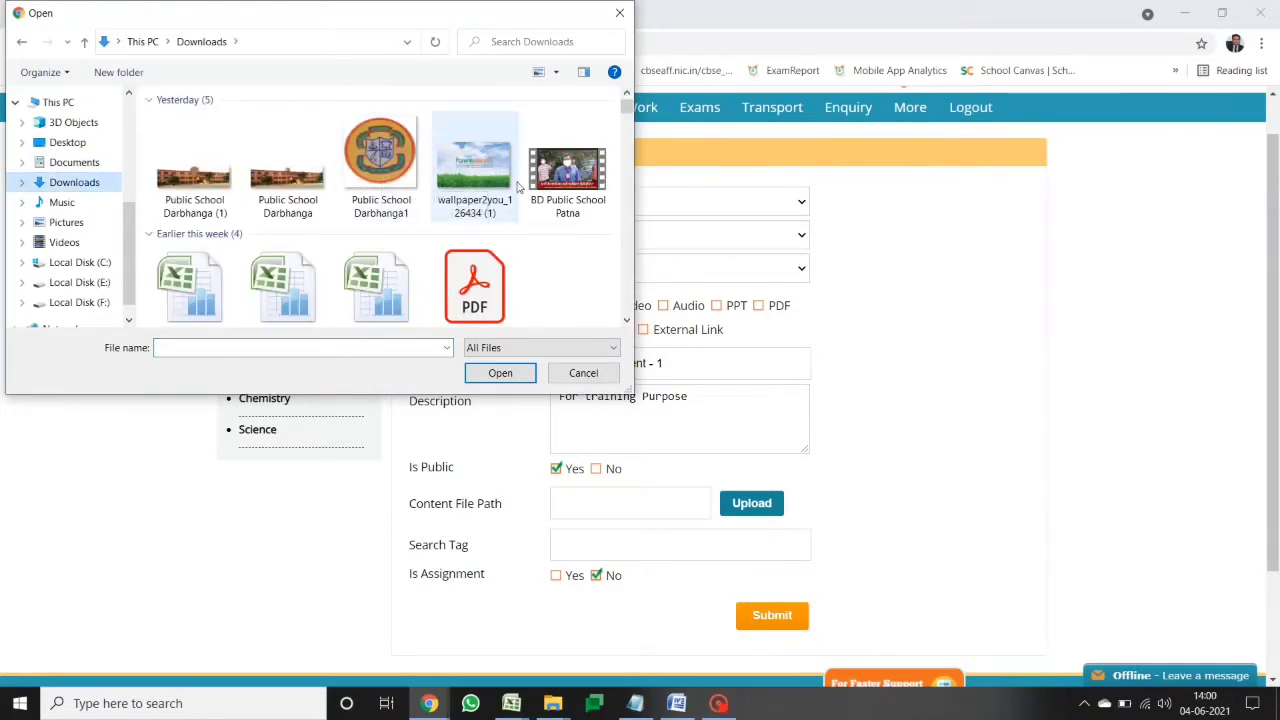
{"action": "double_click", "coordinate": [487, 177]}
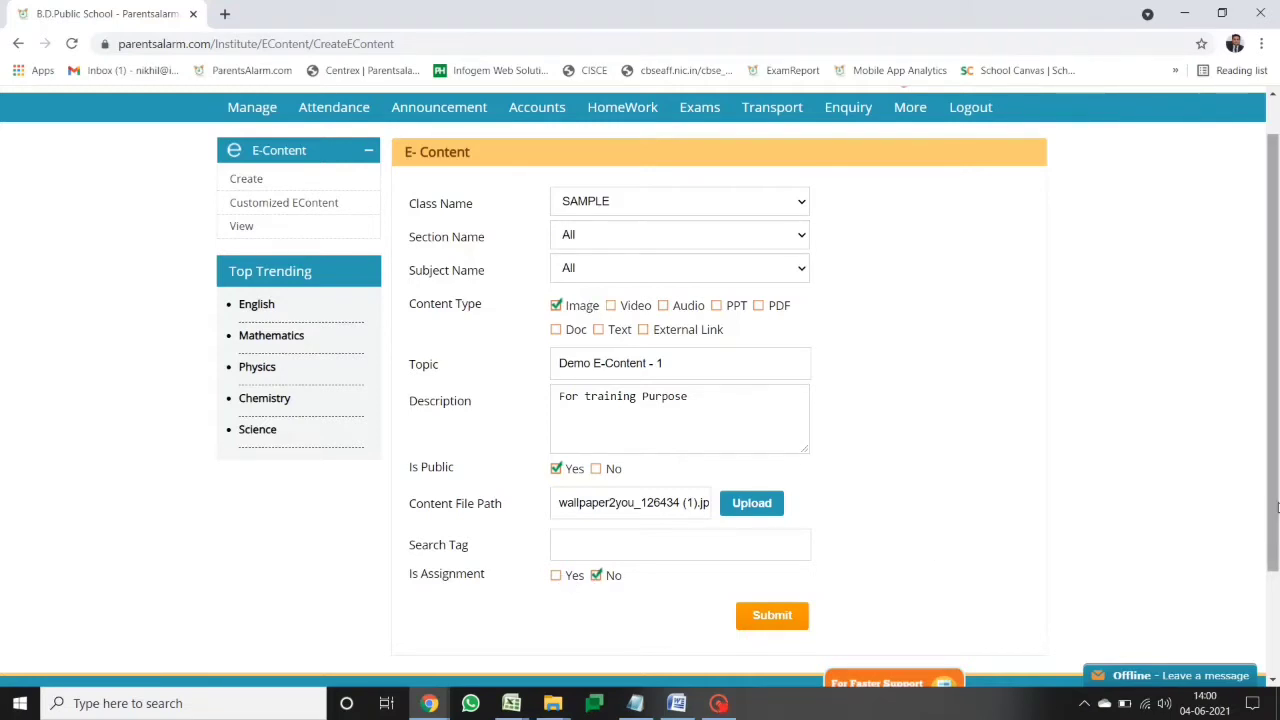
Mark the E-Content entry as an assignment due 06/09/2021, and switch the assignment option back to No
{"action": "left_click_drag", "start_coordinate": [1275, 505], "coordinate": [1276, 568]}
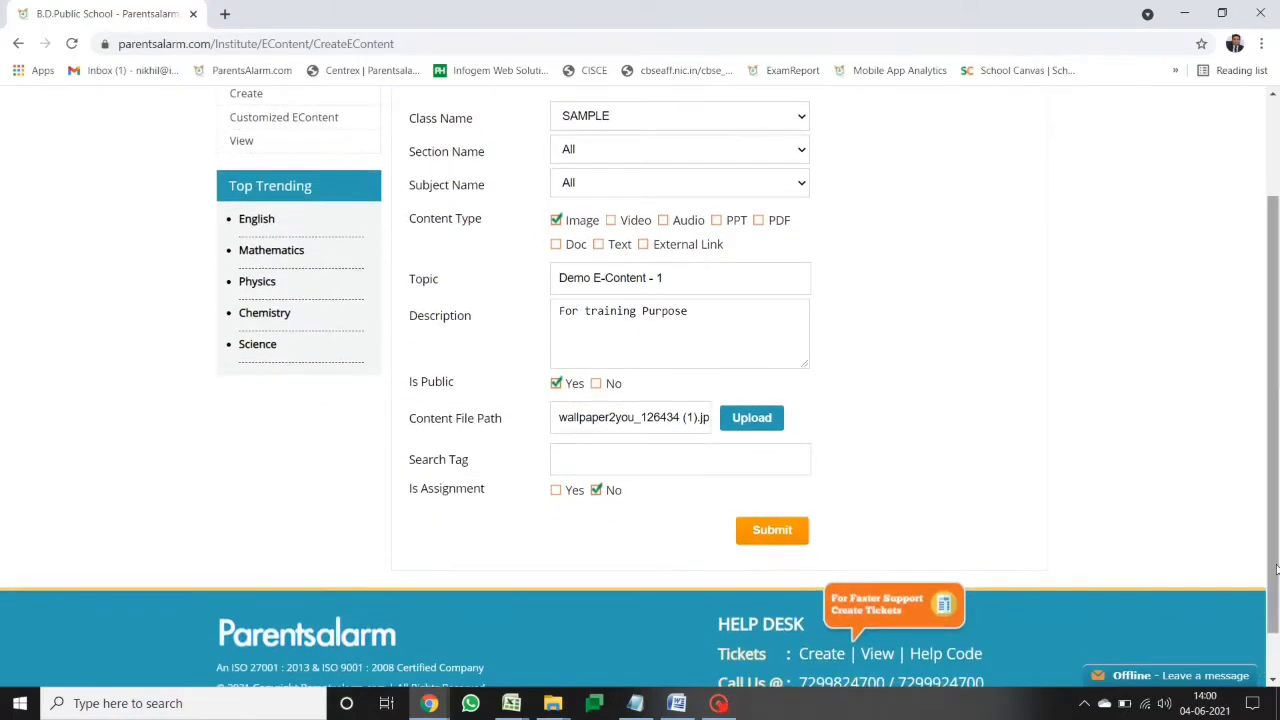
{"action": "left_click", "coordinate": [557, 491]}
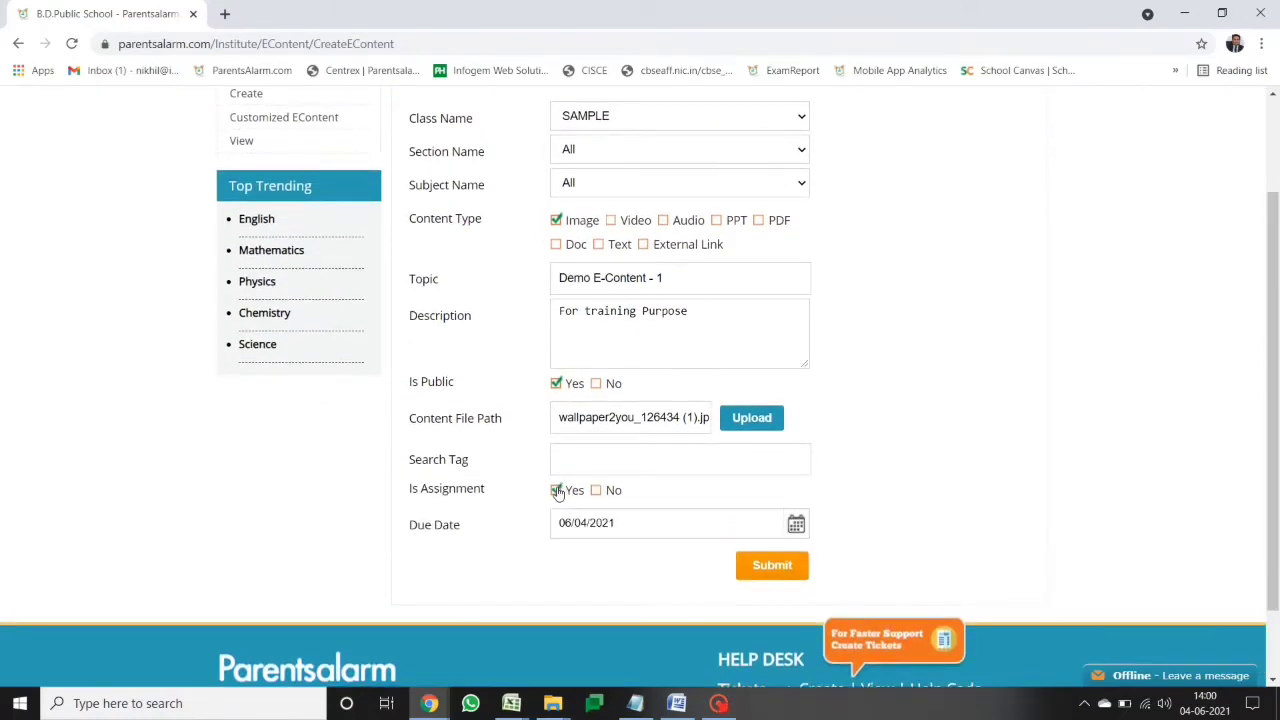
{"action": "left_click", "coordinate": [796, 526]}
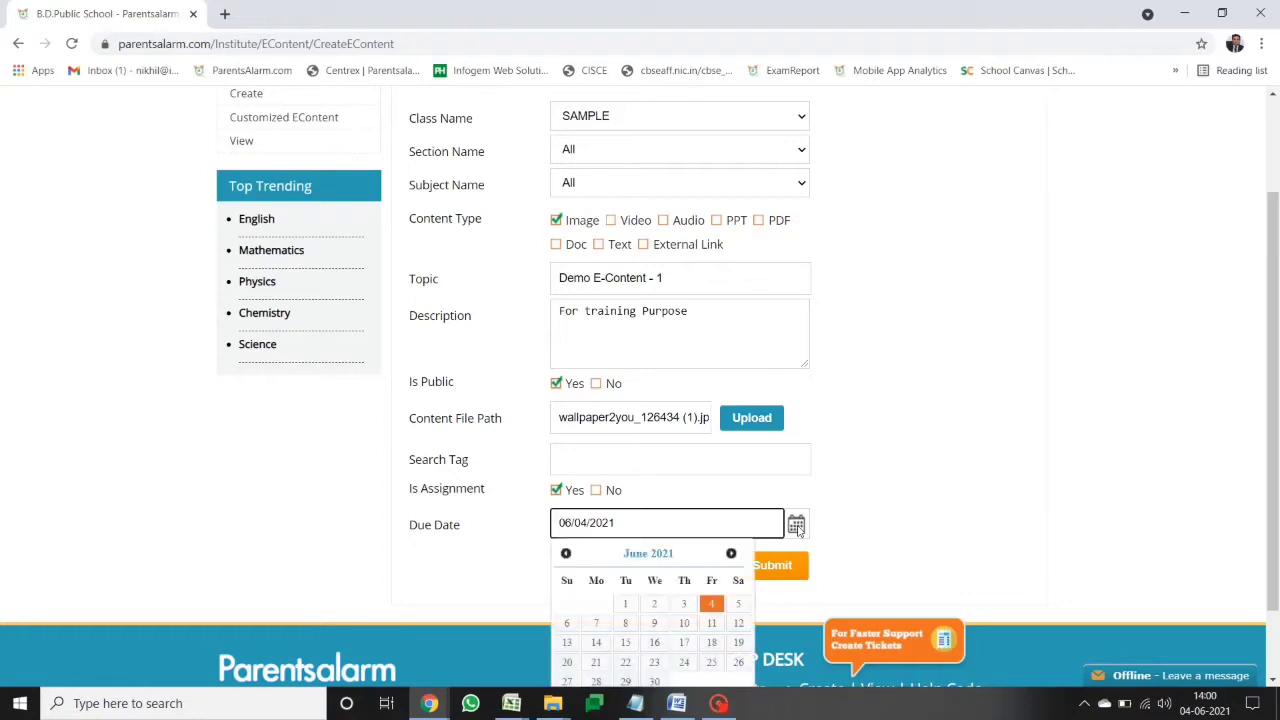
{"action": "left_click", "coordinate": [655, 624]}
{"action": "left_click", "coordinate": [655, 624]}
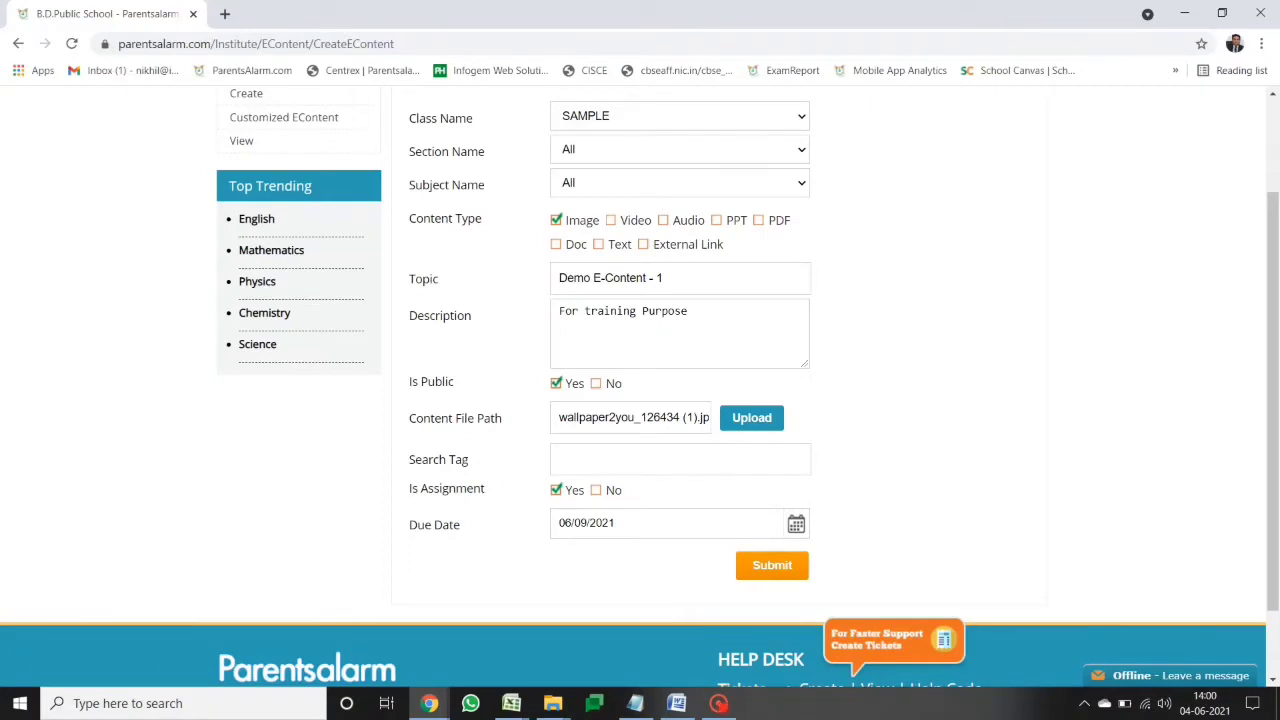
{"action": "left_click", "coordinate": [596, 491]}
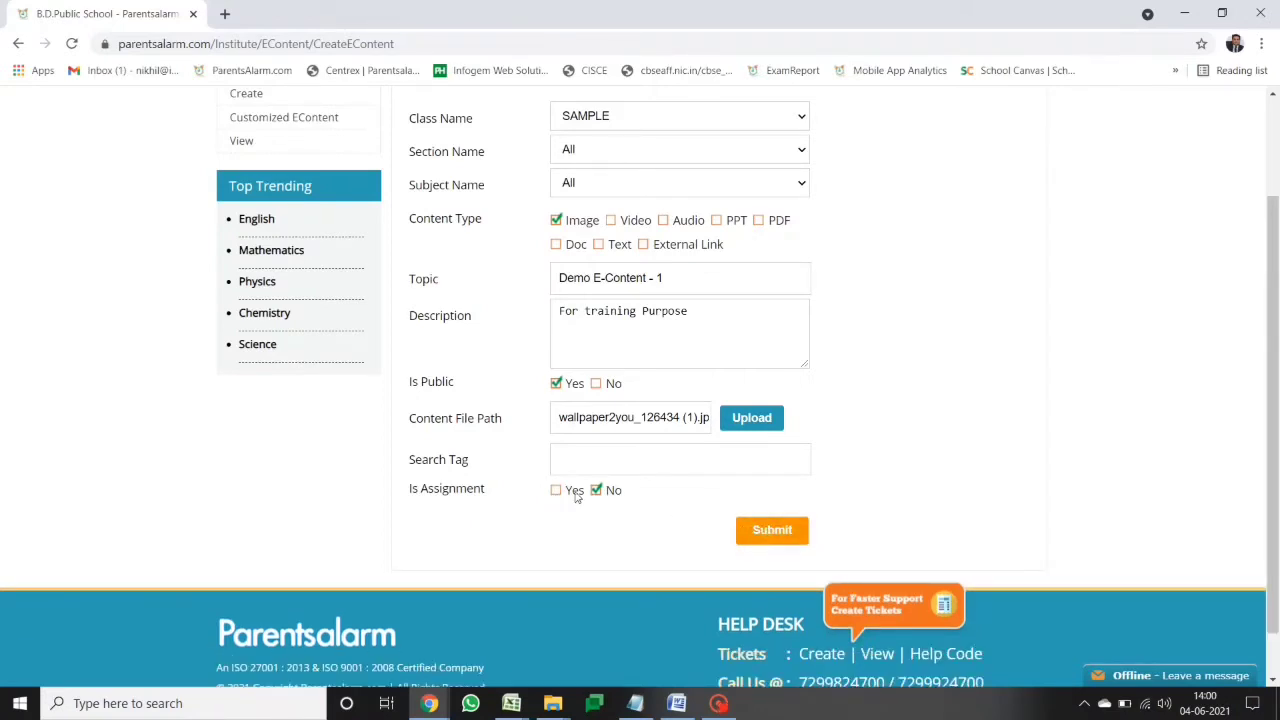
Mark the entry as an assignment with due date 06/07/2021 and submit it
{"action": "left_click", "coordinate": [557, 492]}
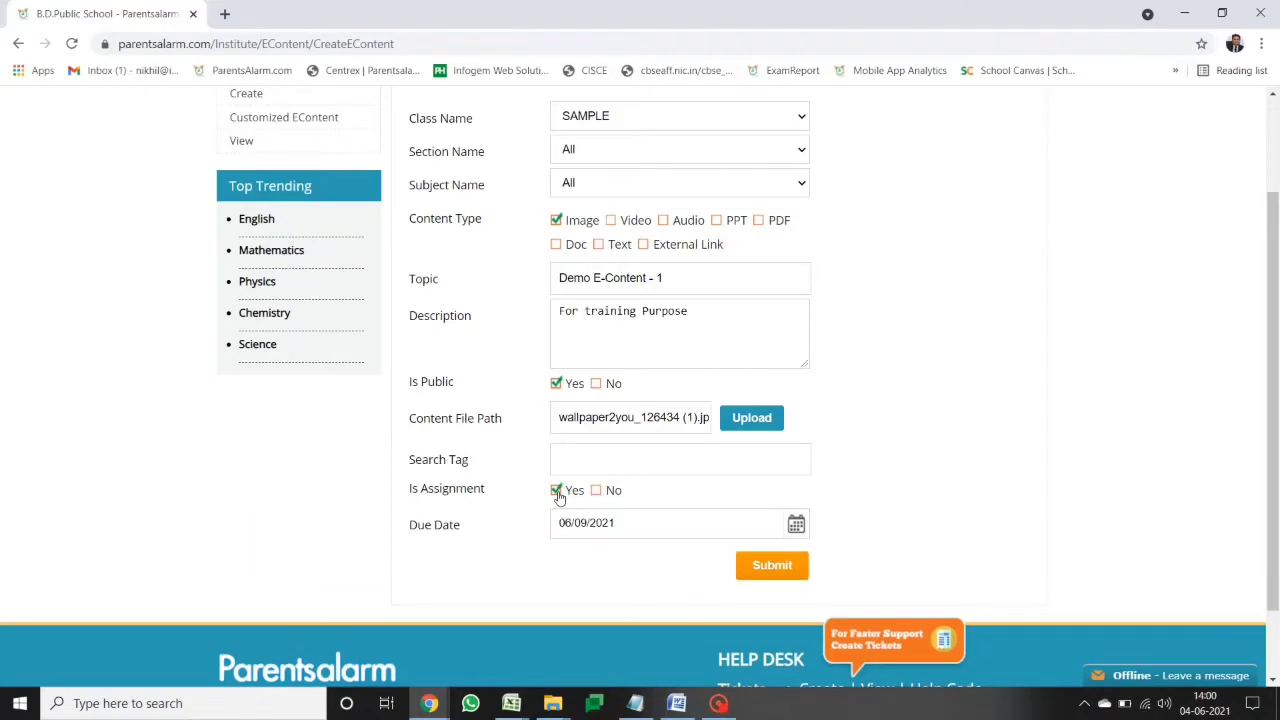
{"action": "left_click", "coordinate": [660, 523]}
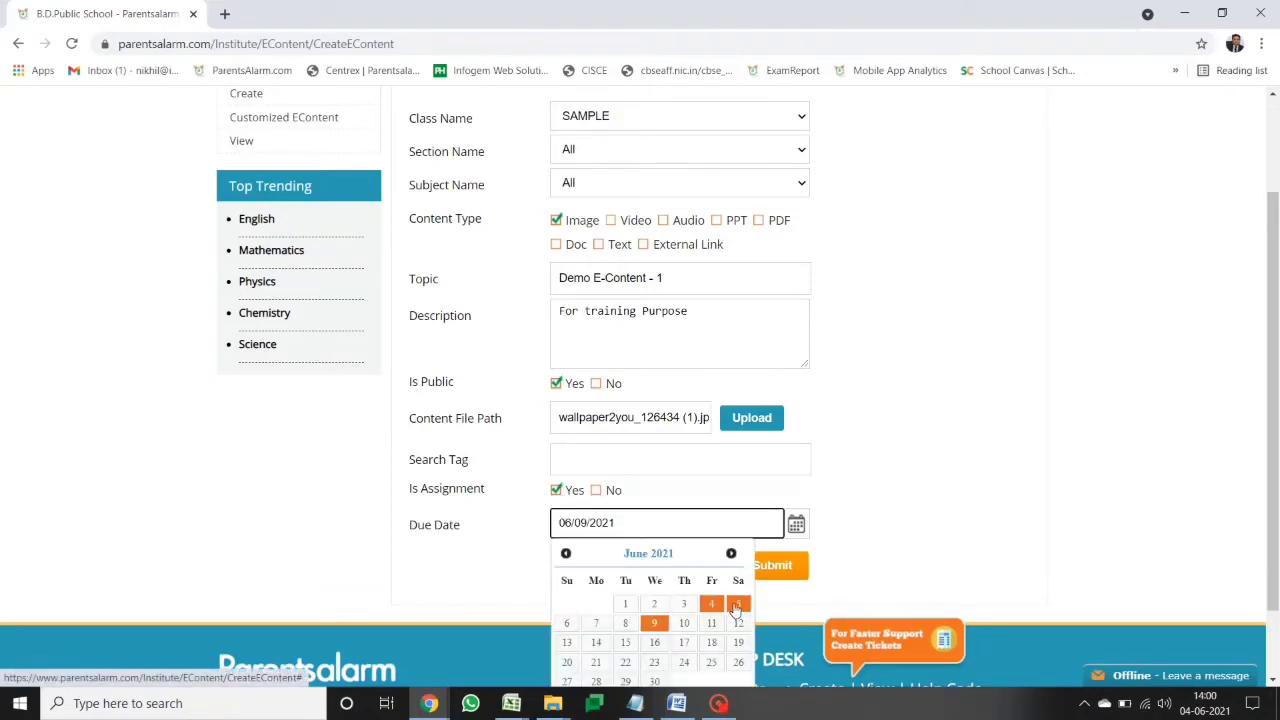
{"action": "left_click", "coordinate": [596, 625]}
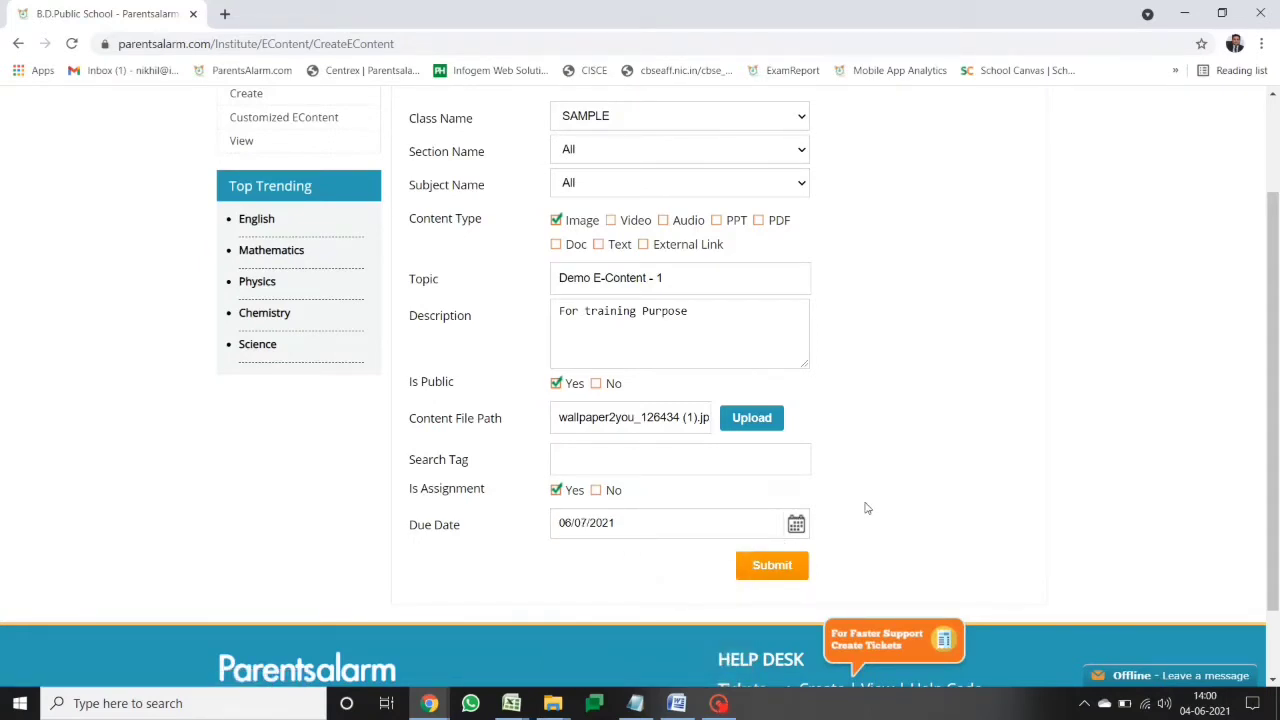
{"action": "left_click", "coordinate": [787, 567]}
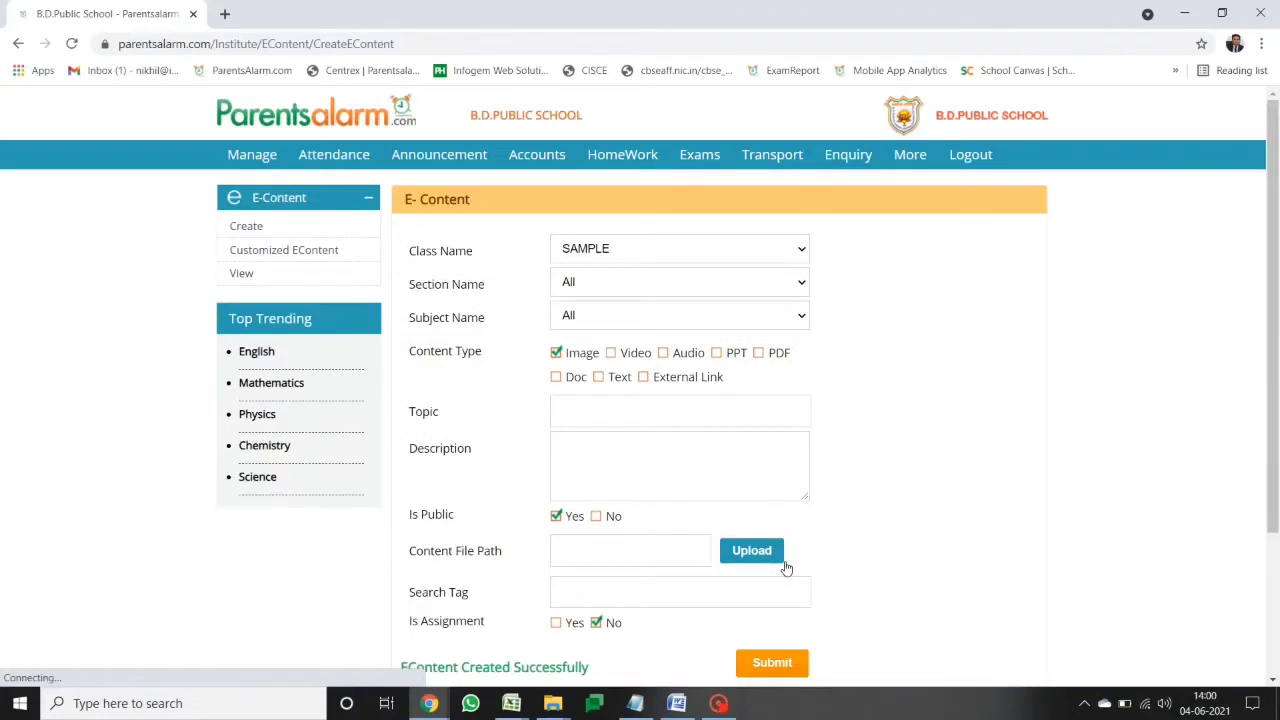
Set the content type of the next E-Content entry to External Link
{"action": "scroll", "coordinate": [1278, 480], "scroll_direction": "down", "scroll_amount": 2}
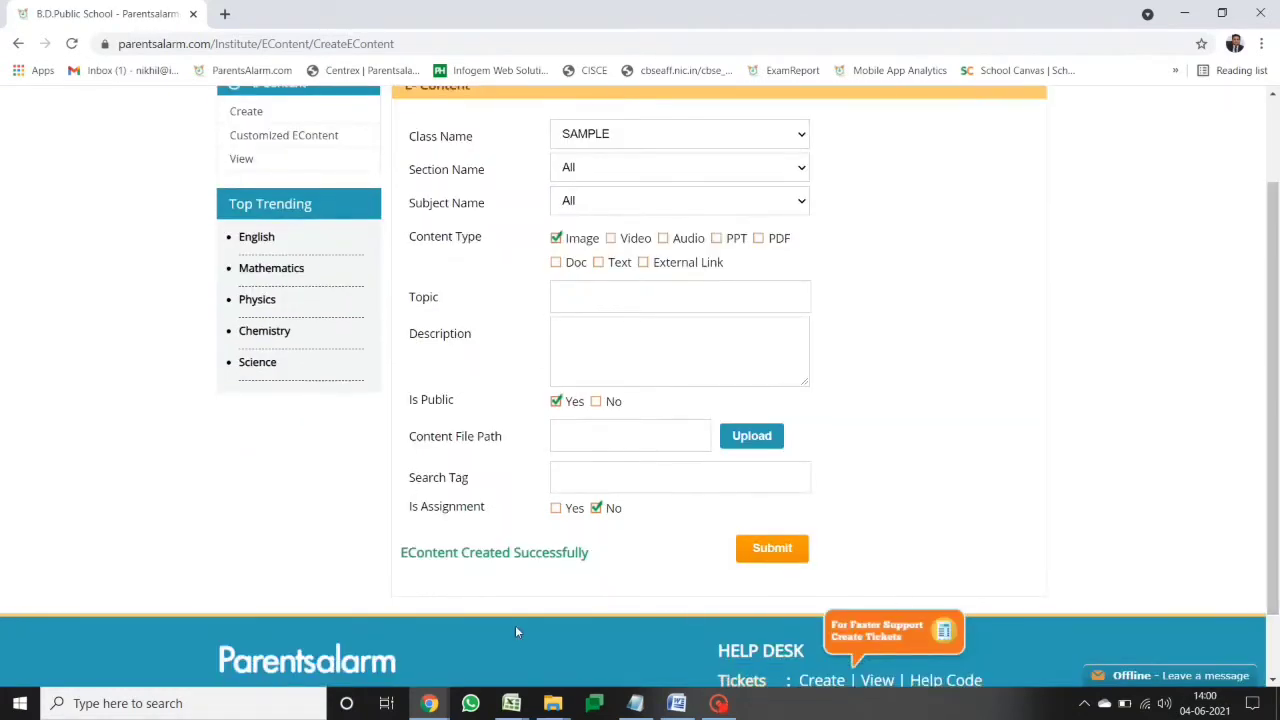
{"action": "left_click_drag", "start_coordinate": [400, 552], "coordinate": [614, 553]}
{"action": "left_click", "coordinate": [614, 553]}
{"action": "left_click", "coordinate": [643, 263]}
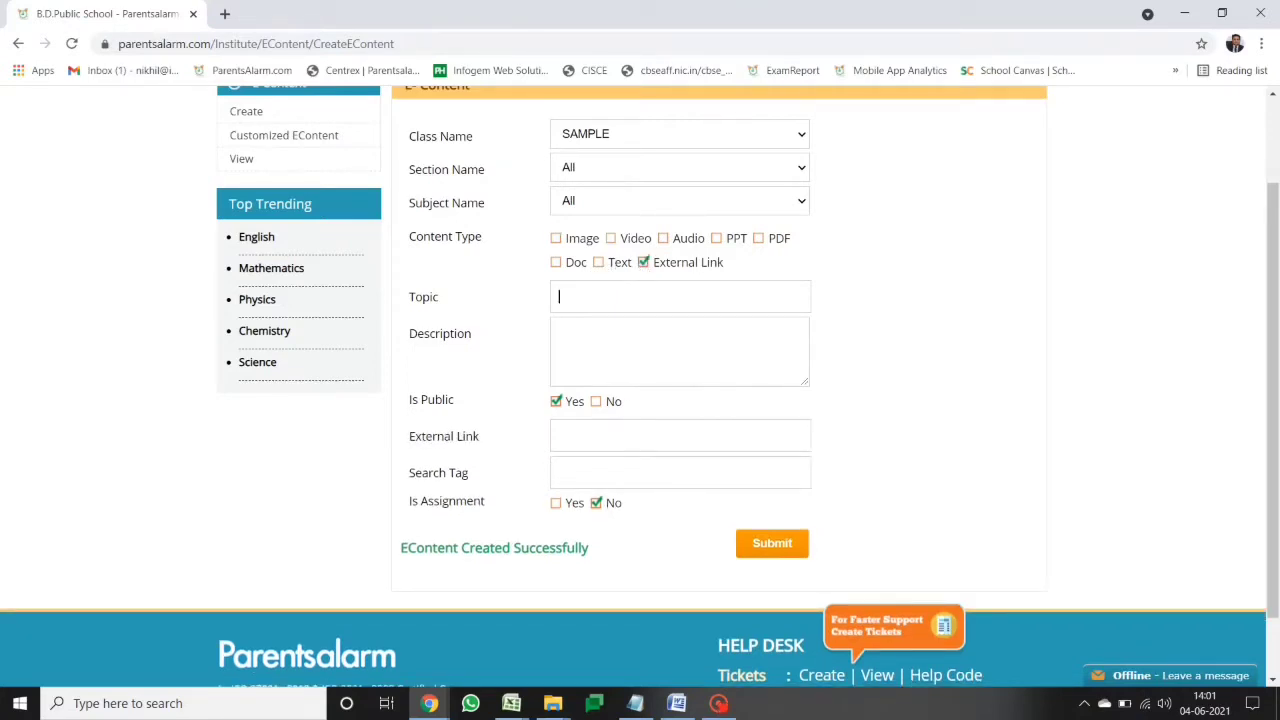
{"action": "key", "text": "Down"}
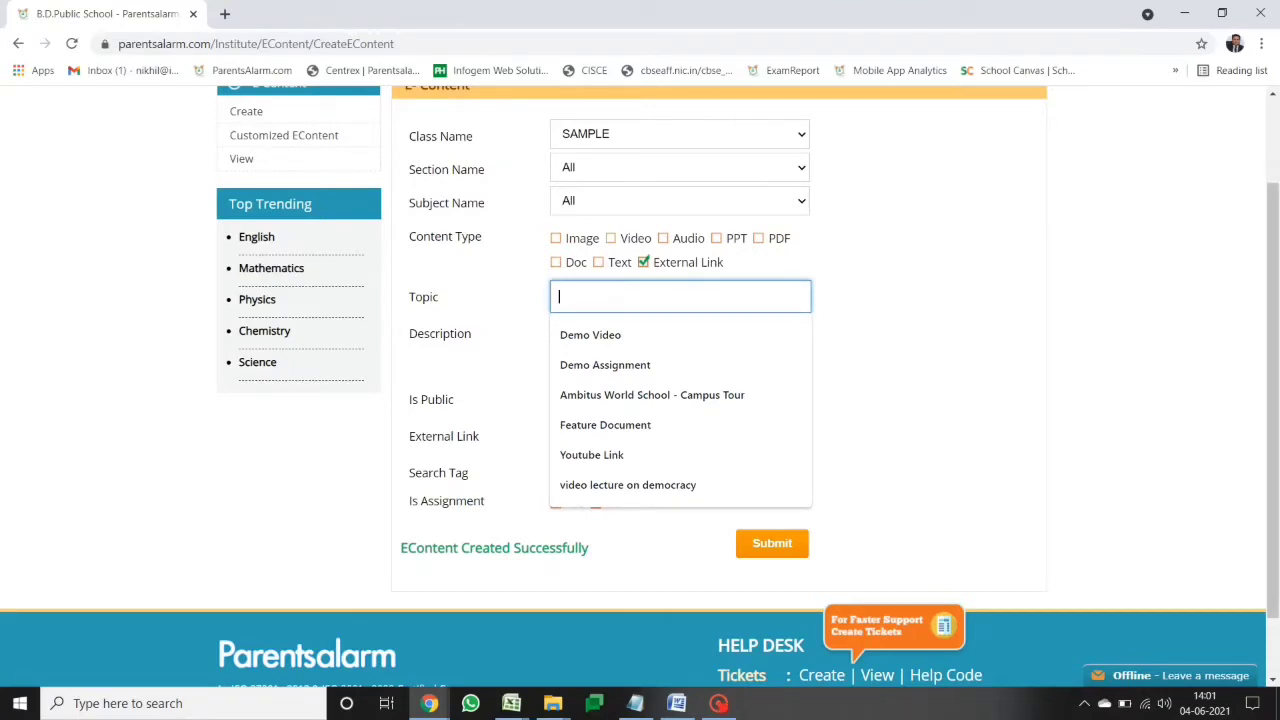
{"action": "type", "text": "Video"}
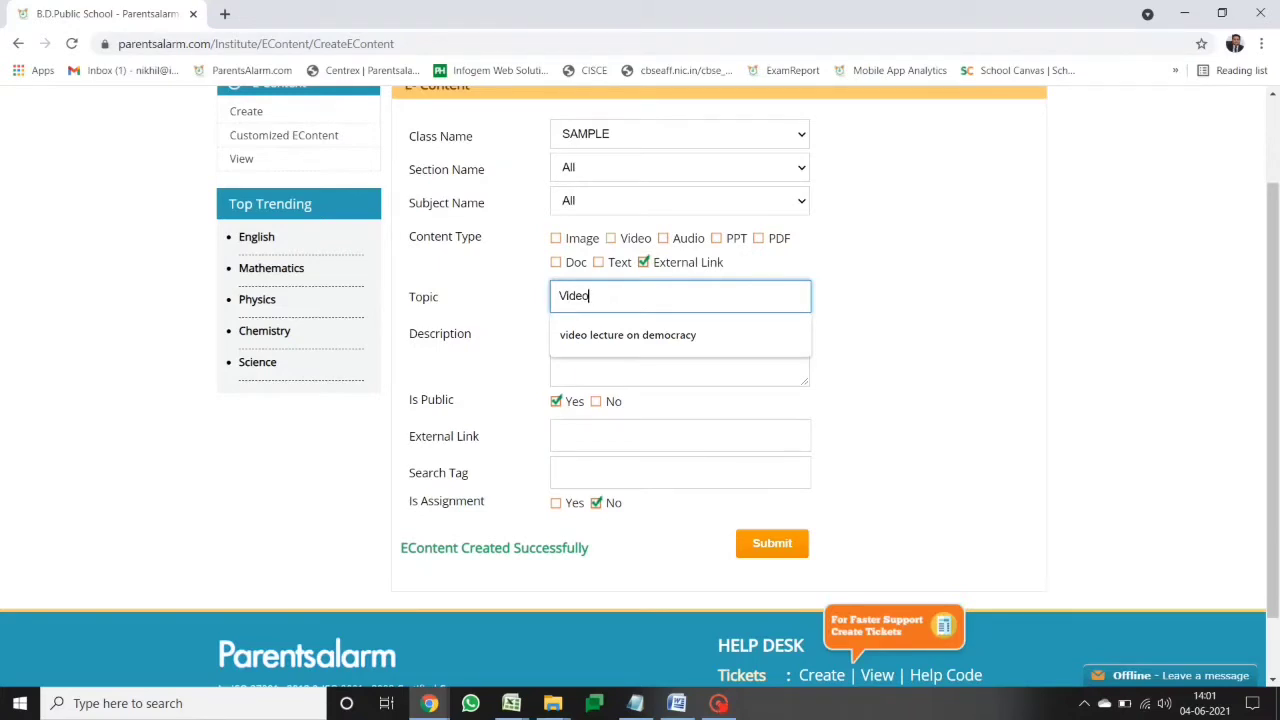
{"action": "key", "text": "BackSpace"}
{"action": "key", "text": "BackSpace"}
{"action": "key", "text": "BackSpace"}
{"action": "key", "text": "BackSpace"}
{"action": "key", "text": "BackSpace"}
{"action": "key", "text": "BackSpace"}
Enter "Digestive System Reference Video" as the topic of the external link entry
{"action": "type", "text": "D"}
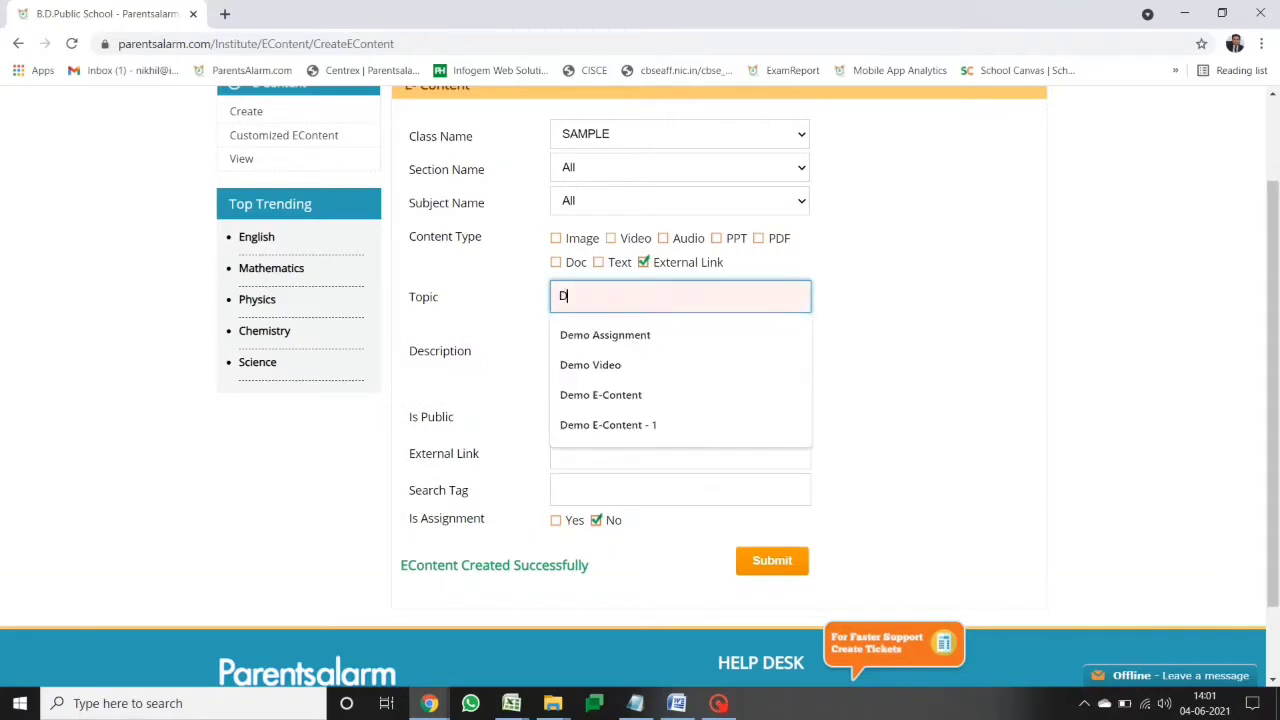
{"action": "type", "text": "igestive "}
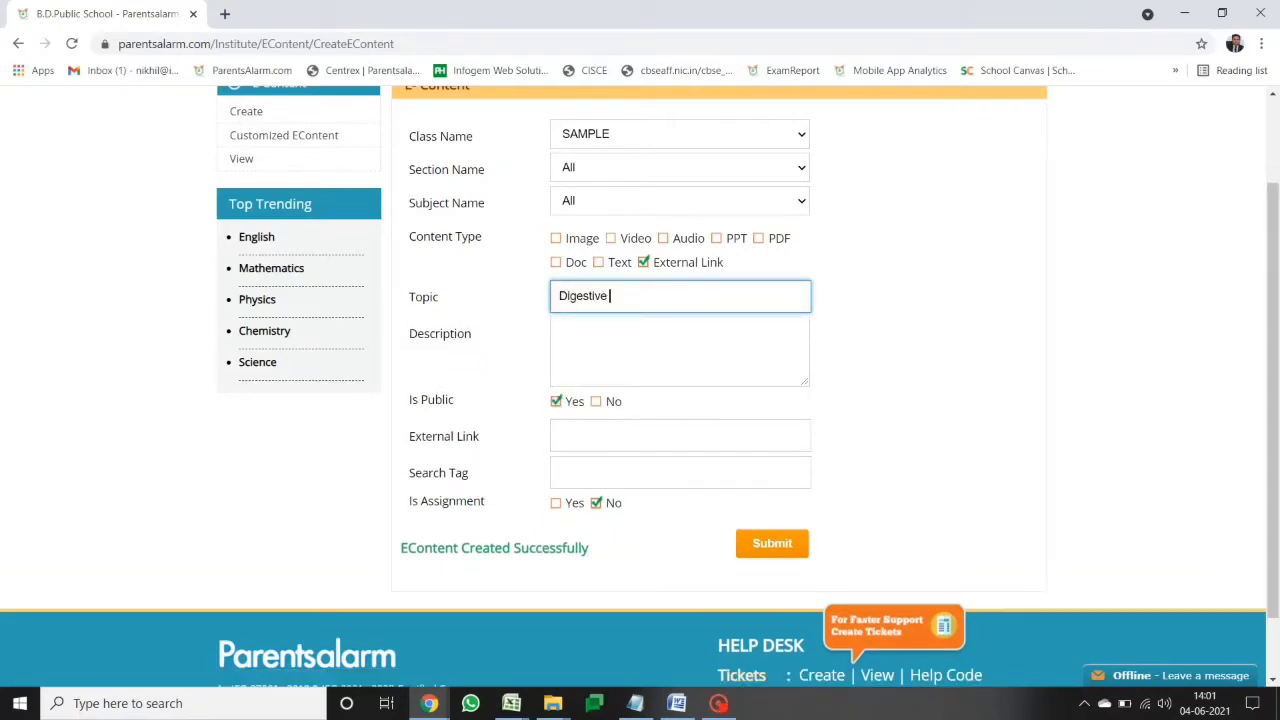
{"action": "type", "text": "System Ref"}
{"action": "type", "text": "erece"}
{"action": "type", "text": "ce Video"}
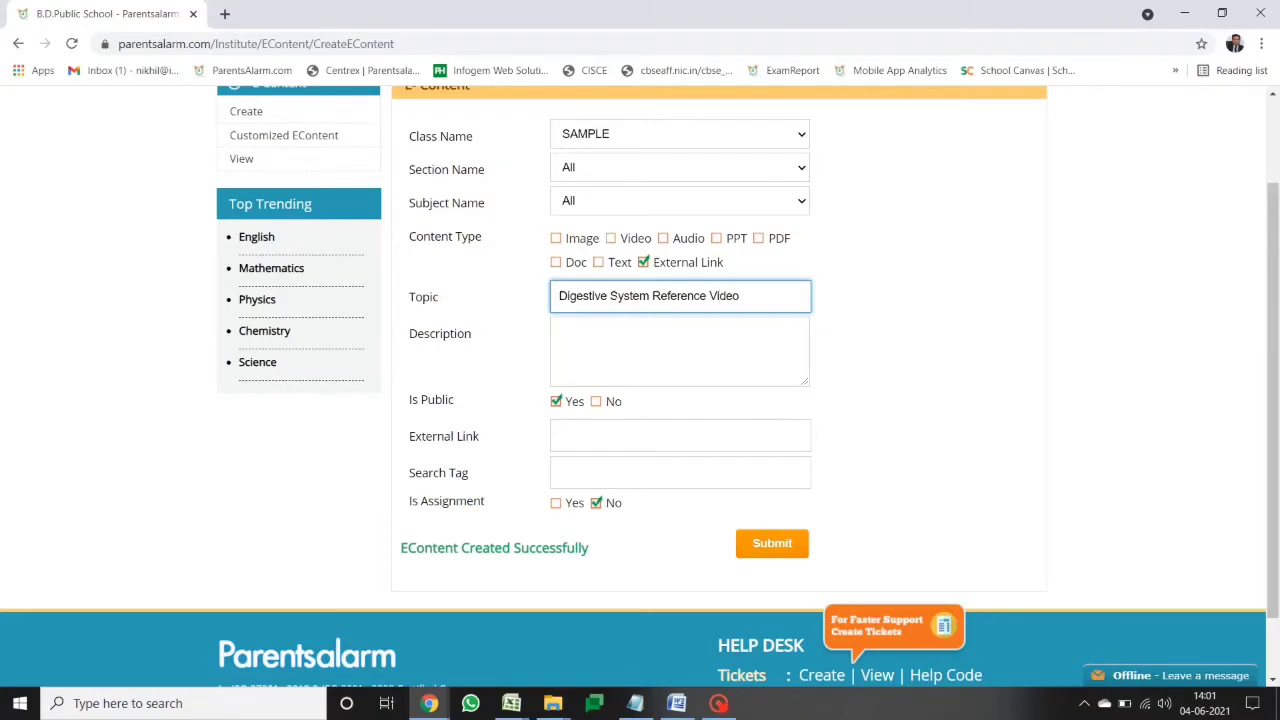
{"action": "left_click", "coordinate": [893, 360]}
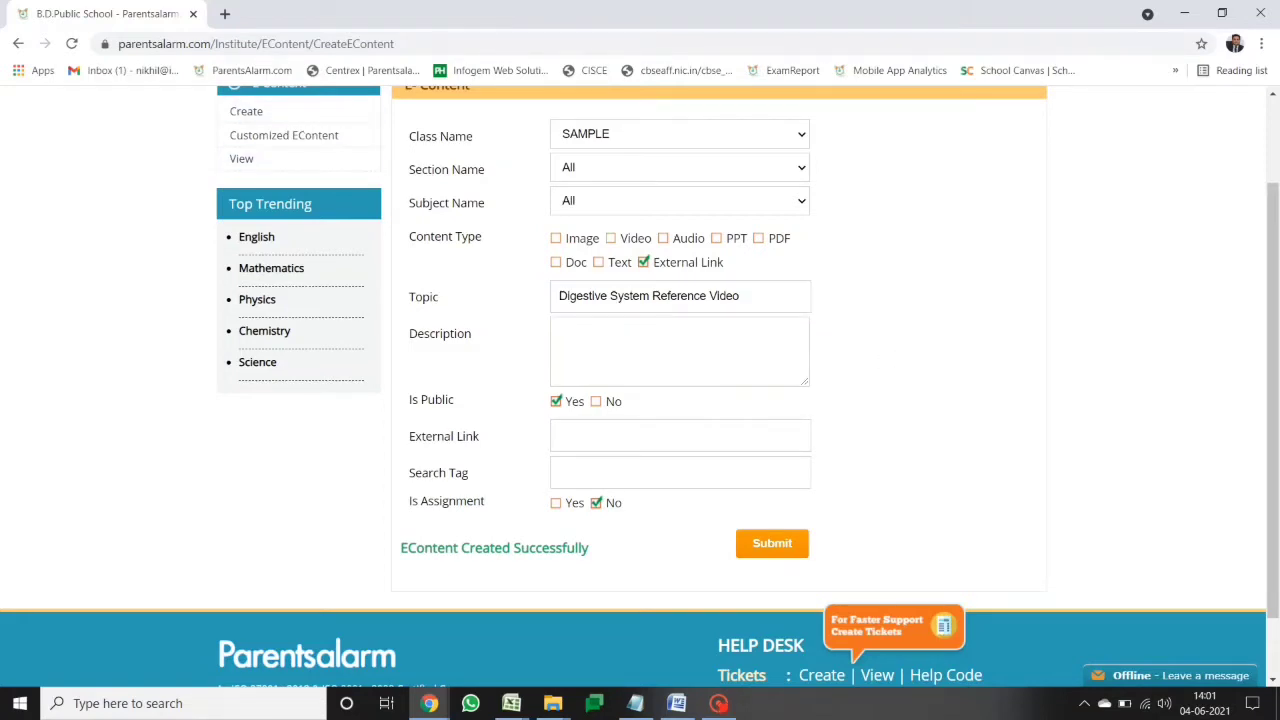
Search Google for "digestive system video" in a new browser tab and open the YouTube result "How your digestive system works"
{"action": "left_click", "coordinate": [224, 14]}
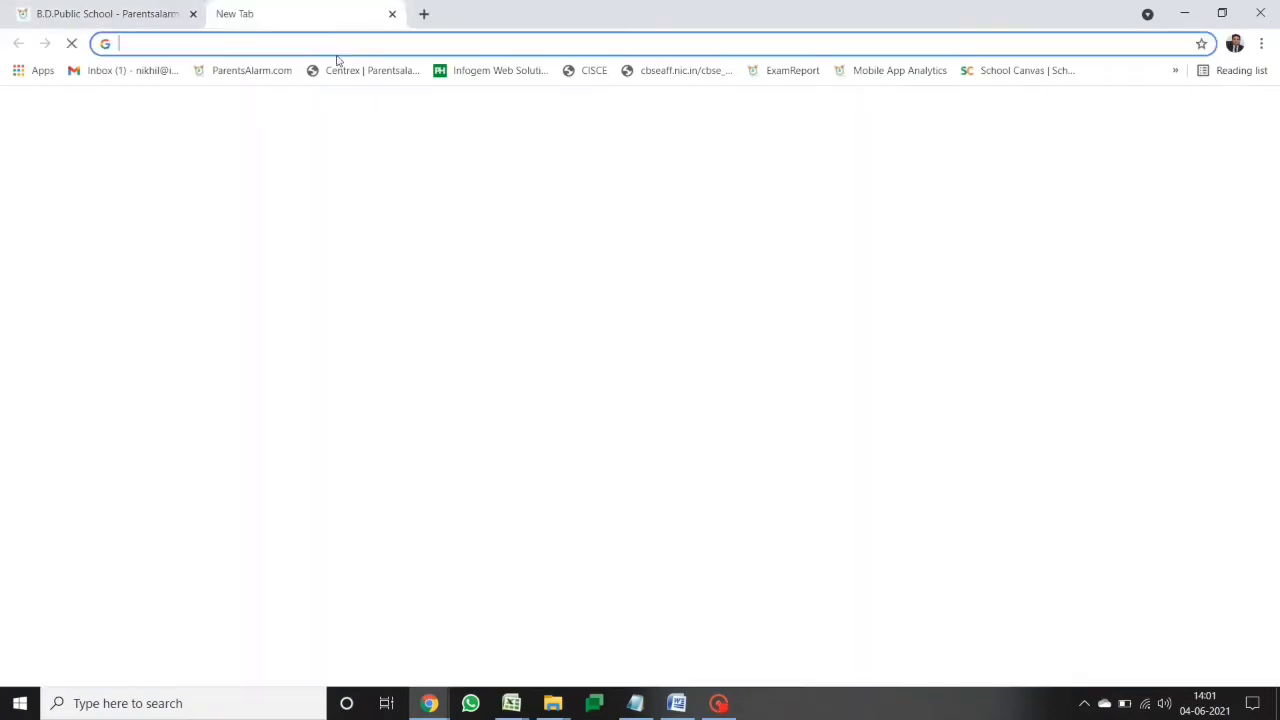
{"action": "type", "text": "di"}
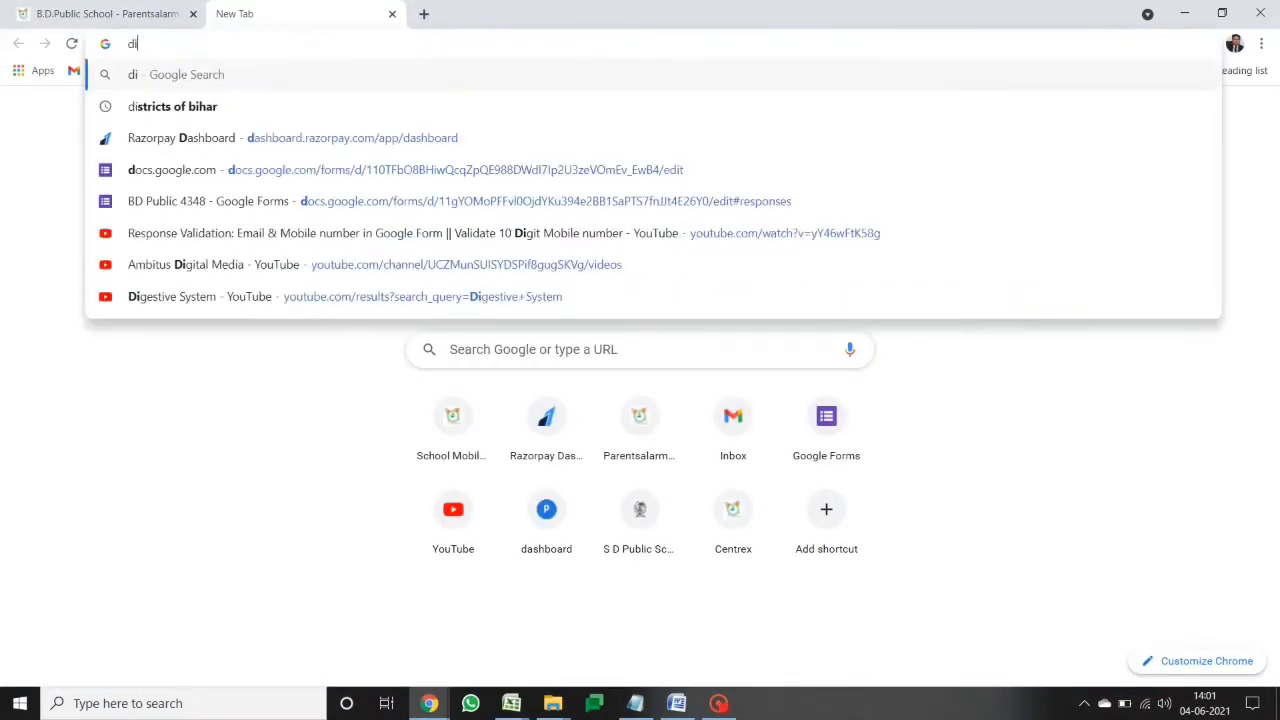
{"action": "type", "text": "gestive system "}
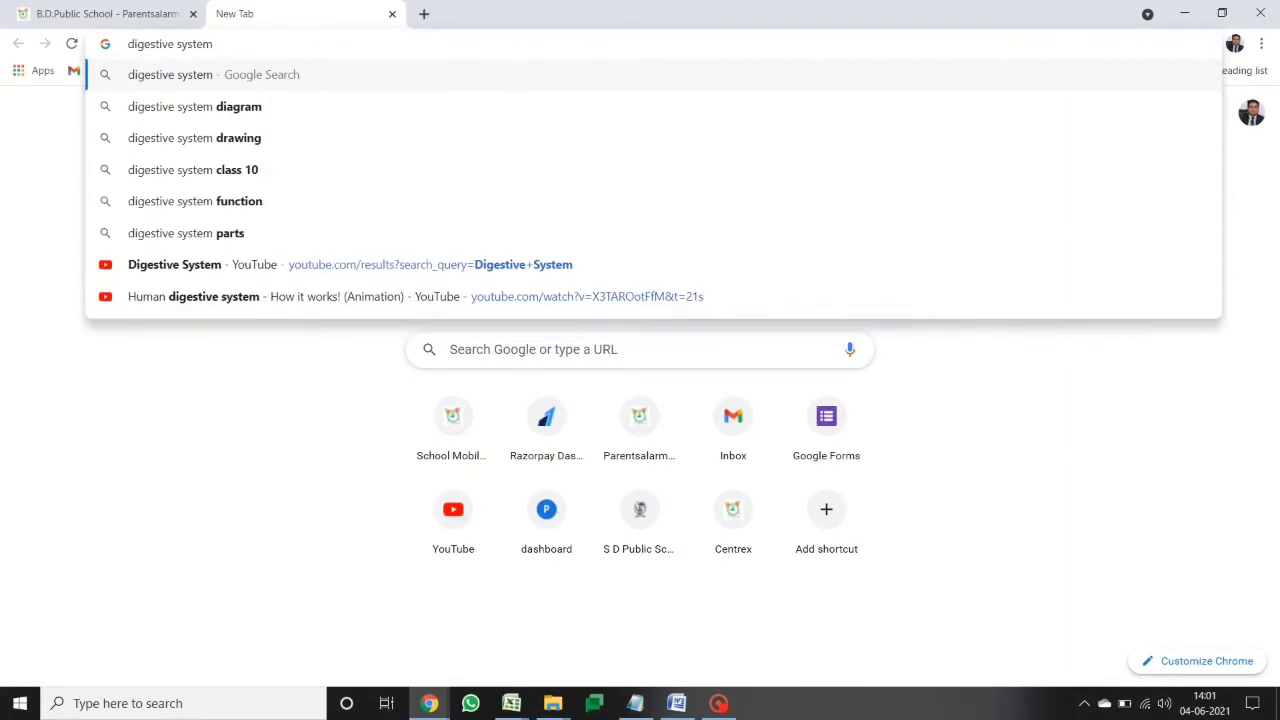
{"action": "type", "text": "video"}
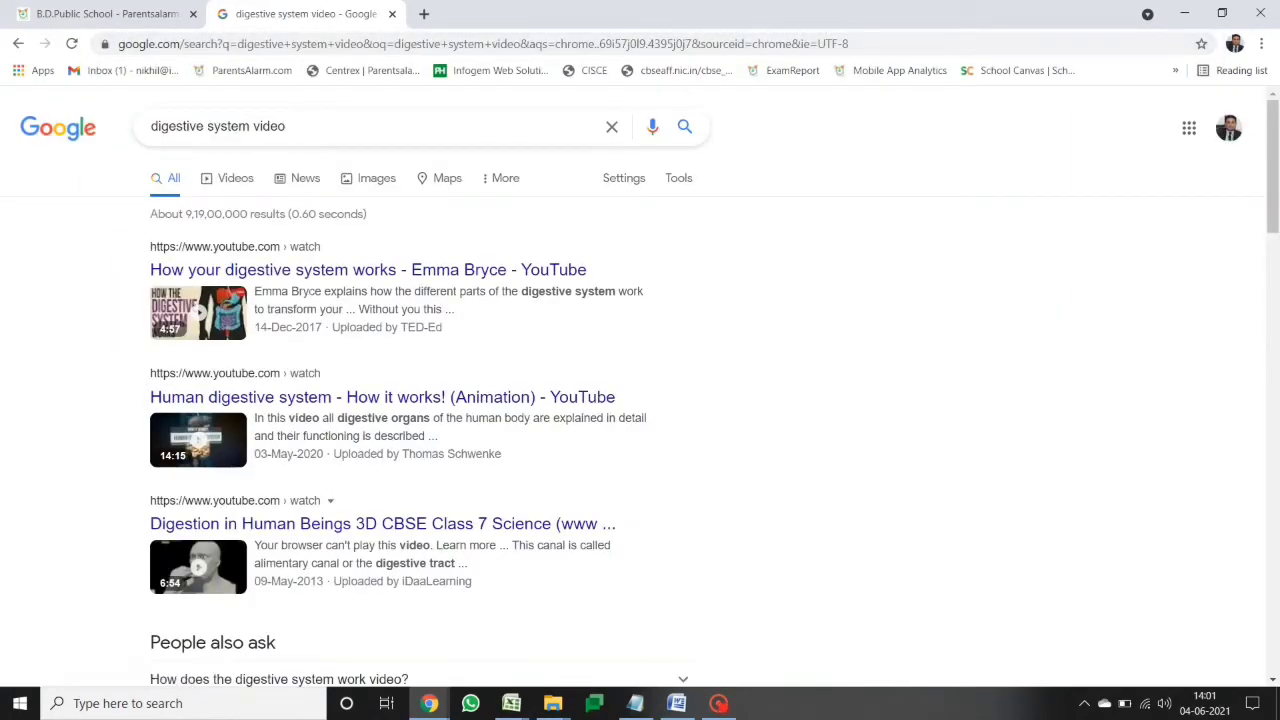
{"action": "left_click", "coordinate": [292, 277]}
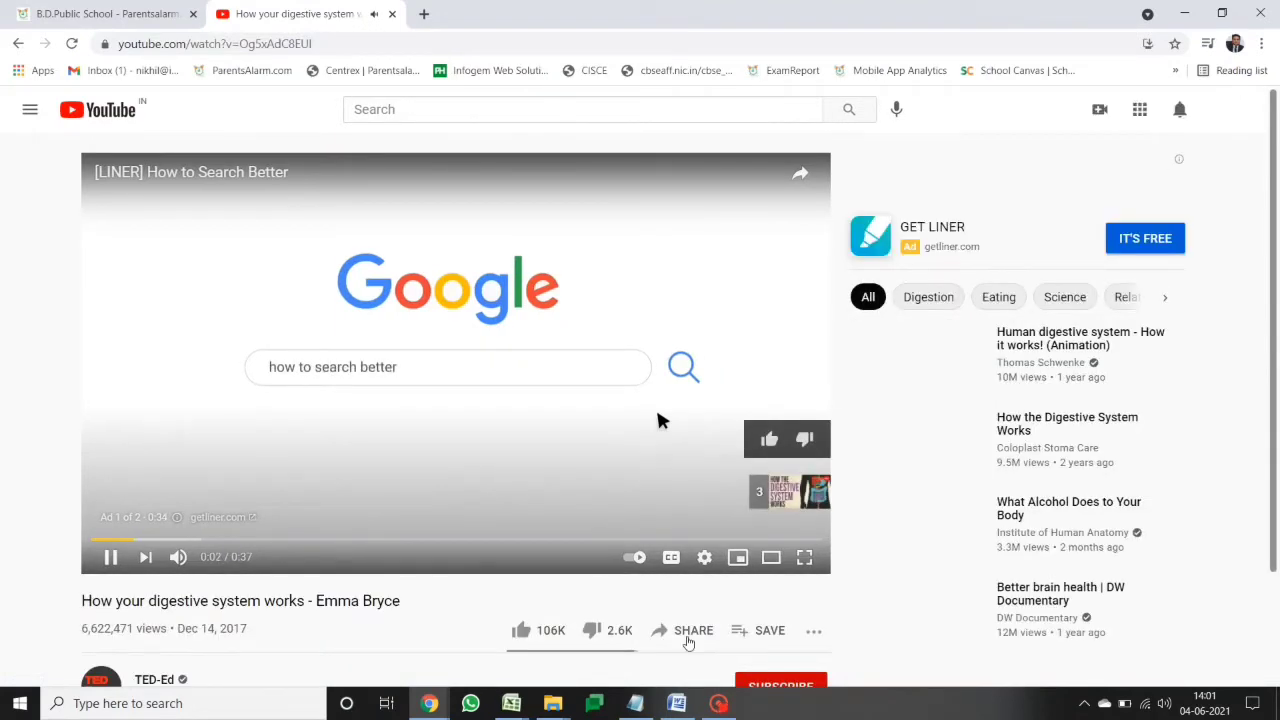
Copy the share link of the YouTube video and close its browser tab
{"action": "left_click", "coordinate": [684, 631]}
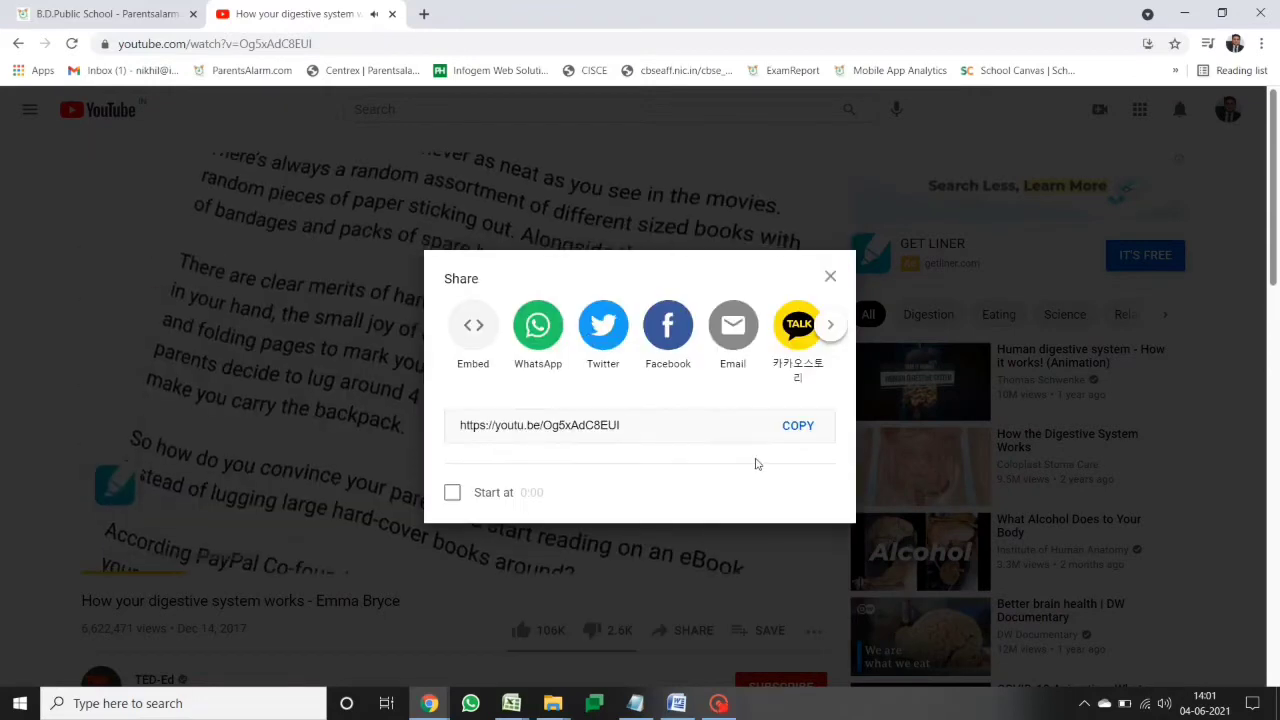
{"action": "left_click", "coordinate": [797, 427]}
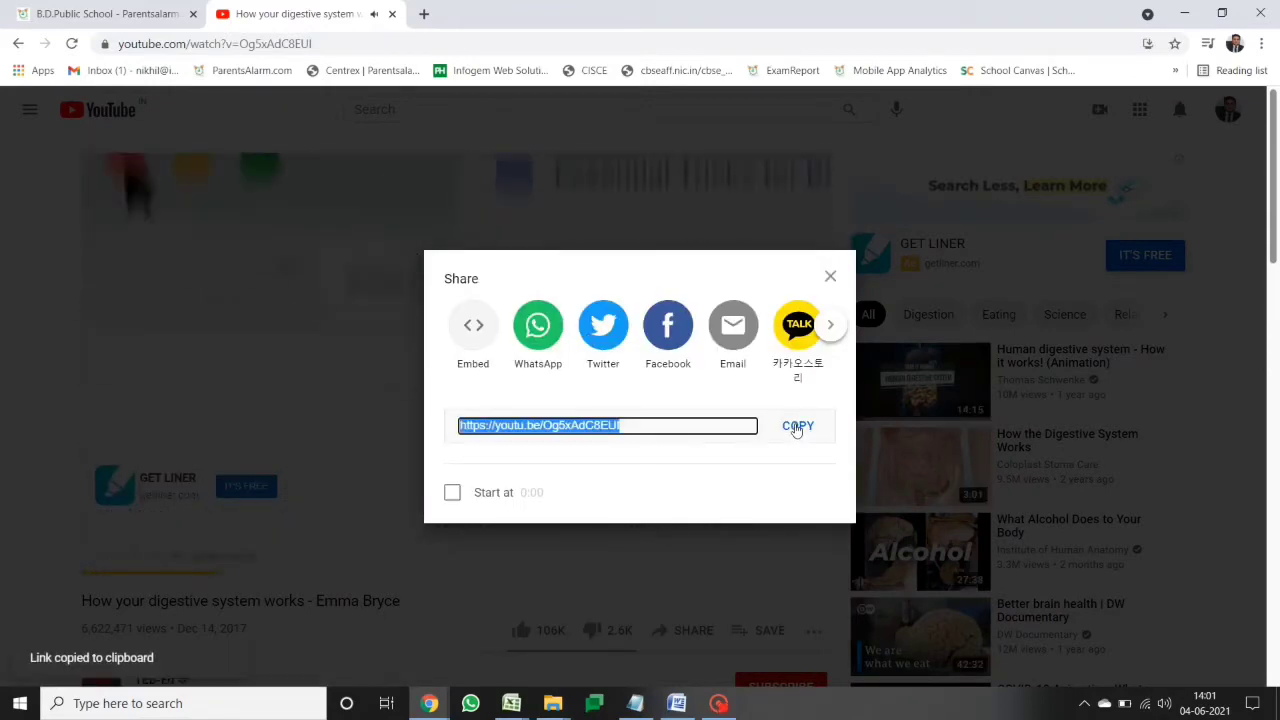
{"action": "left_click", "coordinate": [795, 428]}
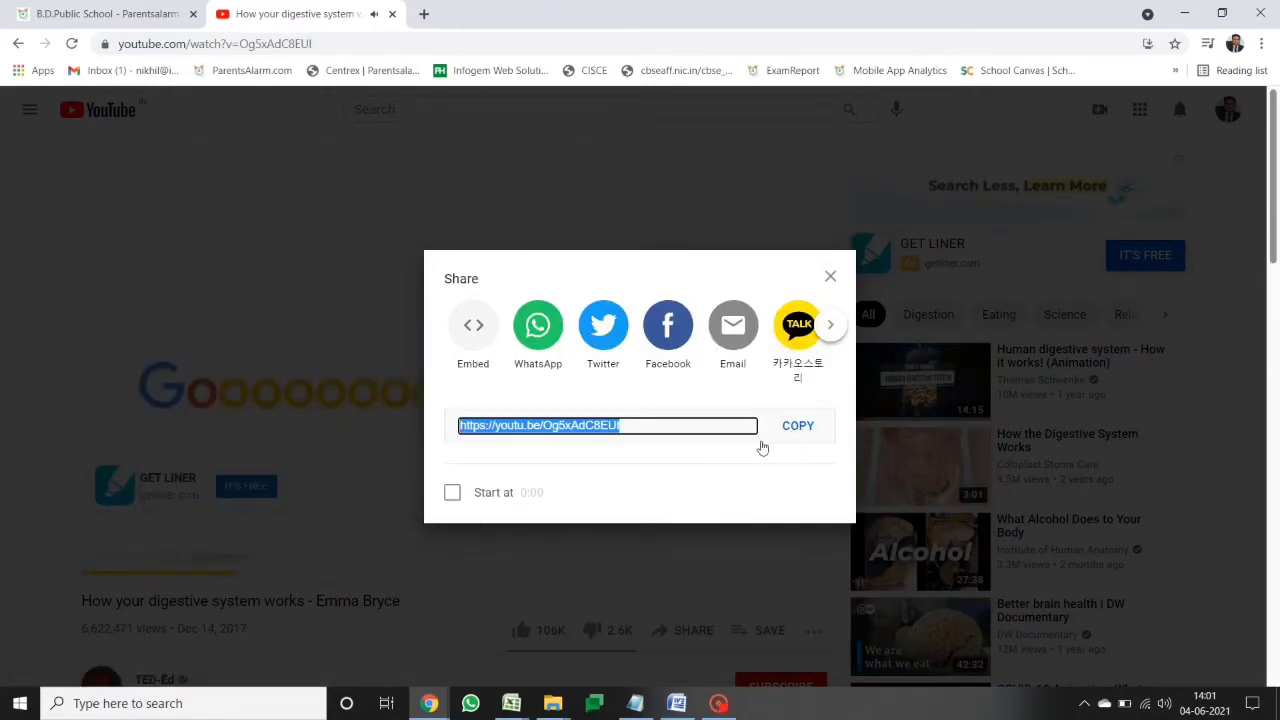
{"action": "left_click", "coordinate": [392, 14]}
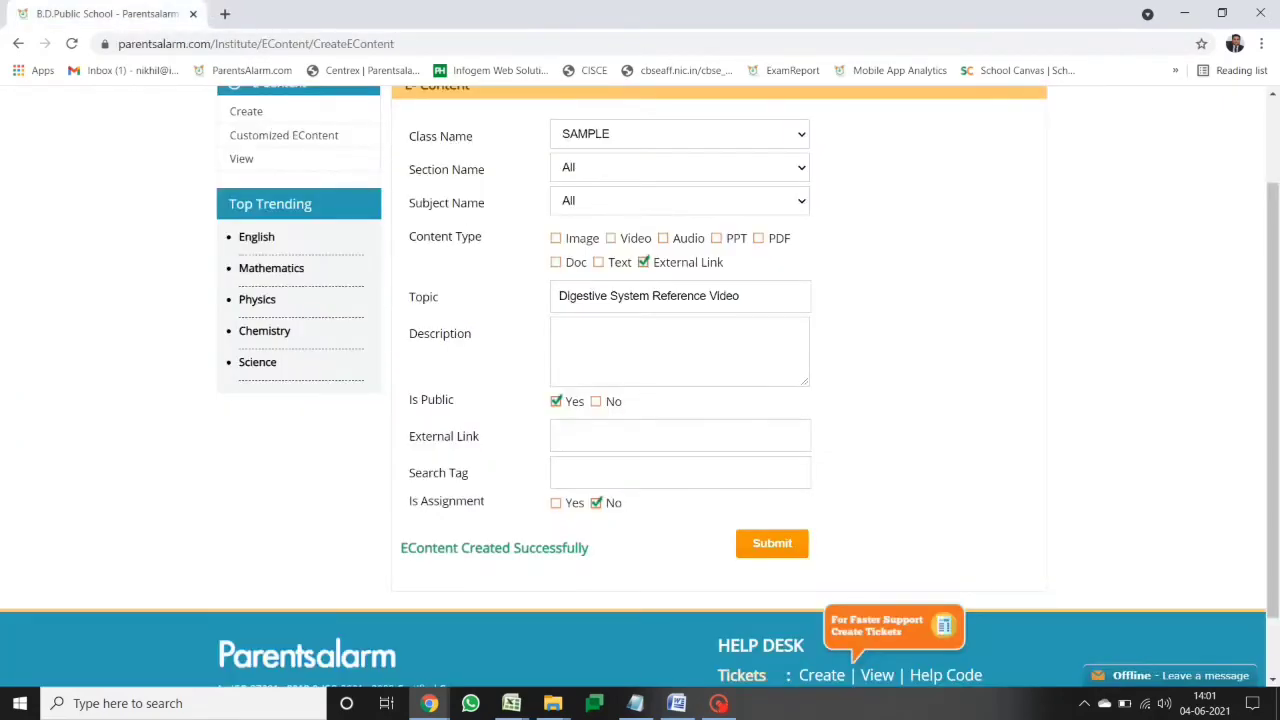
{"action": "left_click", "coordinate": [680, 435]}
{"action": "key", "text": "ctrl+v"}
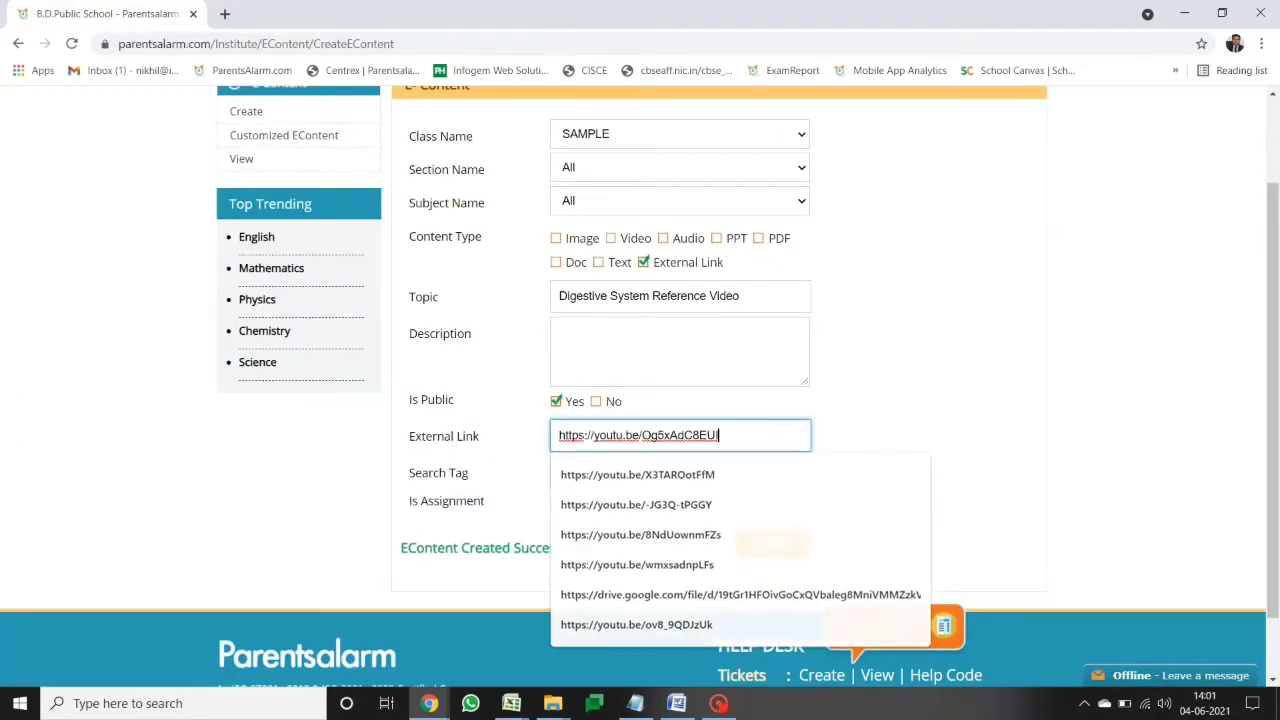
{"action": "left_click", "coordinate": [907, 453]}
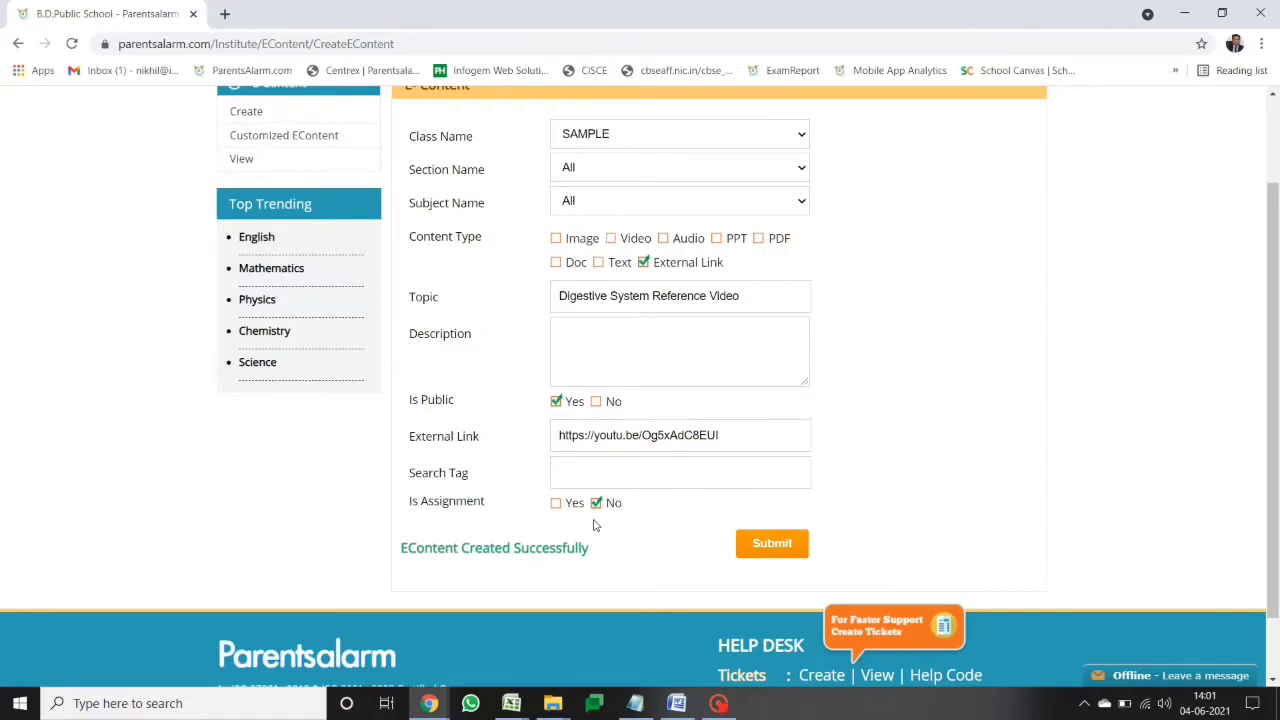
{"action": "left_click", "coordinate": [772, 545]}
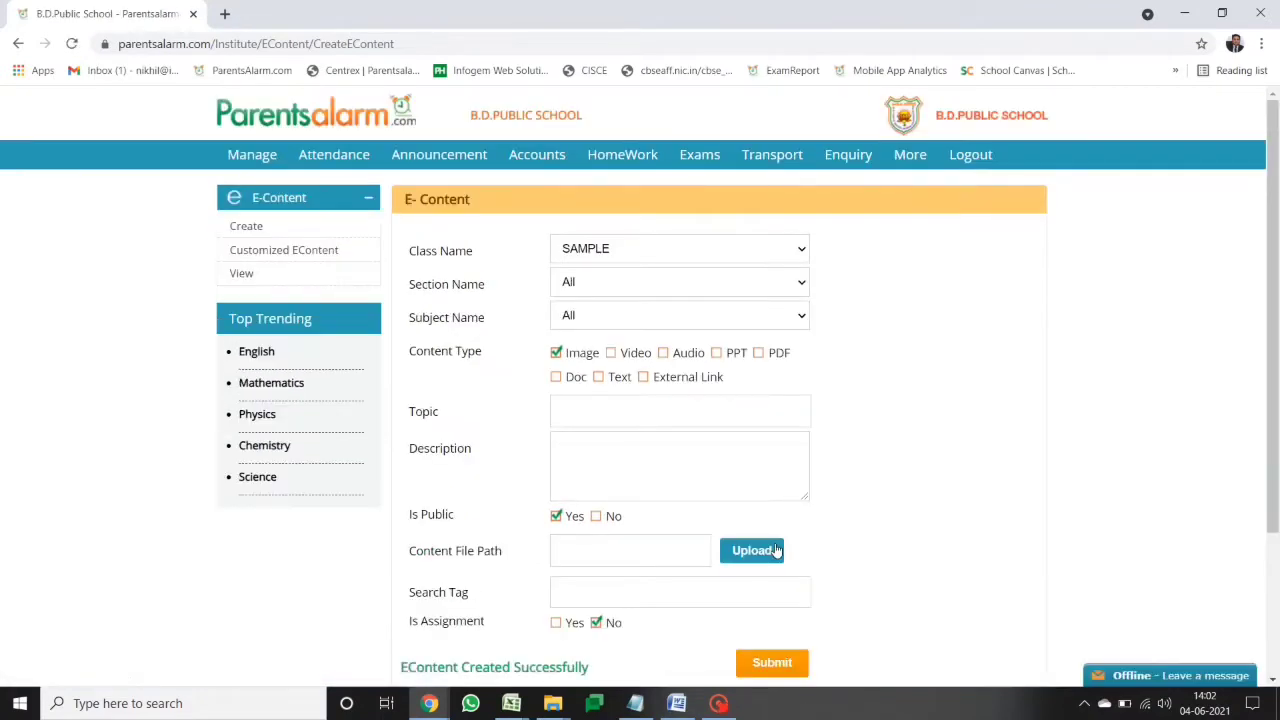
Open the E-Content view page and search for the entries of class SAMPLE dated 06/04/2021
{"action": "scroll", "coordinate": [780, 400], "scroll_direction": "down", "scroll_amount": 1}
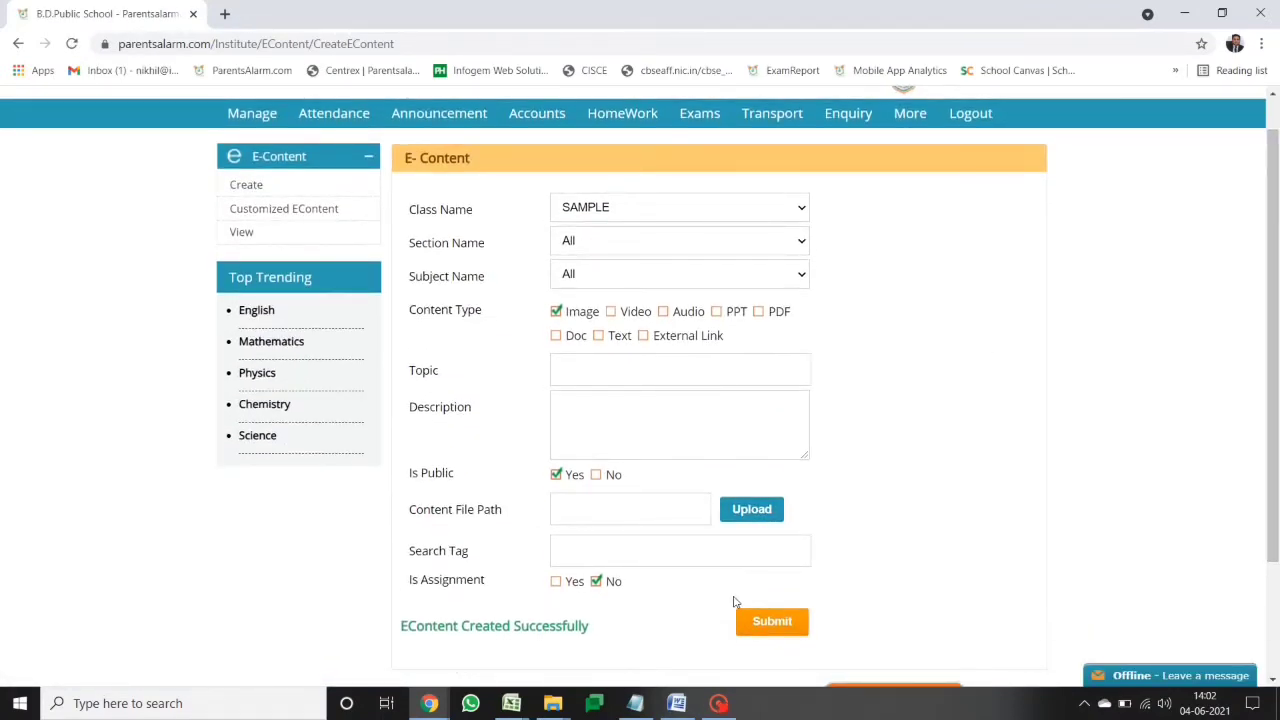
{"action": "left_click", "coordinate": [302, 236]}
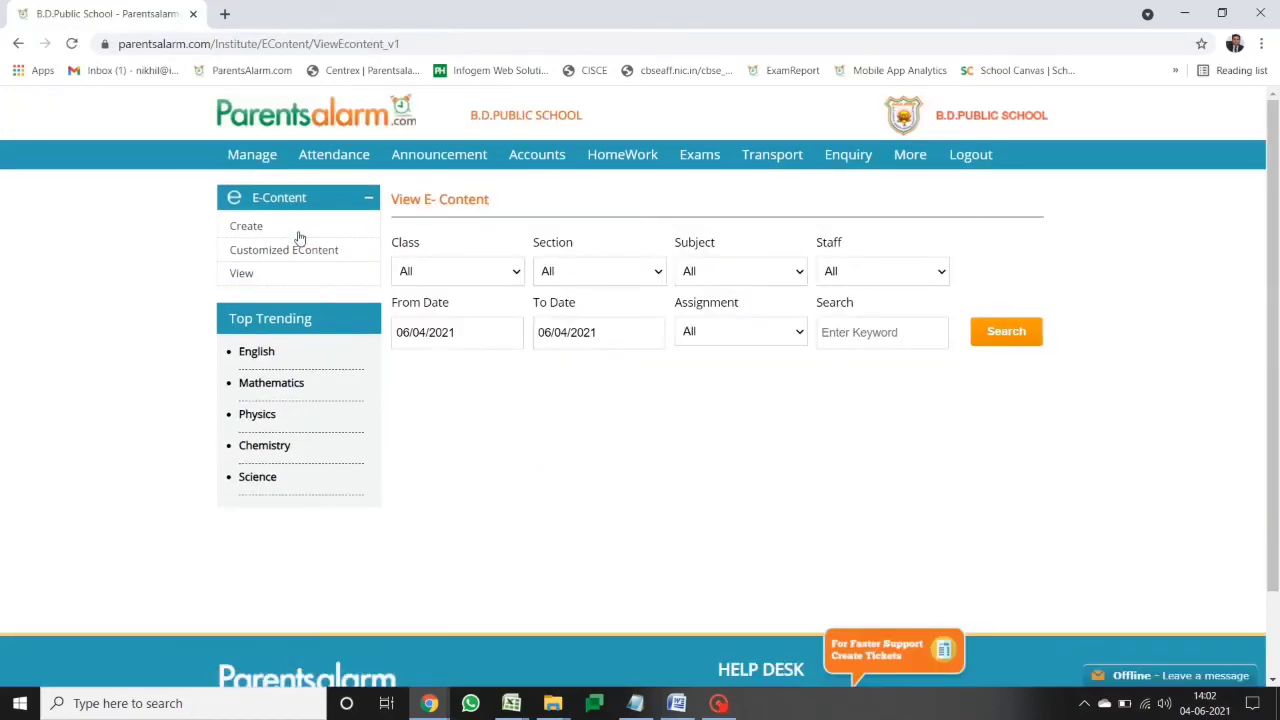
{"action": "left_click", "coordinate": [473, 280]}
{"action": "left_click", "coordinate": [434, 552]}
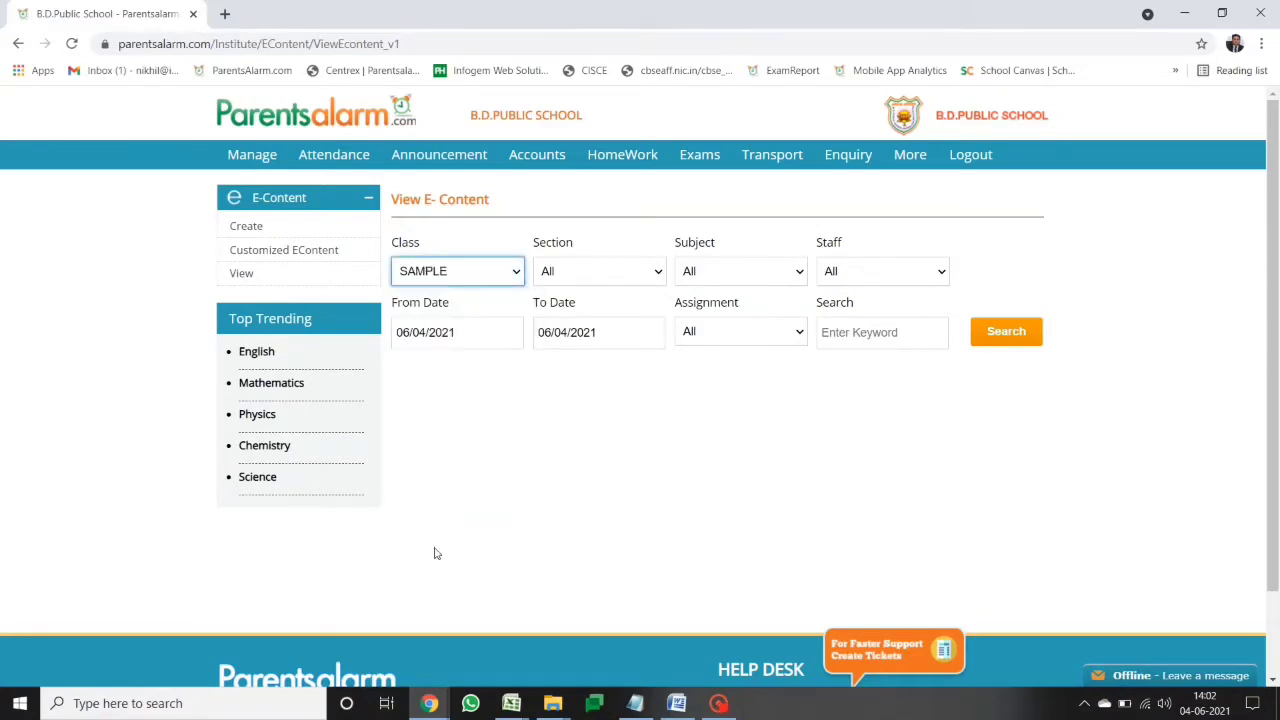
{"action": "left_click", "coordinate": [1024, 338]}
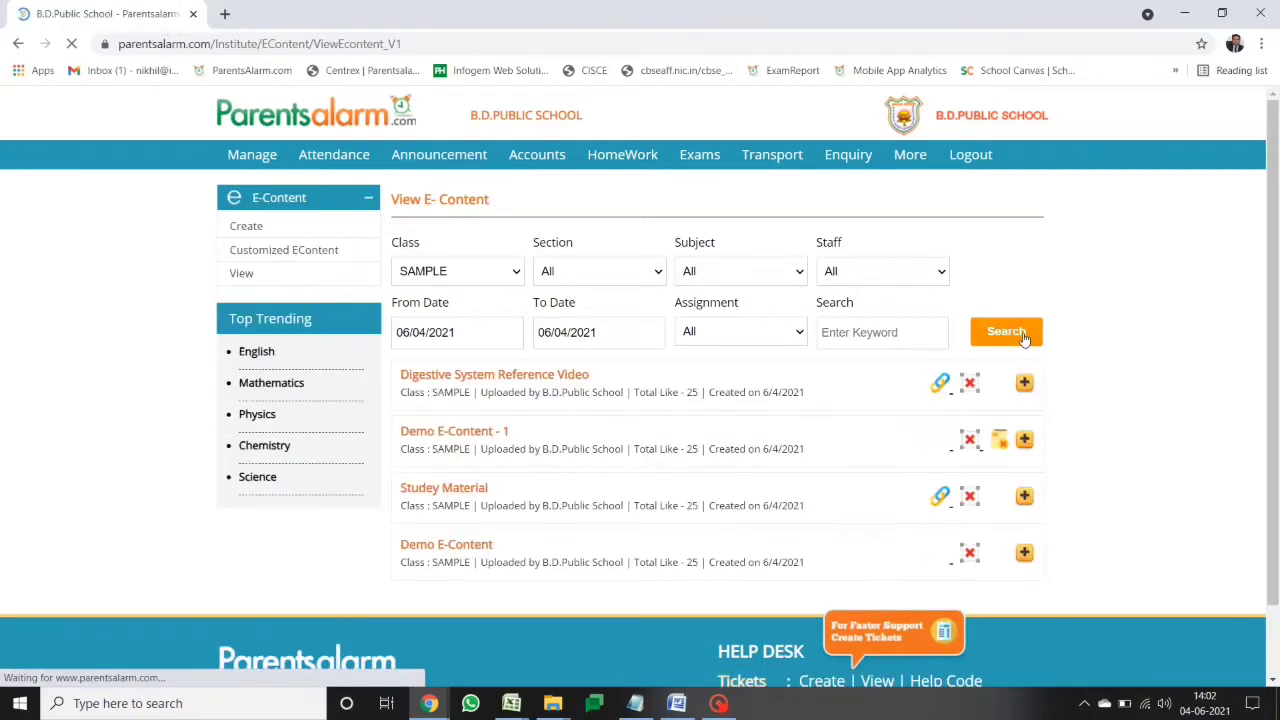
{"action": "left_click_drag", "start_coordinate": [1277, 285], "coordinate": [1276, 310]}
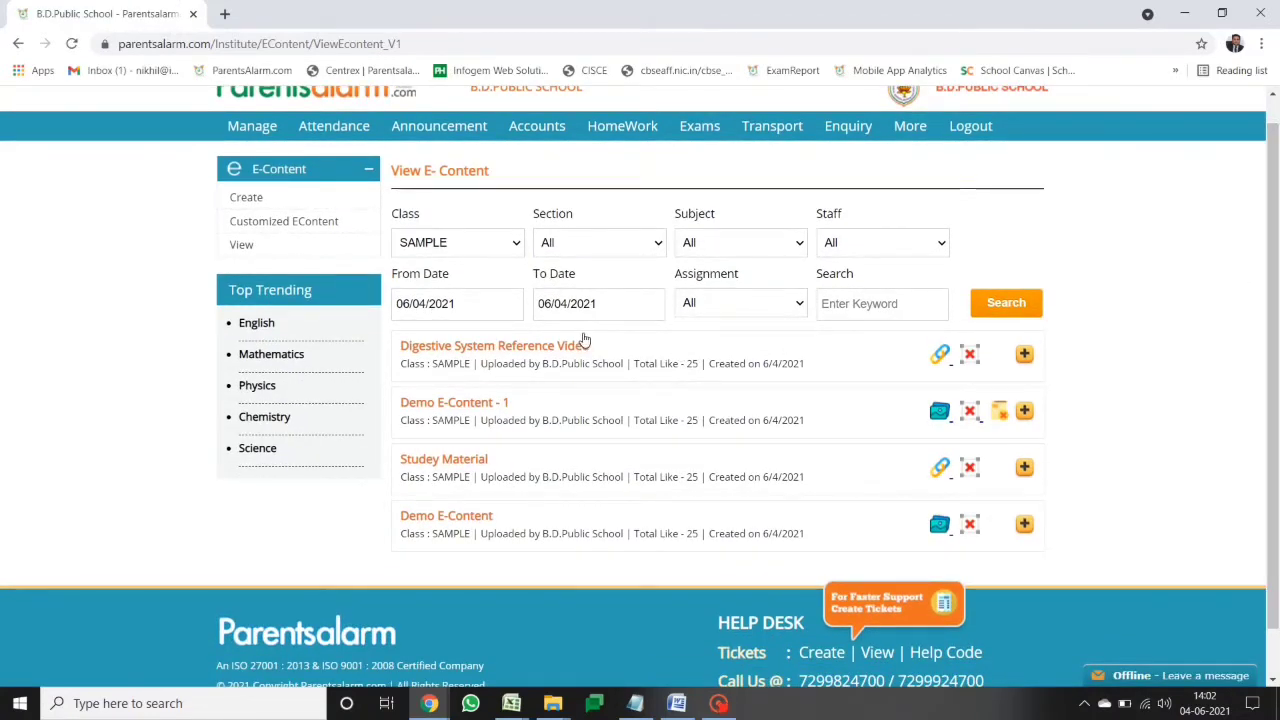
Check the content of Digestive System Reference Video, Demo E-Content - 1 and Demo E-Content, closing each opened browser tab
{"action": "left_click", "coordinate": [940, 355]}
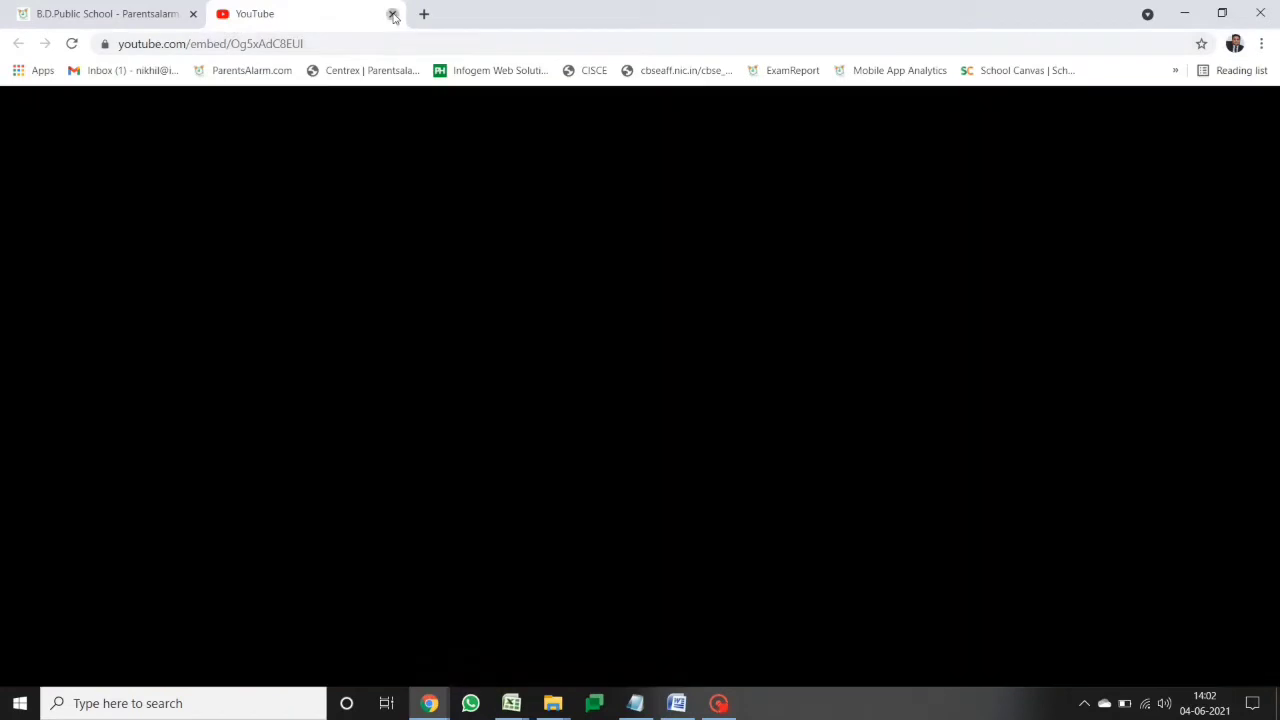
{"action": "left_click", "coordinate": [393, 14]}
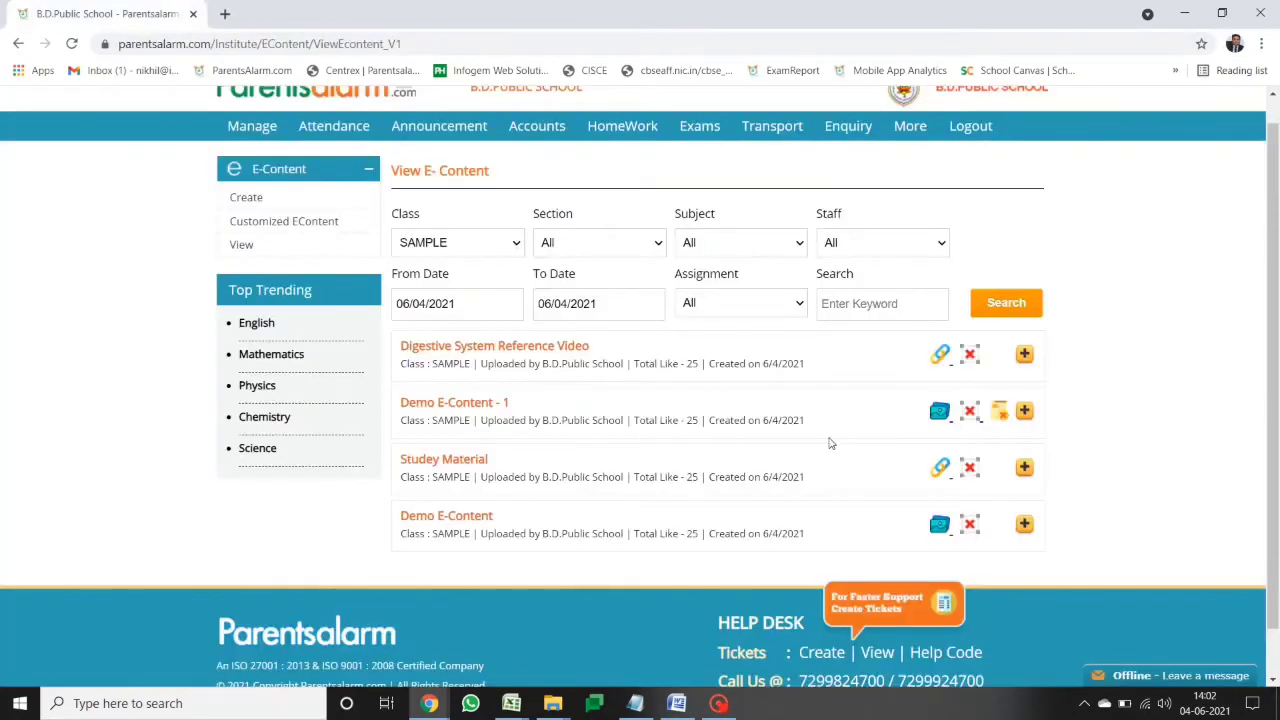
{"action": "left_click", "coordinate": [941, 412]}
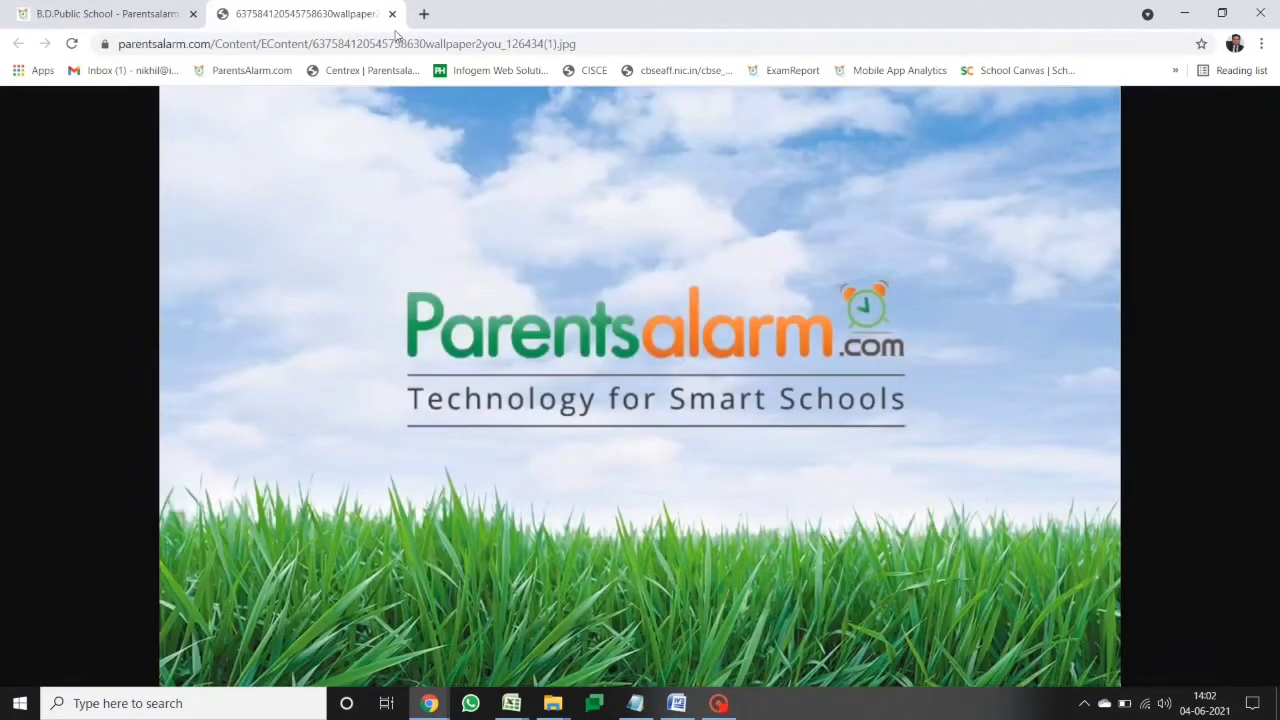
{"action": "left_click", "coordinate": [391, 14]}
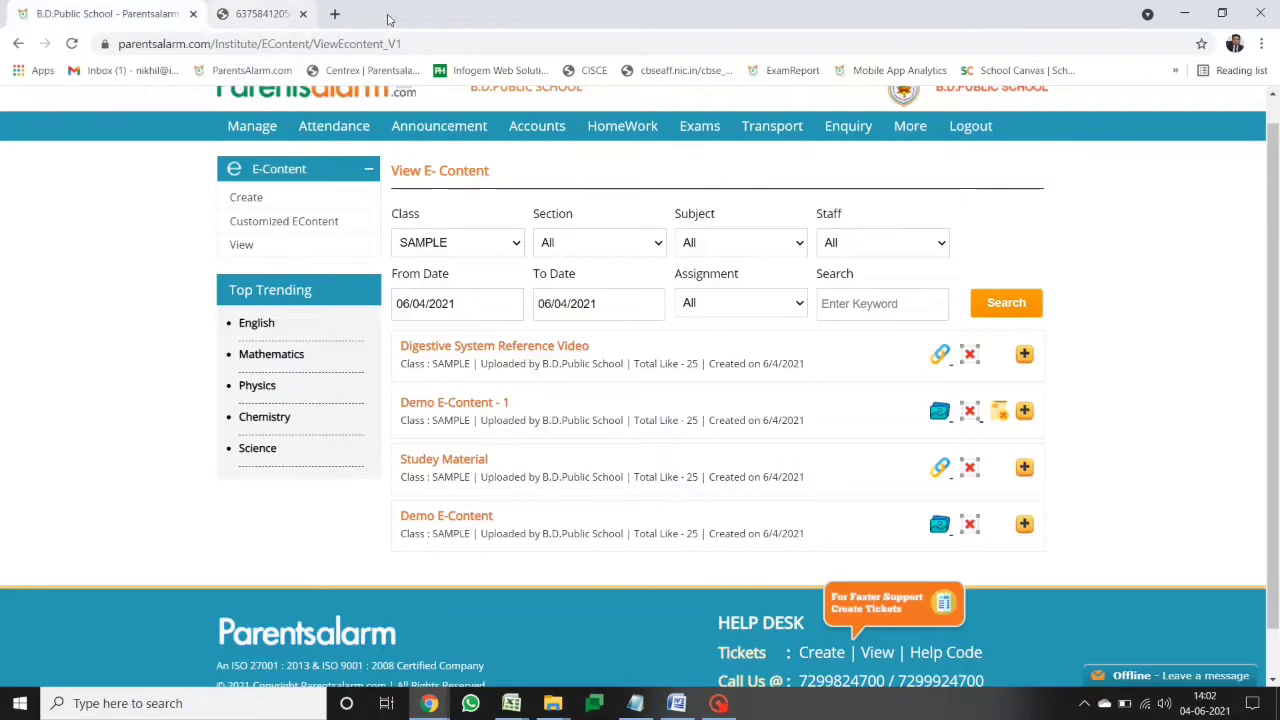
{"action": "left_click", "coordinate": [938, 526]}
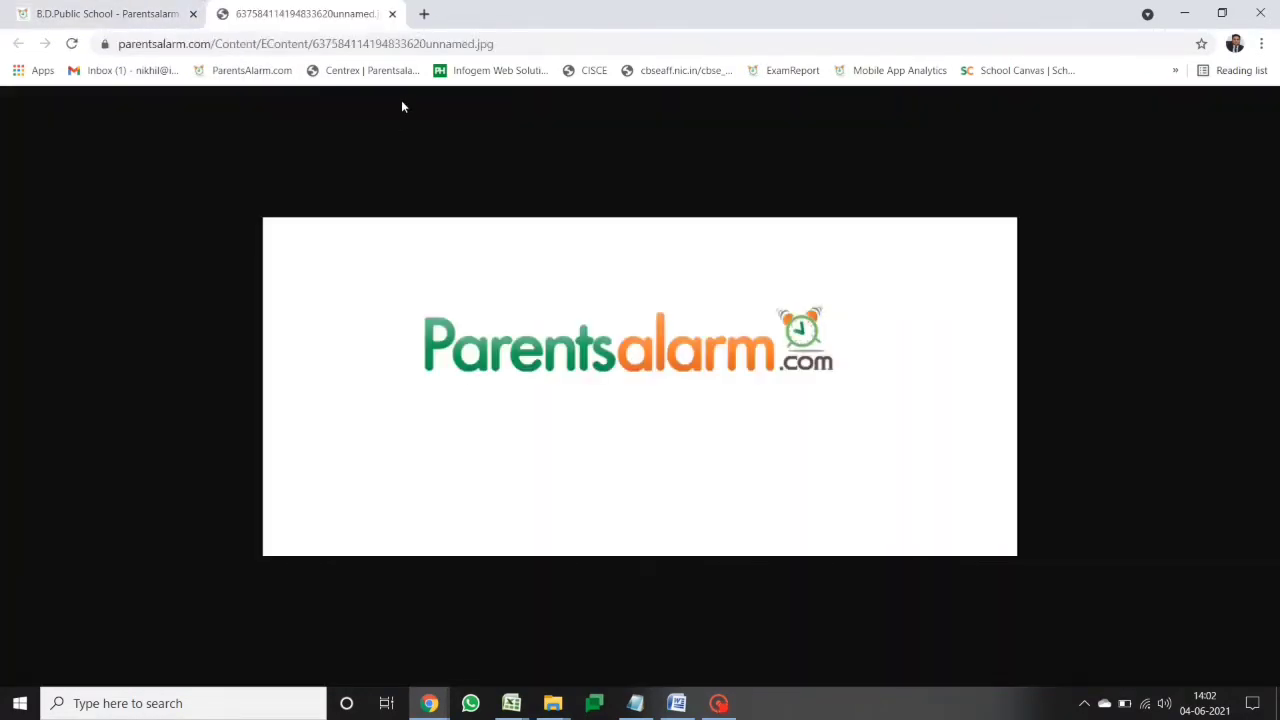
{"action": "left_click", "coordinate": [392, 14]}
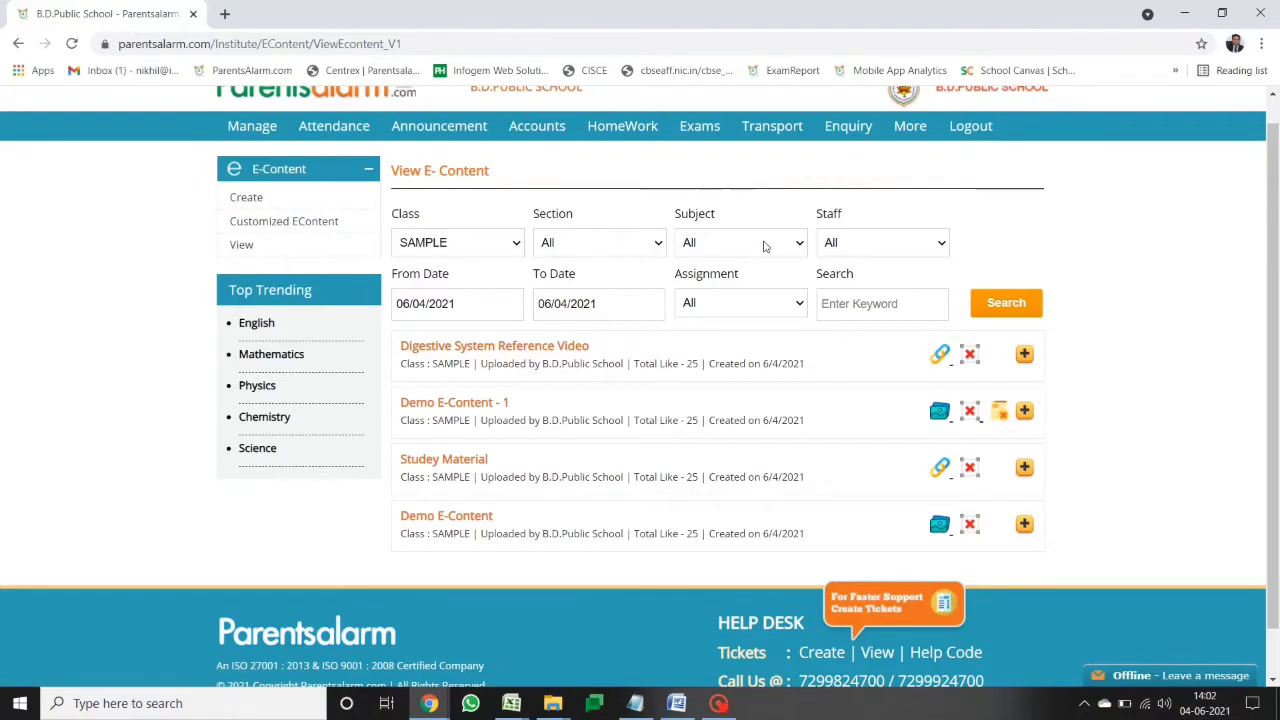
Open the Online Class module's Add Class form and choose SAMPLE as the class
{"action": "mouse_move", "coordinate": [912, 128]}
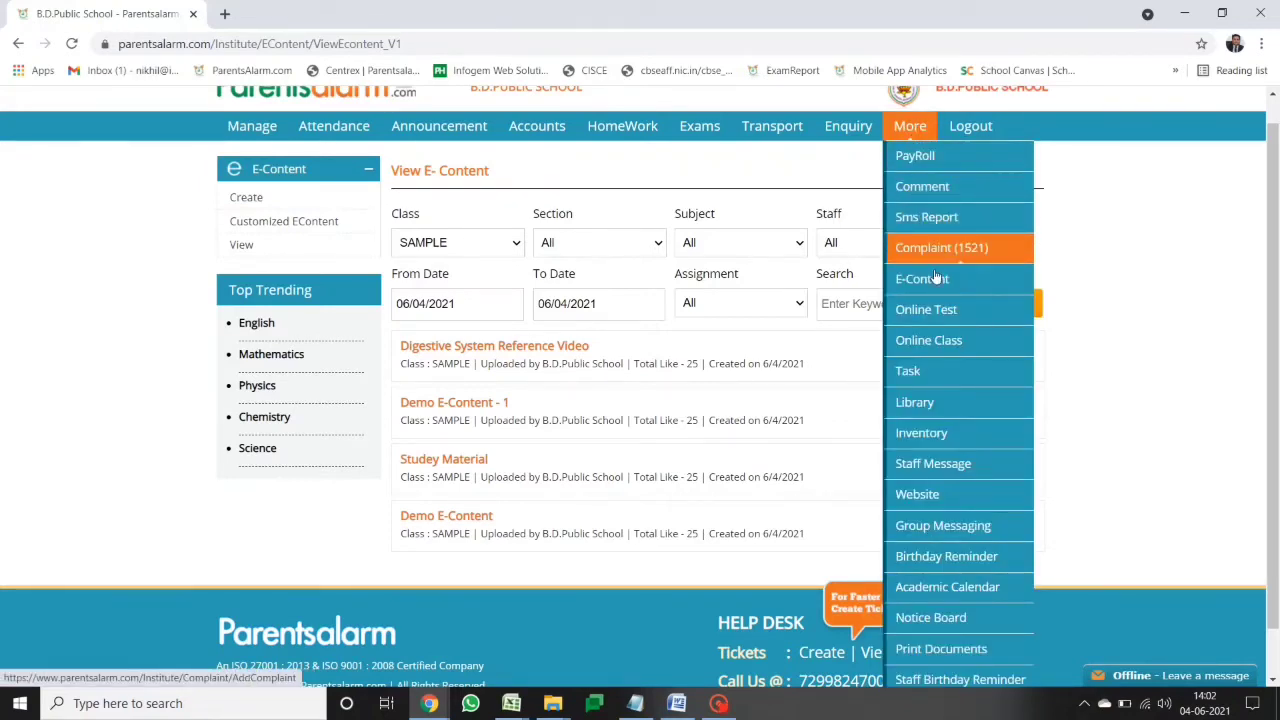
{"action": "left_click", "coordinate": [926, 337]}
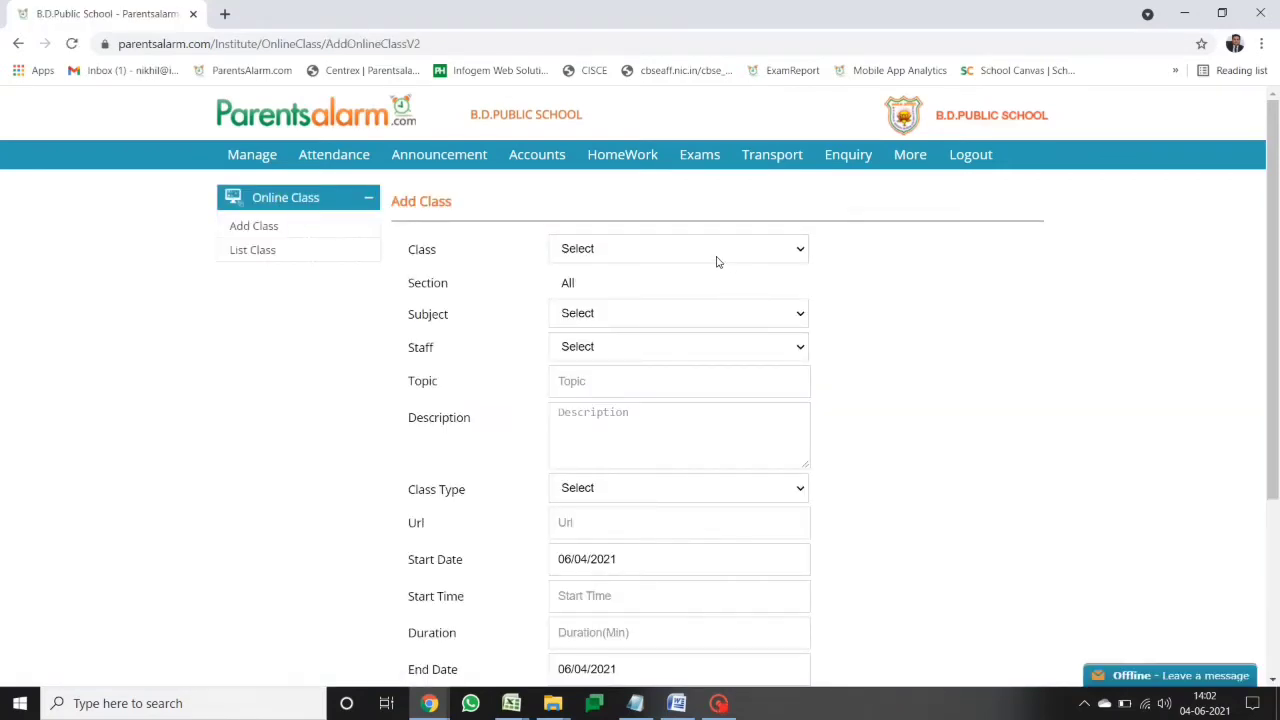
{"action": "left_click", "coordinate": [715, 254]}
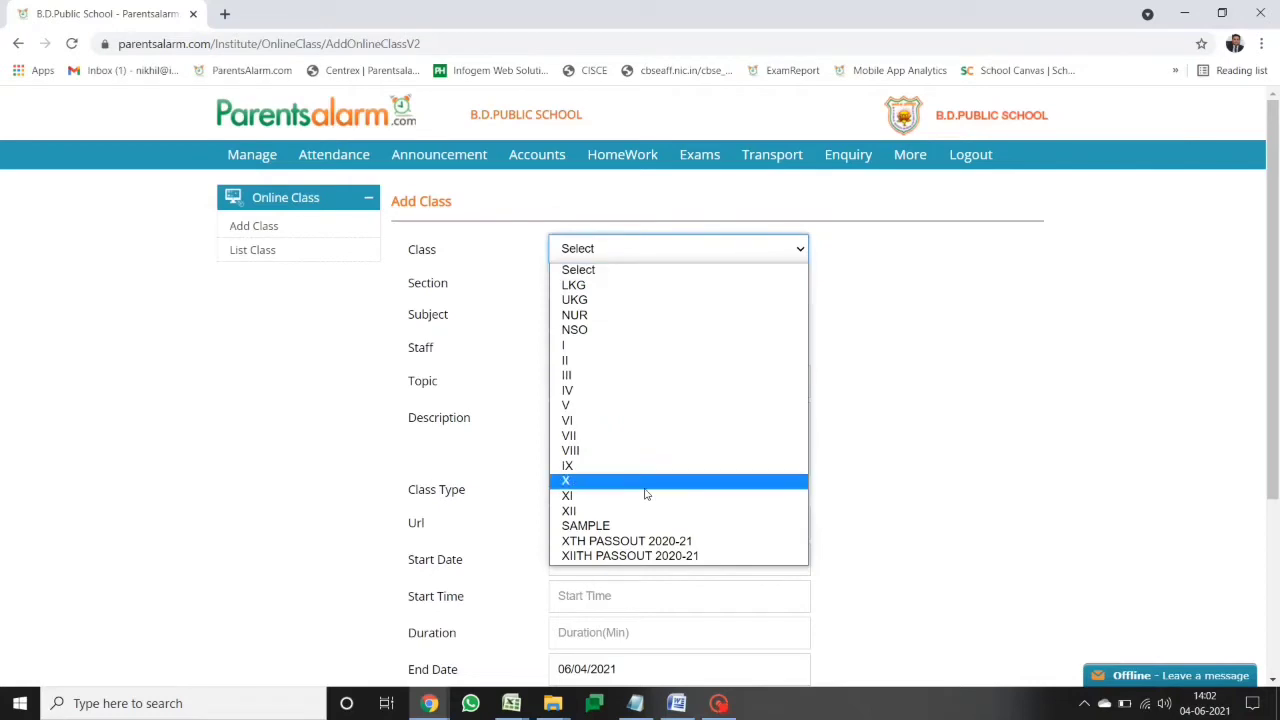
{"action": "left_click", "coordinate": [623, 525]}
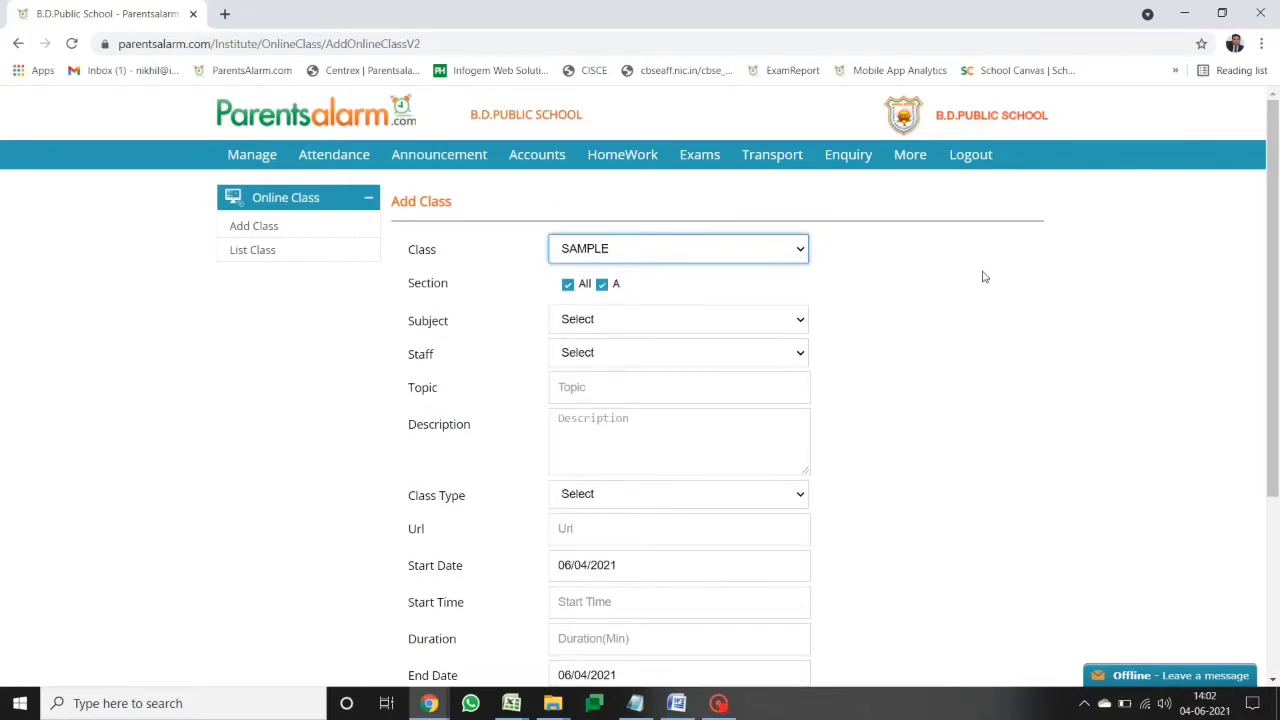
{"action": "left_click", "coordinate": [940, 295]}
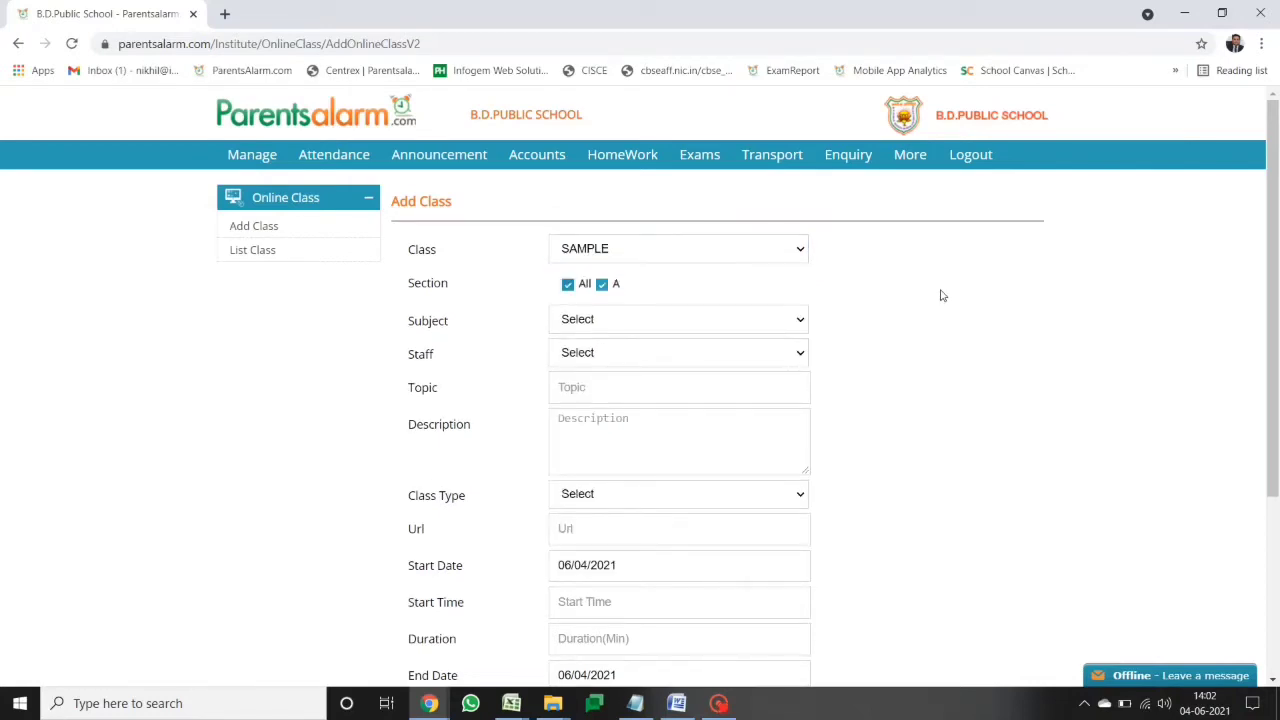
Choose SAMPLE as the subject and assign the first listed staff member to the class
{"action": "scroll", "coordinate": [940, 295], "scroll_direction": "down", "scroll_amount": 1}
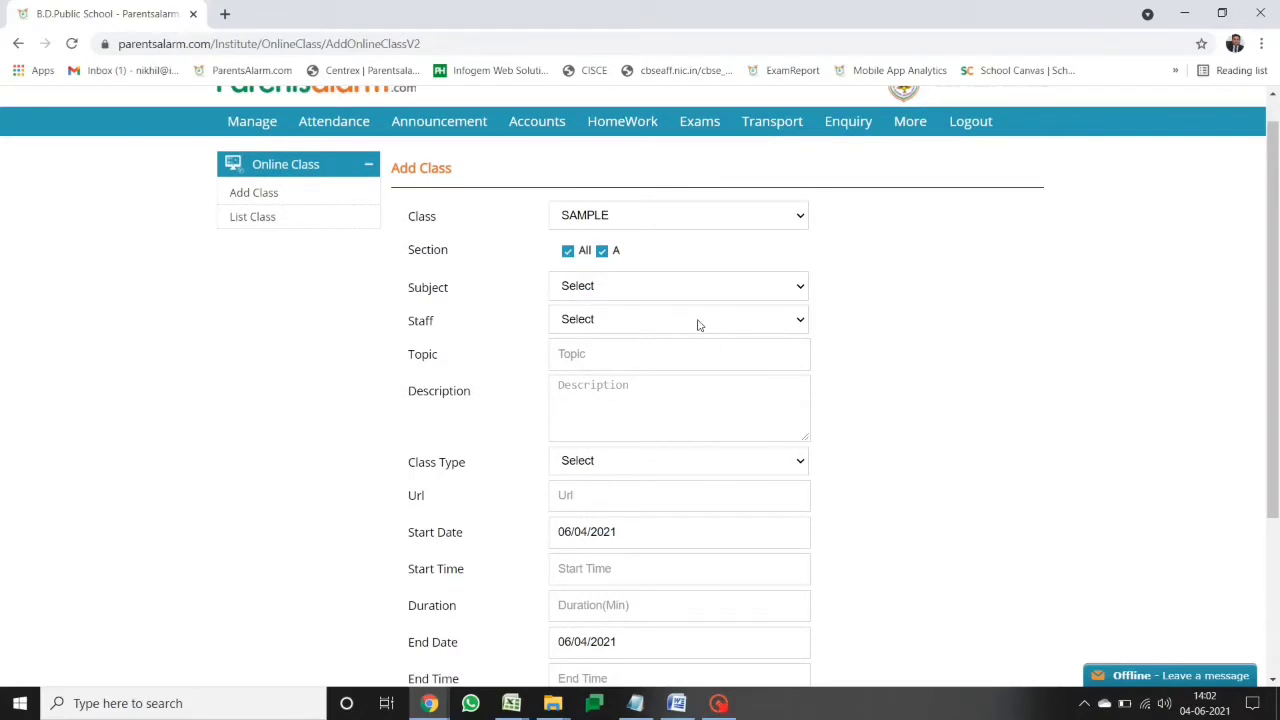
{"action": "left_click", "coordinate": [685, 297]}
{"action": "left_click", "coordinate": [580, 324]}
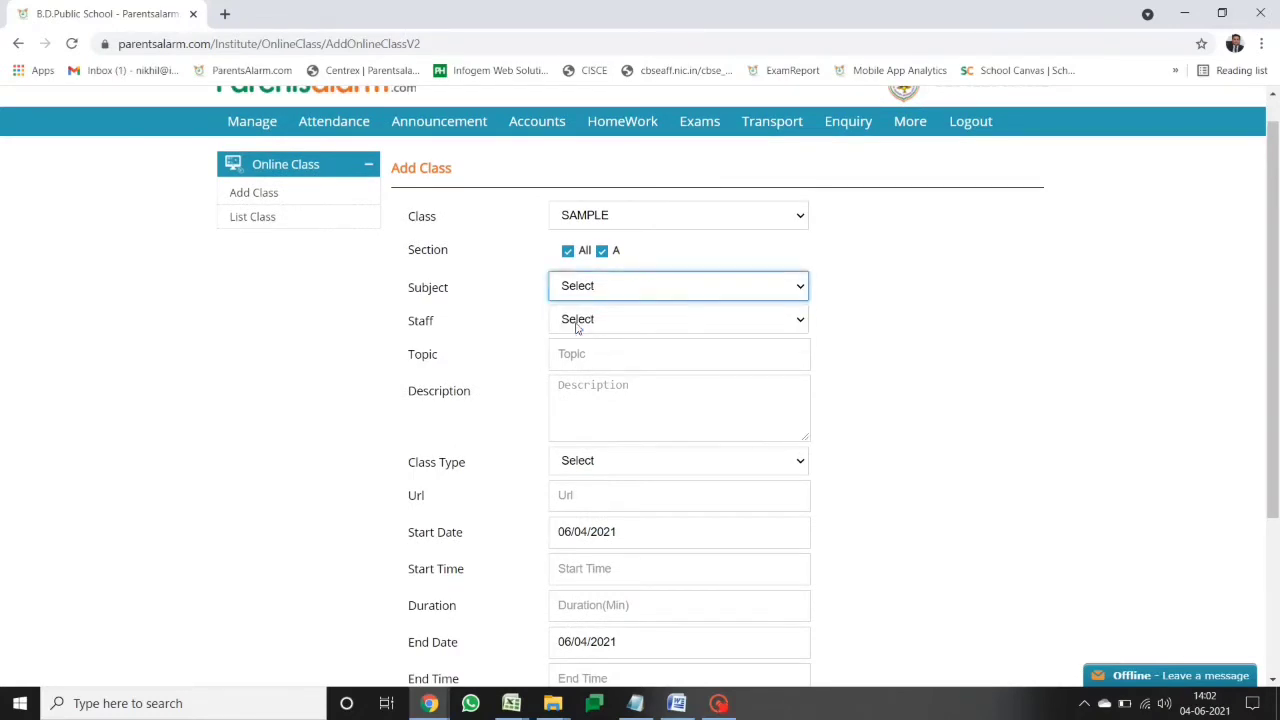
{"action": "left_click", "coordinate": [598, 327]}
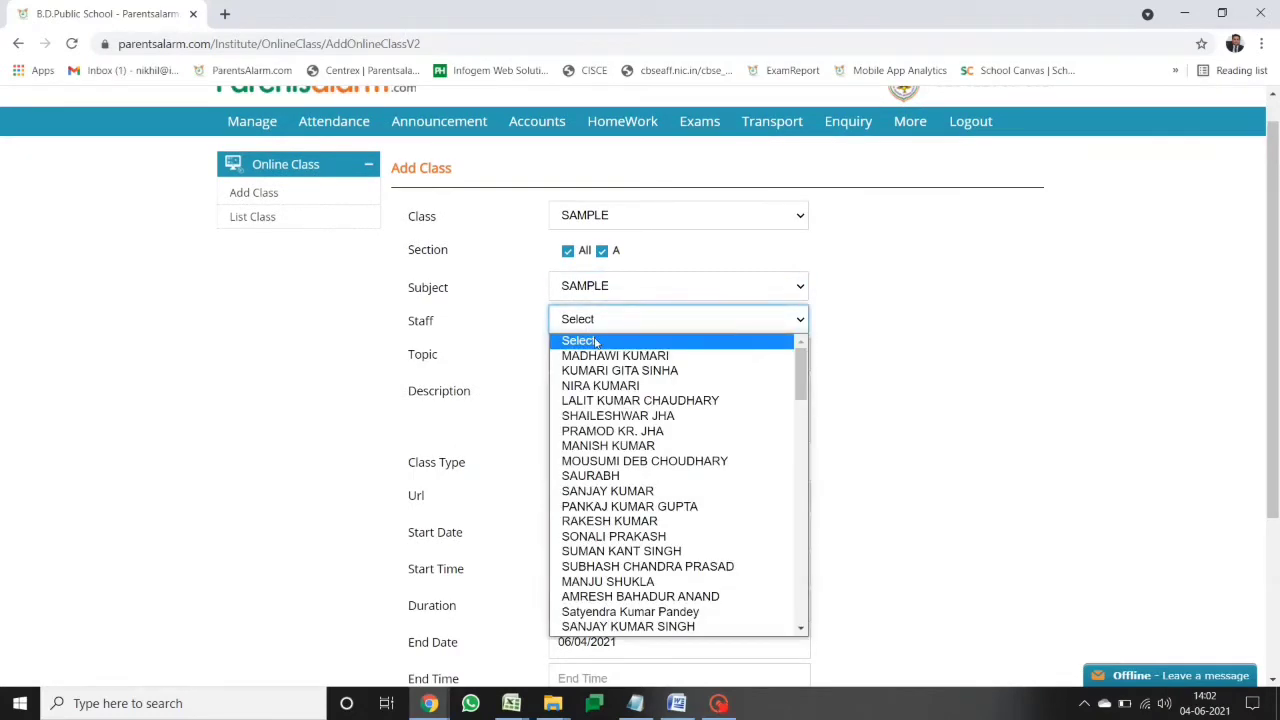
{"action": "left_click", "coordinate": [595, 357]}
{"action": "left_click", "coordinate": [870, 391]}
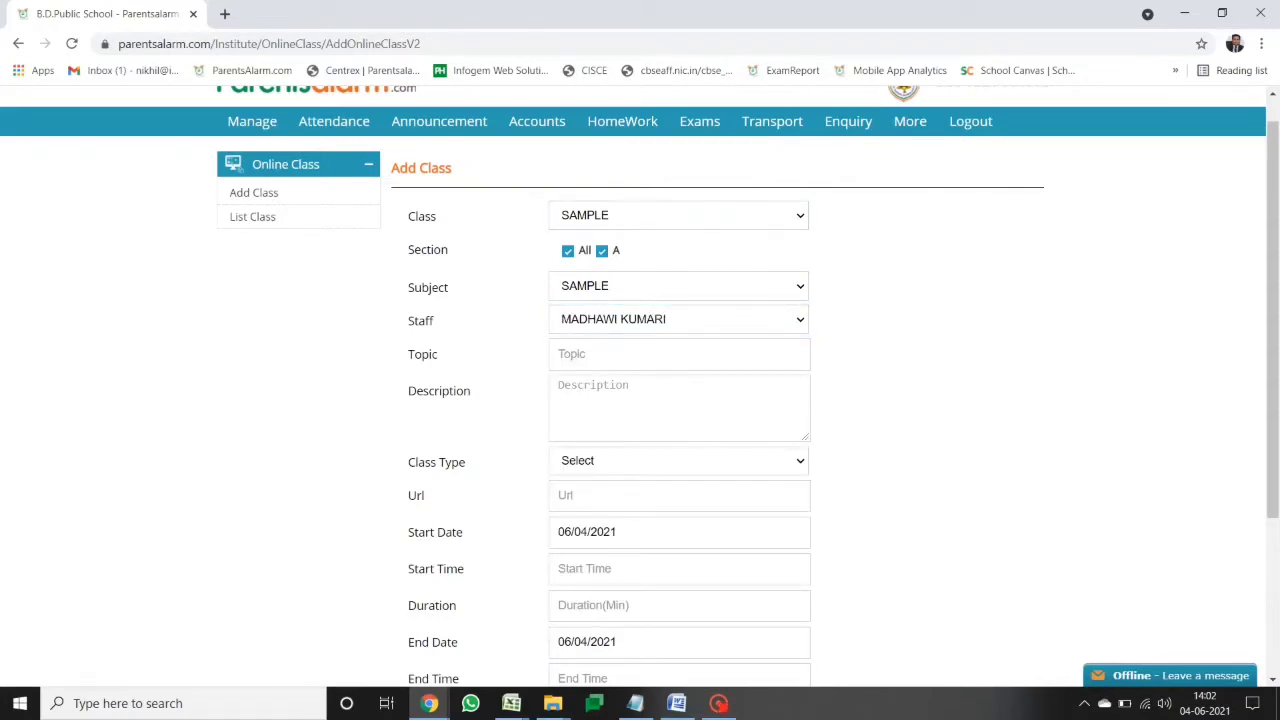
Enter "Demo Online Class for Training Purpose" as the class topic
{"action": "left_click", "coordinate": [680, 354]}
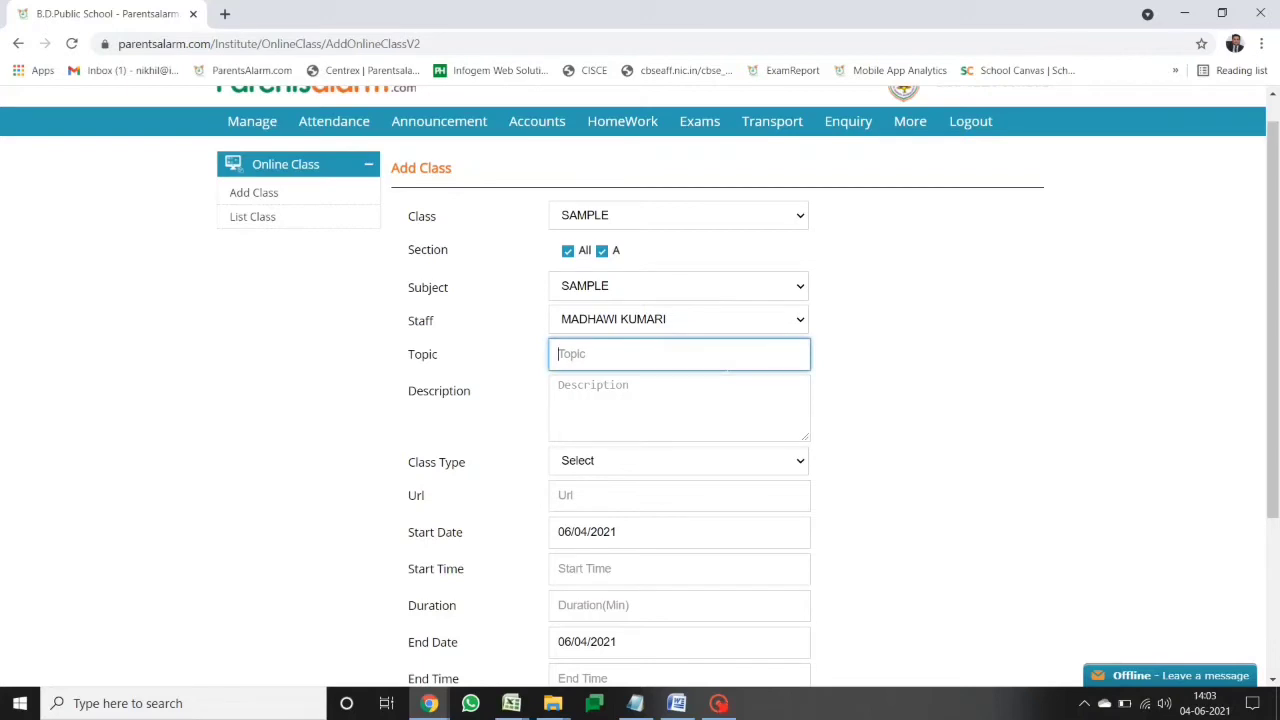
{"action": "type", "text": "DEmo On"}
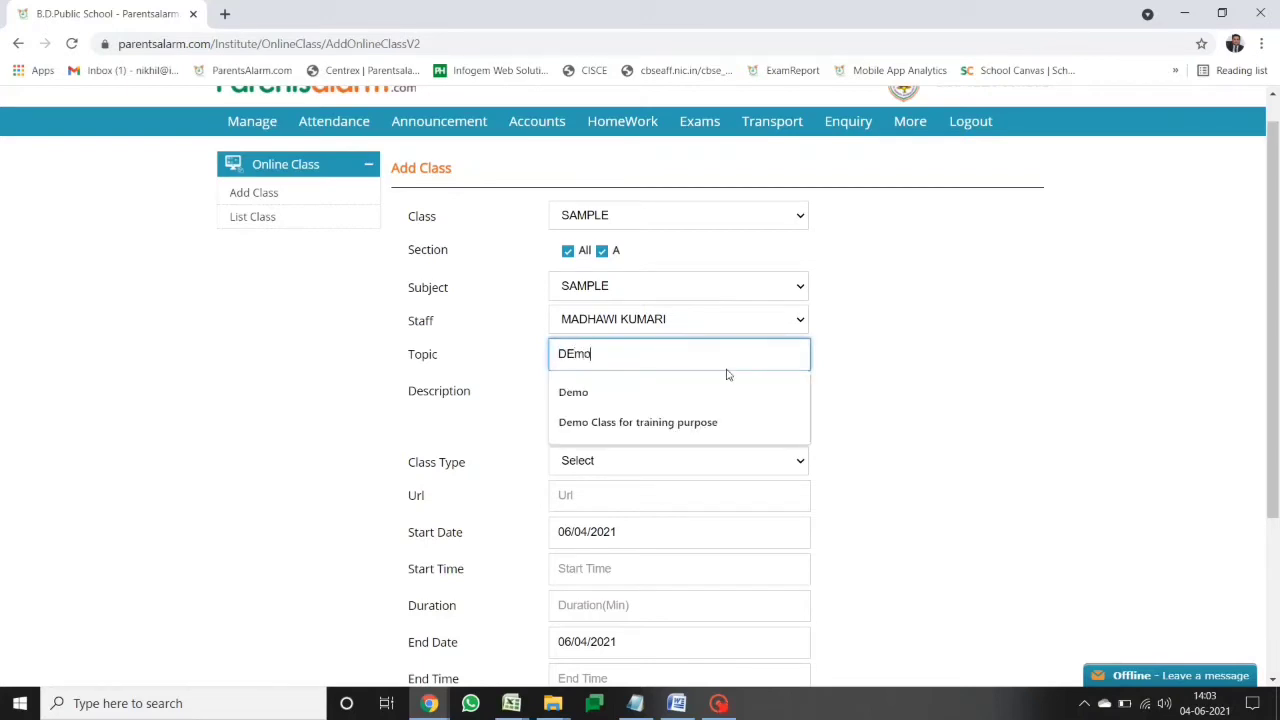
{"action": "key", "text": "BackSpace"}
{"action": "key", "text": "BackSpace"}
{"action": "key", "text": "BackSpace"}
{"action": "key", "text": "BackSpace"}
{"action": "key", "text": "BackSpace"}
{"action": "key", "text": "BackSpace"}
{"action": "key", "text": "BackSpace"}
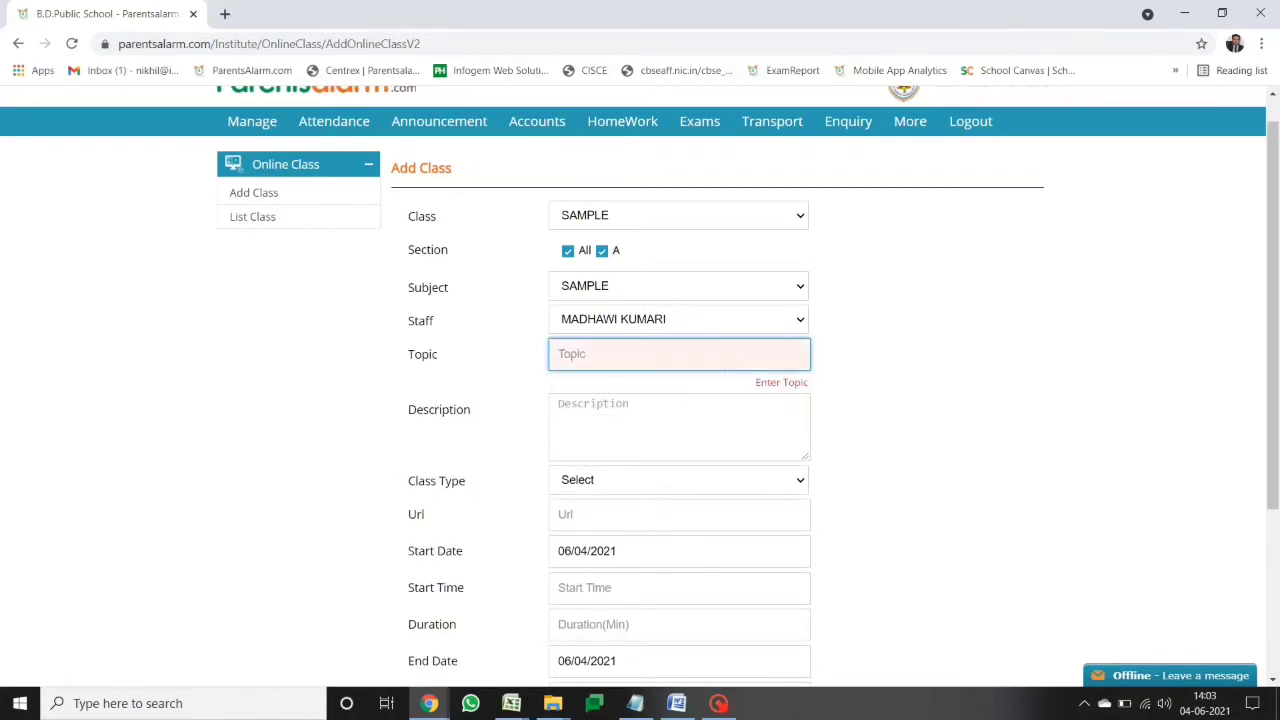
{"action": "type", "text": "Demo On"}
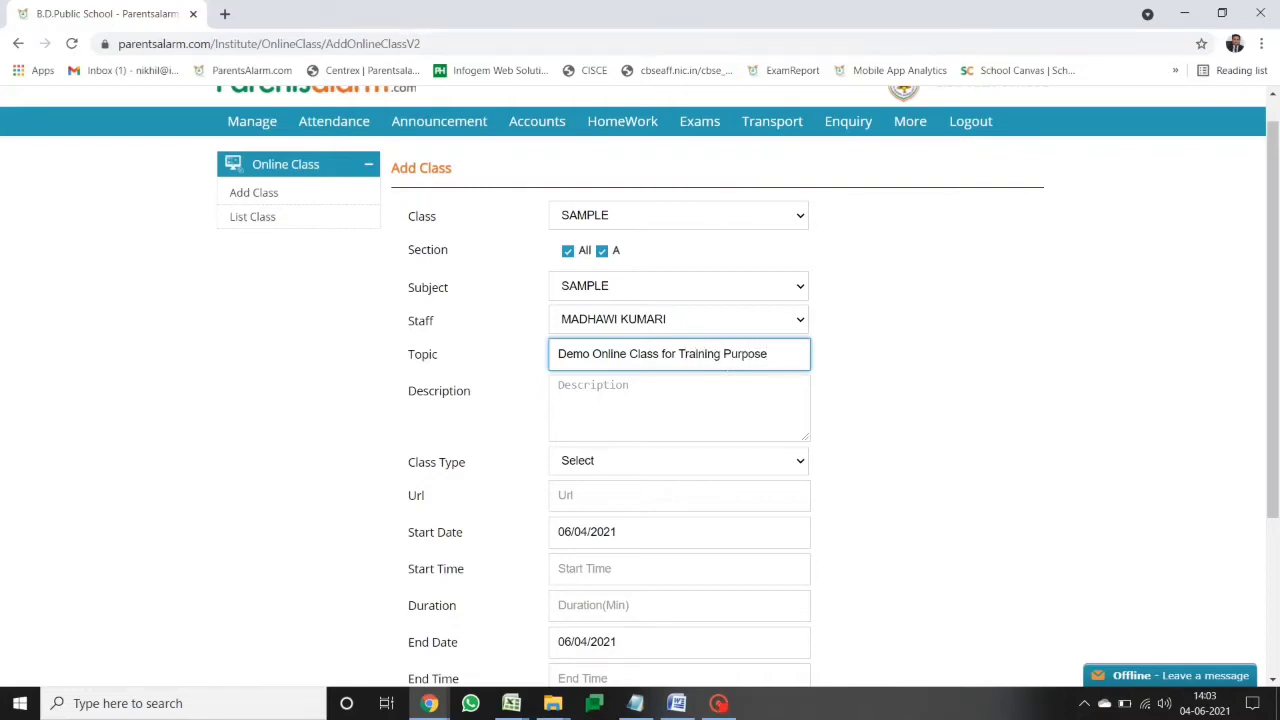
Copy the topic text into the description and set the class type to Google Meet
{"action": "key", "text": "ctrl+a"}
{"action": "key", "text": "ctrl+c"}
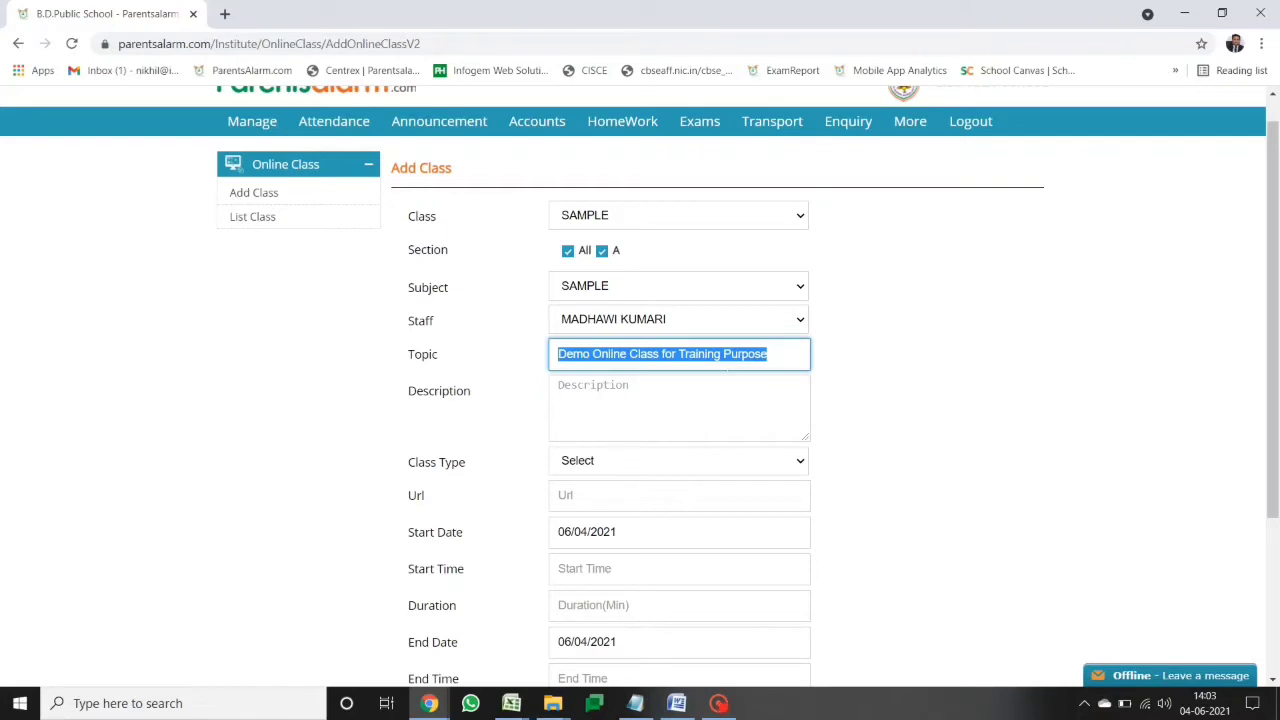
{"action": "key", "text": "Tab"}
{"action": "key", "text": "ctrl+v"}
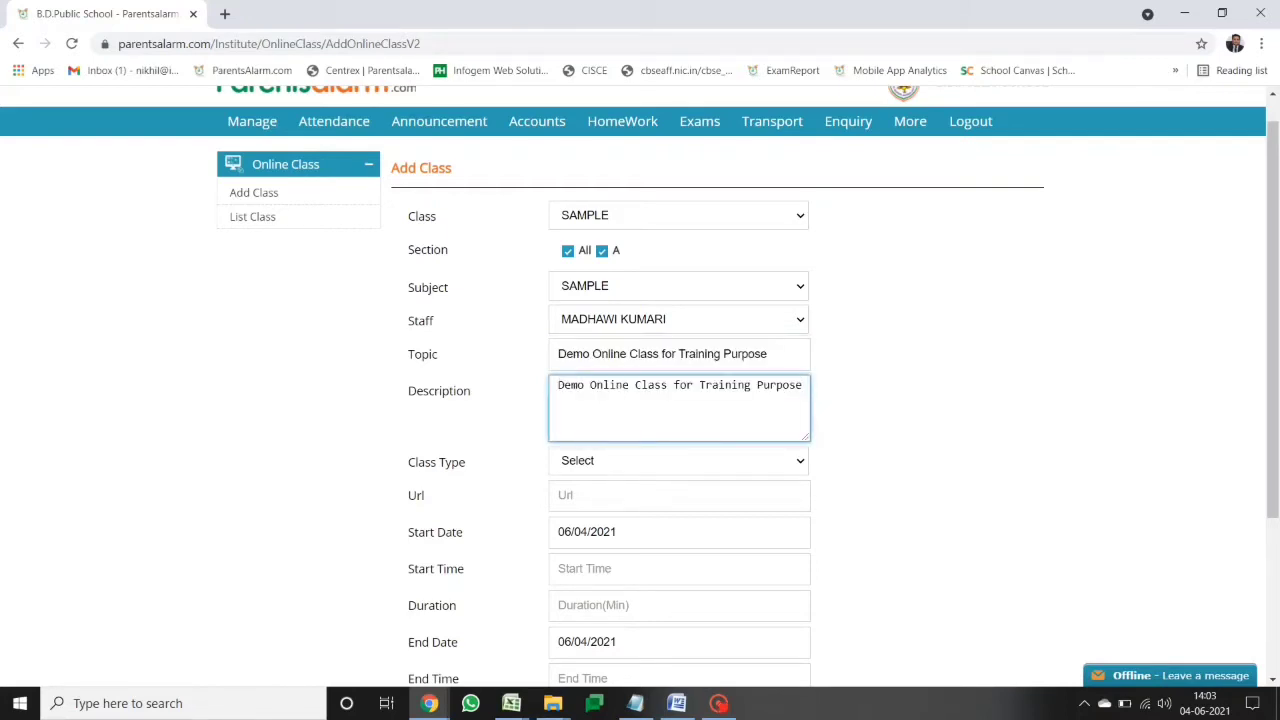
{"action": "left_click", "coordinate": [659, 466]}
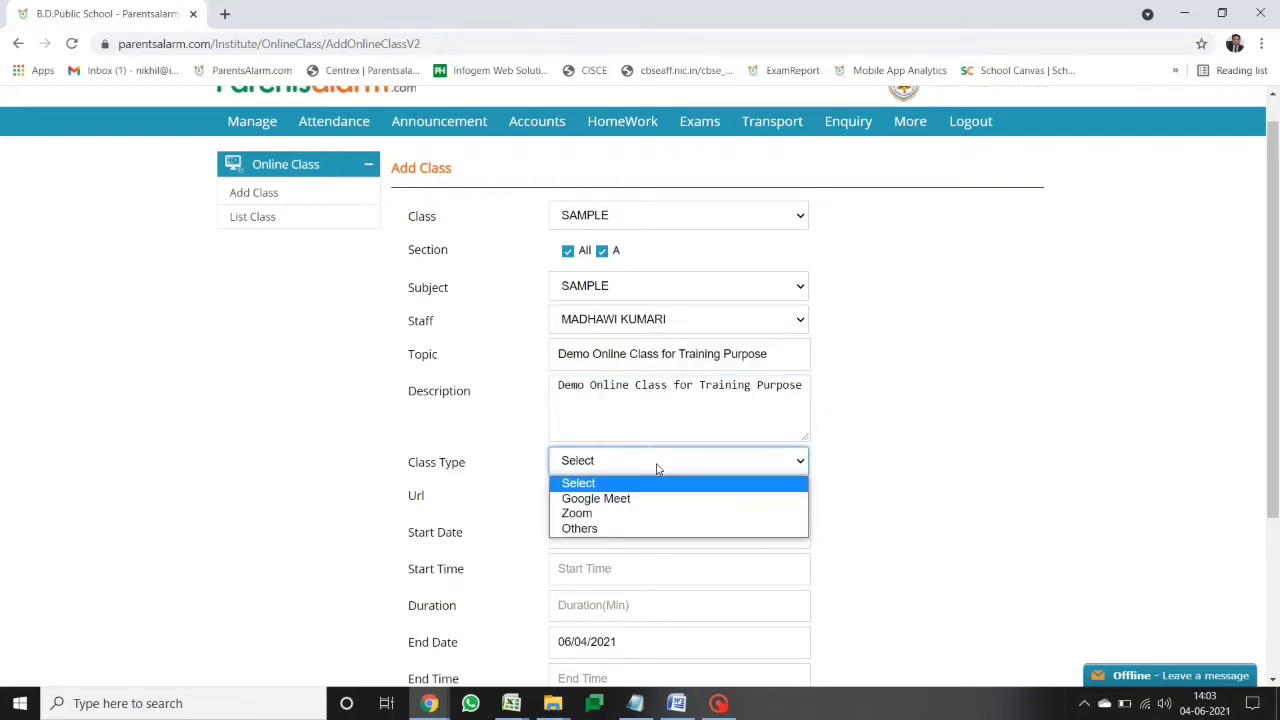
{"action": "left_click", "coordinate": [617, 499]}
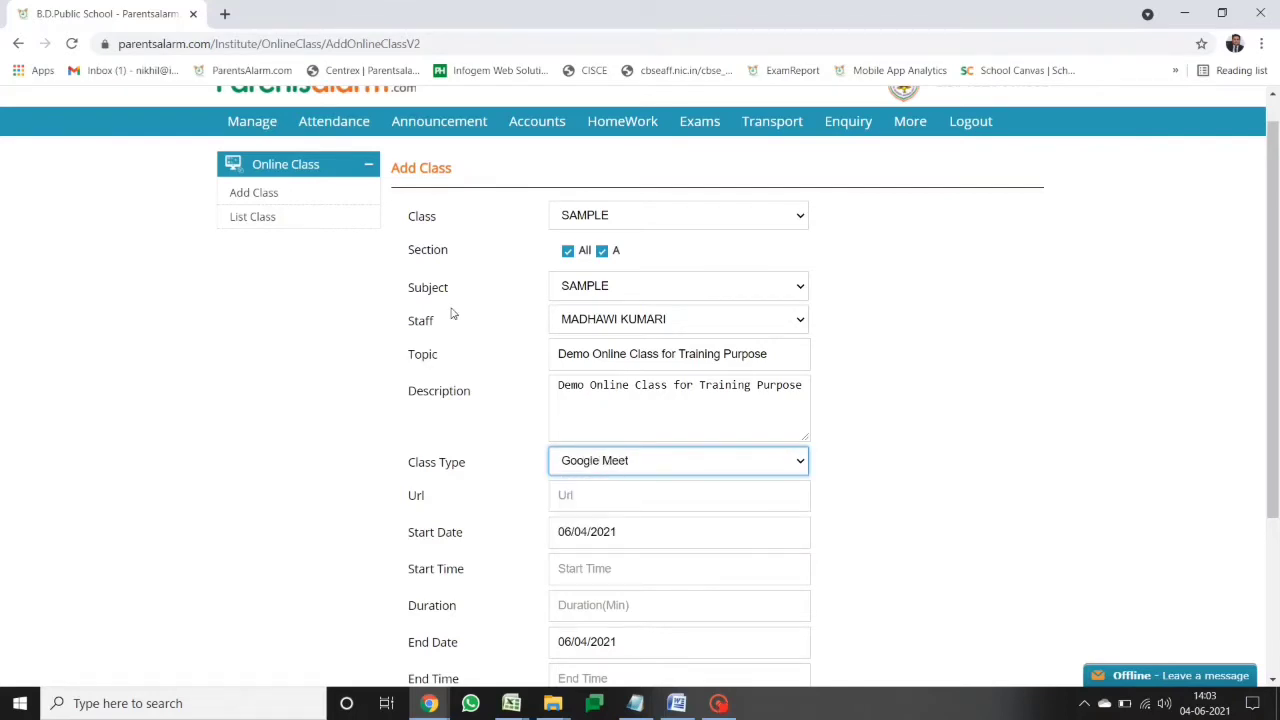
Search Google for "google calender" in a new browser tab
{"action": "left_click", "coordinate": [225, 14]}
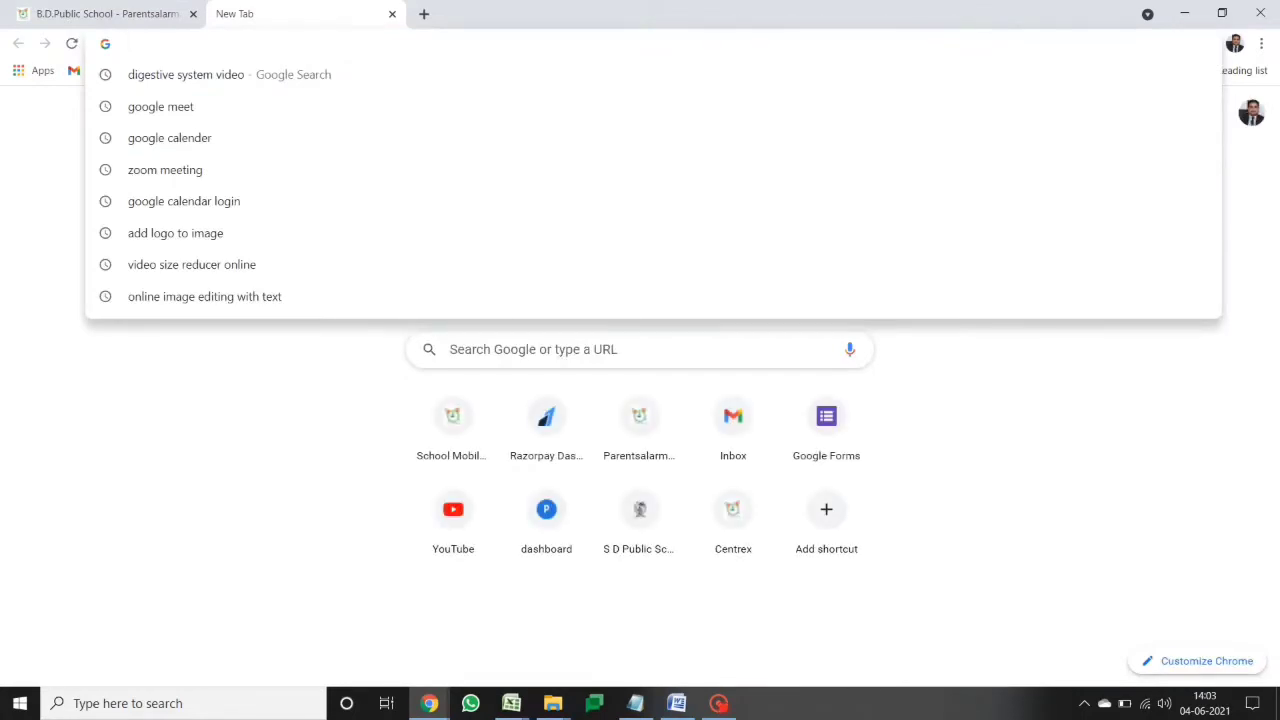
{"action": "type", "text": "calender"}
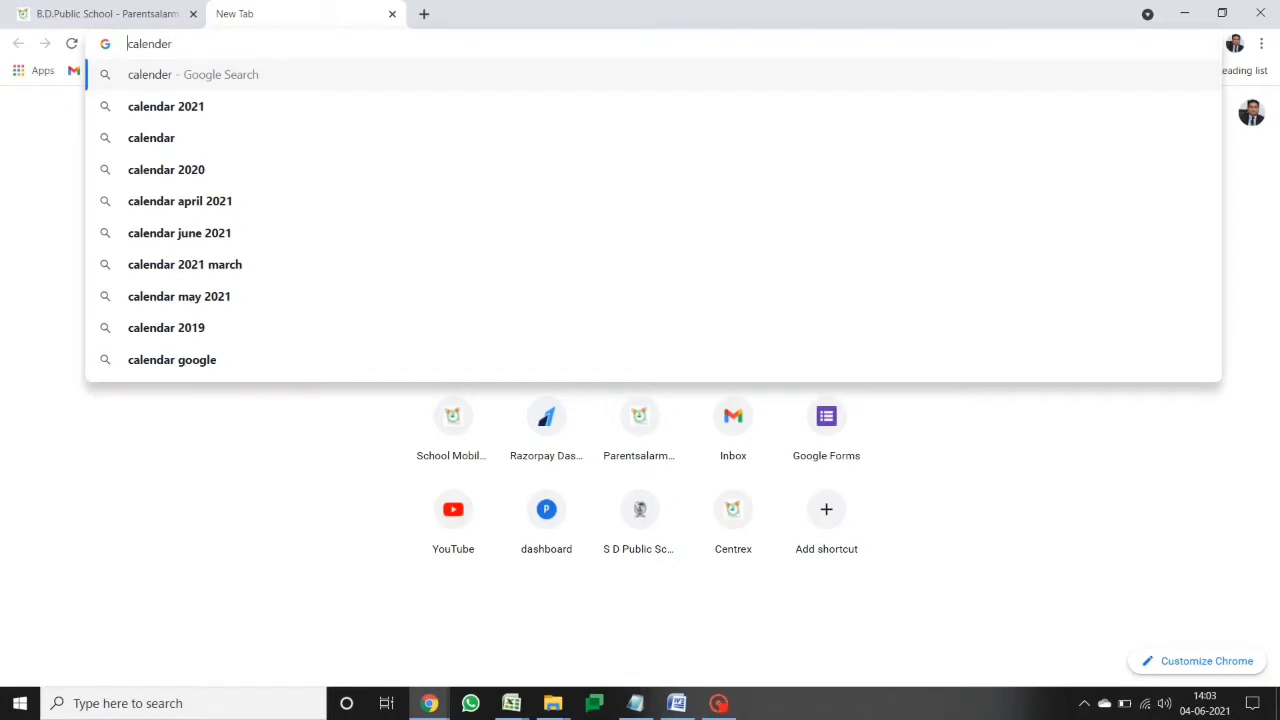
{"action": "type", "text": "google"}
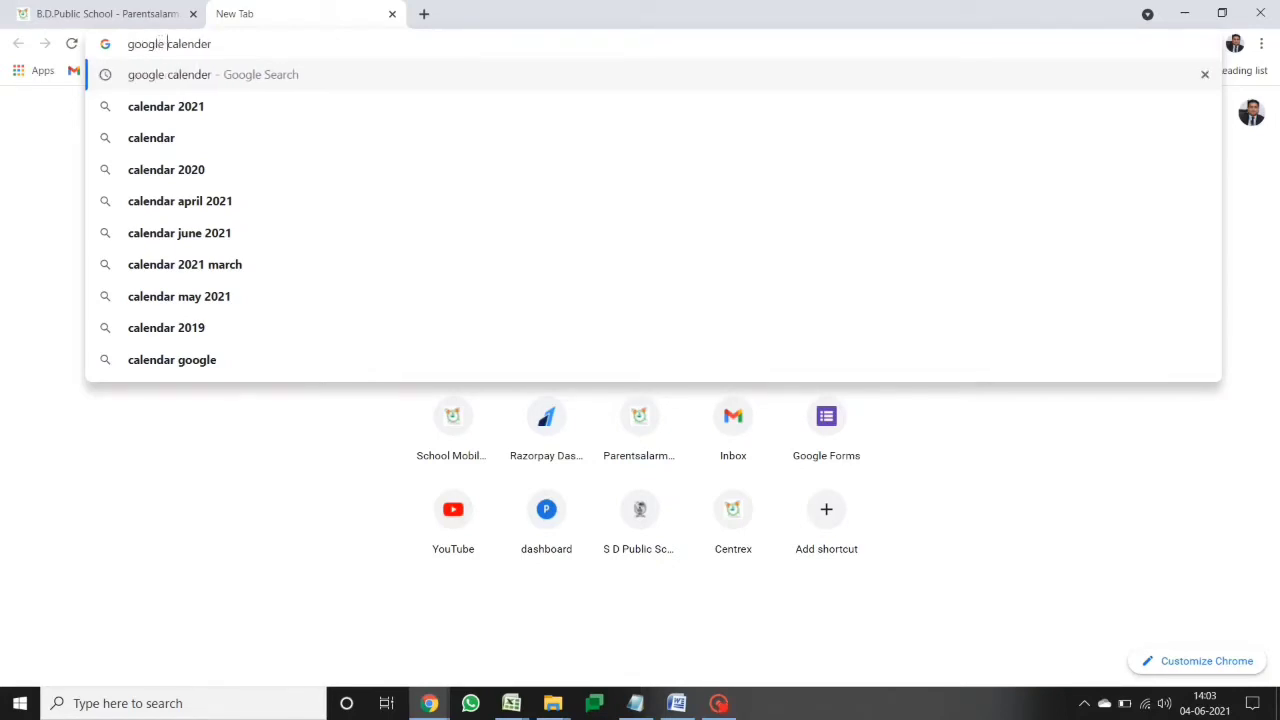
{"action": "key", "text": "Return"}
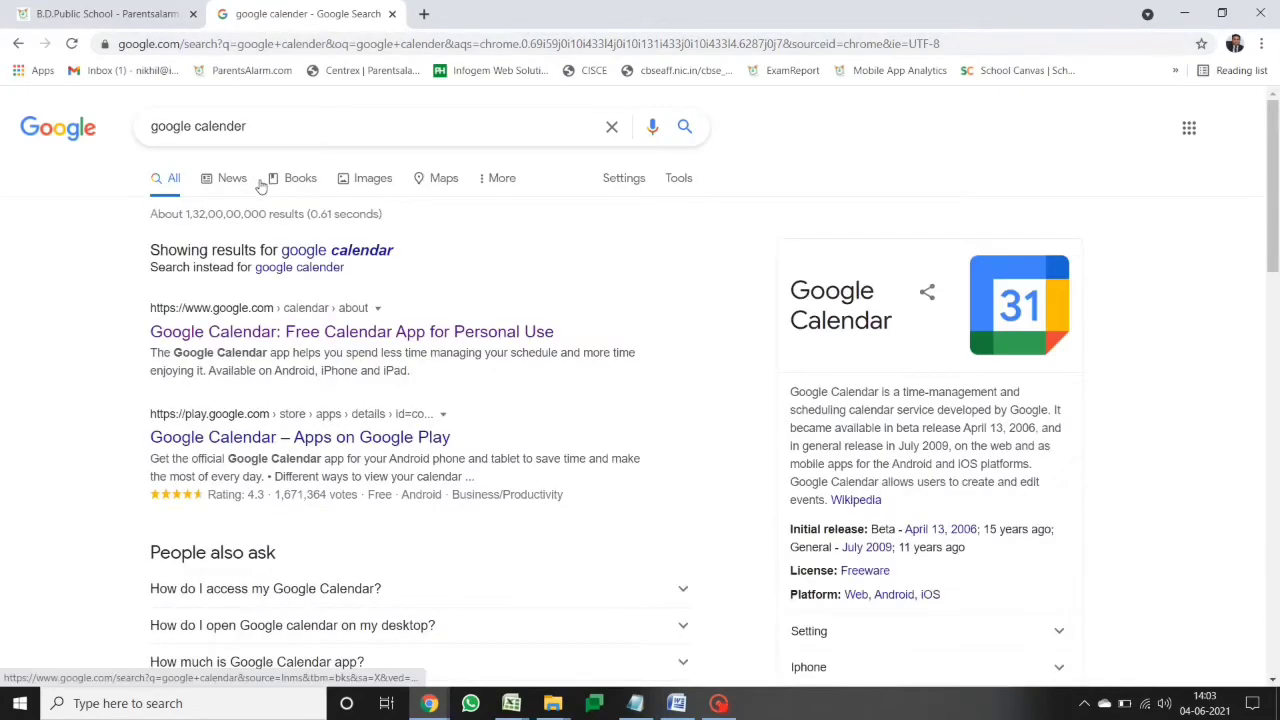
{"action": "left_click", "coordinate": [320, 268]}
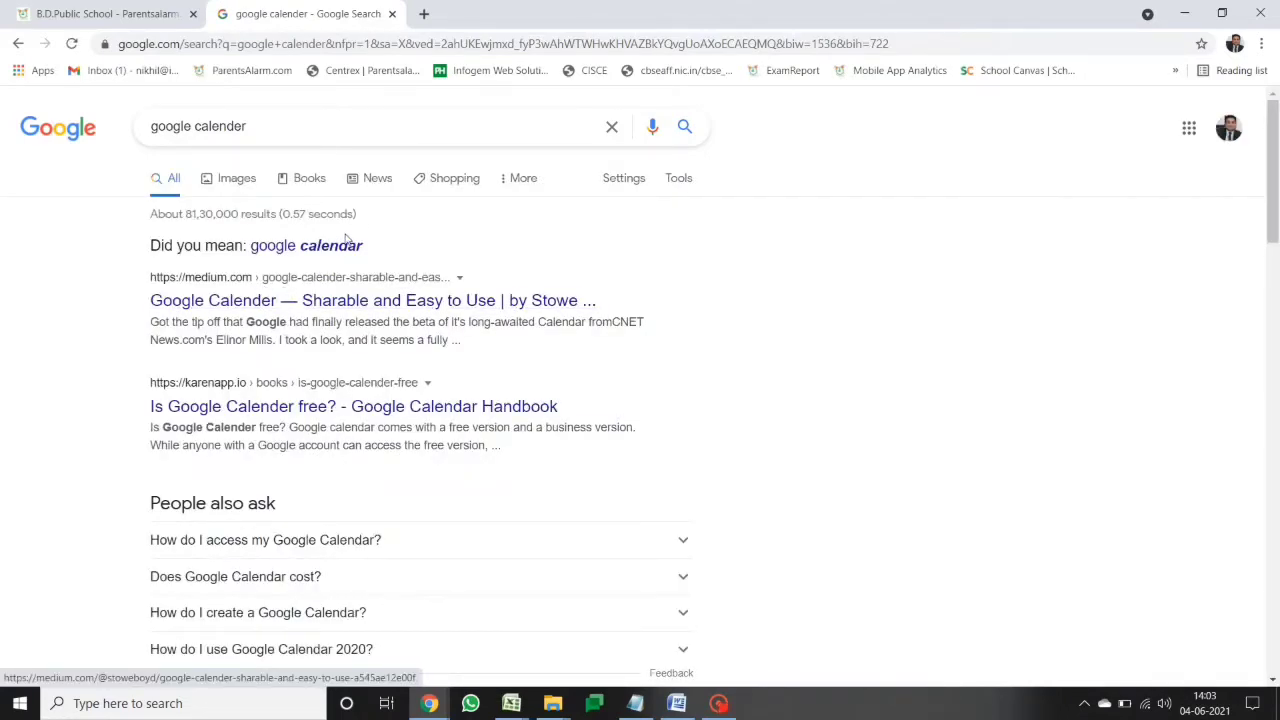
{"action": "left_click", "coordinate": [337, 248]}
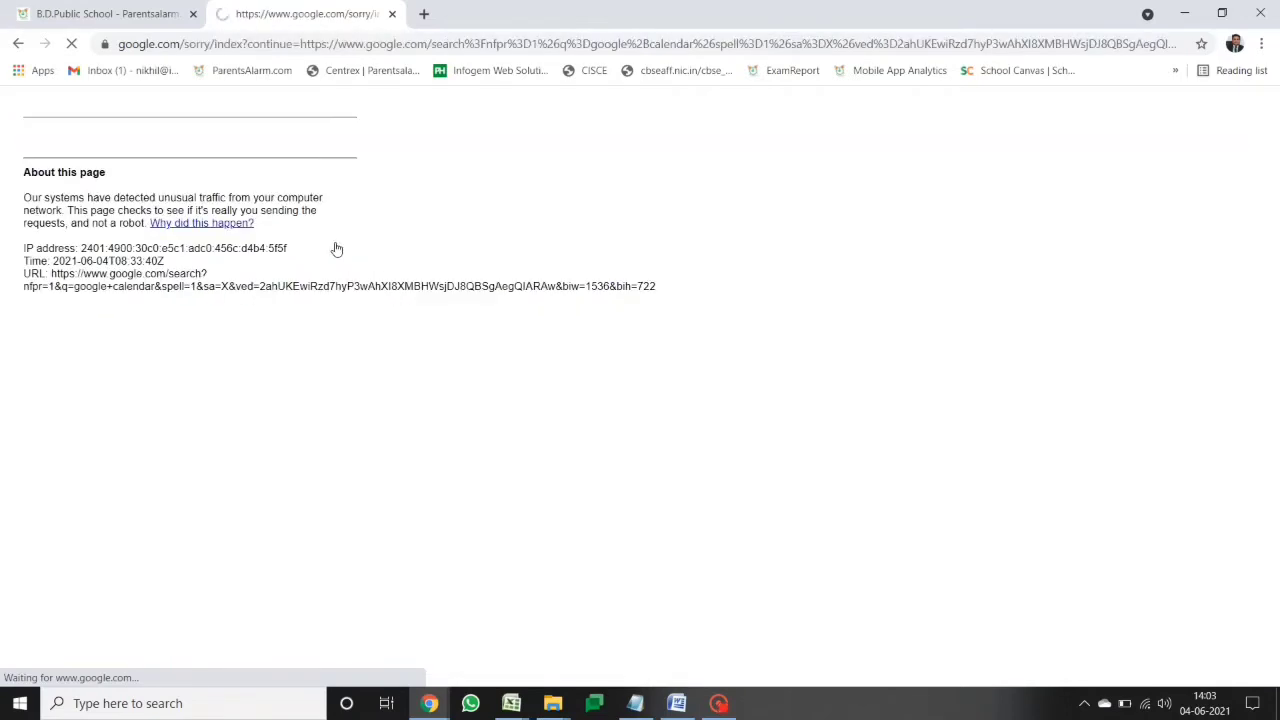
{"action": "left_click", "coordinate": [285, 45]}
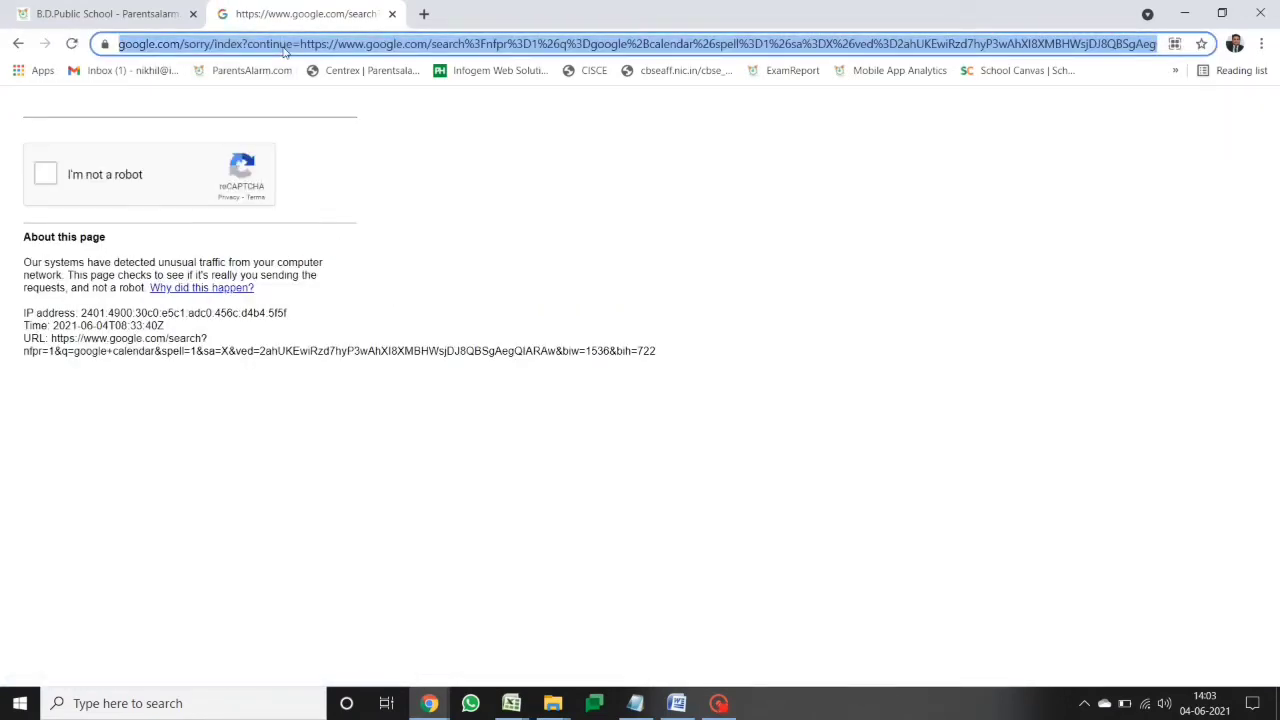
{"action": "type", "text": "google"}
{"action": "key", "text": "Return"}
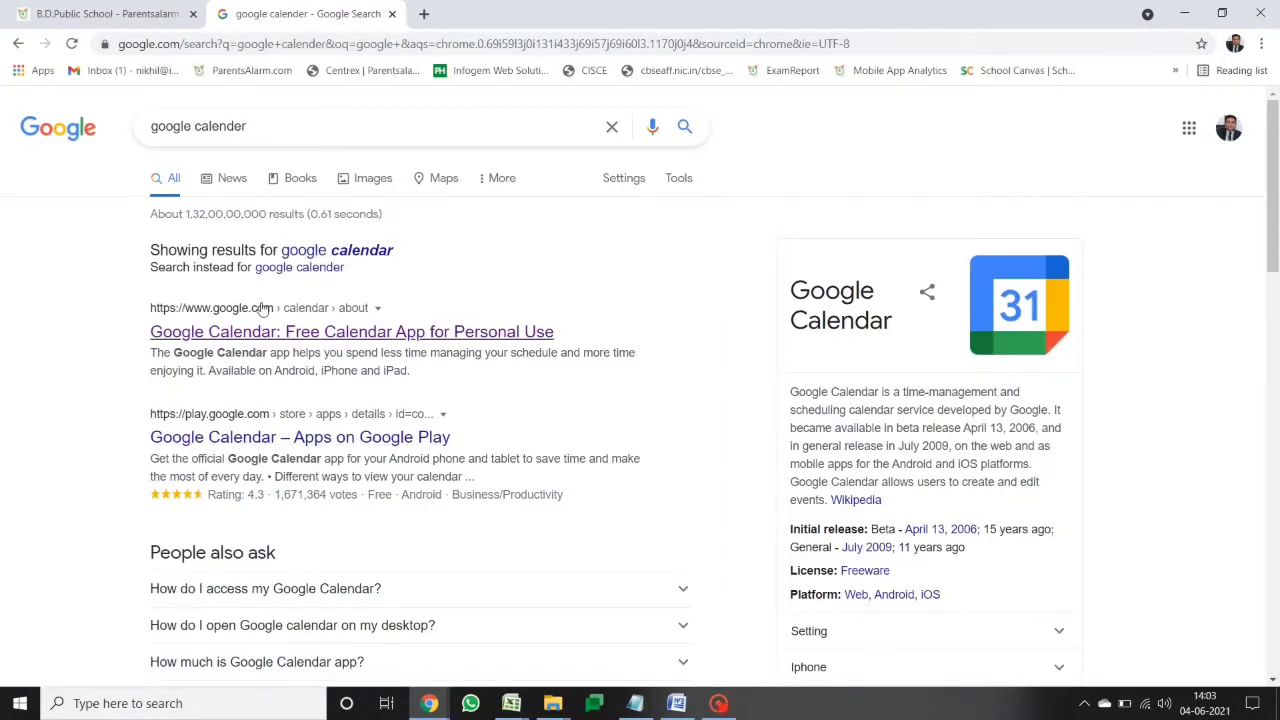
Open Google Calendar from the search results, sign in and go to Monday, June 7, 2021
{"action": "left_click", "coordinate": [243, 337]}
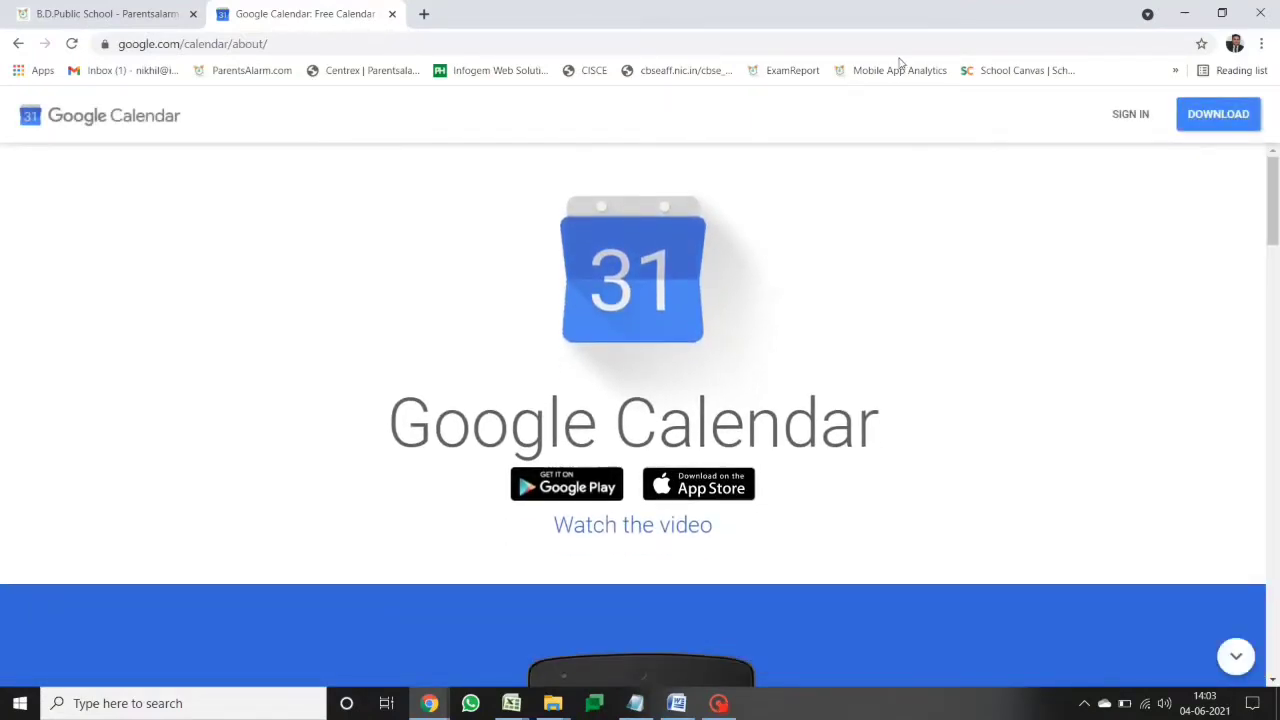
{"action": "left_click", "coordinate": [1140, 118]}
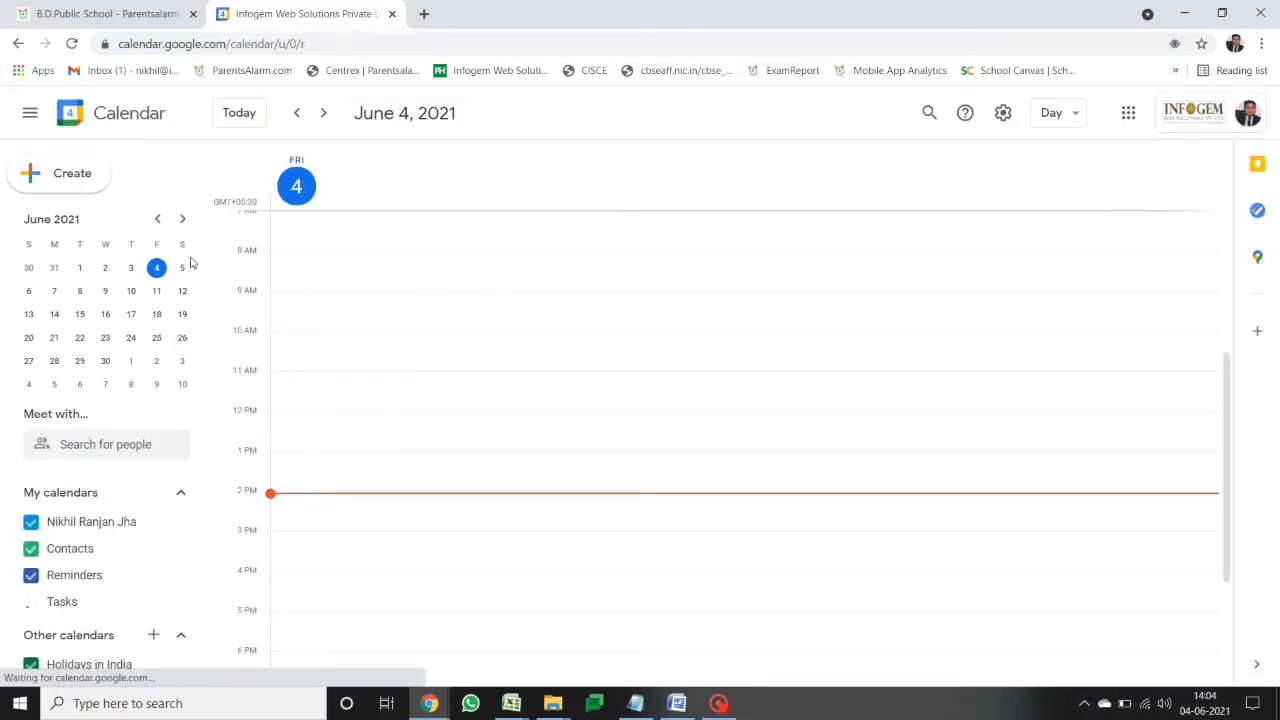
{"action": "left_click", "coordinate": [55, 291]}
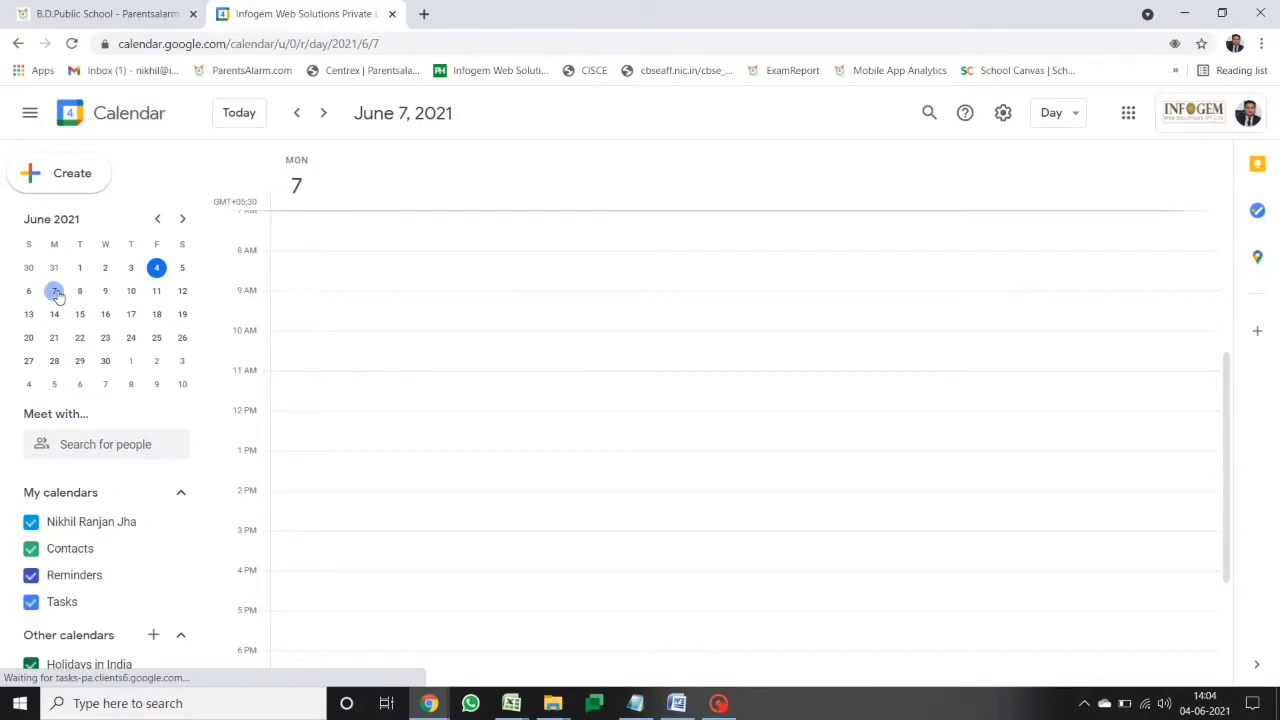
Create and save a "Demo Online Class" event from 7:30 to 8:30am on June 7 with Google Meet video conferencing
{"action": "left_click", "coordinate": [280, 252]}
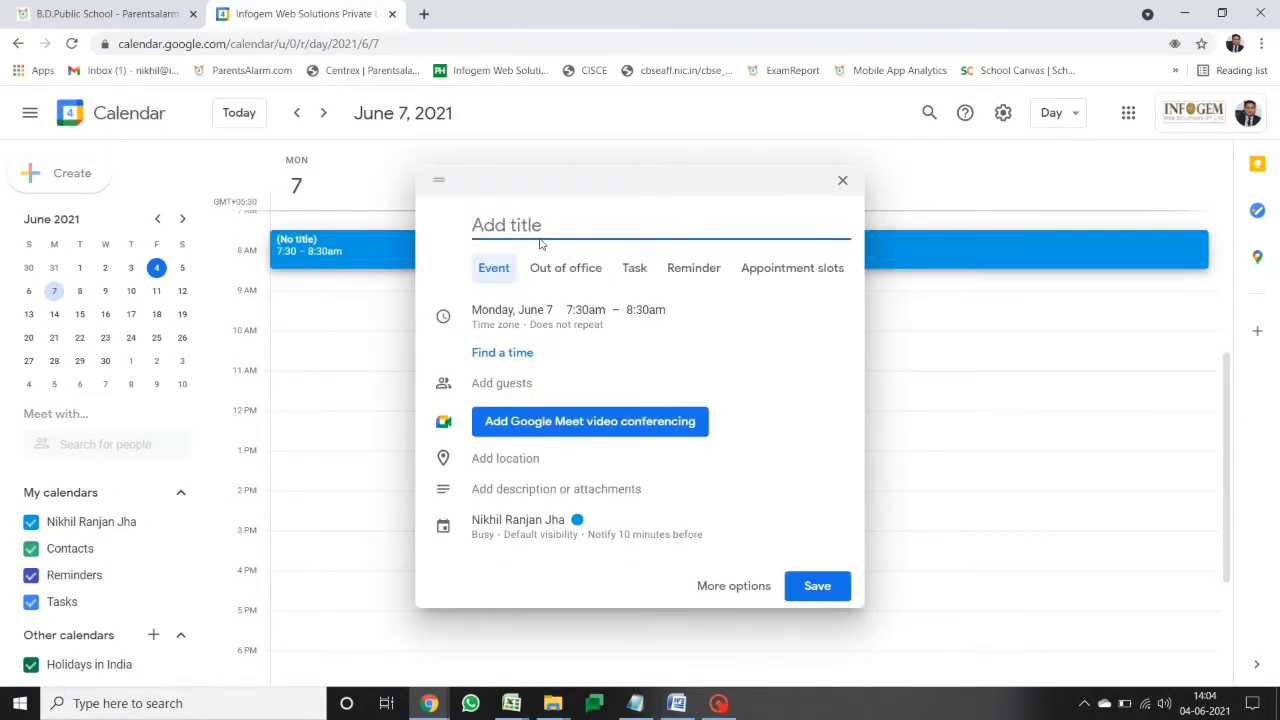
{"action": "type", "text": "Demo Online Class"}
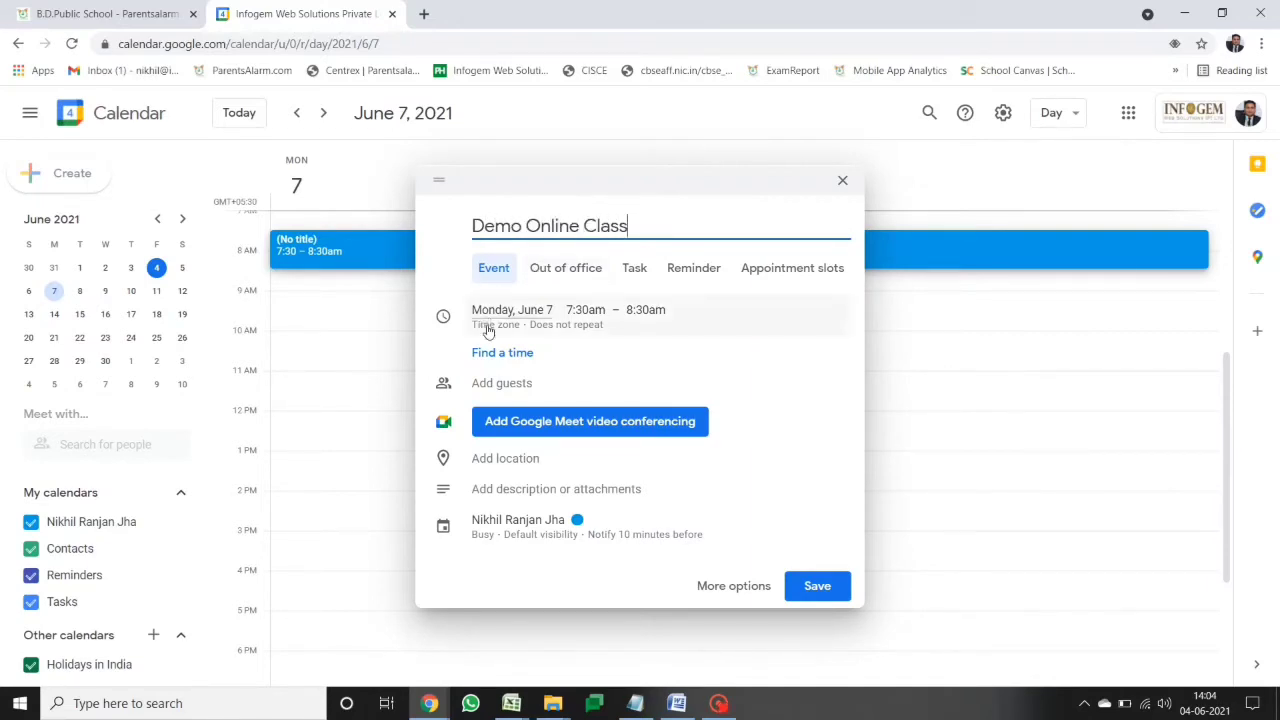
{"action": "left_click", "coordinate": [533, 424]}
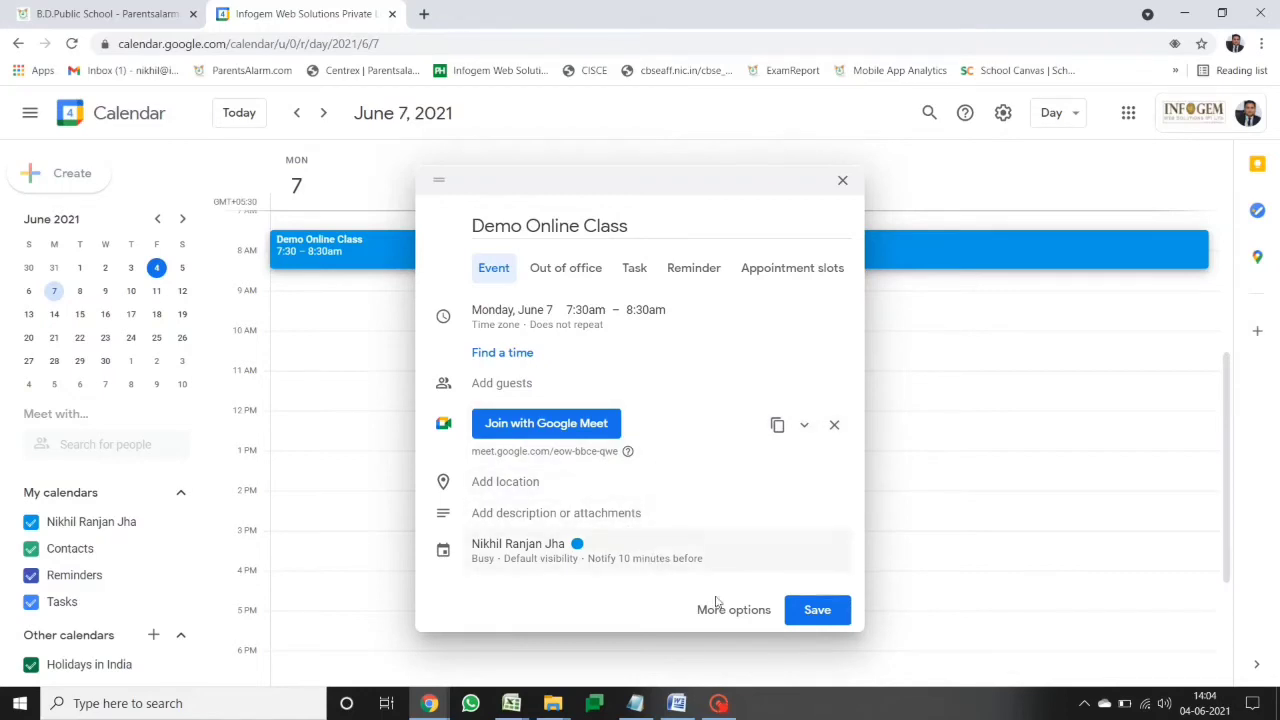
{"action": "left_click", "coordinate": [818, 610]}
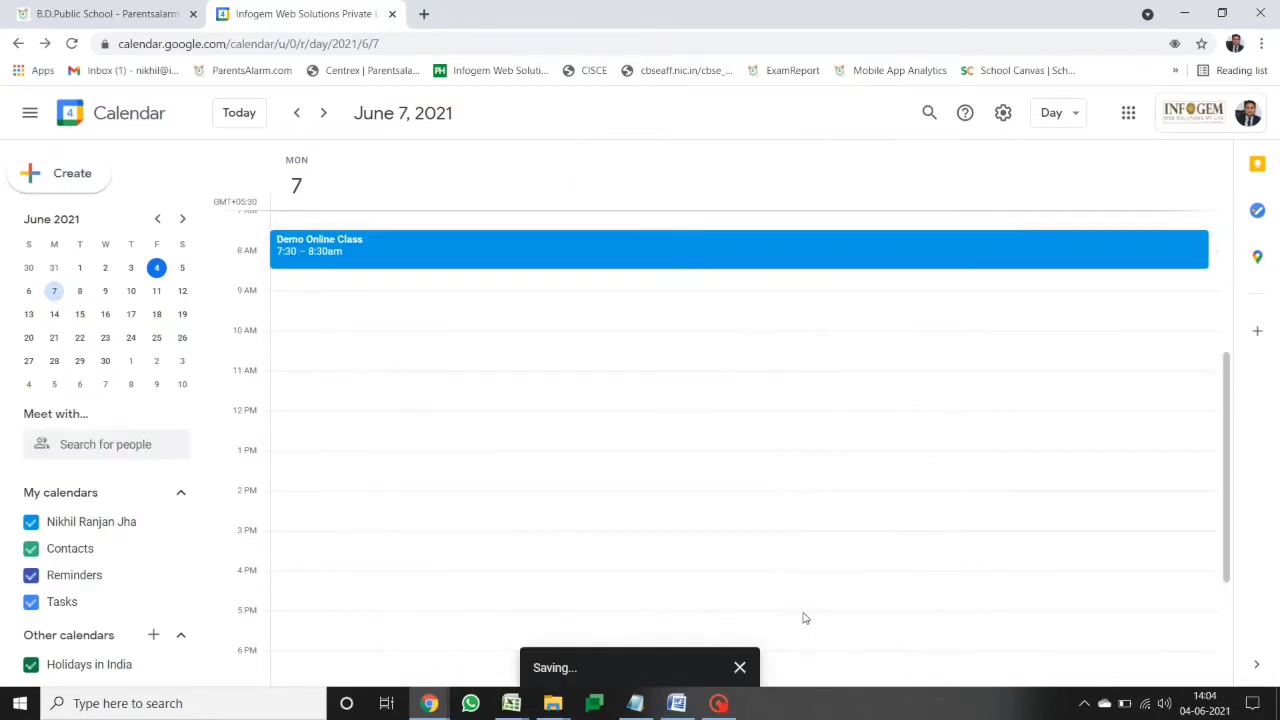
Copy the Demo Online Class event's Meet joining info, including its dial-in PIN, and paste it into the class form's Url field
{"action": "left_click", "coordinate": [370, 255]}
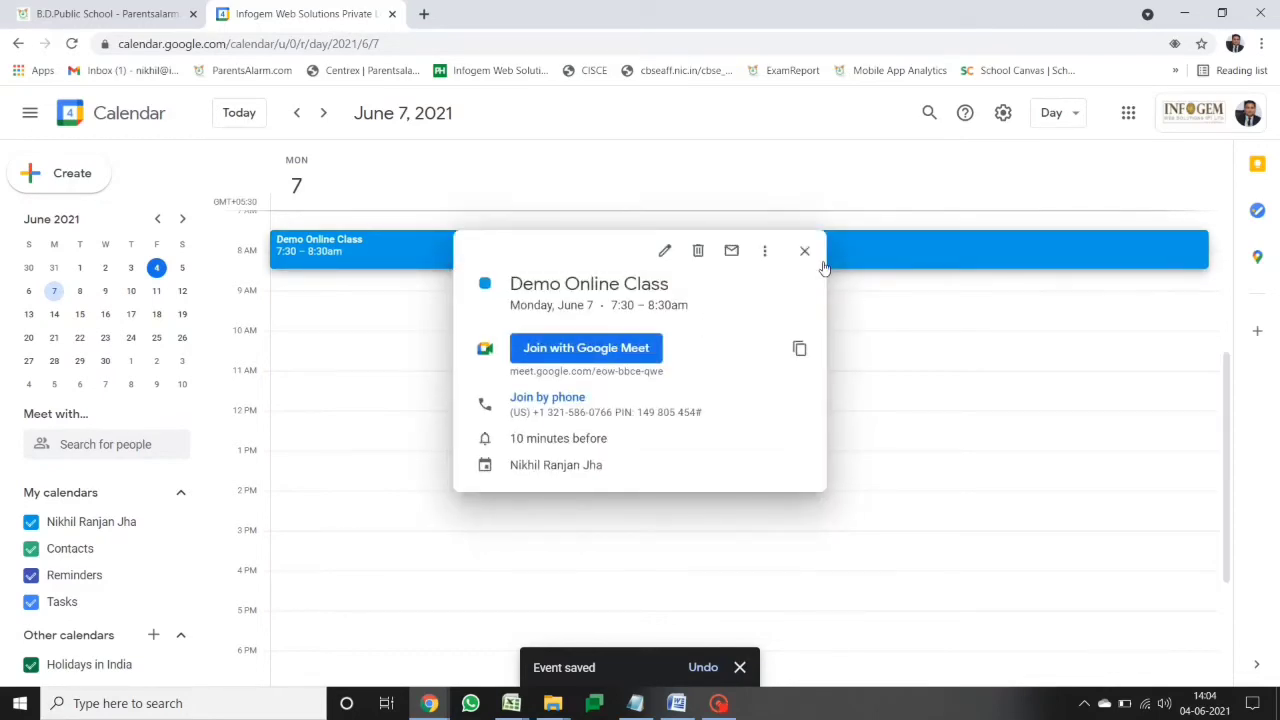
{"action": "left_click", "coordinate": [800, 348]}
{"action": "left_click", "coordinate": [118, 12]}
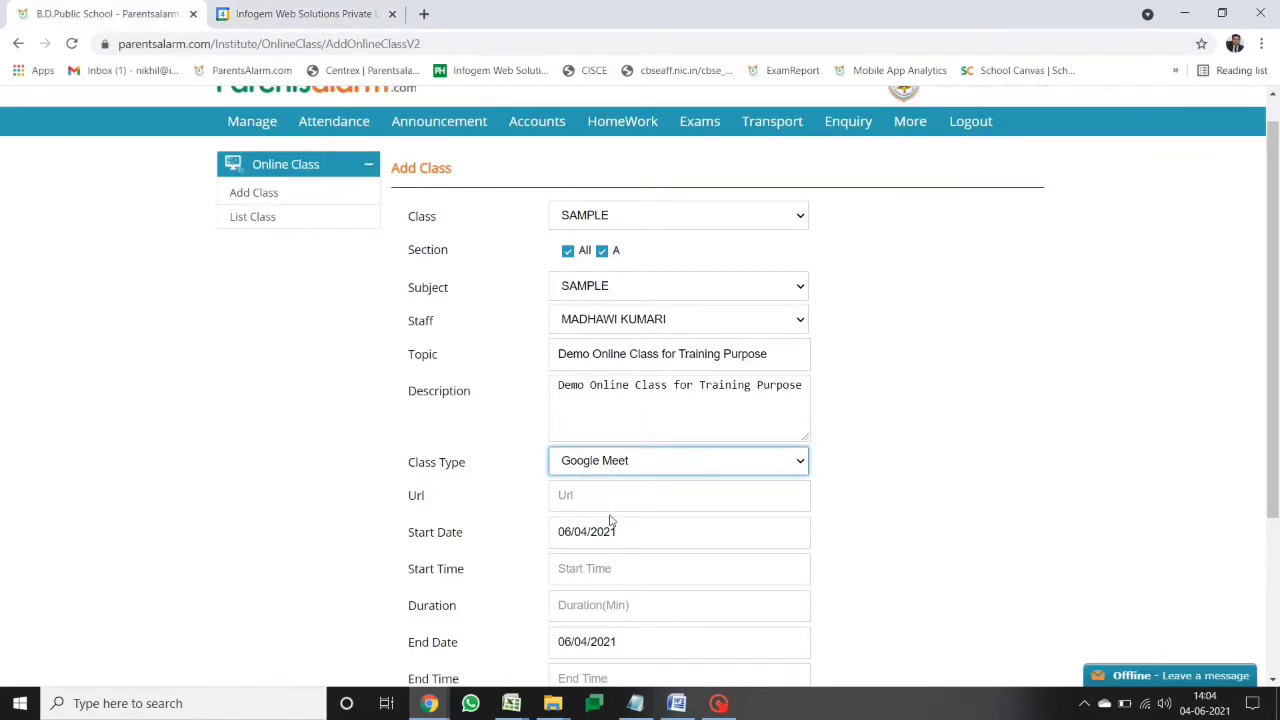
{"action": "left_click", "coordinate": [612, 497]}
{"action": "key", "text": "ctrl+v"}
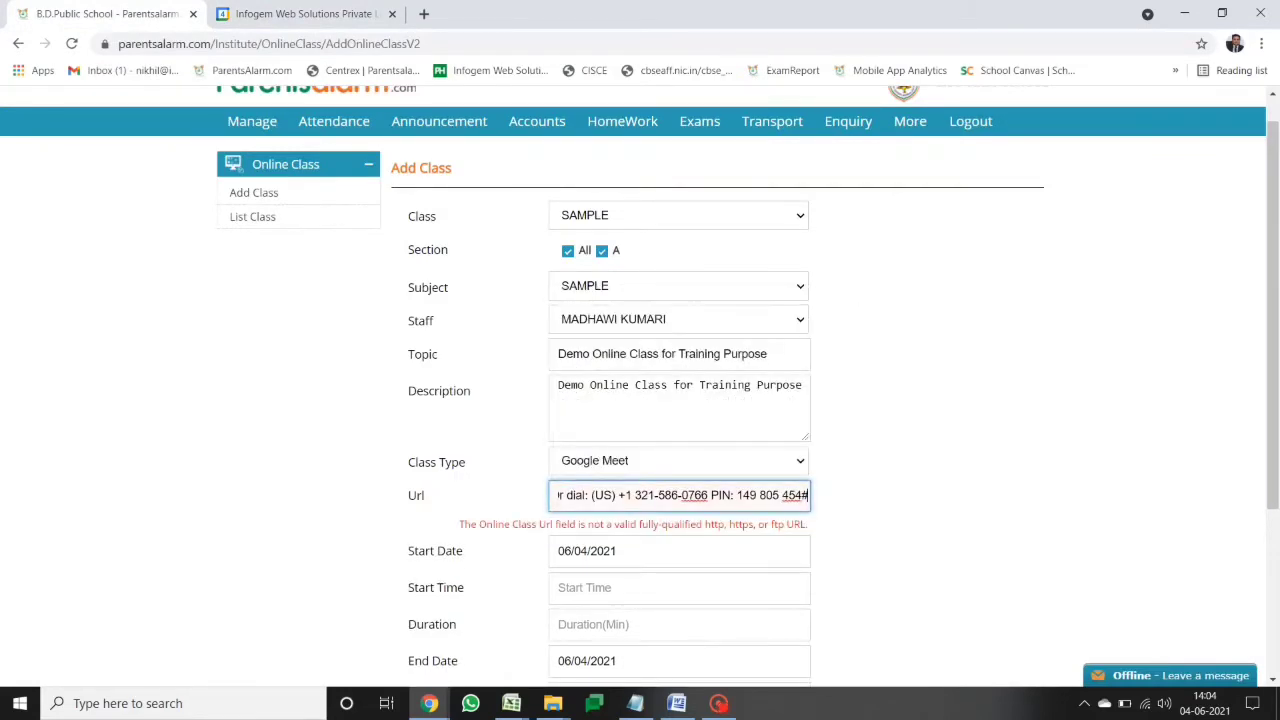
Remove the dial-in details that follow the Google Meet link in the Url field
{"action": "left_click_drag", "start_coordinate": [806, 495], "coordinate": [572, 495]}
{"action": "key", "text": "BackSpace"}
{"action": "key", "text": "BackSpace"}
{"action": "key", "text": "BackSpace"}
{"action": "key", "text": "BackSpace"}
{"action": "key", "text": "BackSpace"}
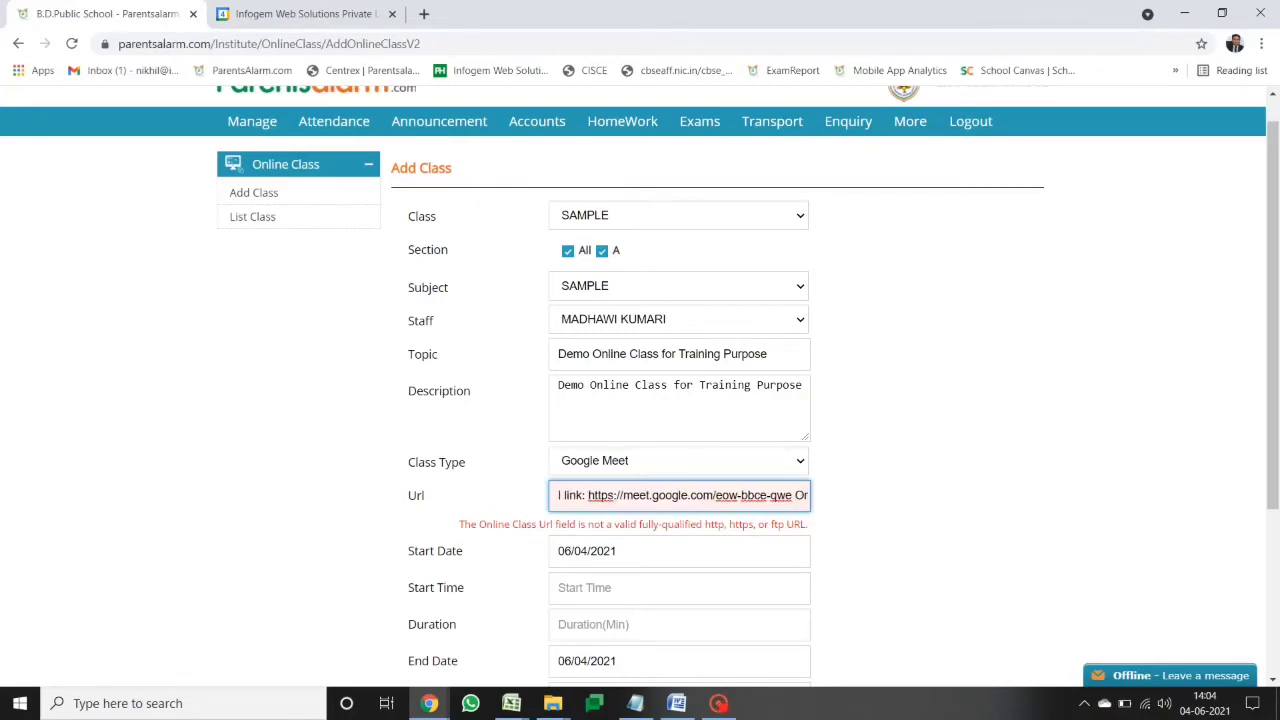
{"action": "key", "text": "BackSpace"}
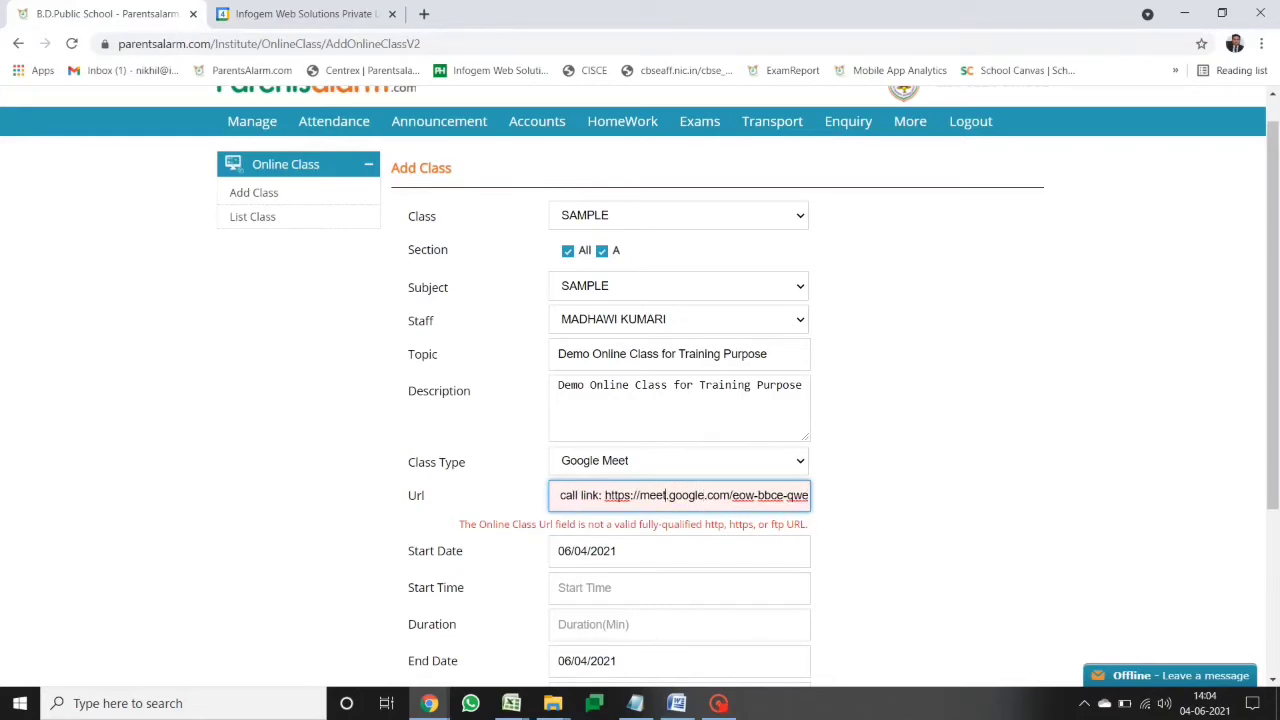
{"action": "key", "text": "BackSpace"}
{"action": "key", "text": "BackSpace"}
{"action": "key", "text": "BackSpace"}
{"action": "key", "text": "BackSpace"}
{"action": "key", "text": "BackSpace"}
{"action": "key", "text": "BackSpace"}
{"action": "key", "text": "BackSpace"}
{"action": "key", "text": "BackSpace"}
{"action": "key", "text": "BackSpace"}
{"action": "key", "text": "BackSpace"}
{"action": "key", "text": "BackSpace"}
{"action": "key", "text": "BackSpace"}
{"action": "key", "text": "BackSpace"}
{"action": "key", "text": "BackSpace"}
{"action": "key", "text": "BackSpace"}
{"action": "key", "text": "BackSpace"}
{"action": "key", "text": "BackSpace"}
{"action": "key", "text": "BackSpace"}
{"action": "key", "text": "BackSpace"}
{"action": "key", "text": "BackSpace"}
{"action": "key", "text": "BackSpace"}
{"action": "key", "text": "BackSpace"}
{"action": "key", "text": "BackSpace"}
{"action": "key", "text": "BackSpace"}
{"action": "key", "text": "BackSpace"}
{"action": "key", "text": "BackSpace"}
{"action": "key", "text": "BackSpace"}
{"action": "key", "text": "BackSpace"}
{"action": "key", "text": "BackSpace"}
{"action": "key", "text": "BackSpace"}
{"action": "key", "text": "BackSpace"}
{"action": "key", "text": "BackSpace"}
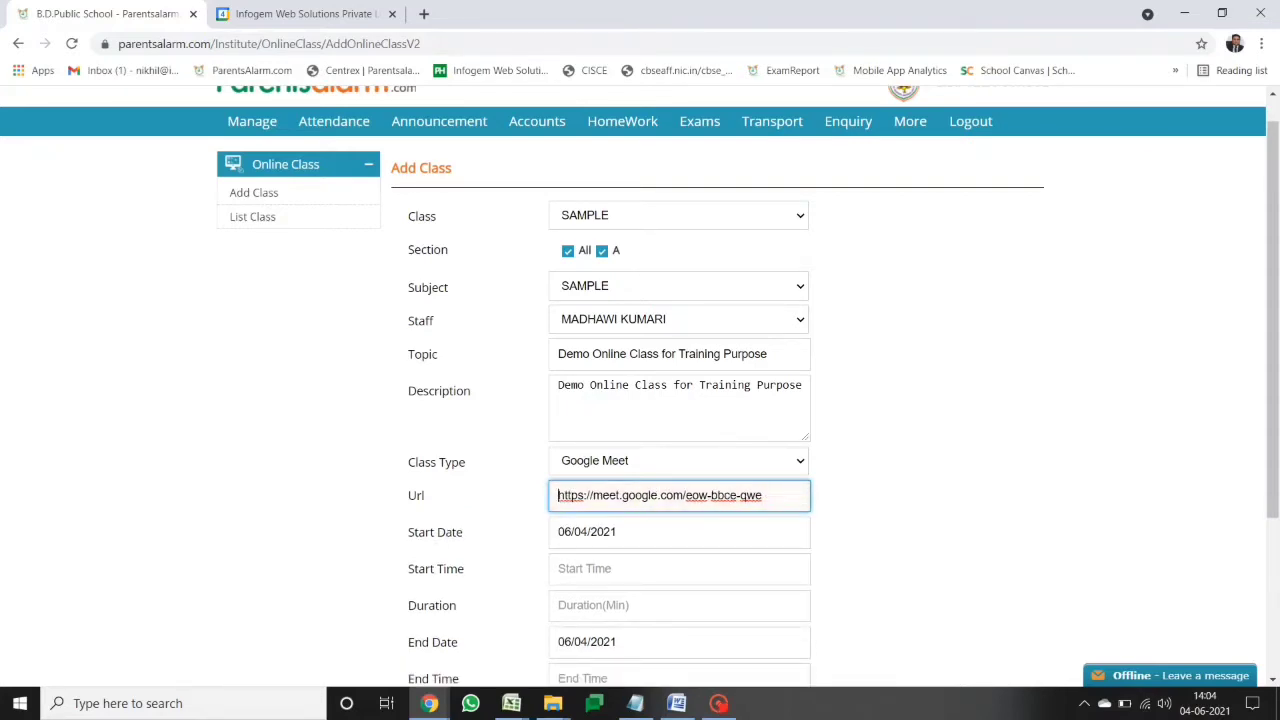
{"action": "left_click", "coordinate": [945, 555]}
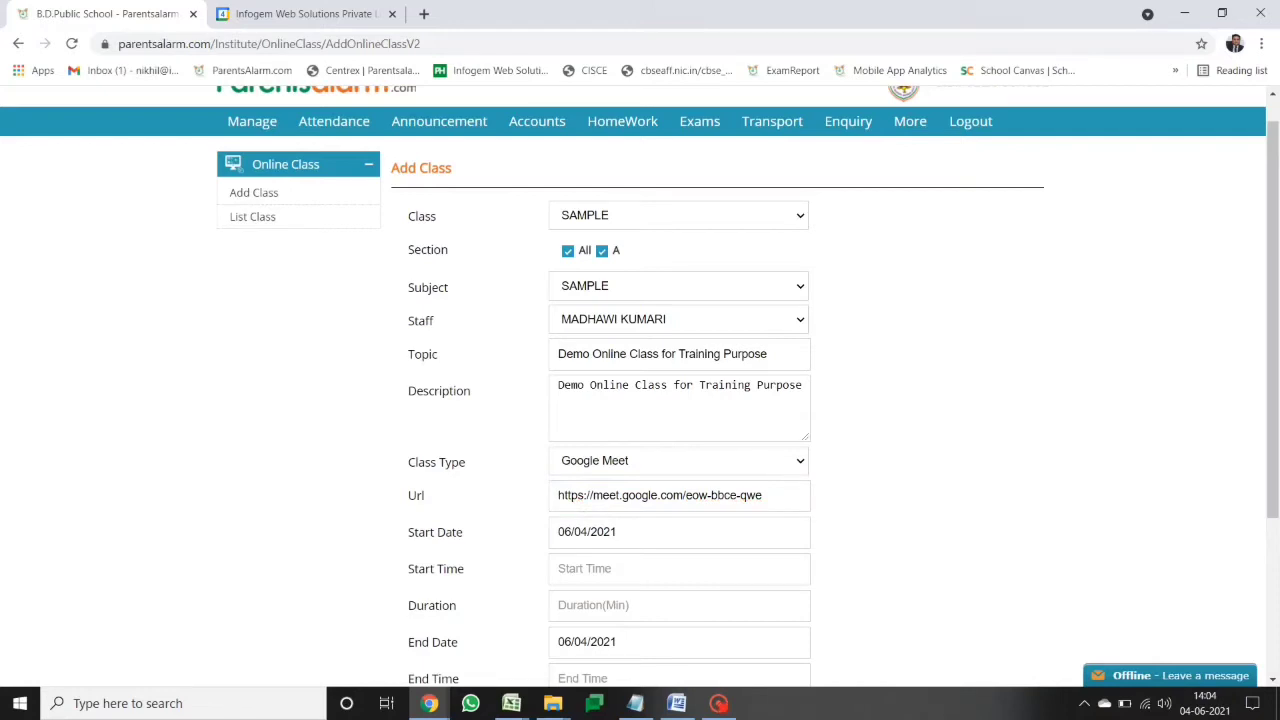
{"action": "left_click", "coordinate": [765, 495]}
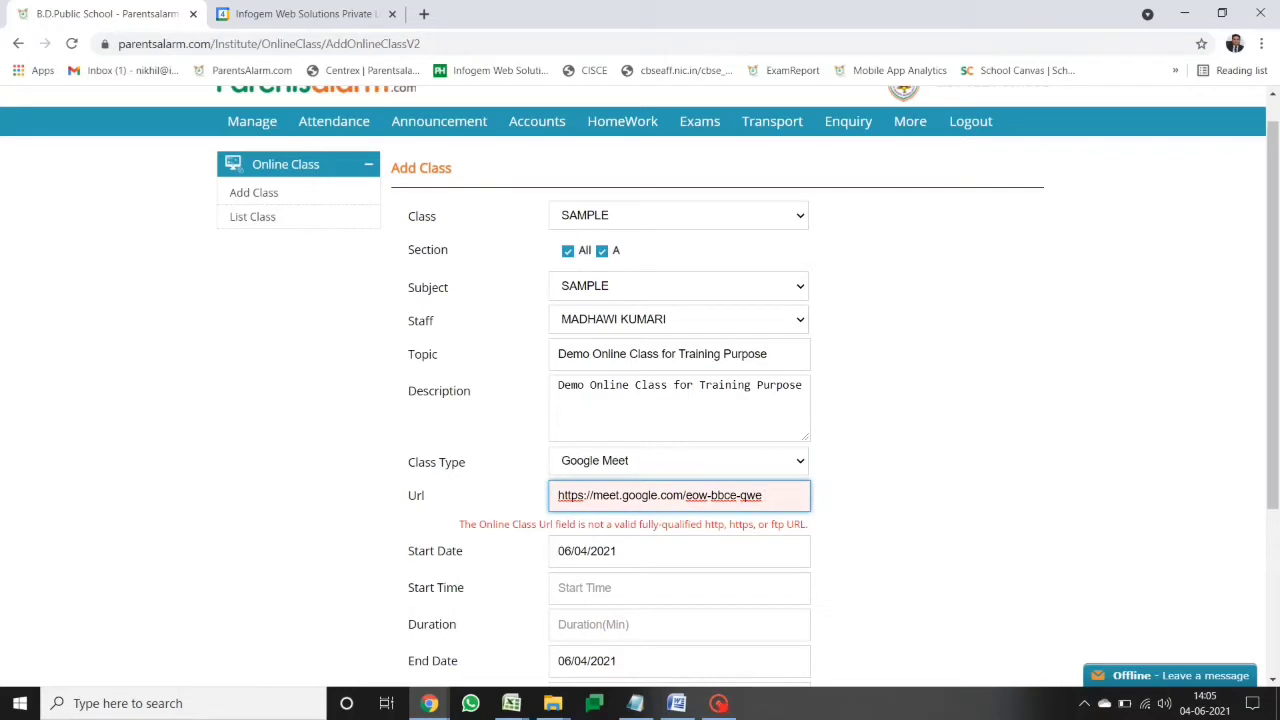
Remove the stray trailing blank after the Google Meet link in the Url field
{"action": "key", "text": "BackSpace"}
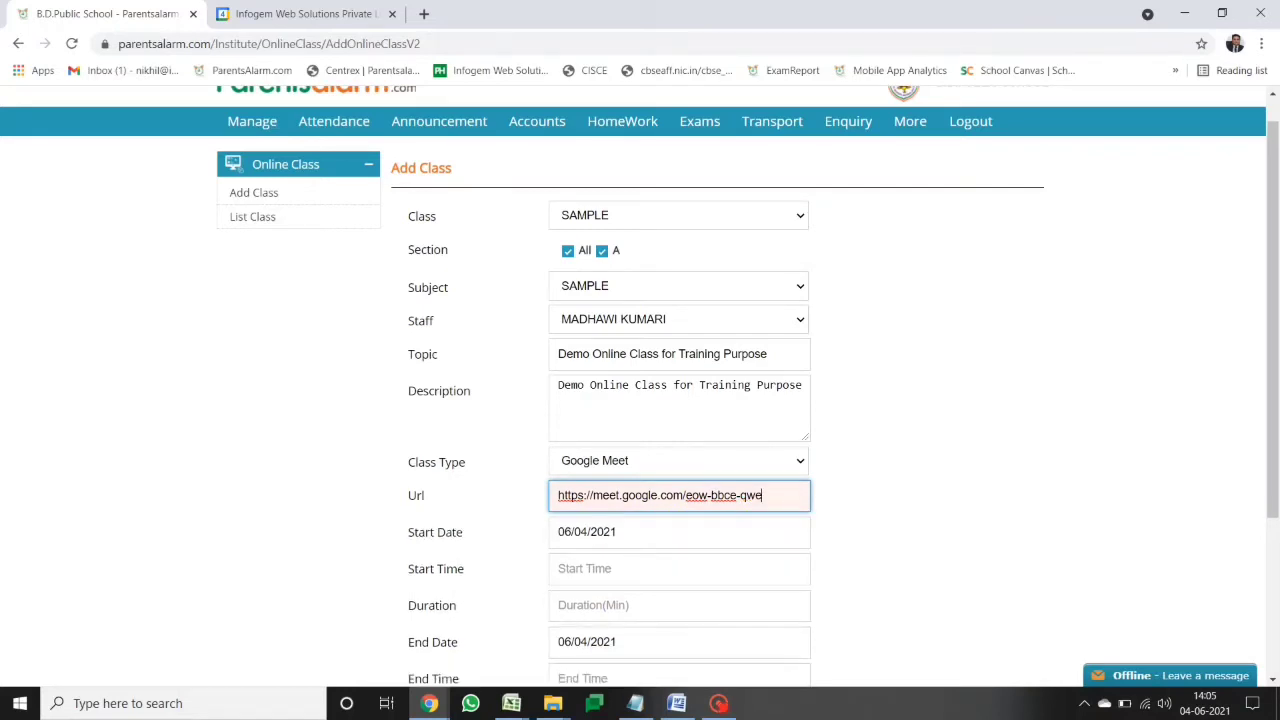
{"action": "left_click", "coordinate": [890, 541]}
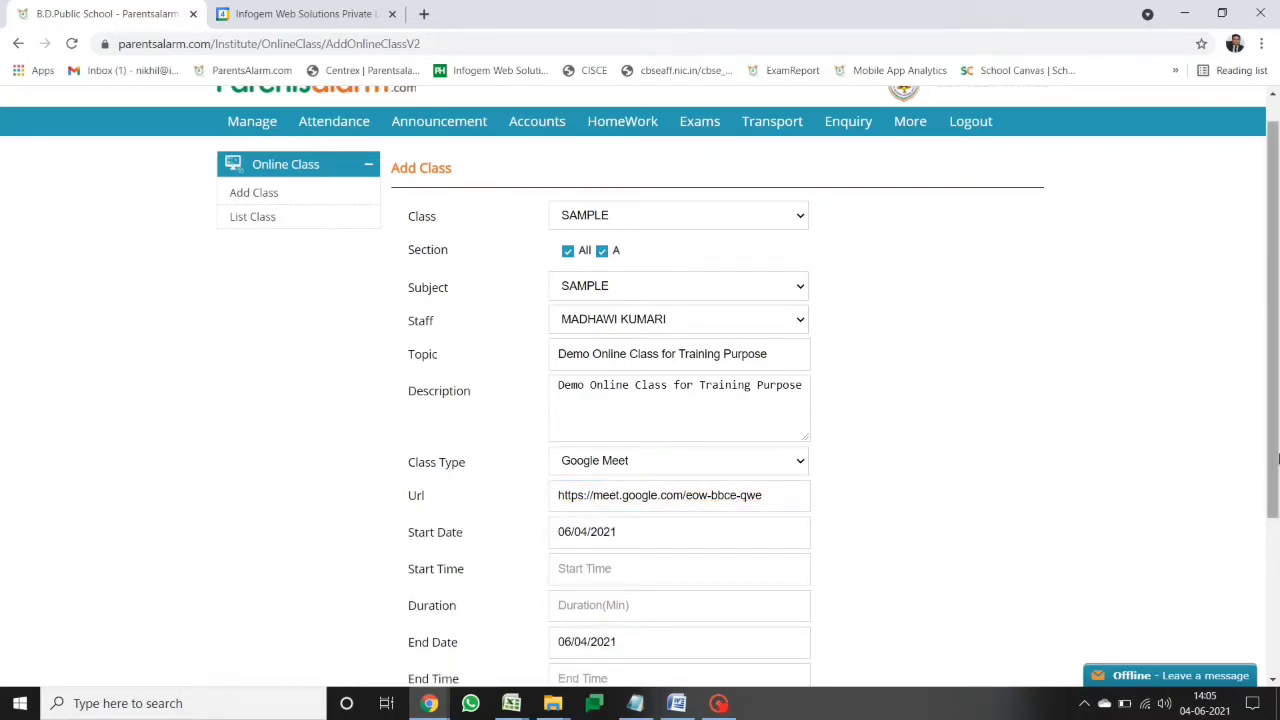
{"action": "scroll", "coordinate": [1276, 510], "scroll_direction": "down", "scroll_amount": 1}
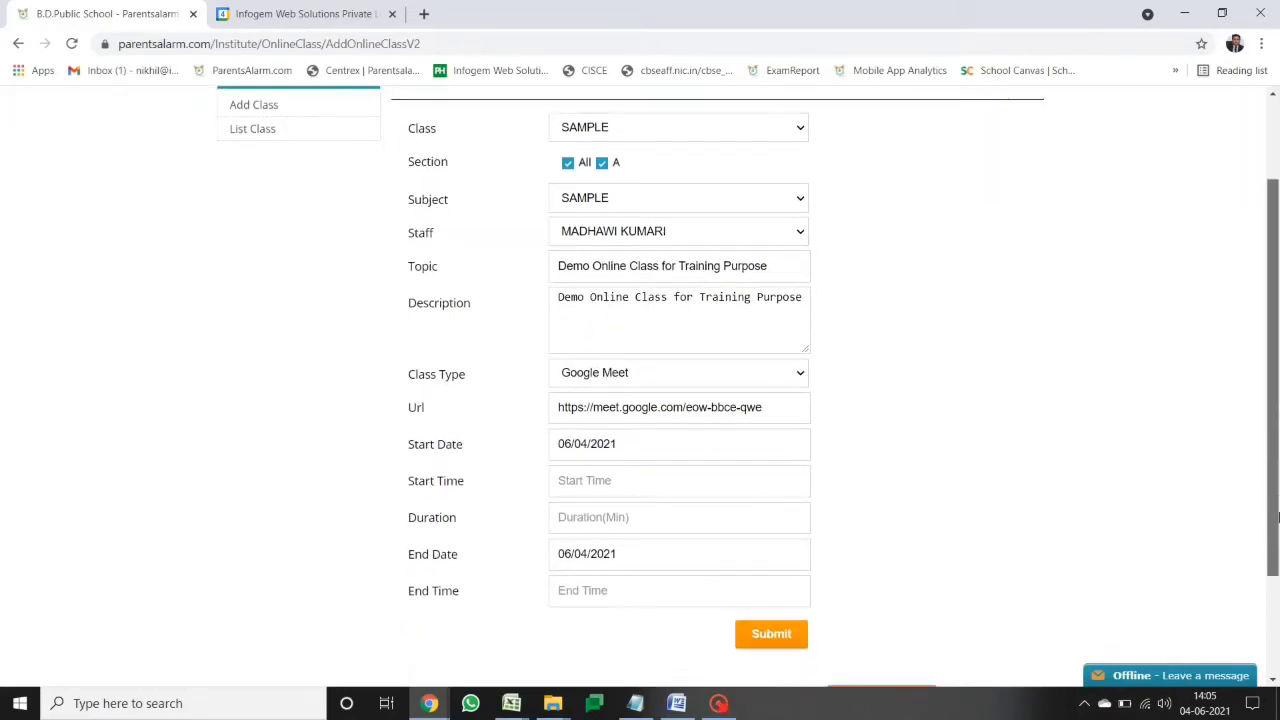
Compare the Meet link in the Demo Online Class calendar event with the link in the class form's Url field
{"action": "left_click", "coordinate": [296, 13]}
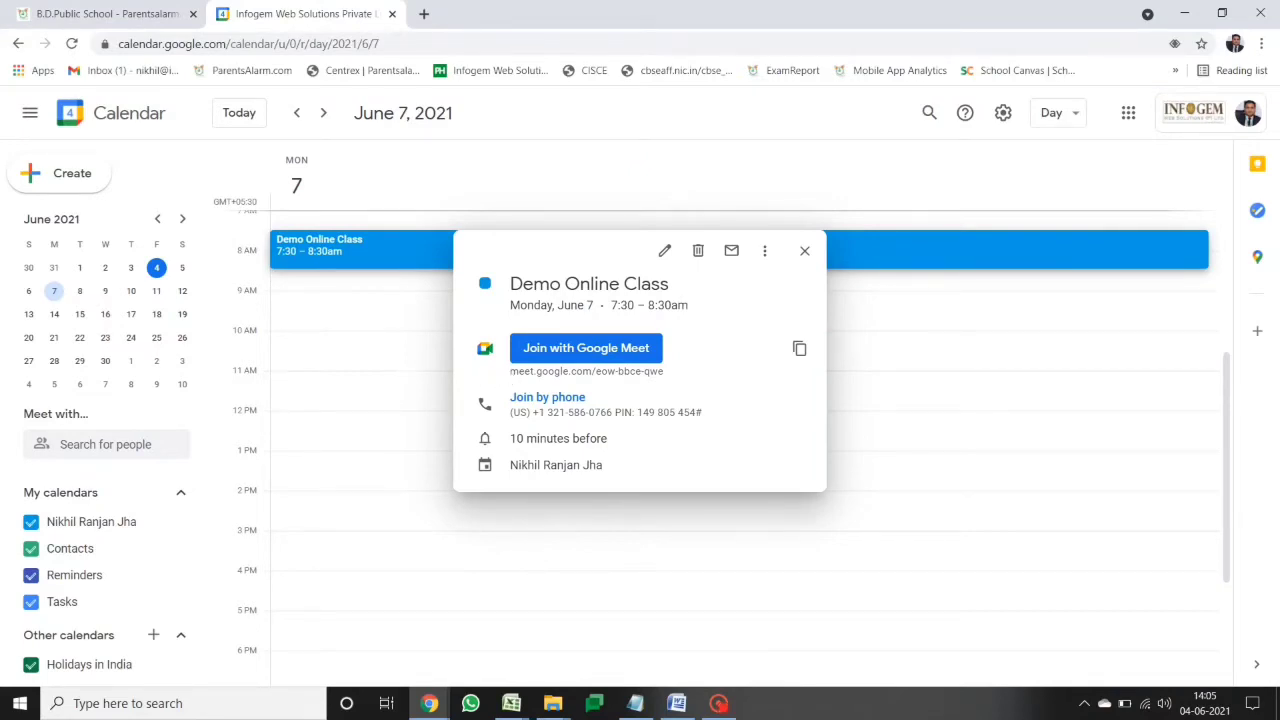
{"action": "left_click_drag", "start_coordinate": [510, 371], "coordinate": [664, 372]}
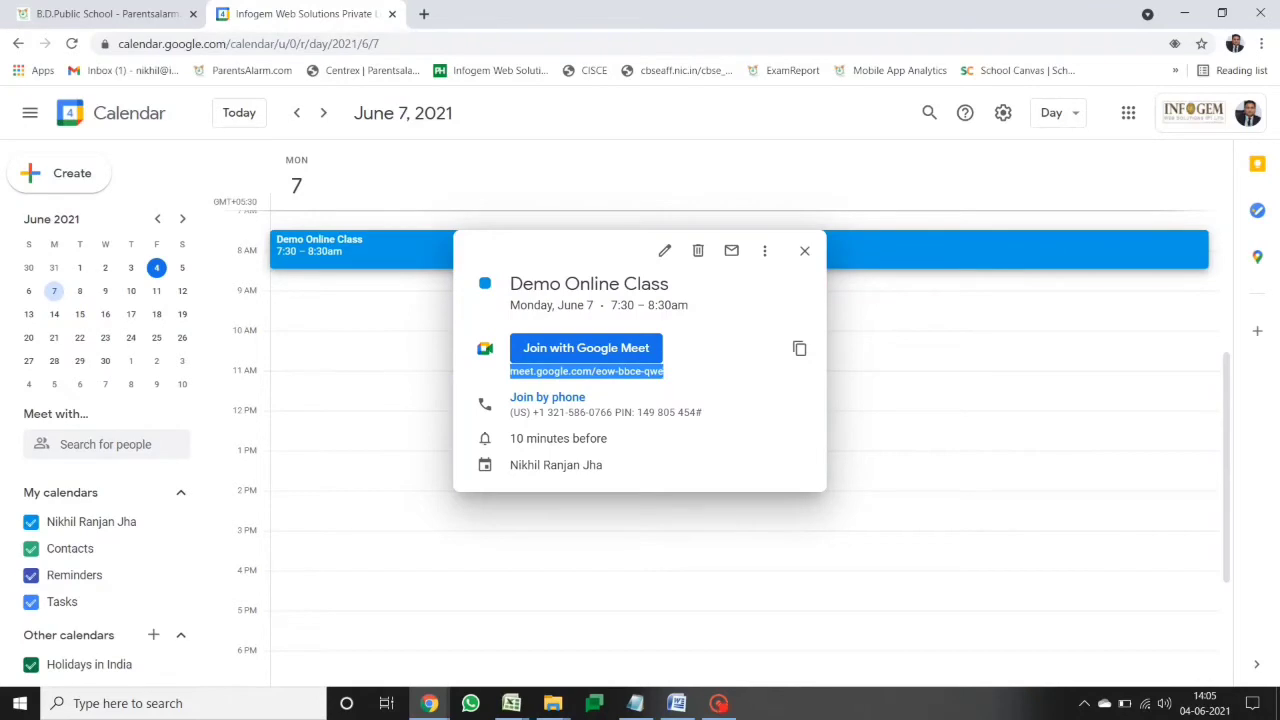
{"action": "left_click", "coordinate": [105, 14]}
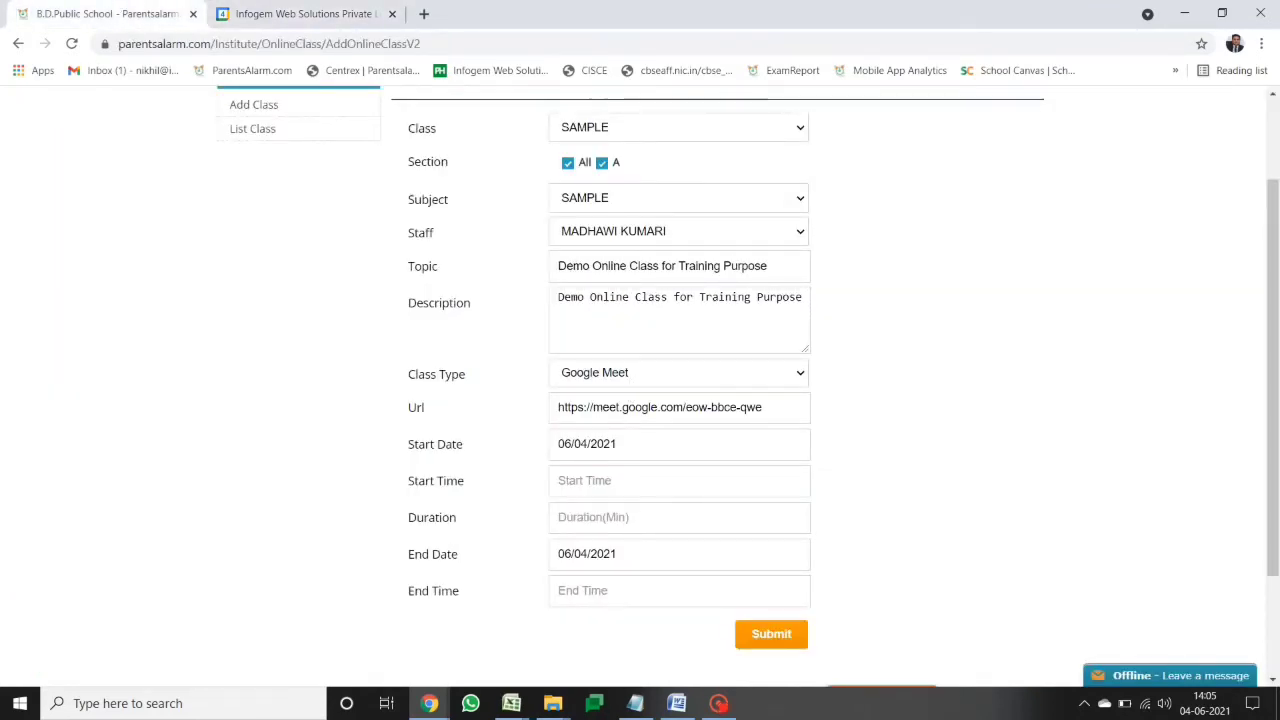
{"action": "left_click_drag", "start_coordinate": [593, 407], "coordinate": [762, 407]}
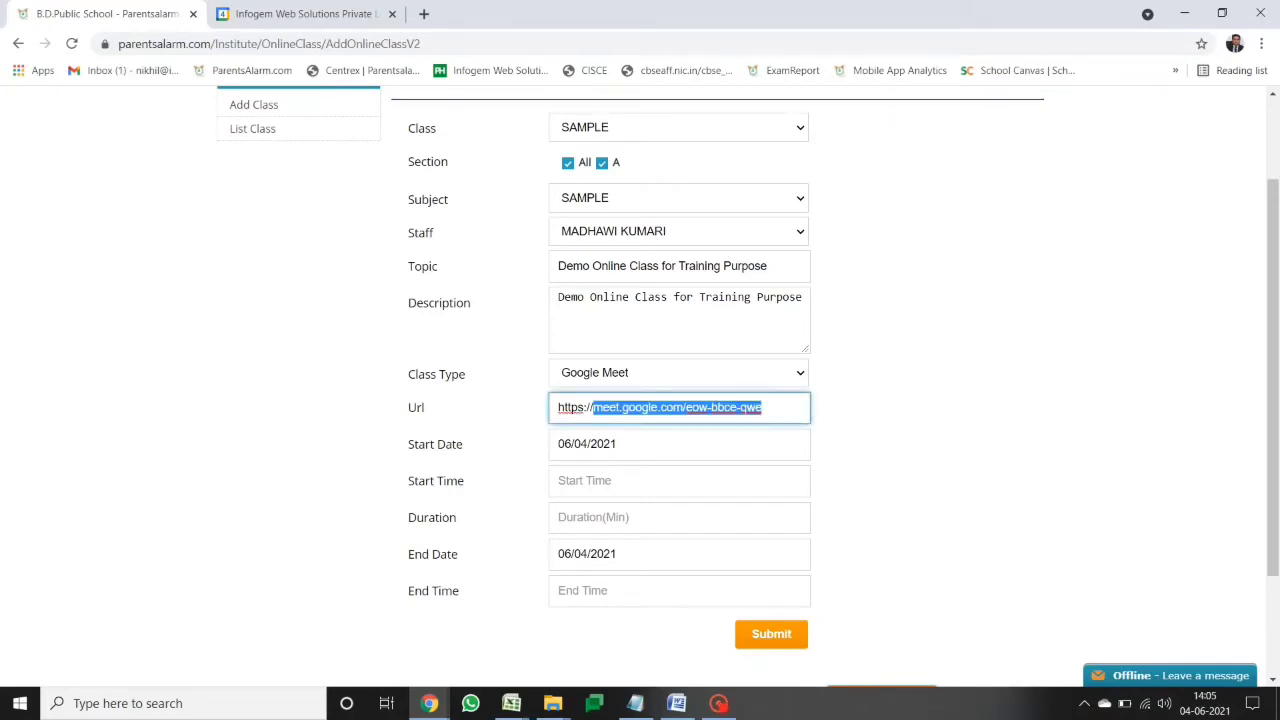
{"action": "left_click", "coordinate": [762, 407]}
{"action": "left_click", "coordinate": [834, 426]}
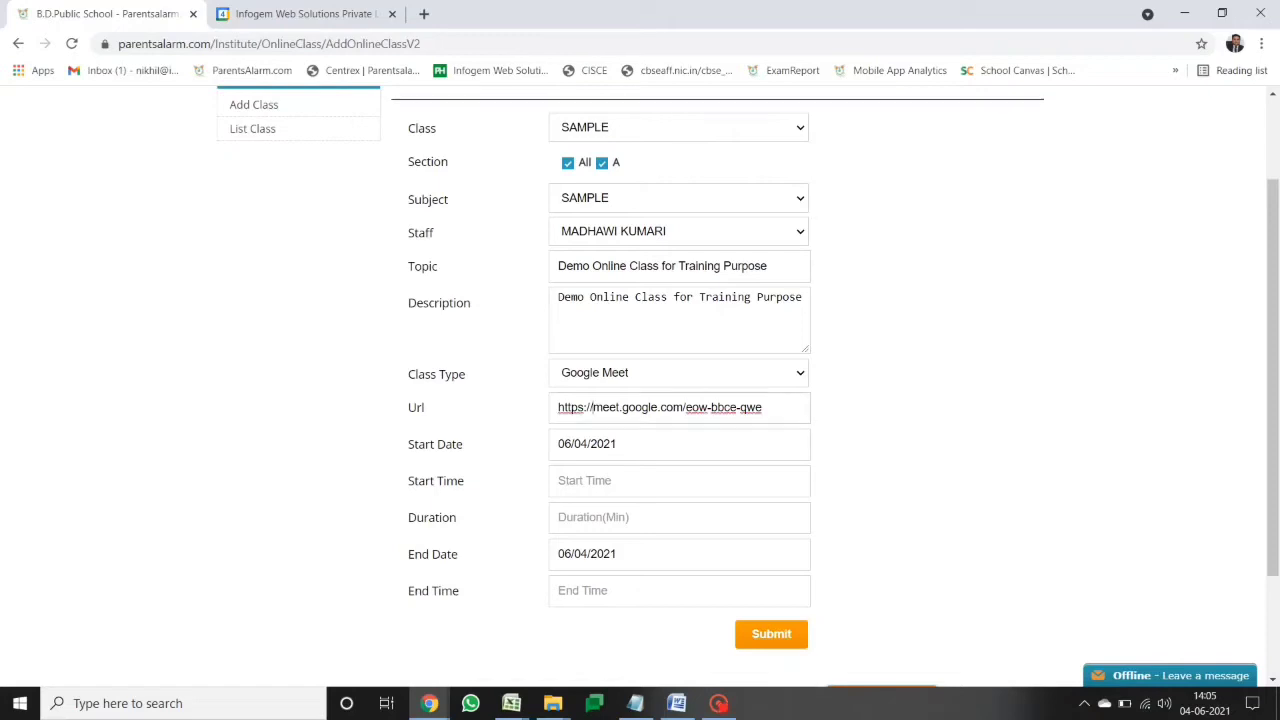
{"action": "left_click_drag", "start_coordinate": [593, 407], "coordinate": [546, 405]}
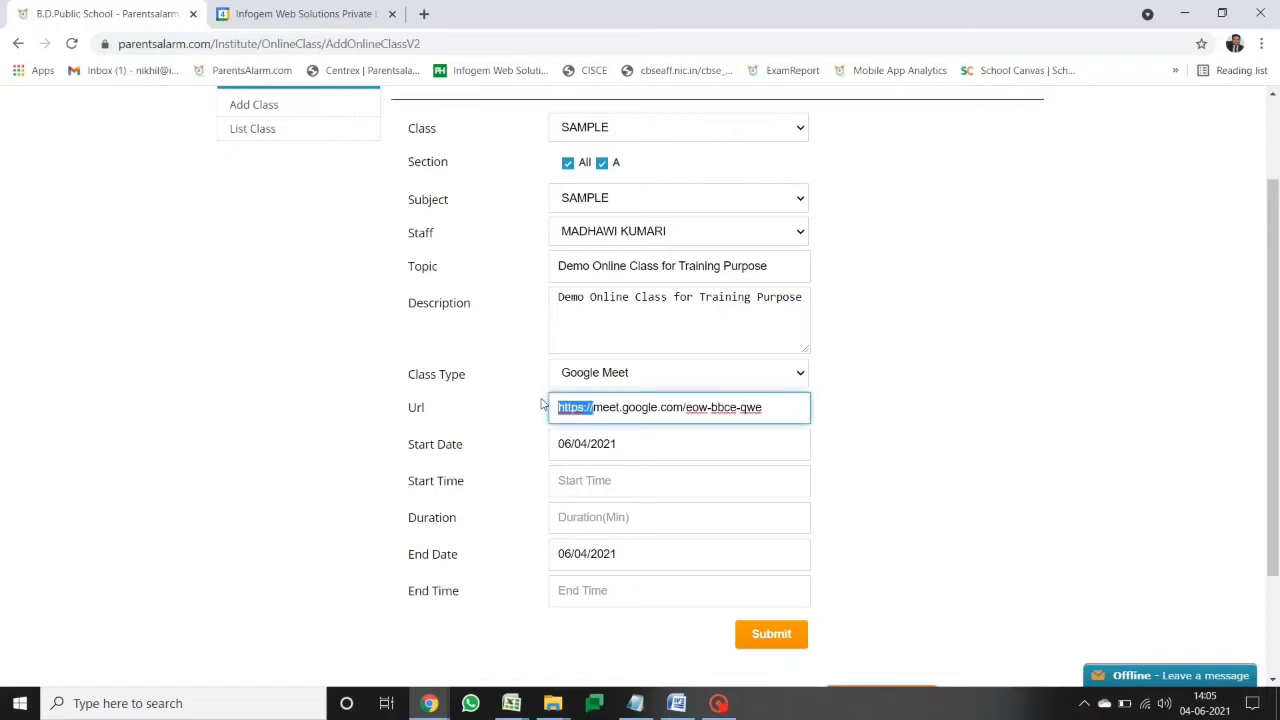
{"action": "left_click", "coordinate": [877, 452]}
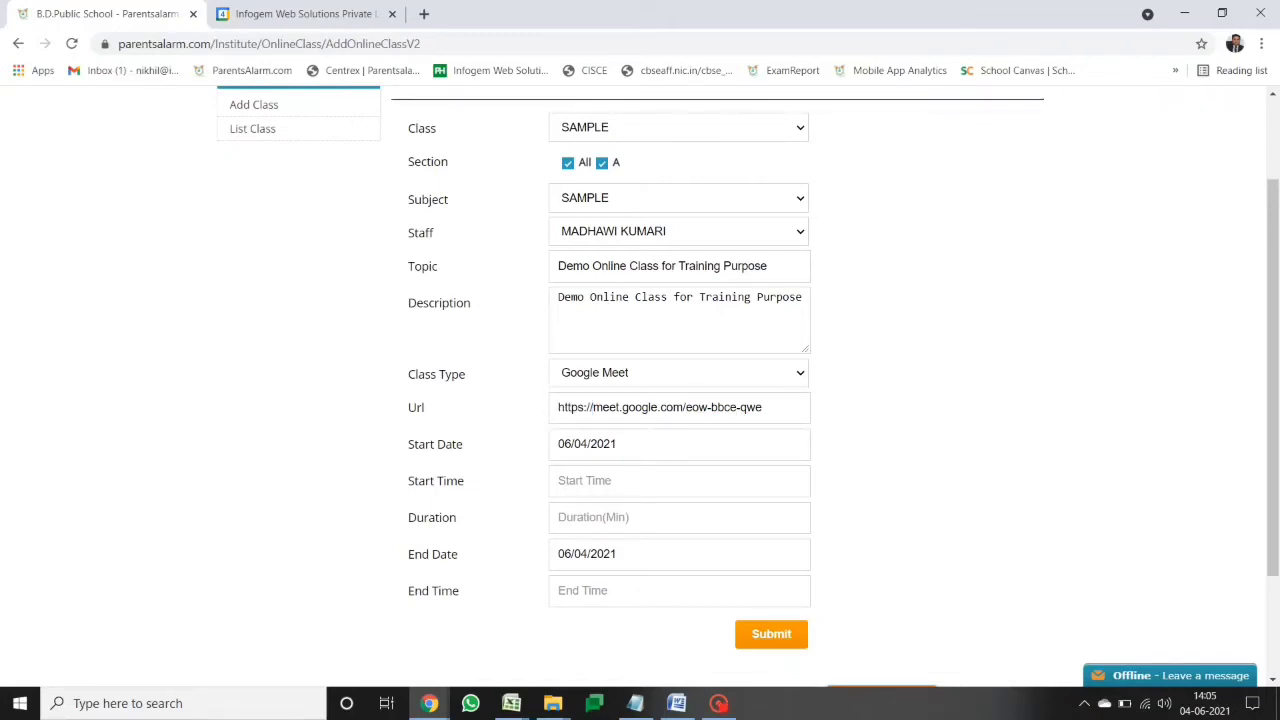
Check the calendar event's date and set the class form's Start Date to 06/07/2021
{"action": "left_click", "coordinate": [600, 444]}
{"action": "left_click", "coordinate": [300, 13]}
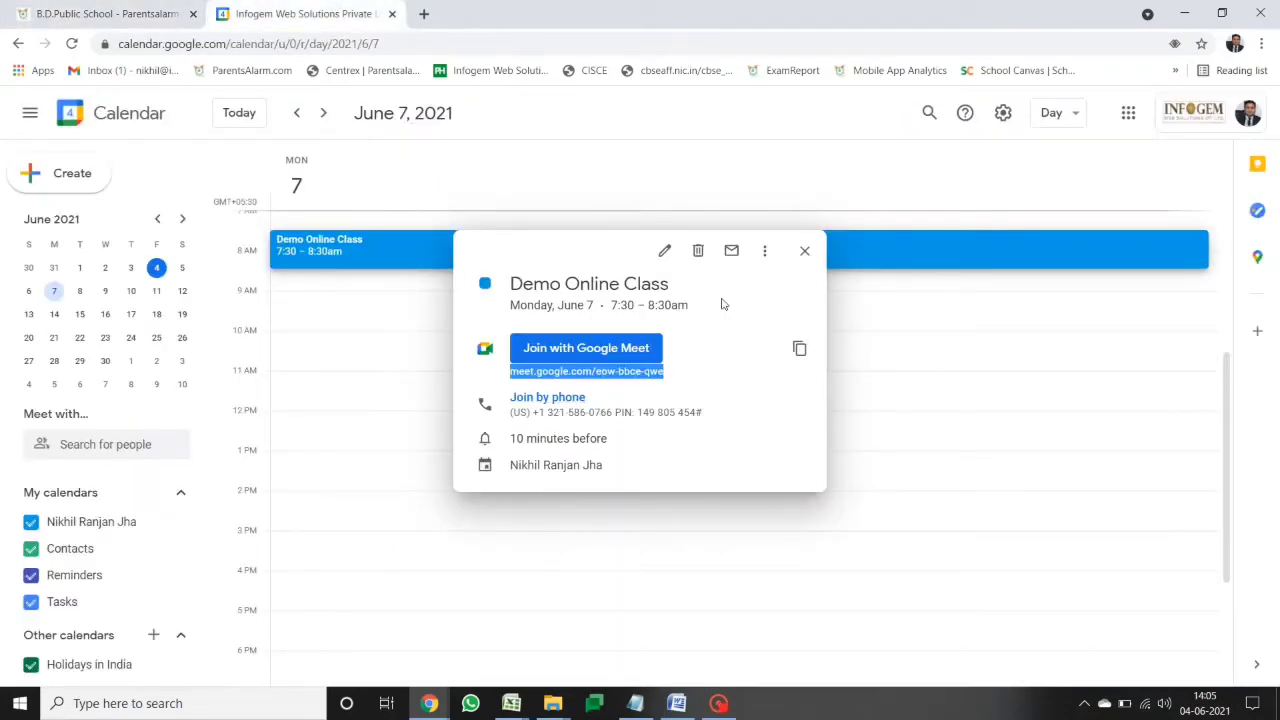
{"action": "left_click", "coordinate": [105, 13]}
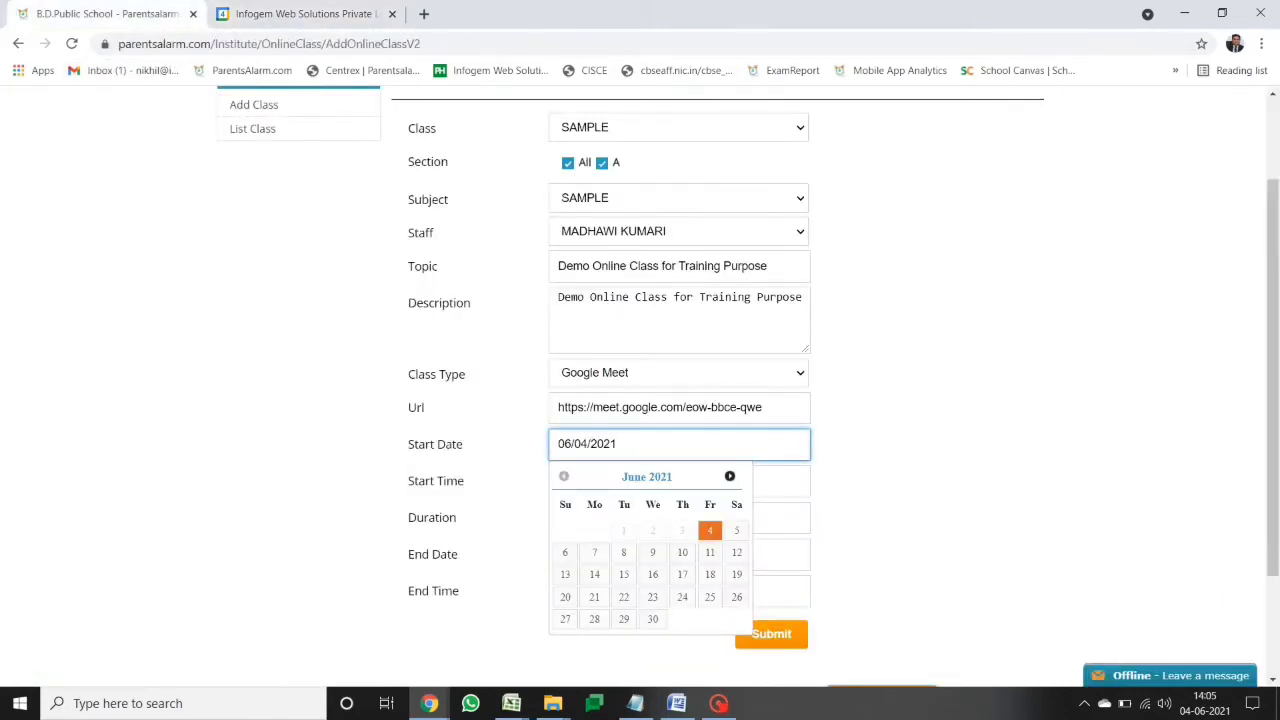
{"action": "left_click", "coordinate": [594, 552]}
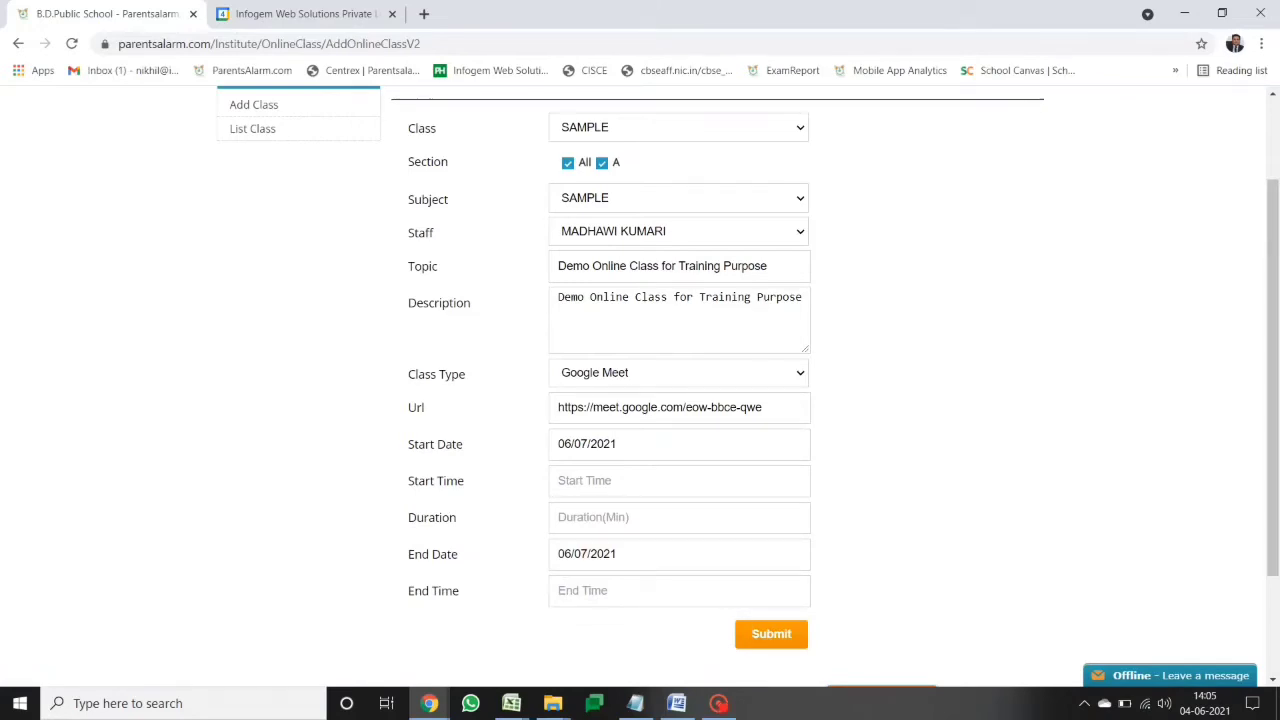
Set the class's Start Time to 07:30 AM
{"action": "left_click", "coordinate": [620, 480]}
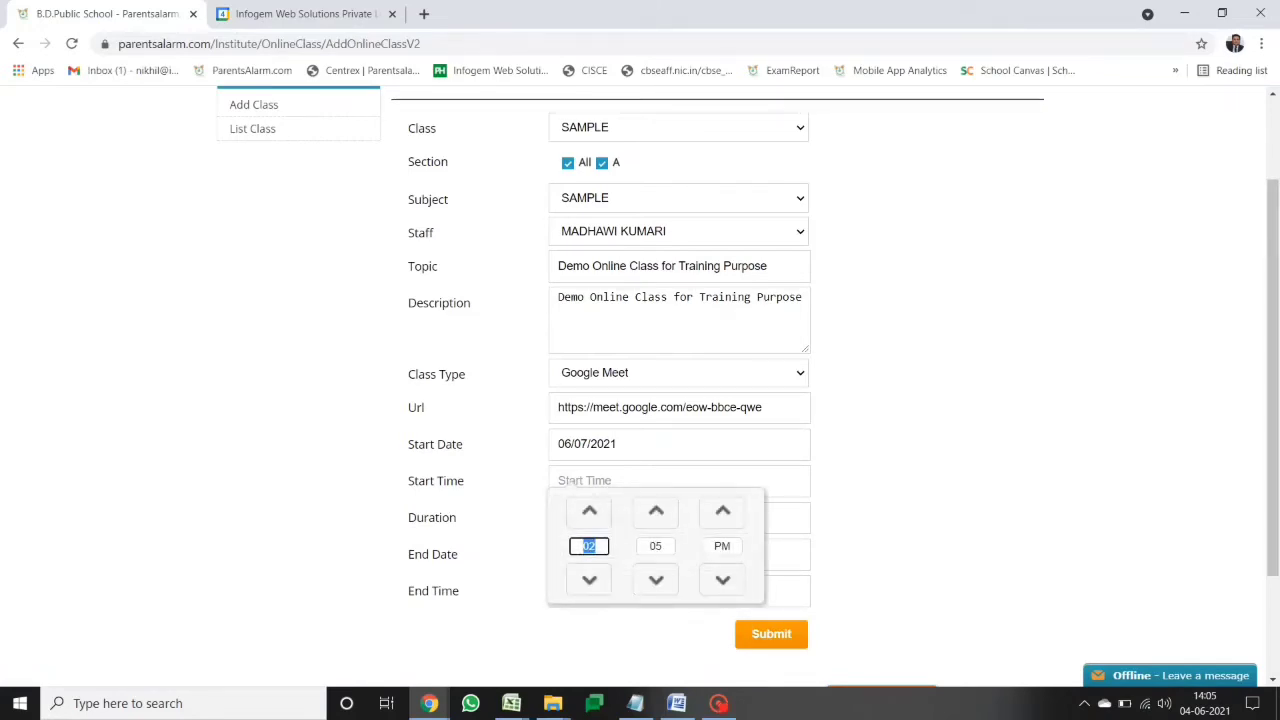
{"action": "left_click", "coordinate": [590, 512]}
{"action": "left_click", "coordinate": [592, 516]}
{"action": "left_click", "coordinate": [594, 518]}
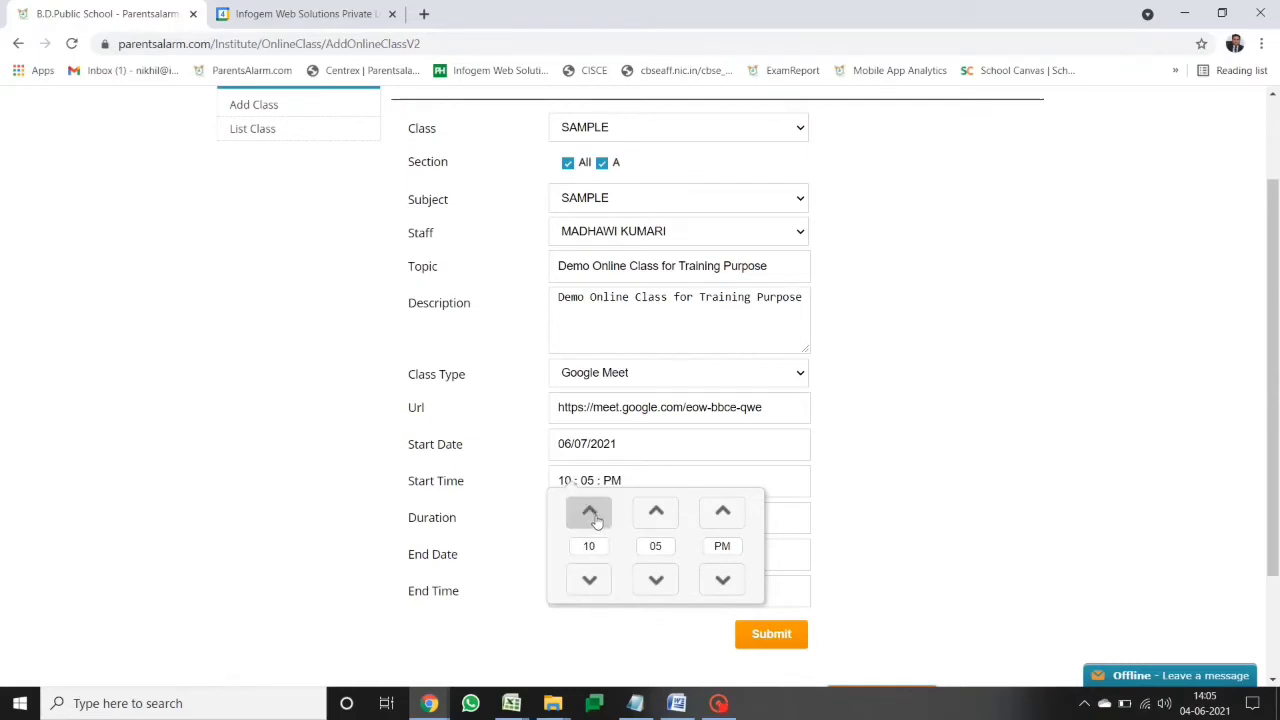
{"action": "left_click", "coordinate": [592, 515]}
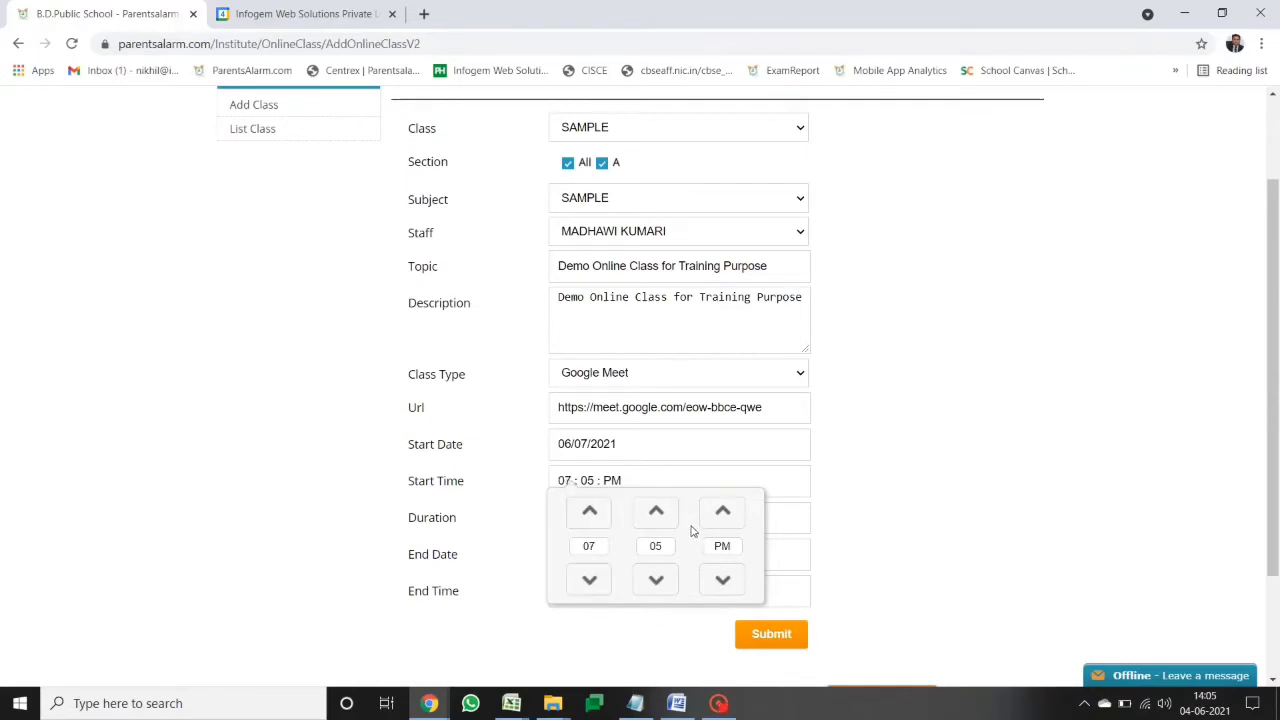
{"action": "left_click", "coordinate": [659, 516]}
{"action": "left_click", "coordinate": [662, 518]}
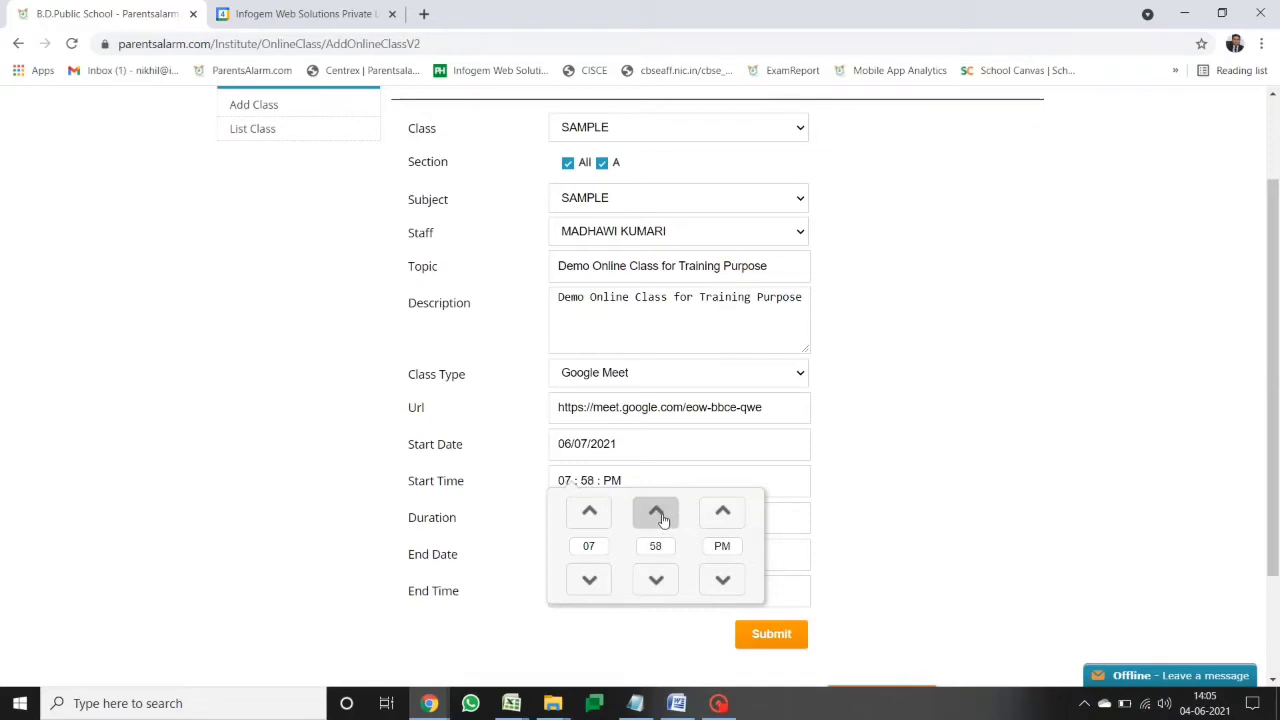
{"action": "left_click", "coordinate": [662, 518]}
{"action": "left_click", "coordinate": [662, 518]}
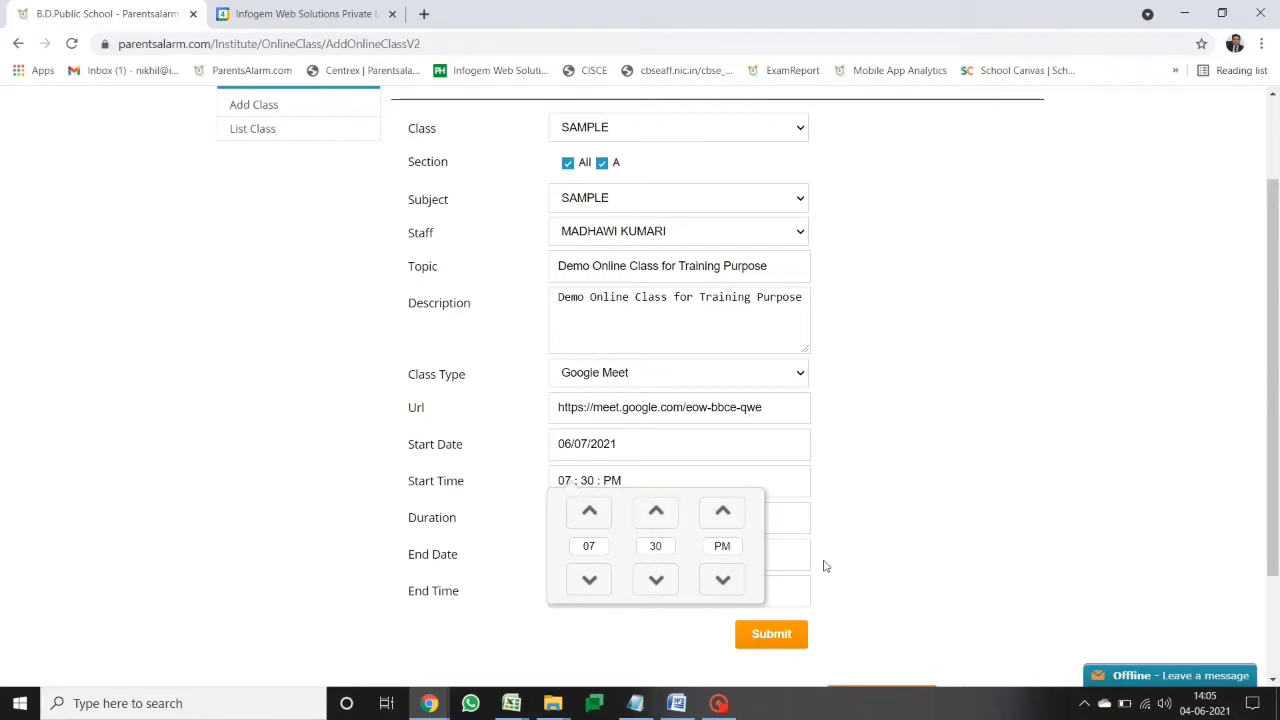
{"action": "left_click", "coordinate": [727, 511]}
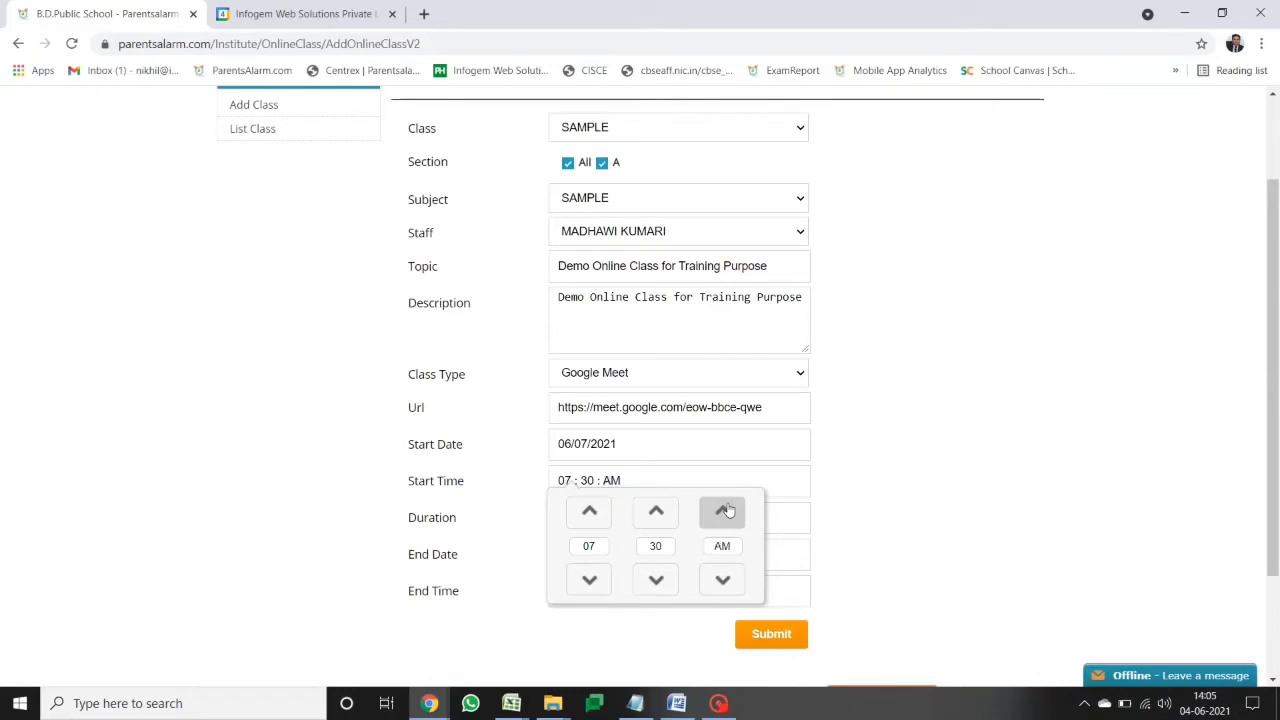
{"action": "left_click", "coordinate": [885, 551]}
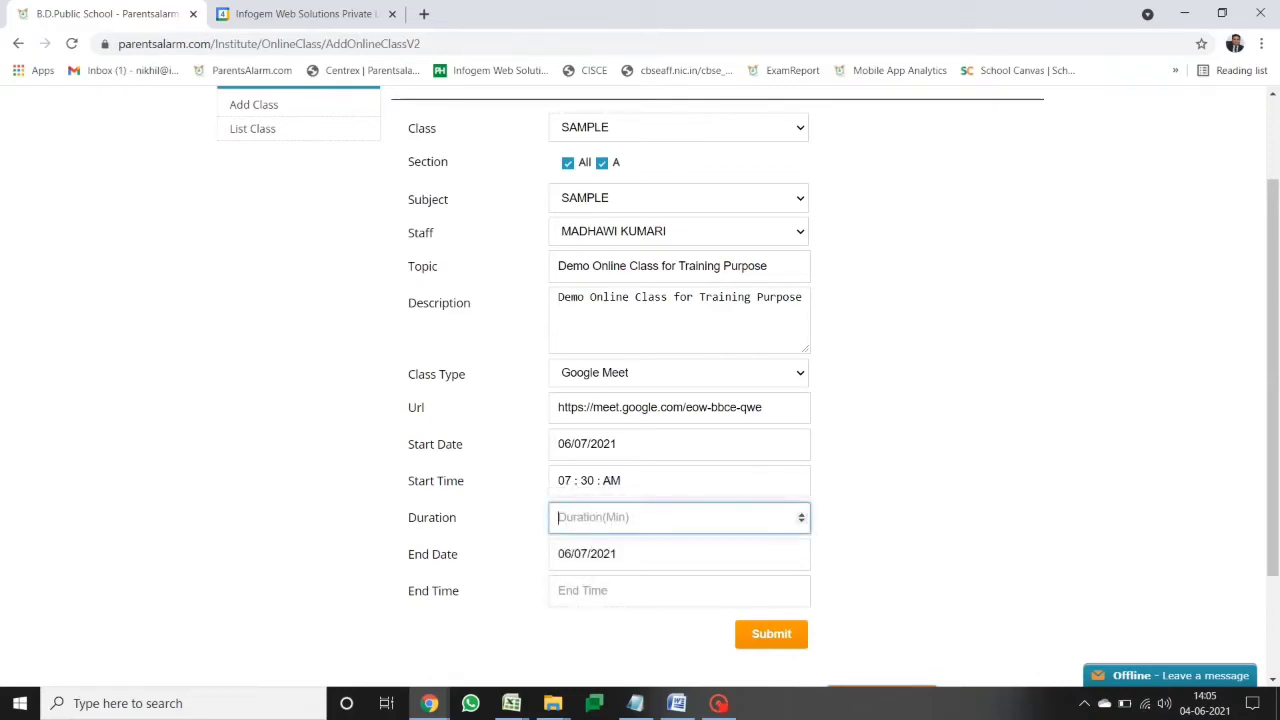
Set the Duration to 60 minutes, check the timing against the calendar event, and submit the online class
{"action": "type", "text": "60"}
{"action": "key", "text": "Tab"}
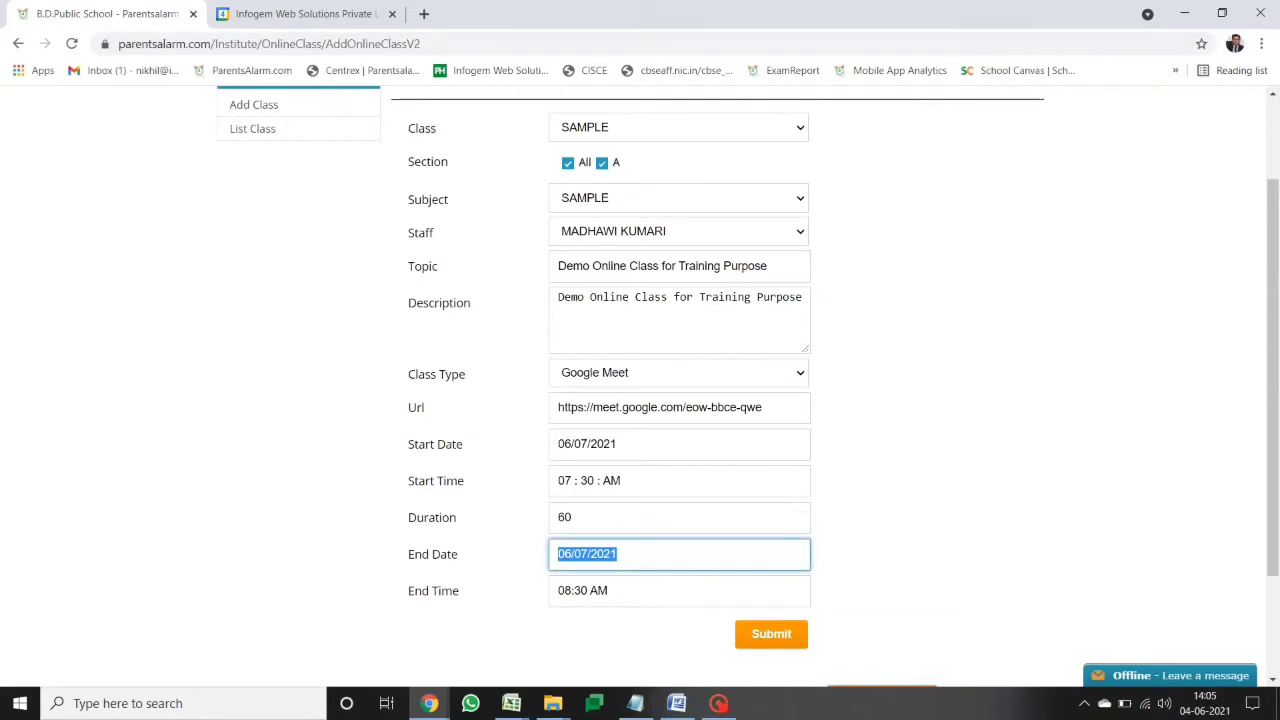
{"action": "left_click", "coordinate": [343, 7]}
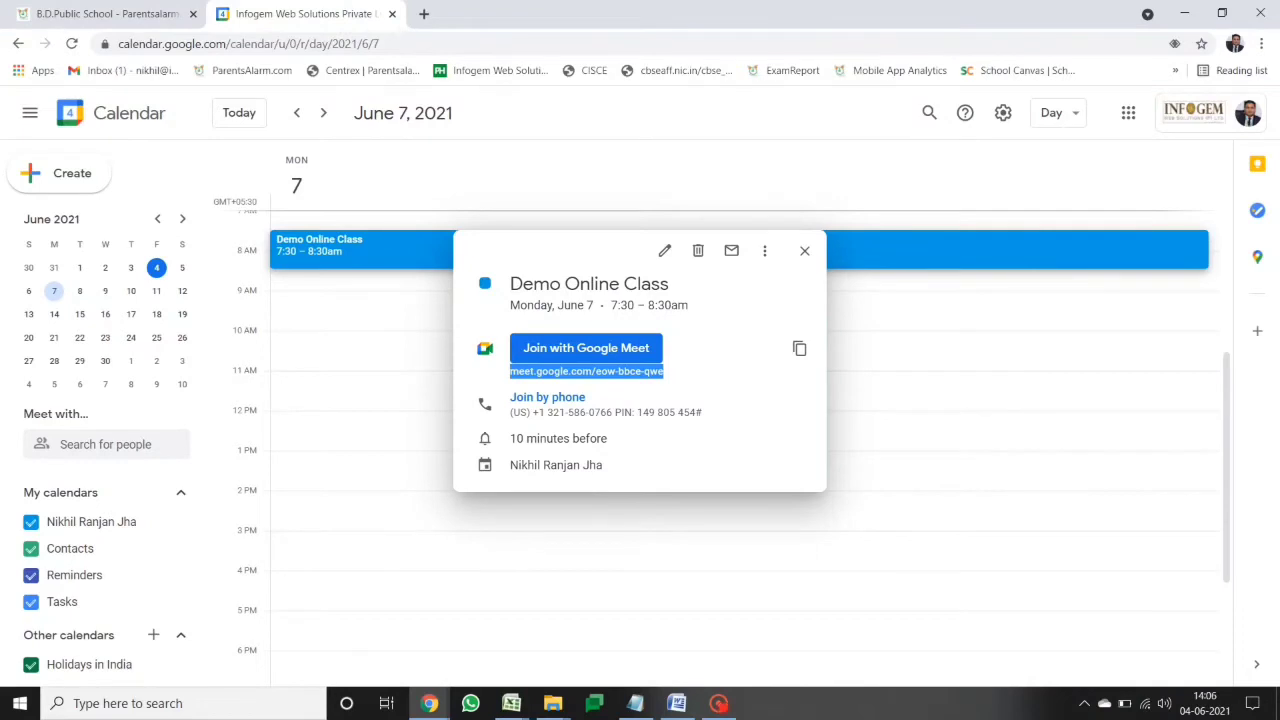
{"action": "left_click", "coordinate": [92, 10]}
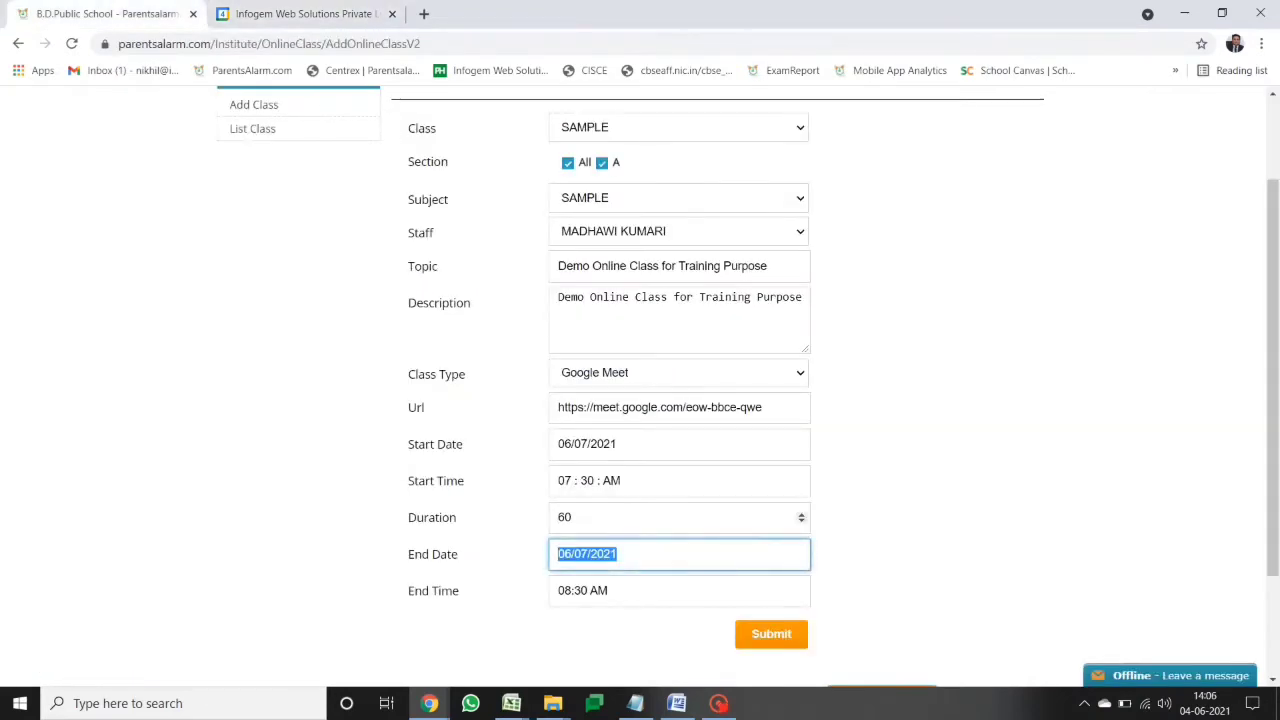
{"action": "left_click", "coordinate": [791, 640]}
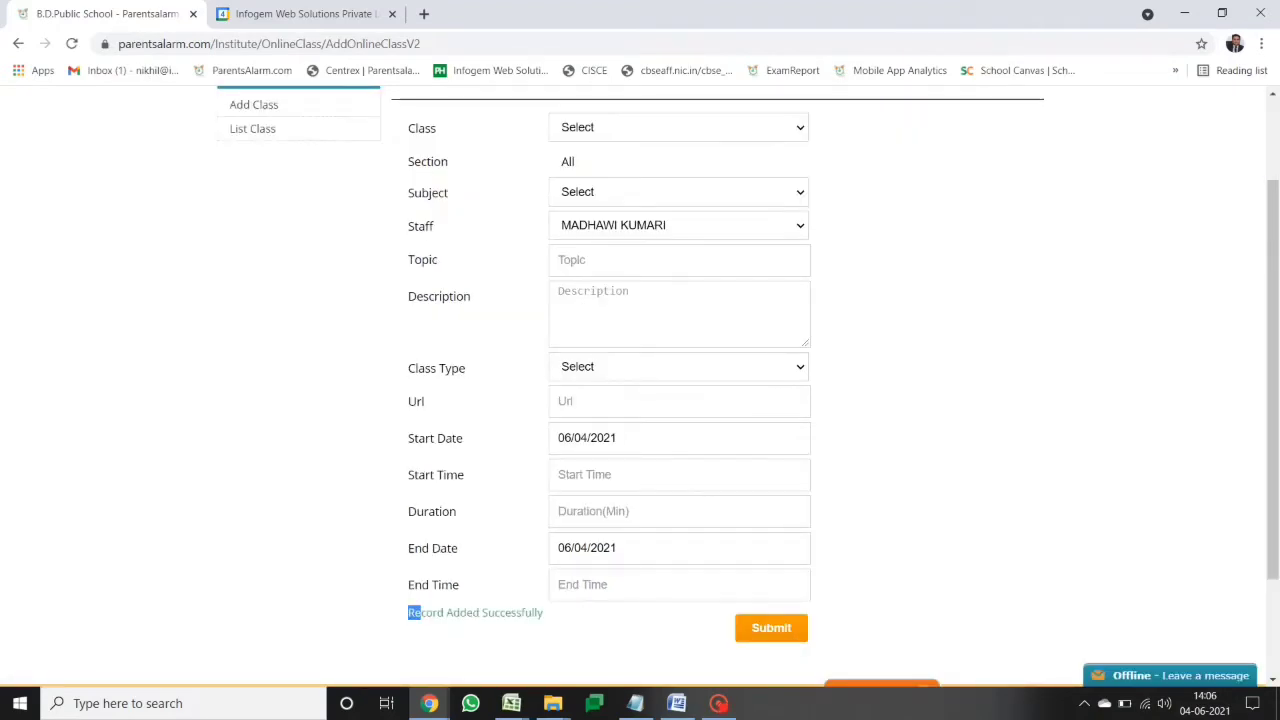
{"action": "left_click_drag", "start_coordinate": [408, 612], "coordinate": [576, 616]}
{"action": "left_click", "coordinate": [577, 614]}
Begin another online class entry with class type Zoom, class SAMPLE and subject SAMPLE
{"action": "left_click_drag", "start_coordinate": [1277, 478], "coordinate": [1277, 459]}
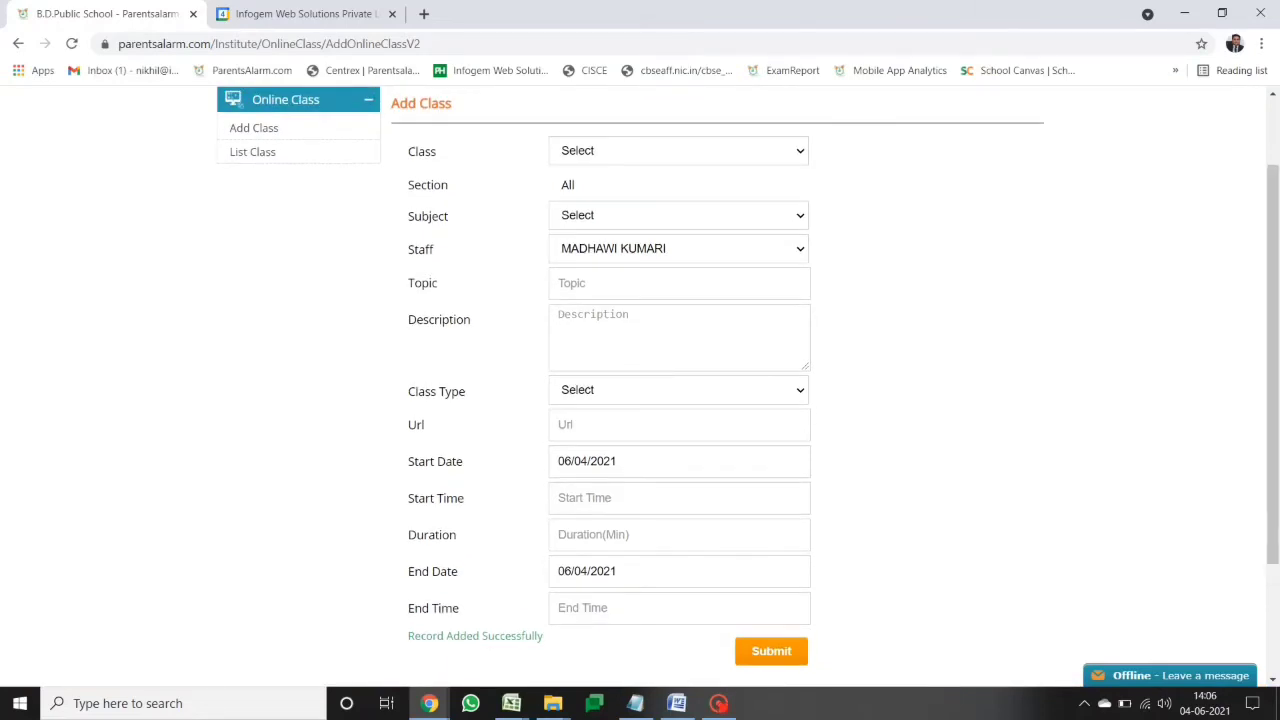
{"action": "left_click", "coordinate": [648, 397]}
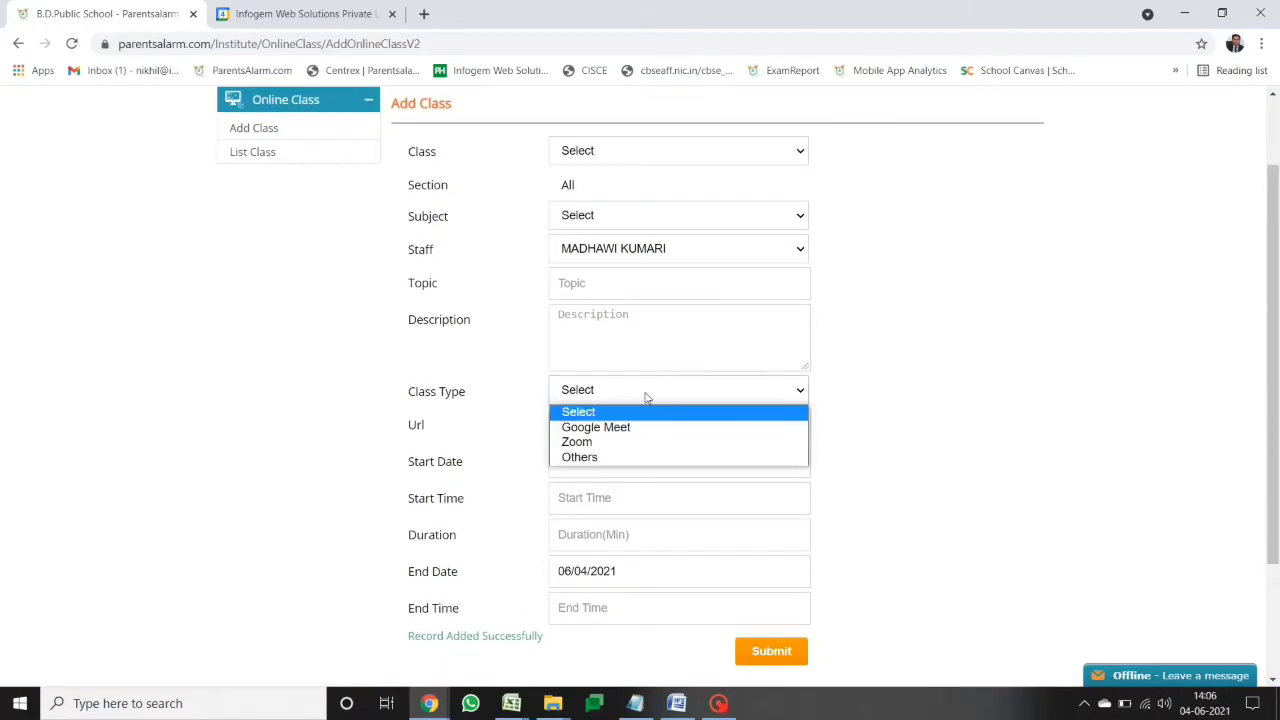
{"action": "left_click", "coordinate": [593, 444]}
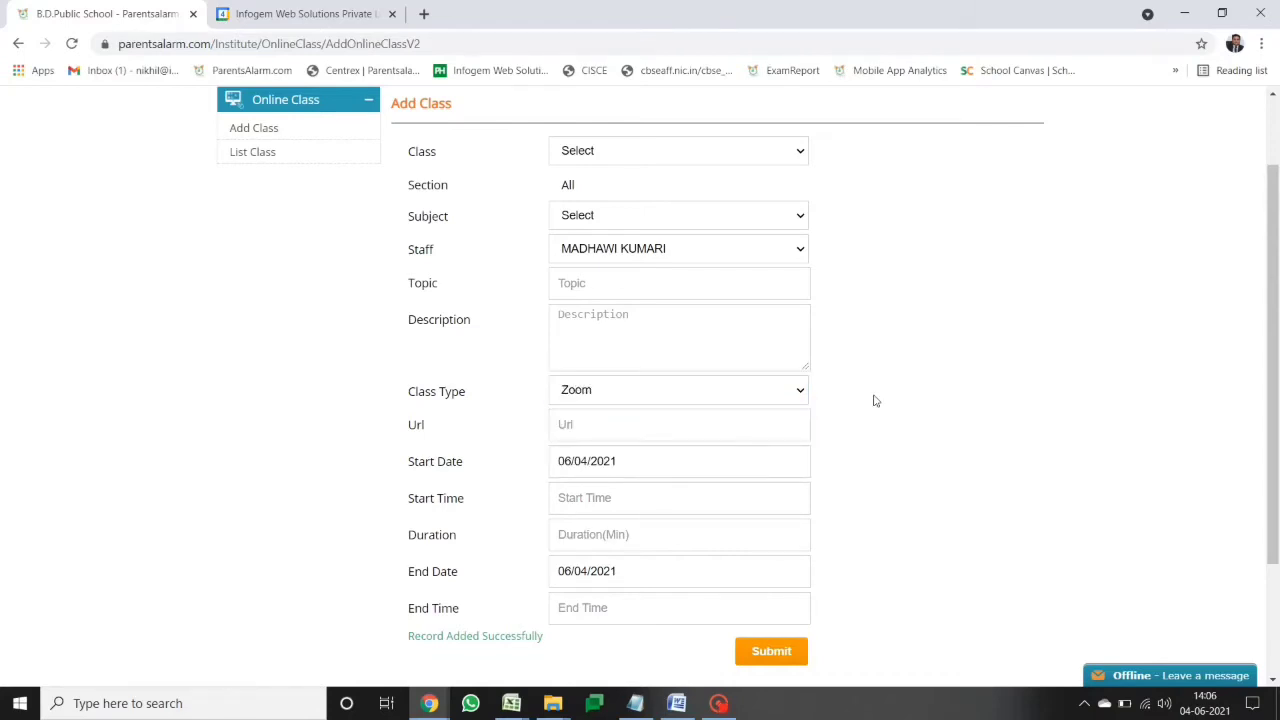
{"action": "left_click", "coordinate": [612, 146]}
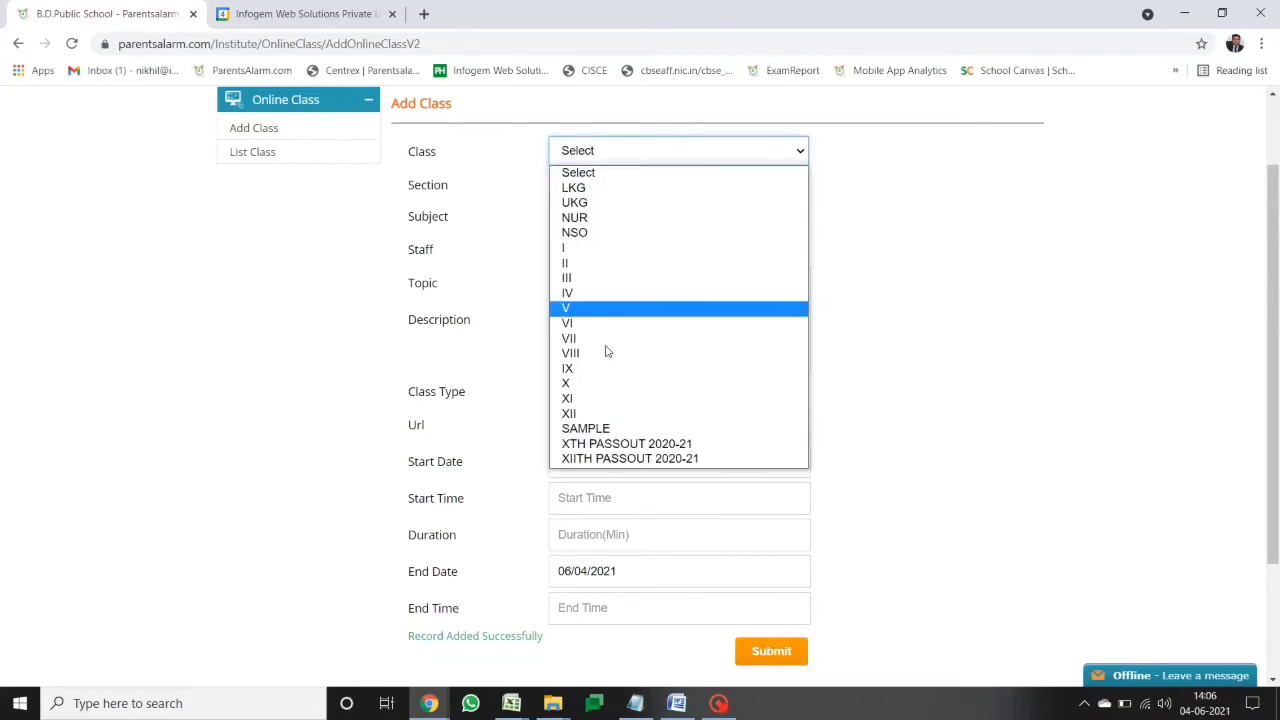
{"action": "left_click", "coordinate": [587, 430]}
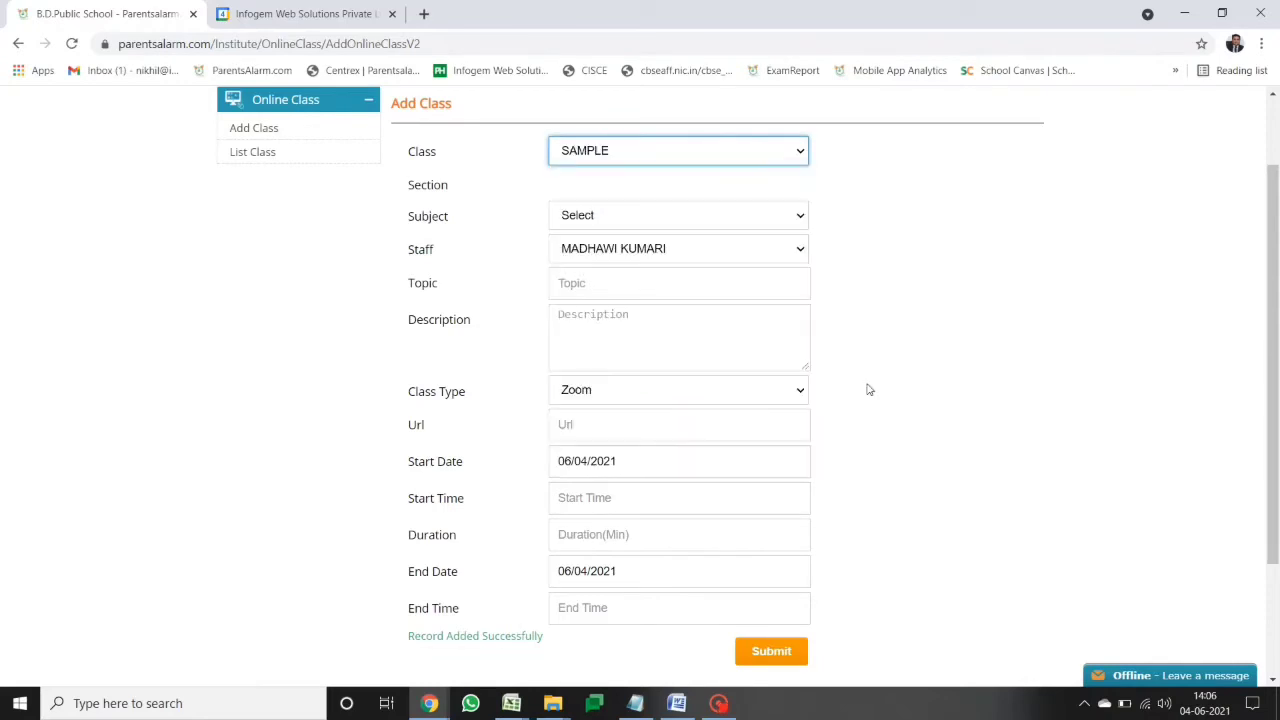
{"action": "left_click", "coordinate": [632, 221]}
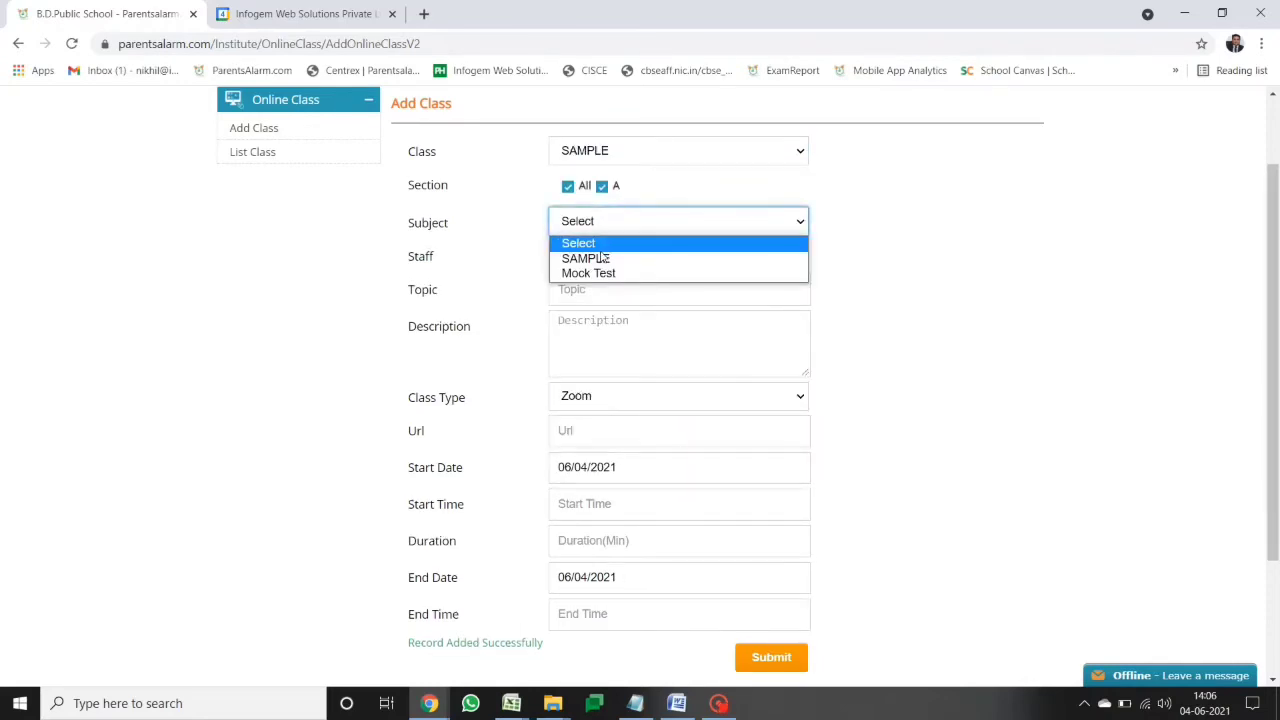
{"action": "left_click", "coordinate": [603, 258]}
Enter "Zoom Online Class" as the topic of the new class
{"action": "left_click", "coordinate": [620, 289]}
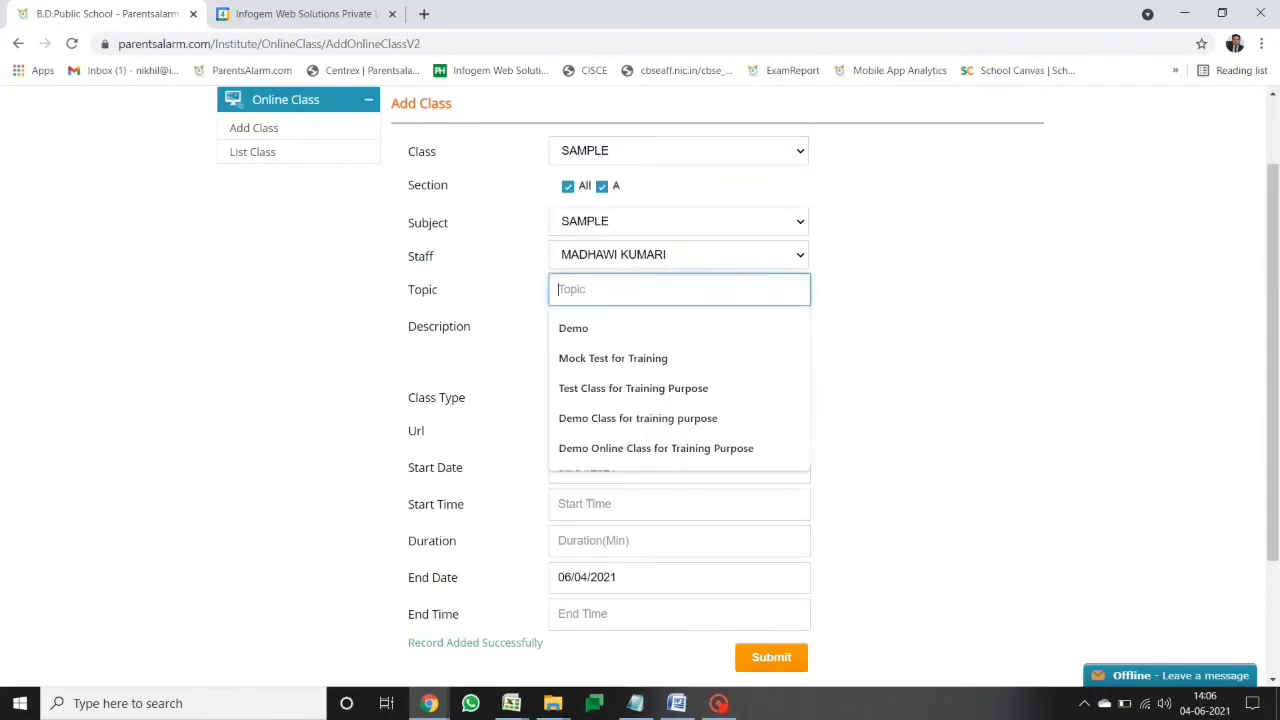
{"action": "type", "text": "Zoo"}
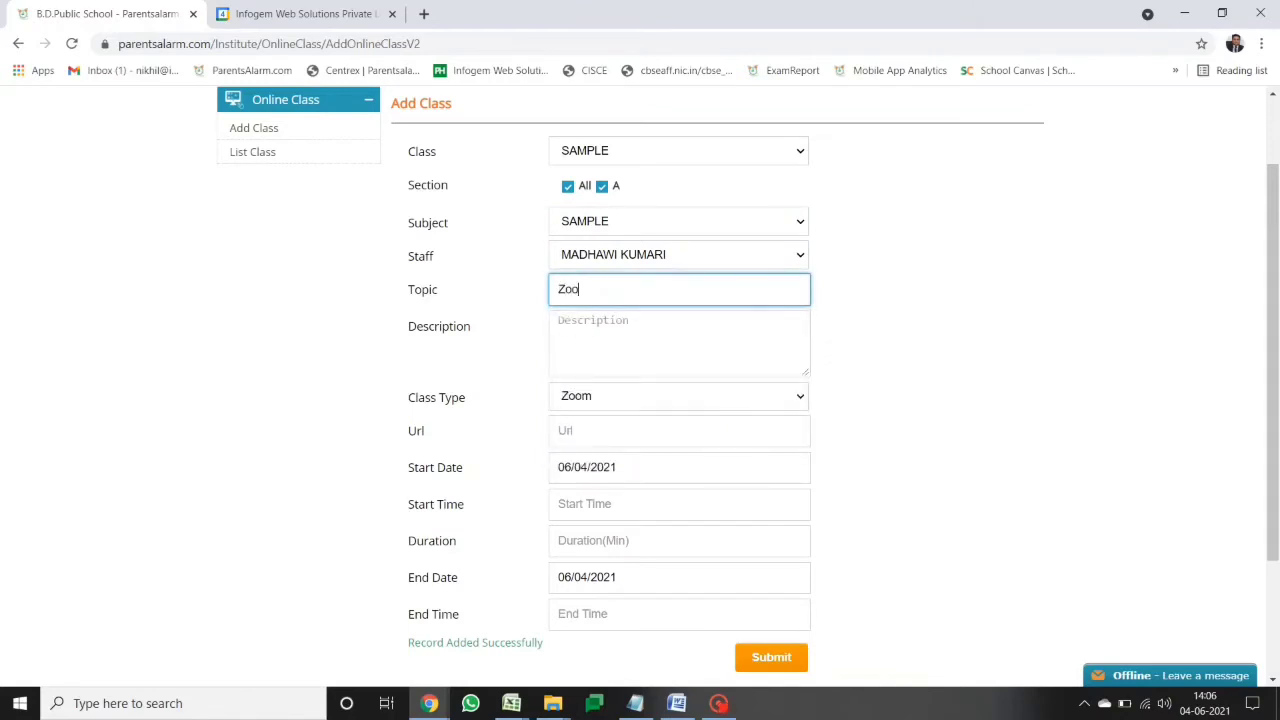
{"action": "type", "text": "m Online Class"}
In the calendar's browser tab, search the web for "zoom meeting" and open the Zoom website
{"action": "left_click", "coordinate": [250, 12]}
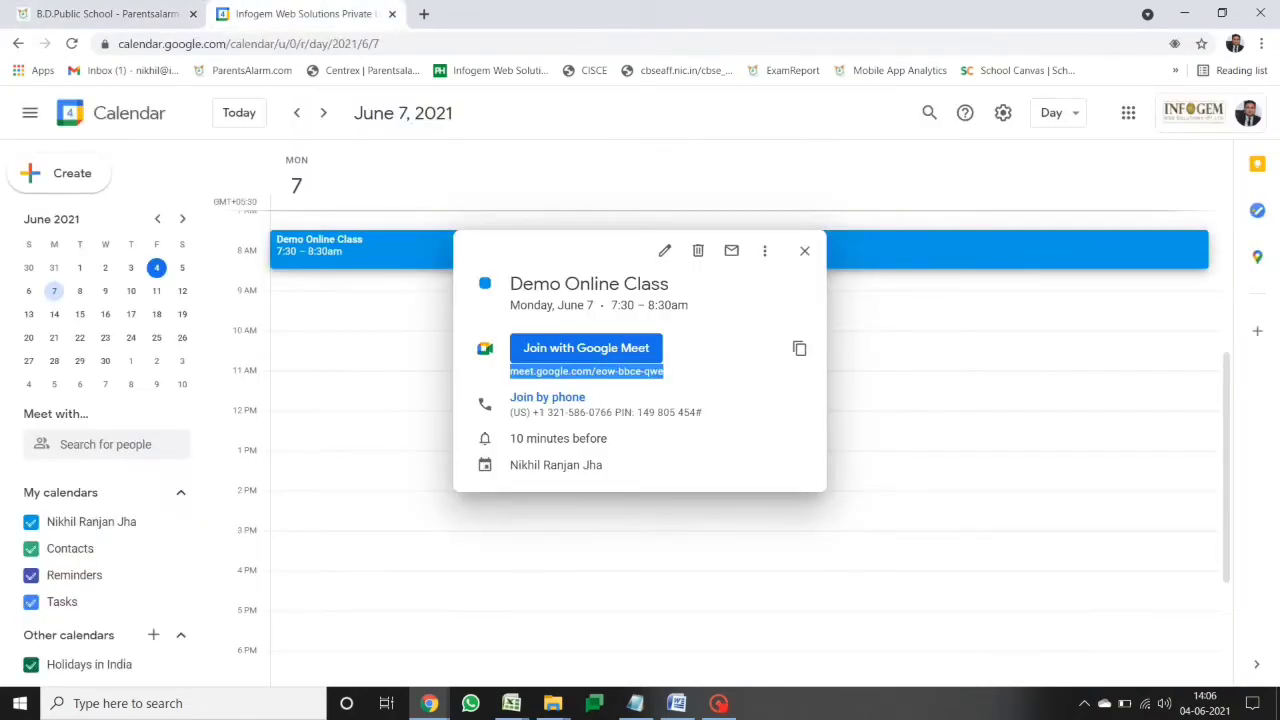
{"action": "left_click", "coordinate": [350, 45]}
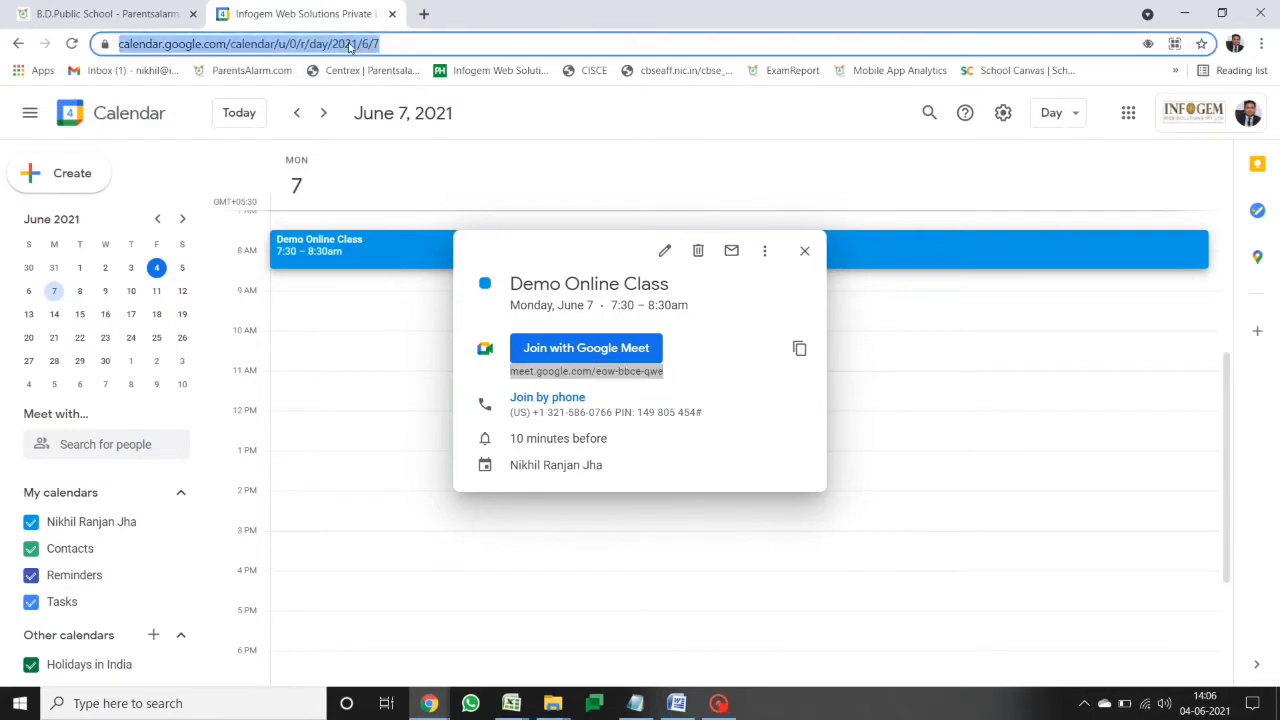
{"action": "type", "text": "zoom"}
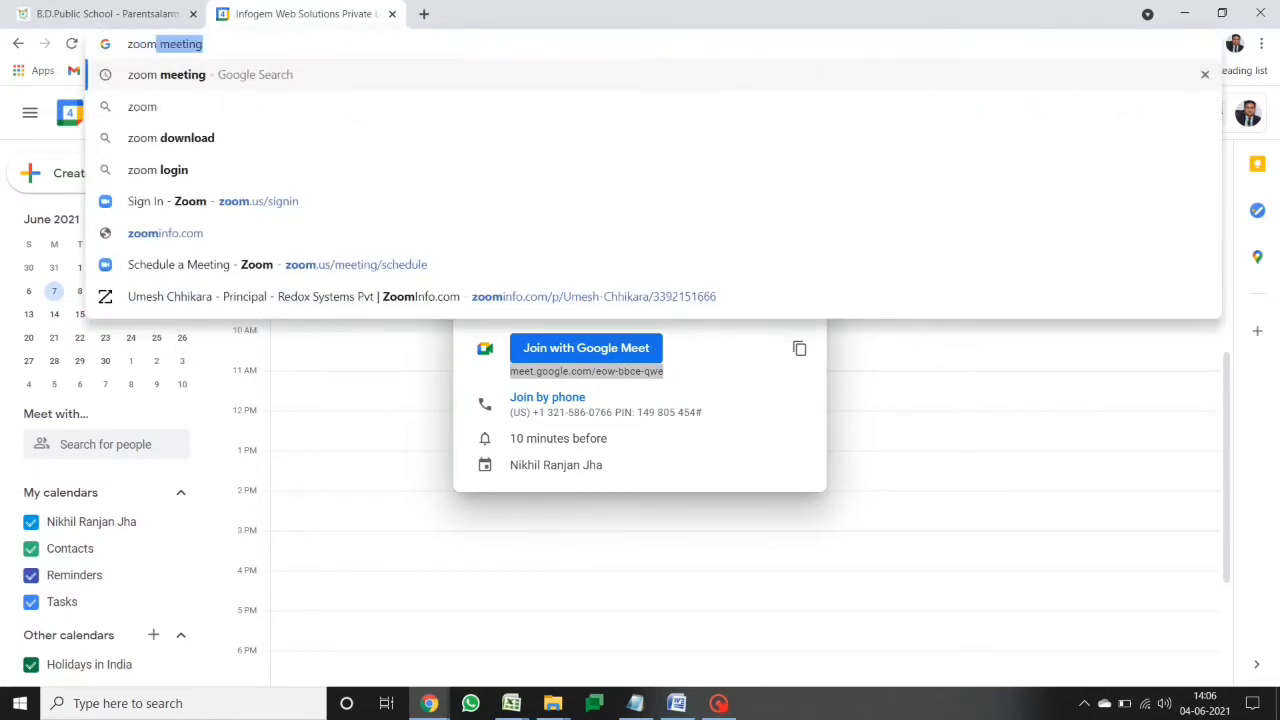
{"action": "key", "text": "Return"}
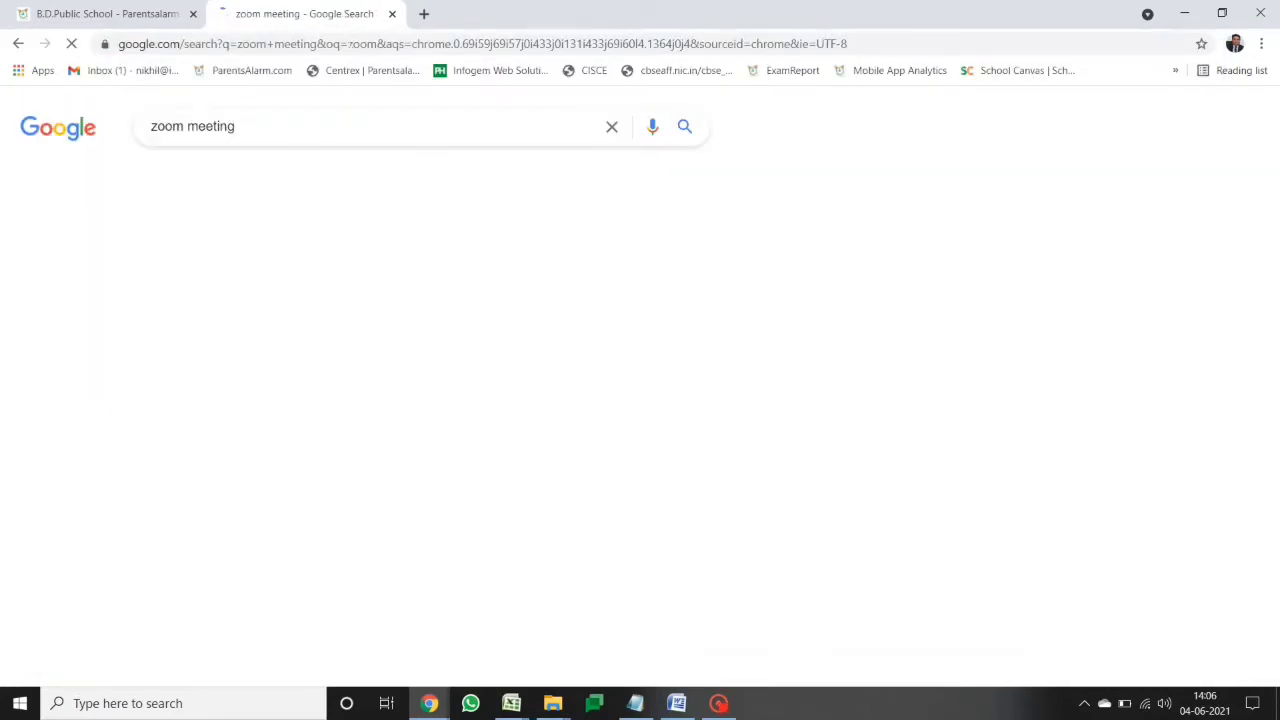
{"action": "left_click", "coordinate": [248, 280]}
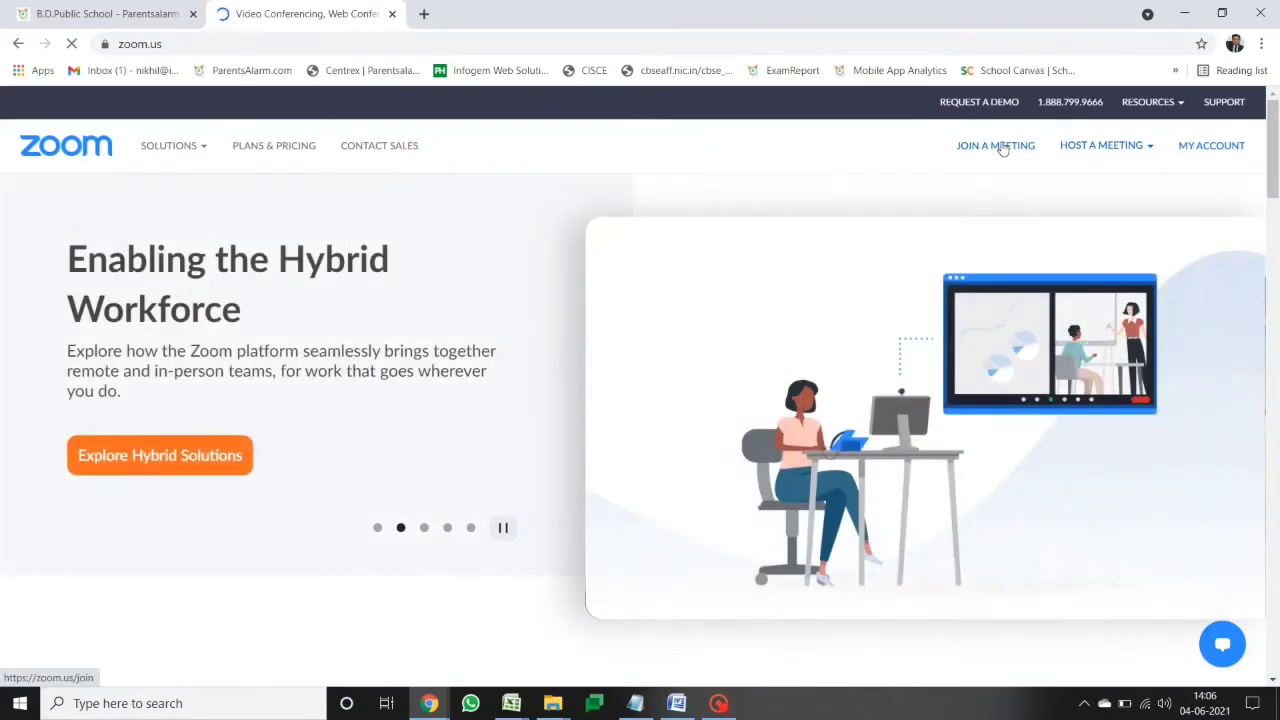
Go to the account's meetings on the Zoom website and begin scheduling a new meeting
{"action": "mouse_move", "coordinate": [1125, 148]}
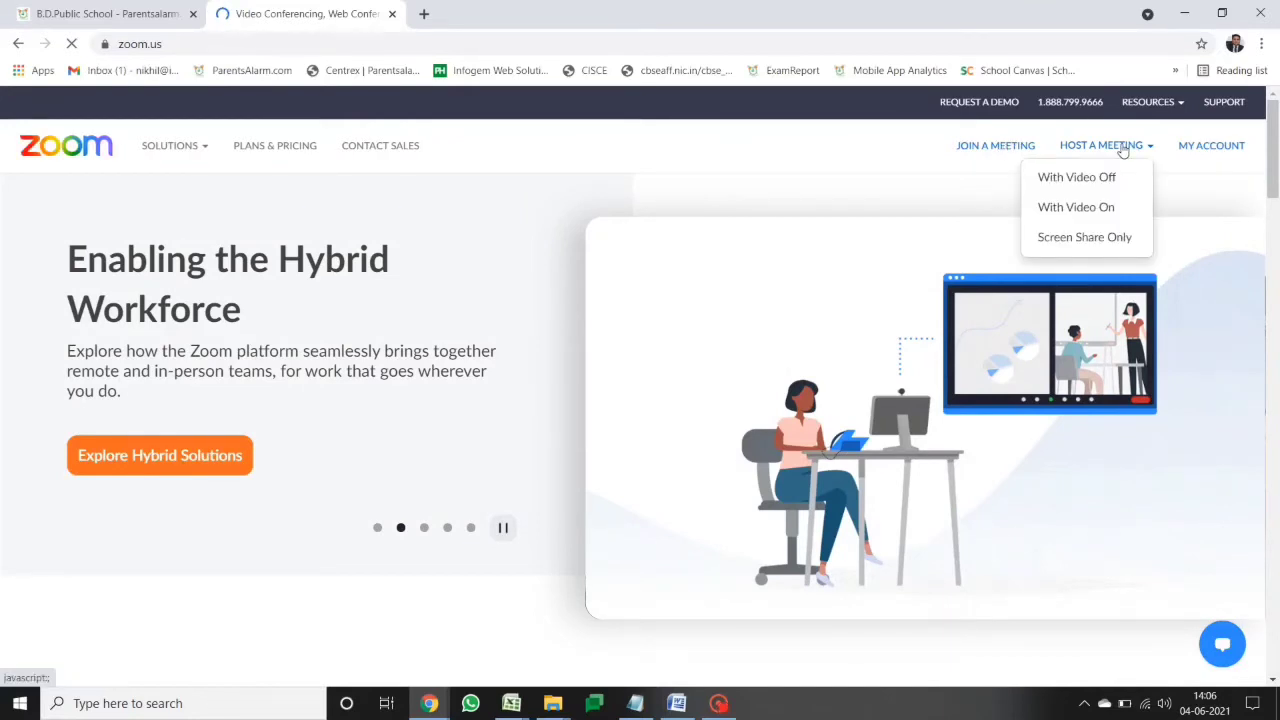
{"action": "left_click", "coordinate": [1123, 148]}
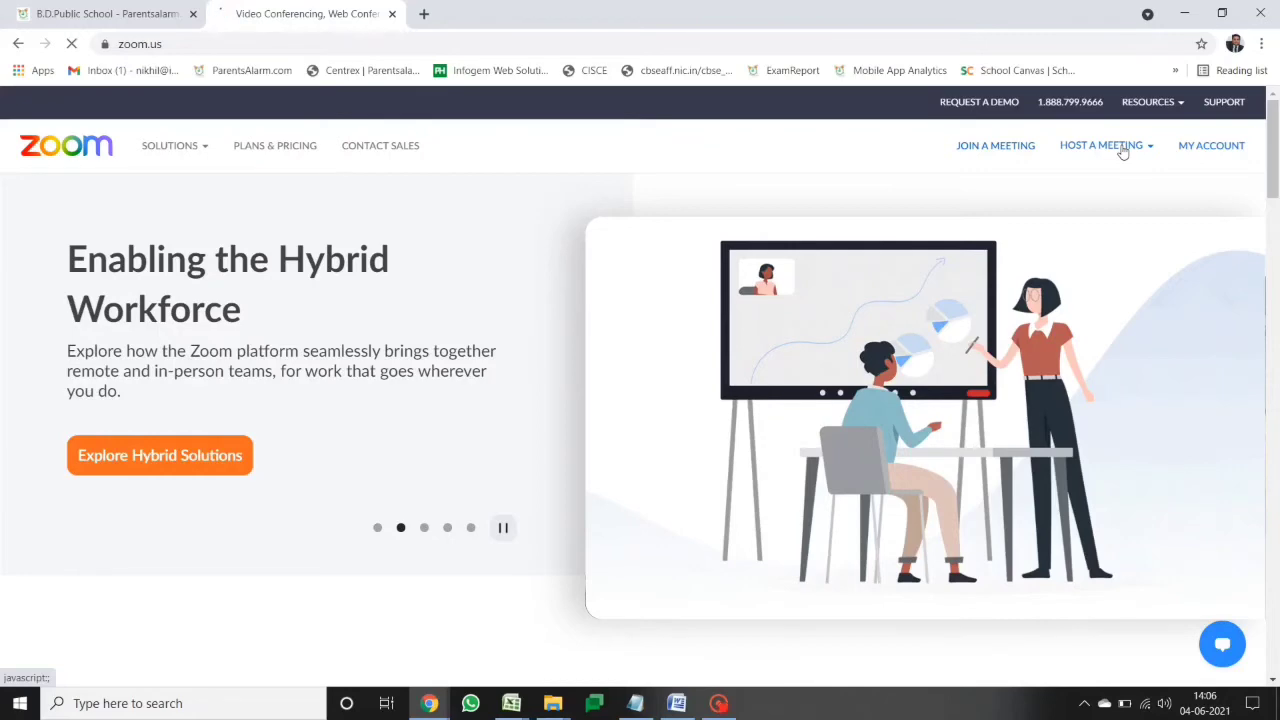
{"action": "mouse_move", "coordinate": [1120, 147]}
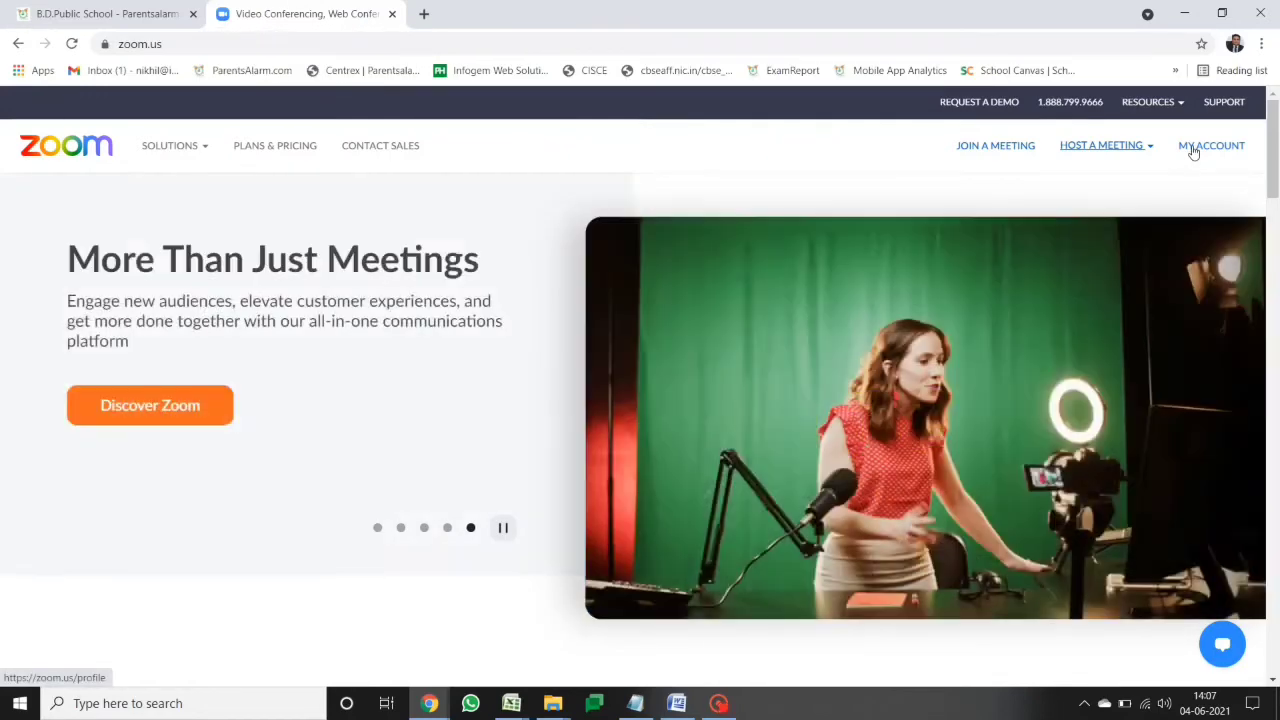
{"action": "left_click", "coordinate": [1193, 151]}
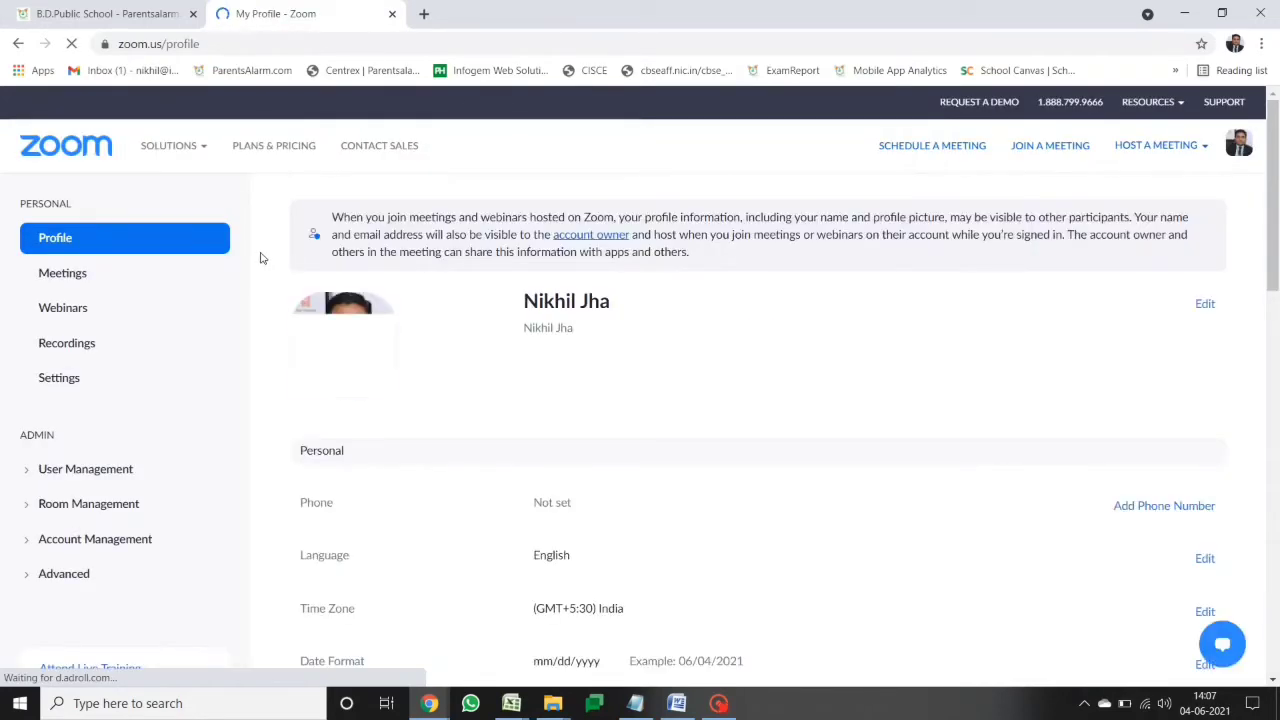
{"action": "left_click", "coordinate": [40, 273]}
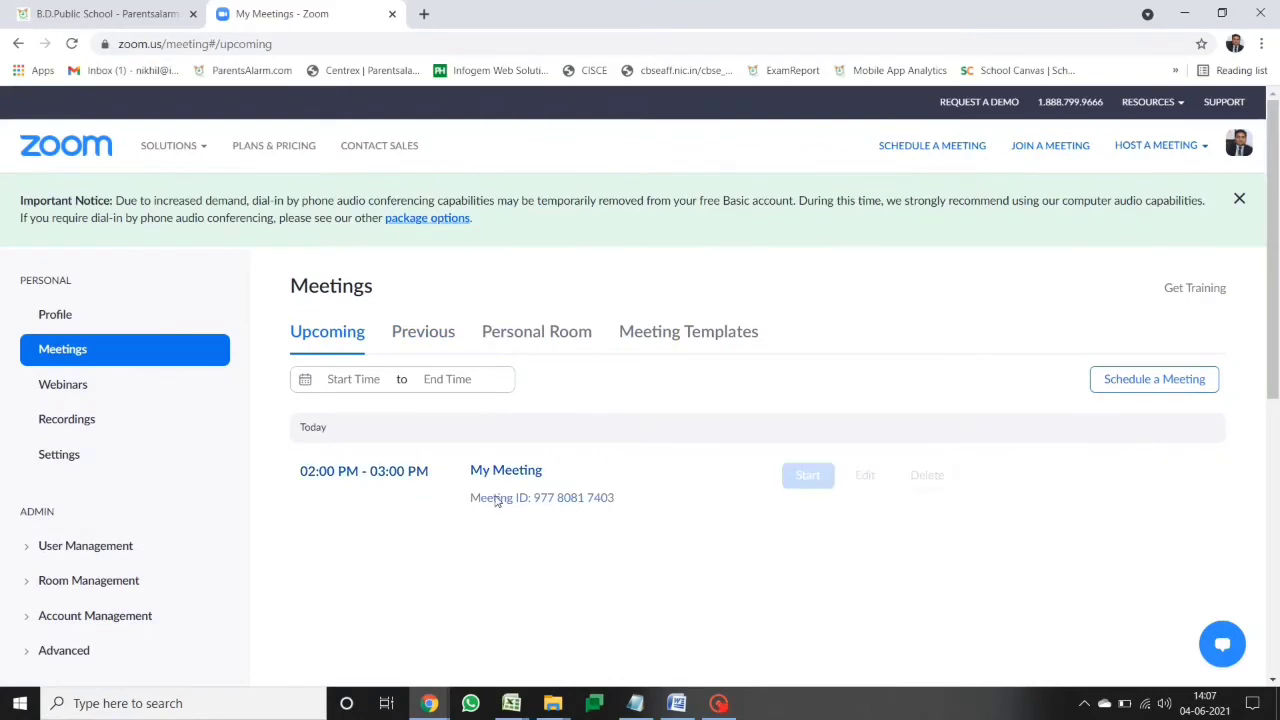
{"action": "left_click", "coordinate": [1129, 384]}
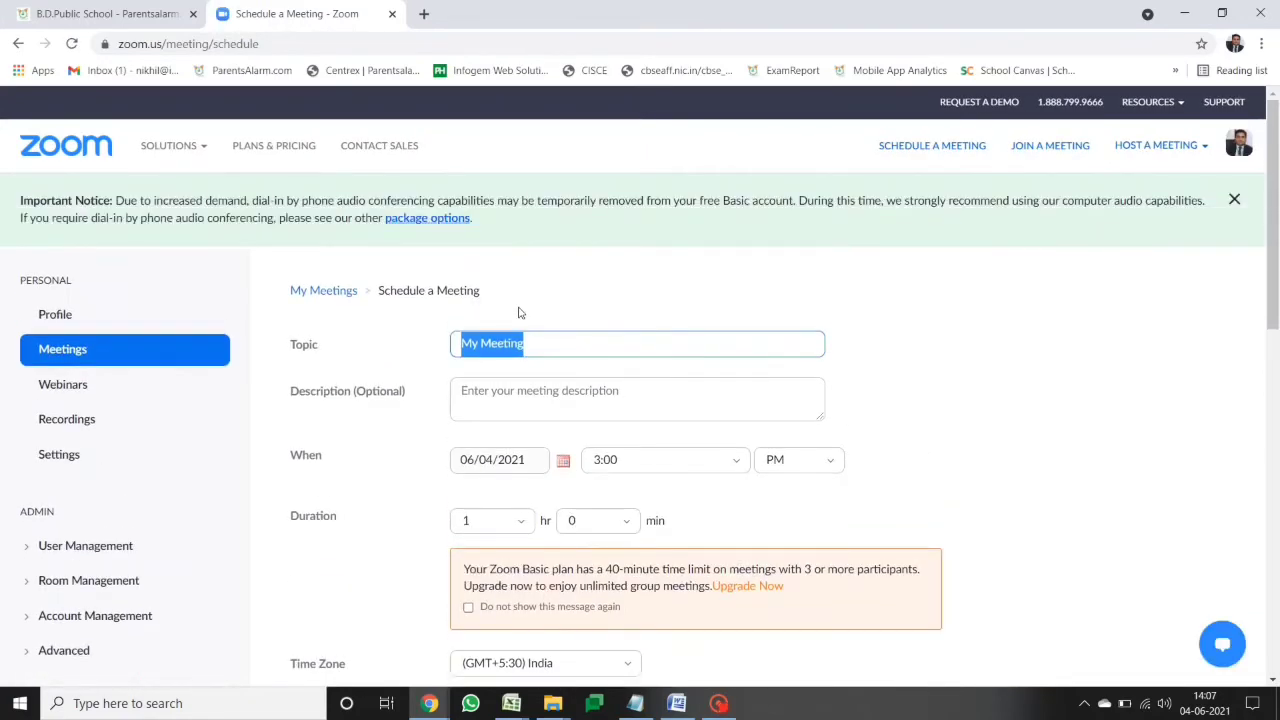
Enter "Zoom Online Meeting" as the meeting's topic and "Training Purpose" as its description
{"action": "type", "text": "Zoom Online"}
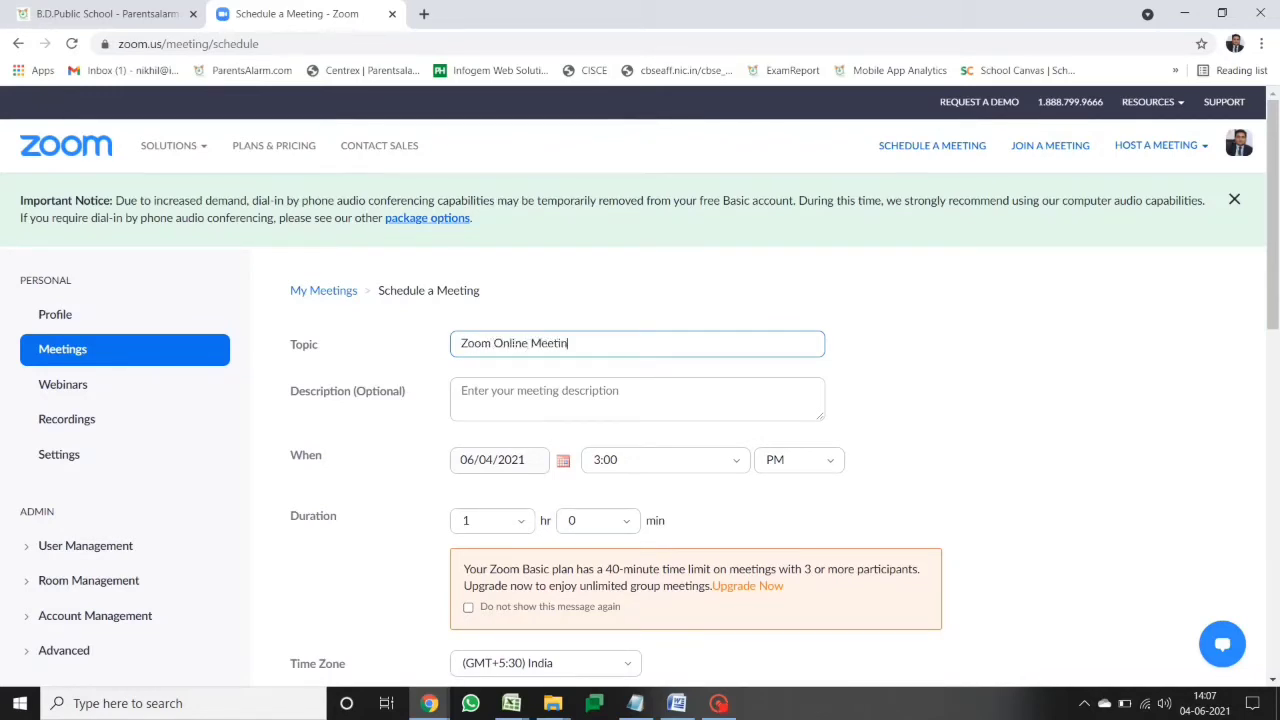
{"action": "type", "text": " Meeting"}
{"action": "left_click", "coordinate": [461, 391]}
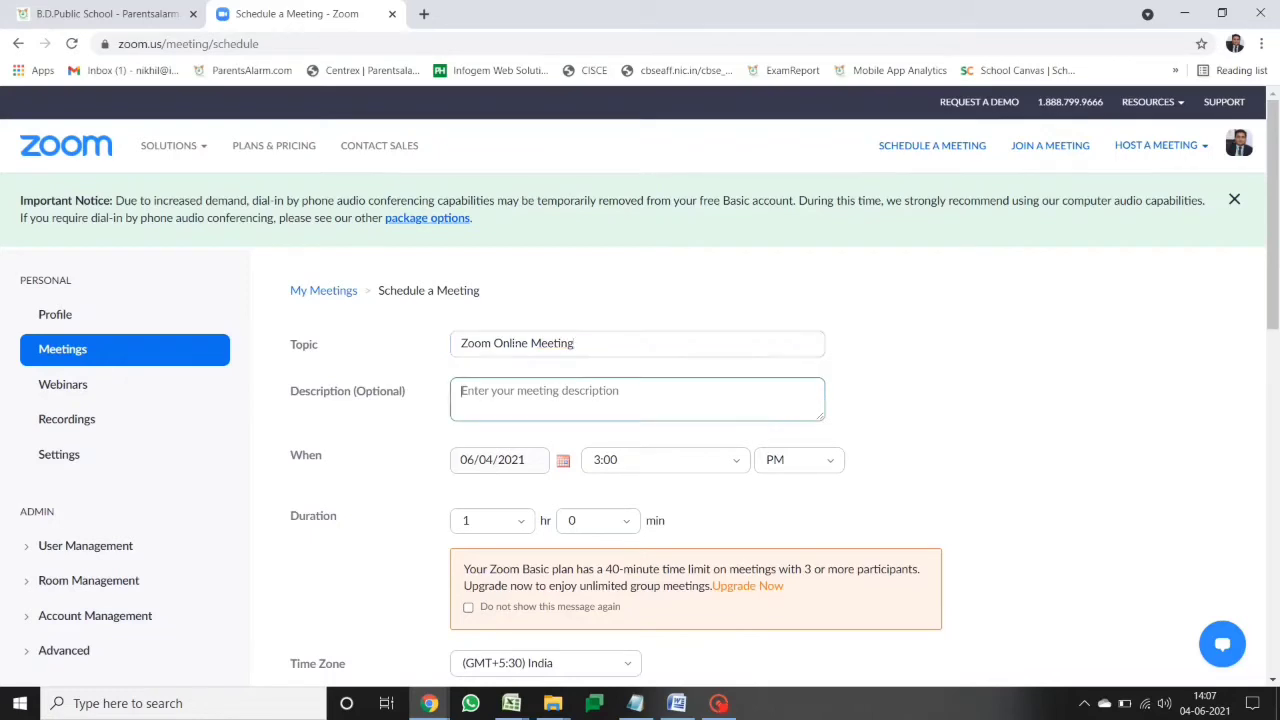
{"action": "type", "text": "Tr"}
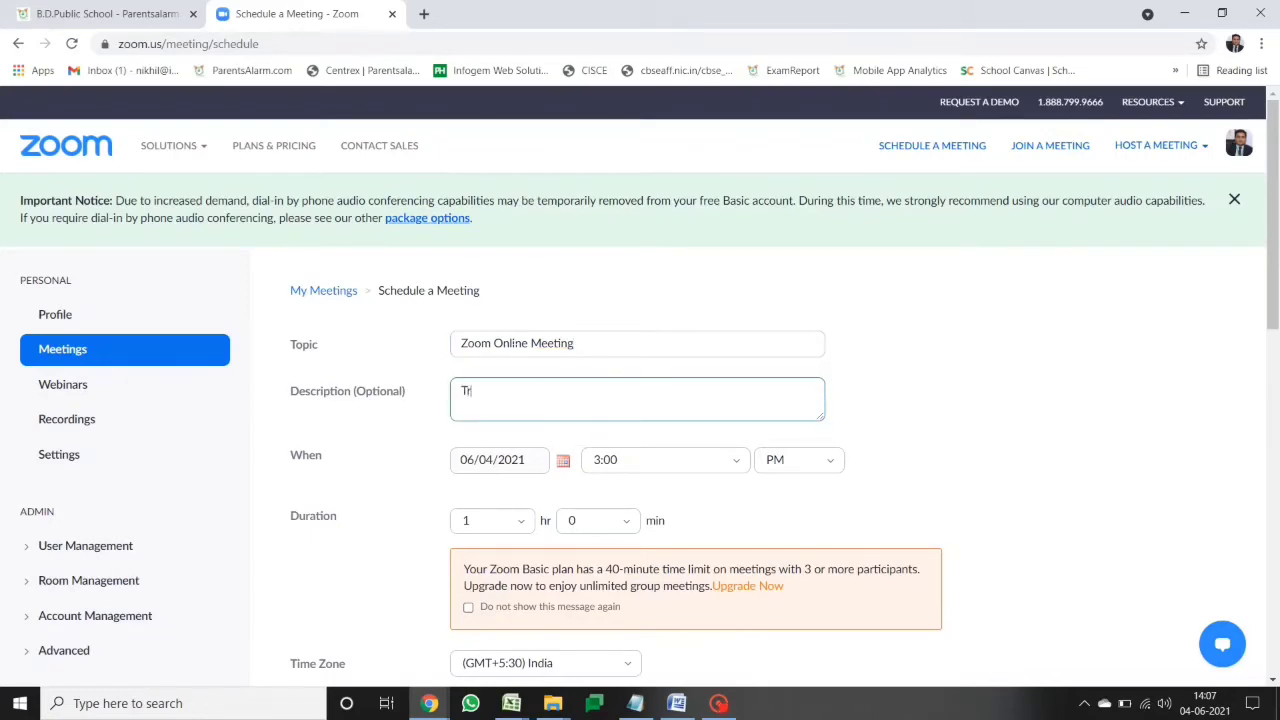
{"action": "type", "text": "aiinign Purpose"}
{"action": "key", "text": "ctrl+BackSpace"}
{"action": "type", "text": "Training Purpose"}
{"action": "key", "text": "Tab"}
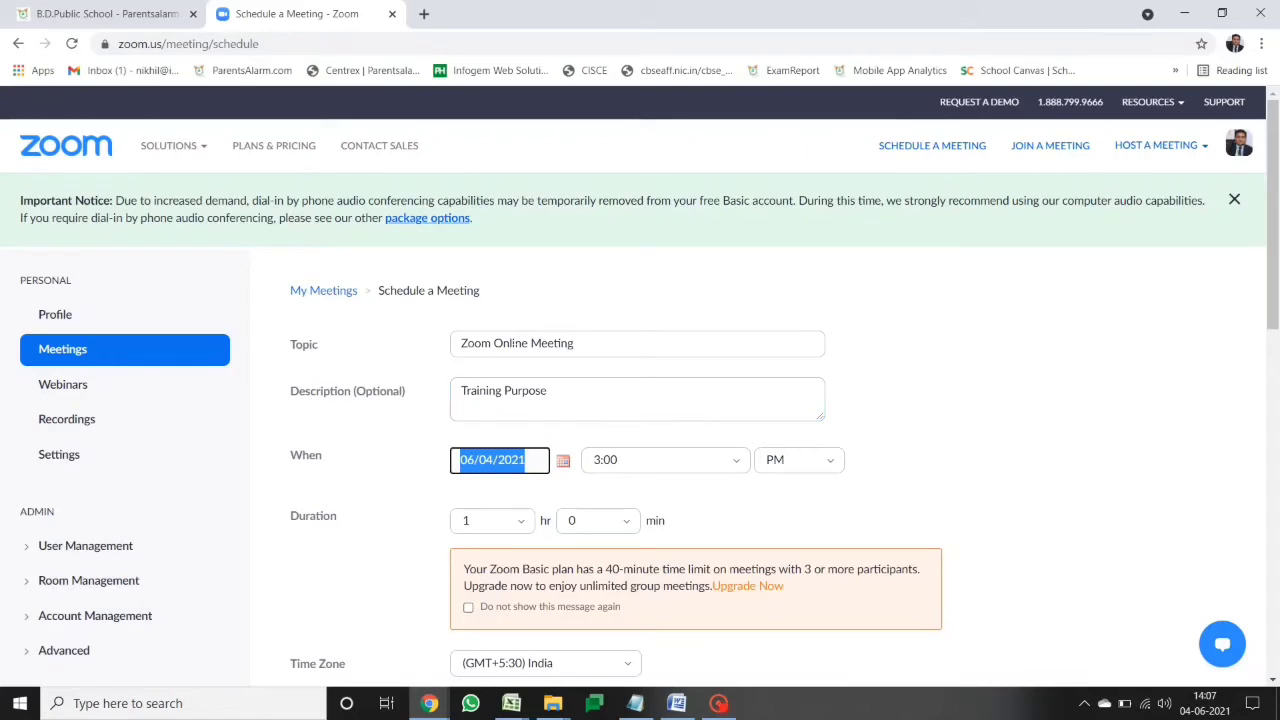
Schedule the meeting for 06/07/2021 at 9:00 AM
{"action": "key", "text": "Tab"}
{"action": "key", "text": "shift+Tab"}
{"action": "left_click", "coordinate": [563, 460]}
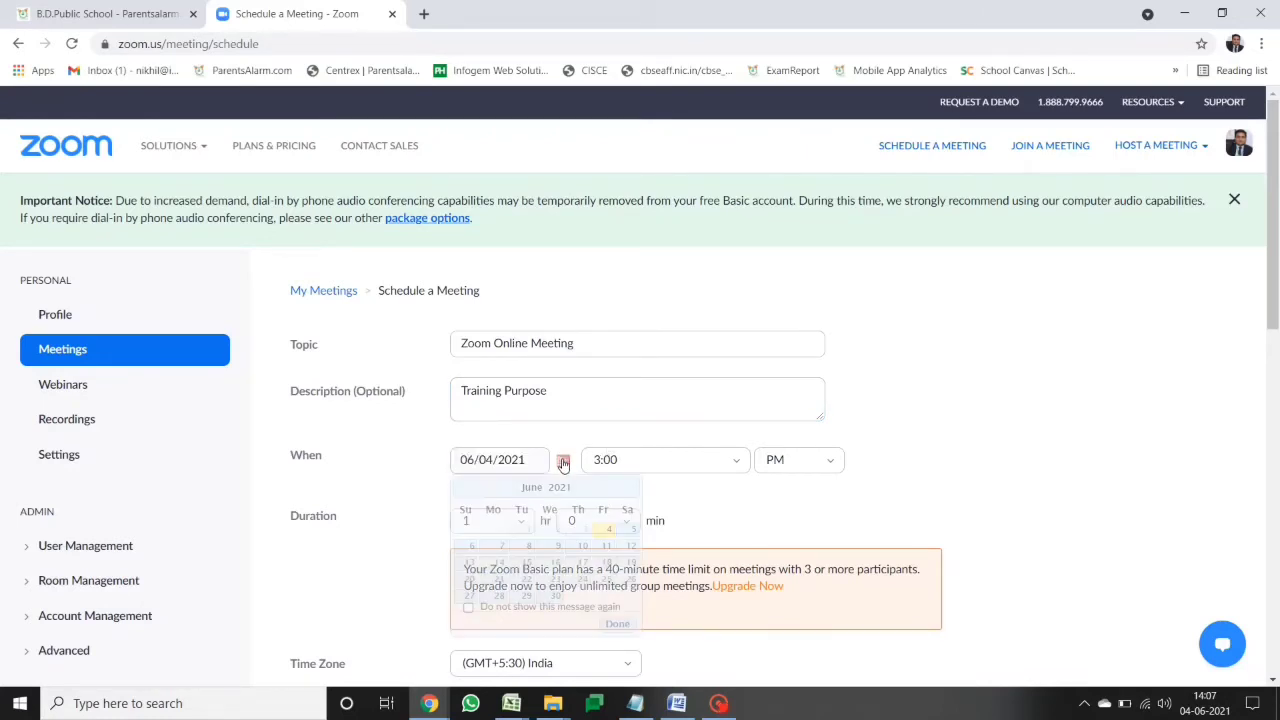
{"action": "left_click", "coordinate": [499, 546]}
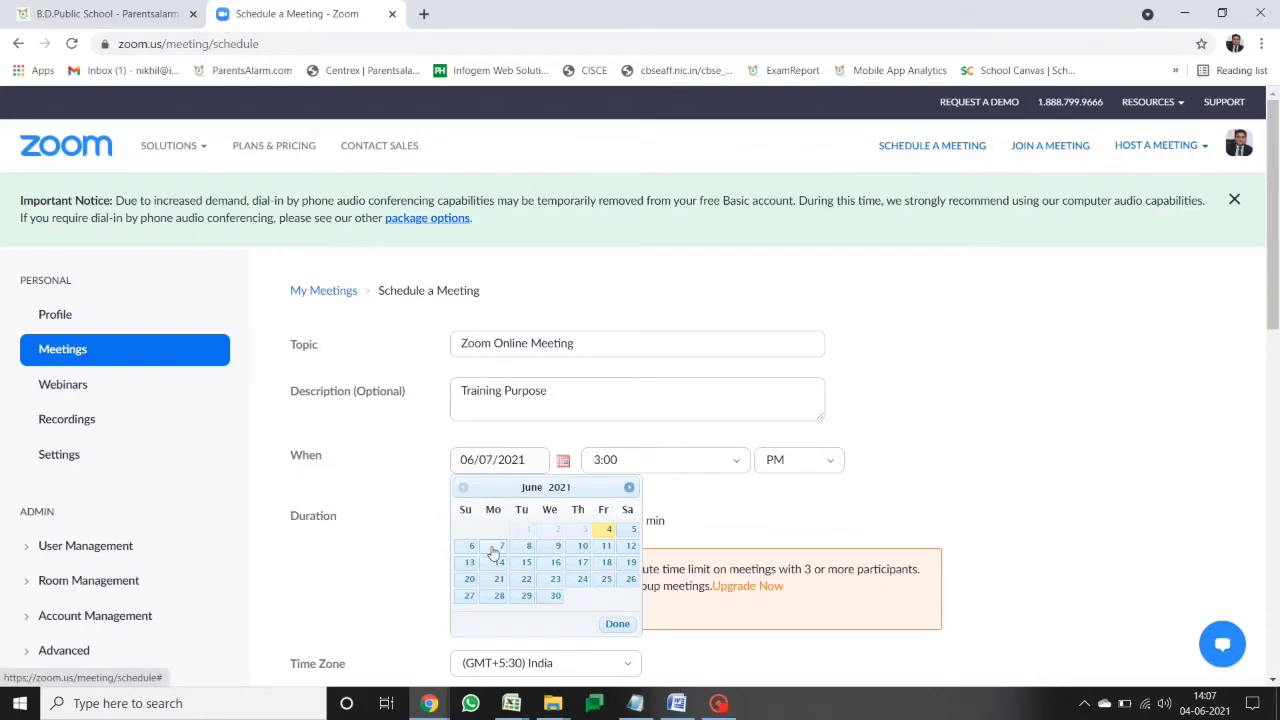
{"action": "left_click", "coordinate": [615, 468]}
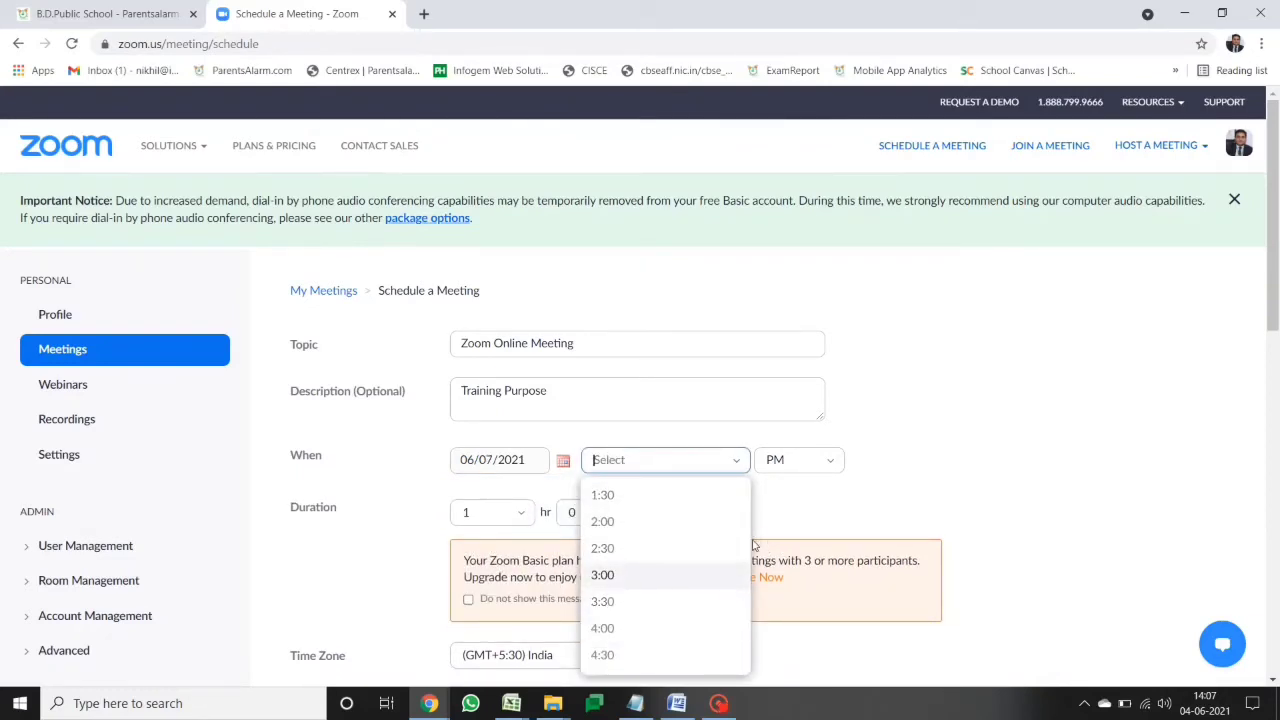
{"action": "left_click_drag", "start_coordinate": [746, 548], "coordinate": [746, 616]}
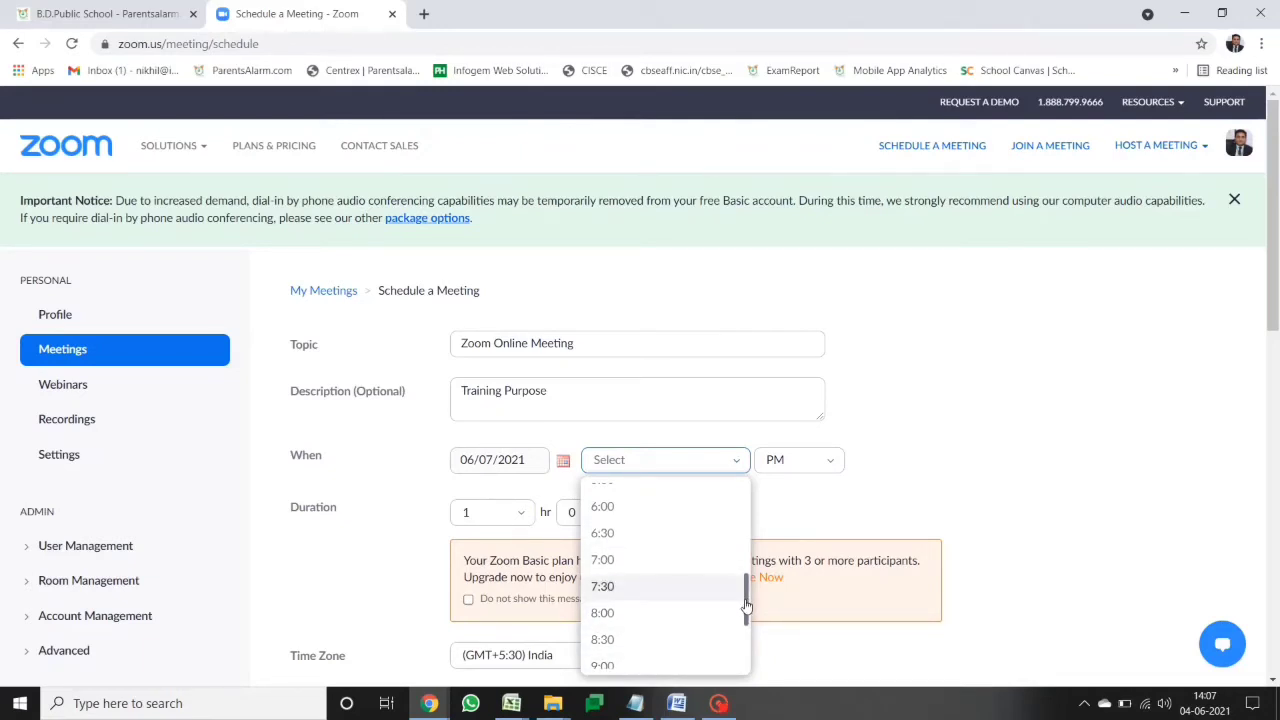
{"action": "left_click_drag", "start_coordinate": [746, 604], "coordinate": [746, 617]}
{"action": "scroll", "coordinate": [660, 606], "scroll_direction": "down", "scroll_amount": 1}
{"action": "left_click", "coordinate": [627, 611]}
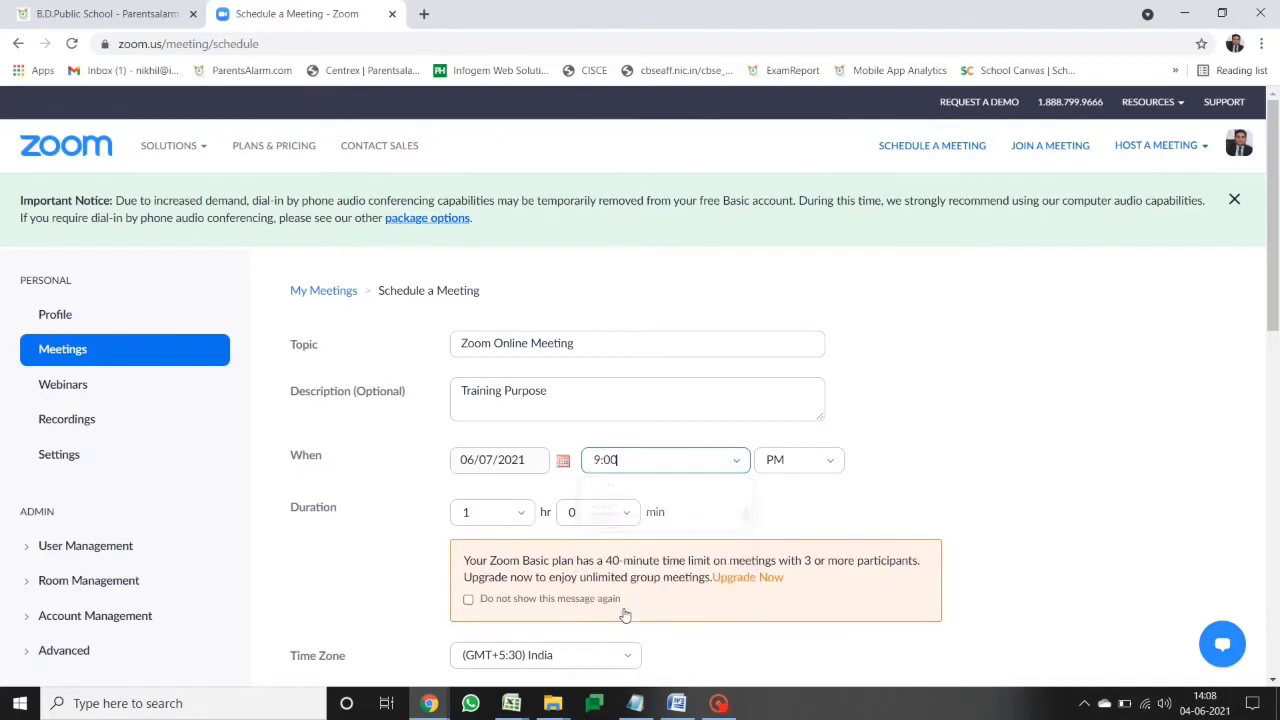
{"action": "left_click", "coordinate": [796, 462]}
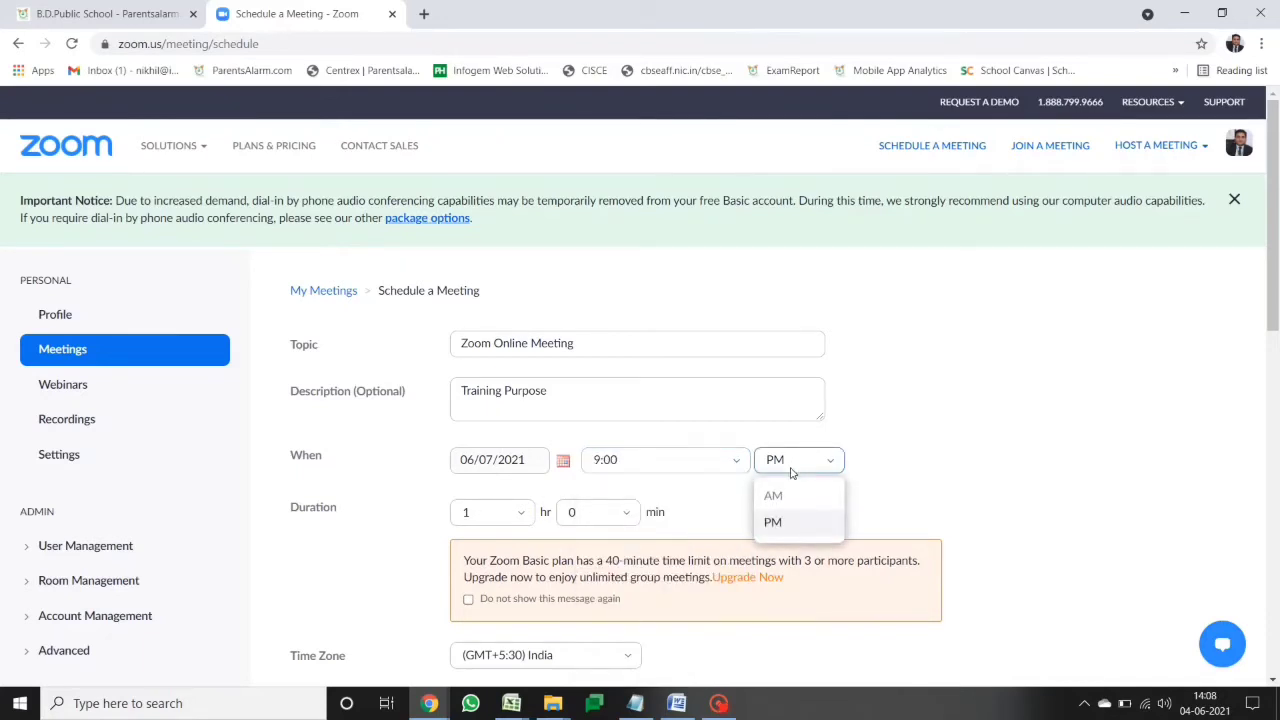
{"action": "left_click", "coordinate": [779, 497]}
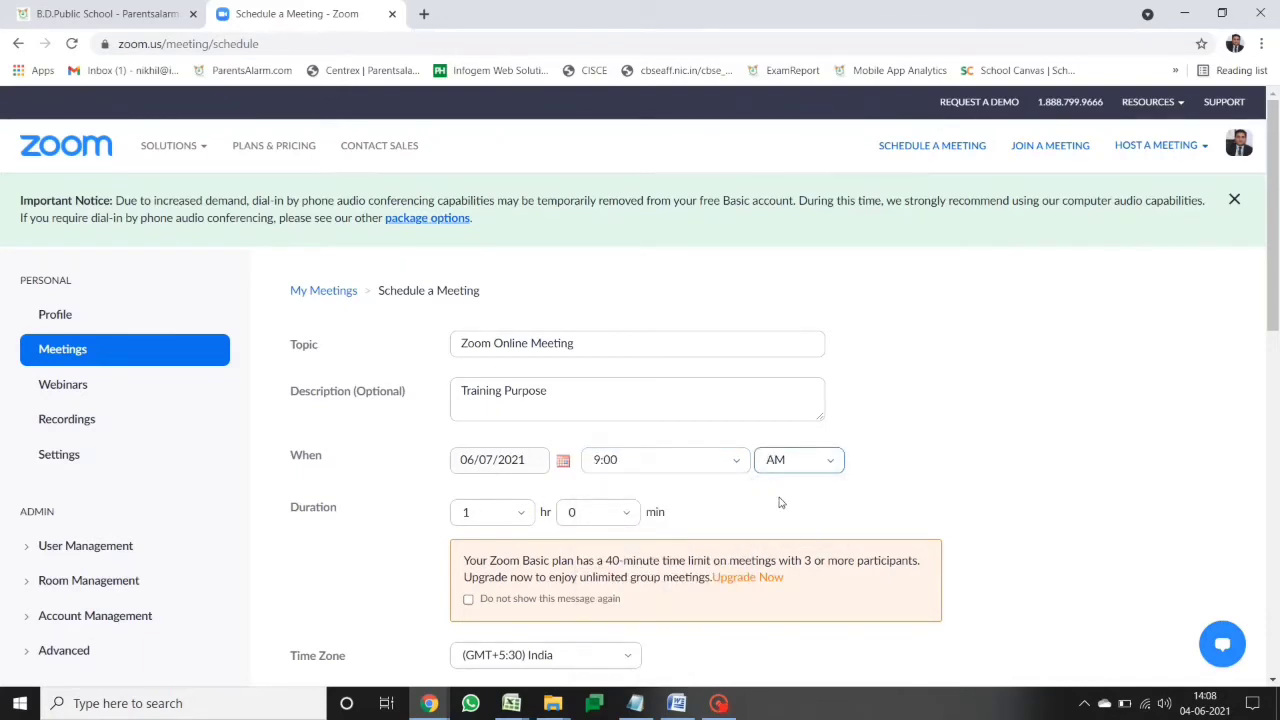
Set the meeting's duration to 0 hr 45 min and save the meeting
{"action": "left_click", "coordinate": [781, 503]}
{"action": "key", "text": "Tab"}
{"action": "key", "text": "space"}
{"action": "key", "text": "Up"}
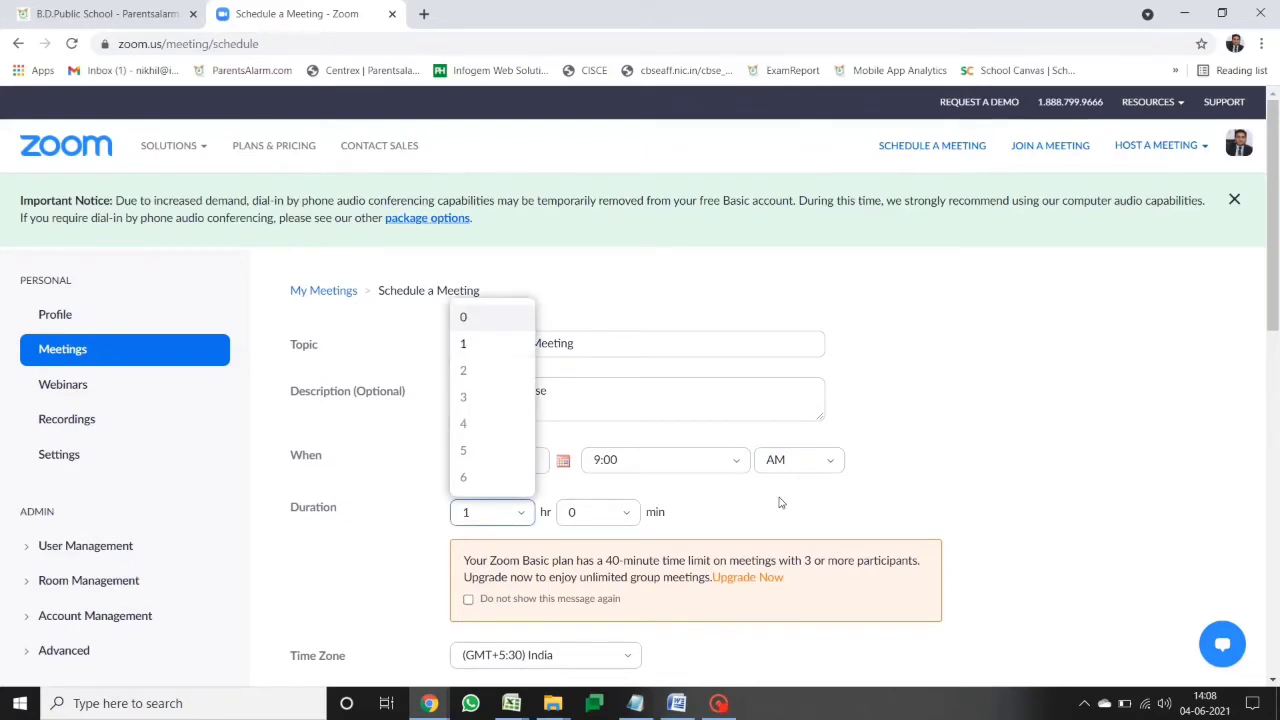
{"action": "key", "text": "Return"}
{"action": "key", "text": "Tab"}
{"action": "key", "text": "Tab"}
{"action": "key", "text": "Down"}
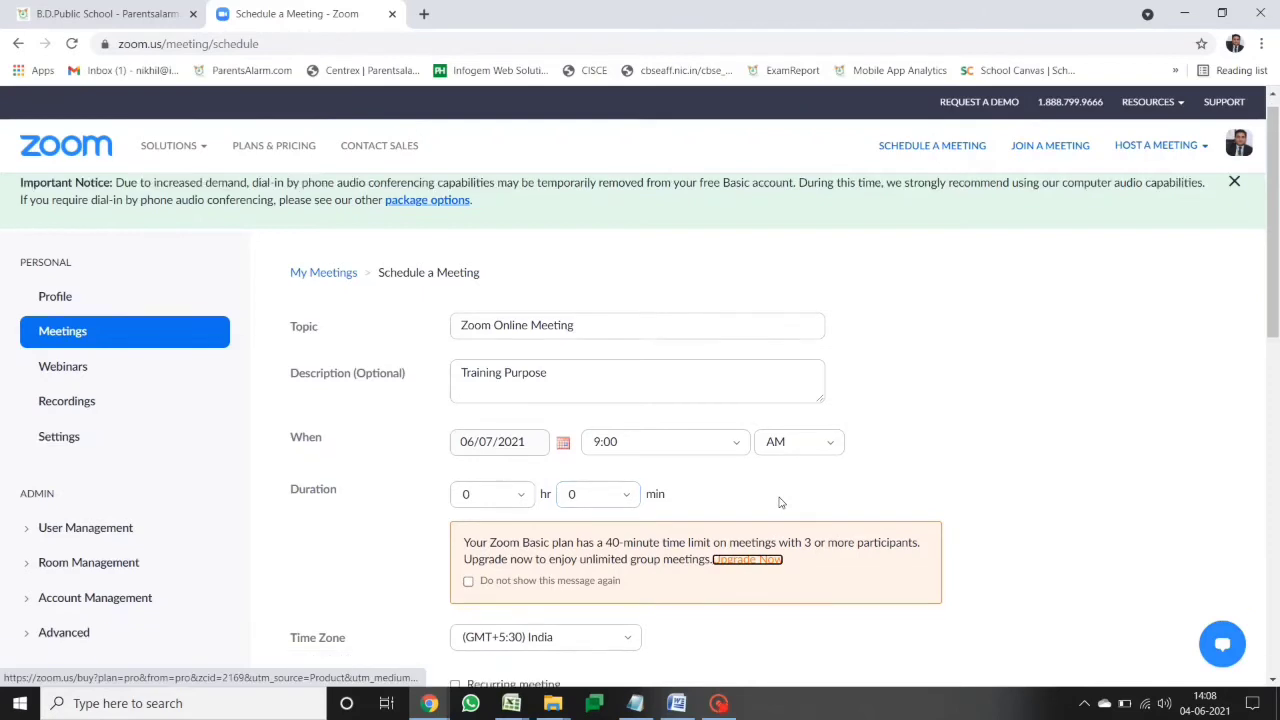
{"action": "left_click", "coordinate": [617, 474]}
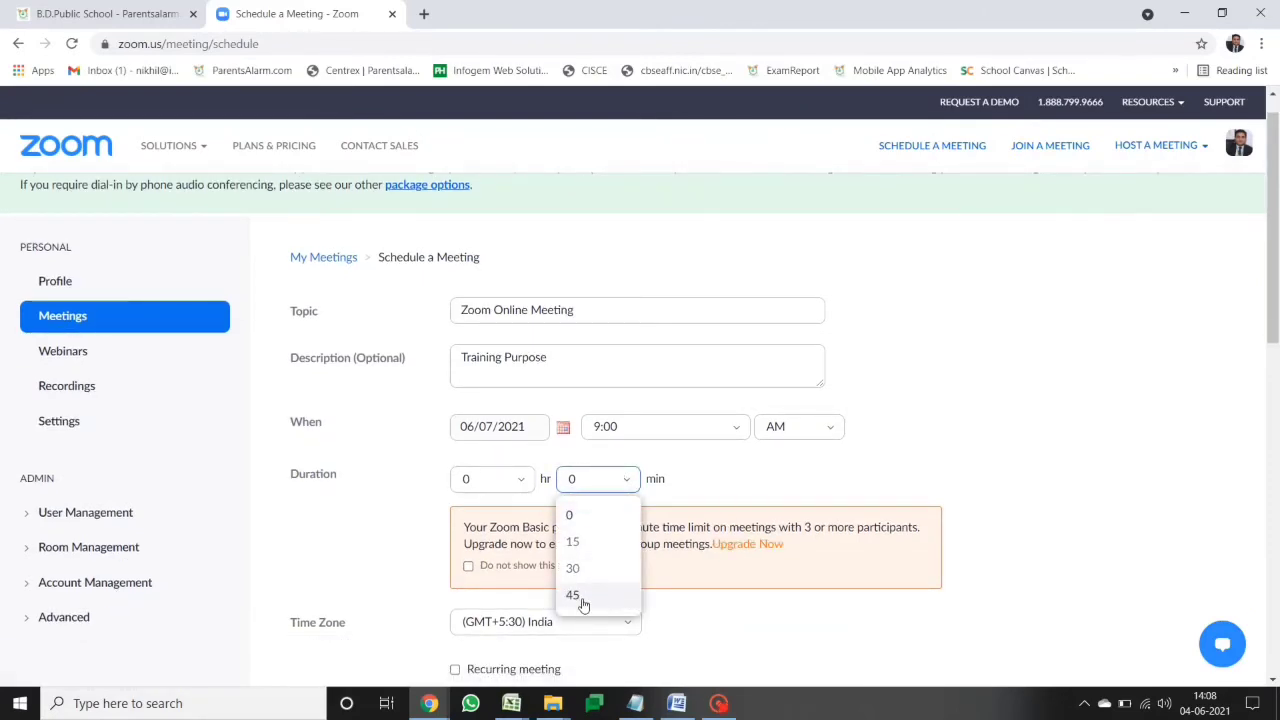
{"action": "left_click", "coordinate": [578, 596]}
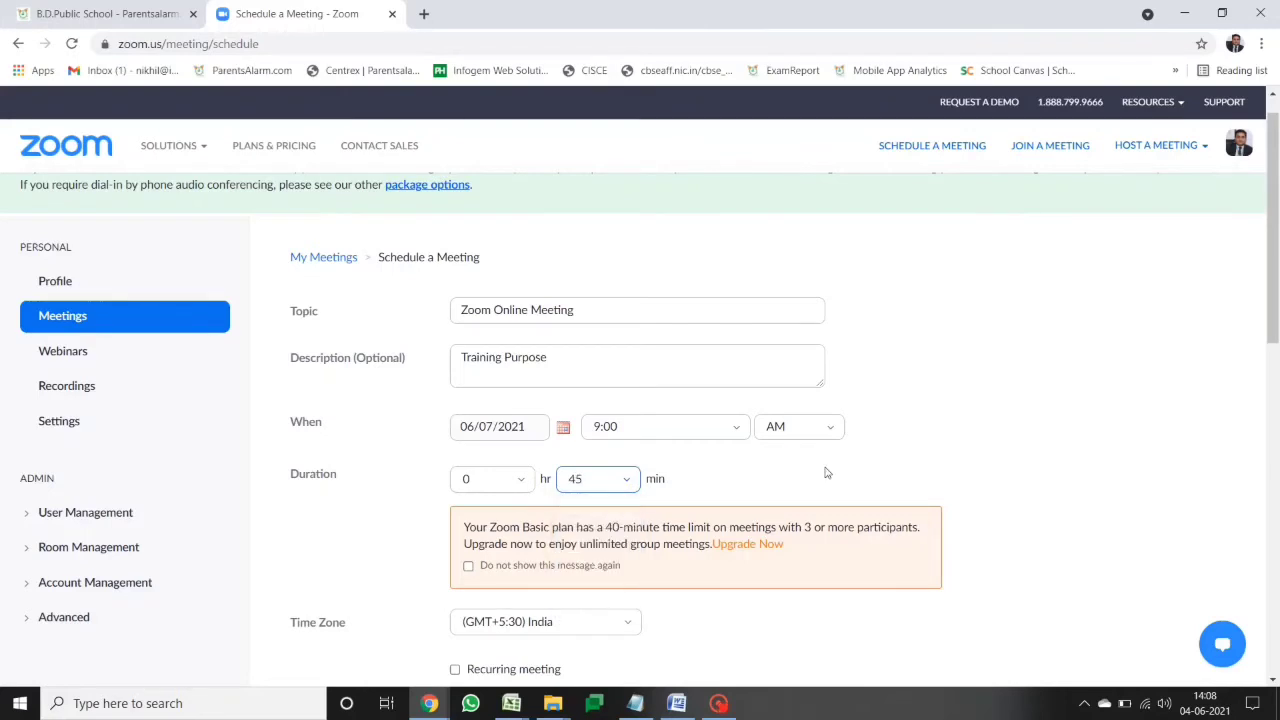
{"action": "left_click", "coordinate": [855, 478]}
{"action": "left_click", "coordinate": [1276, 403]}
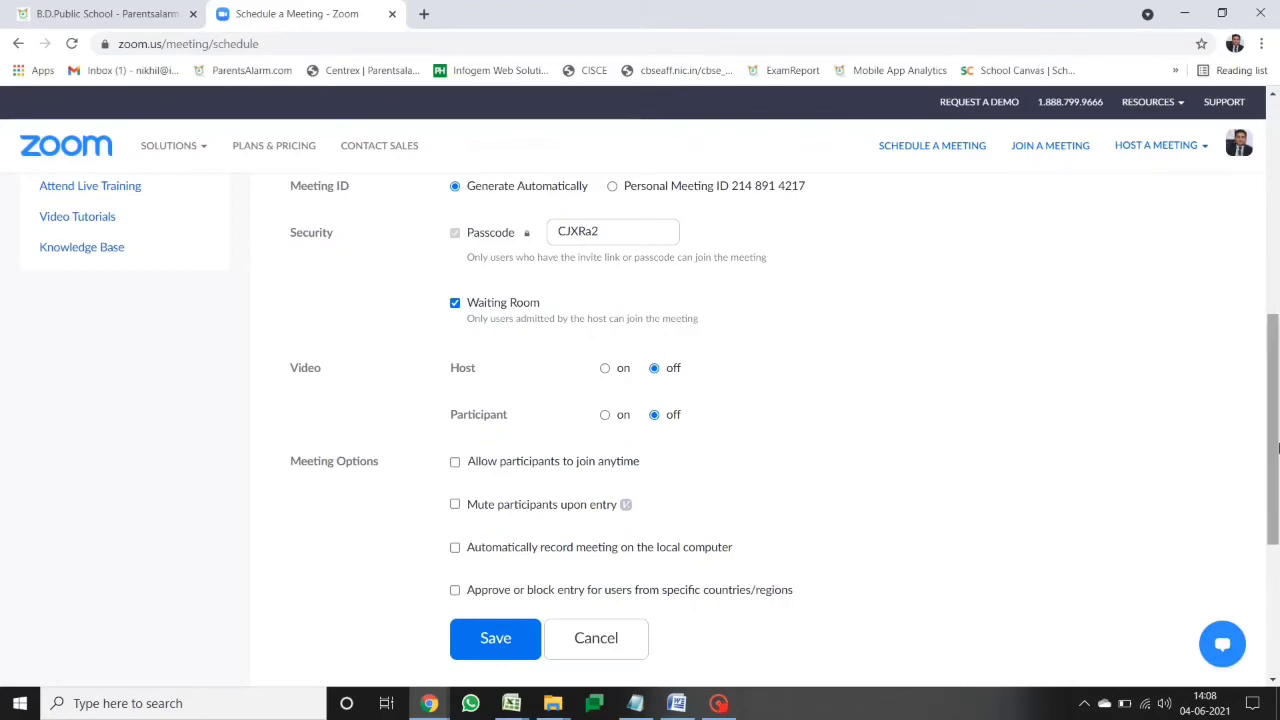
{"action": "left_click", "coordinate": [508, 643]}
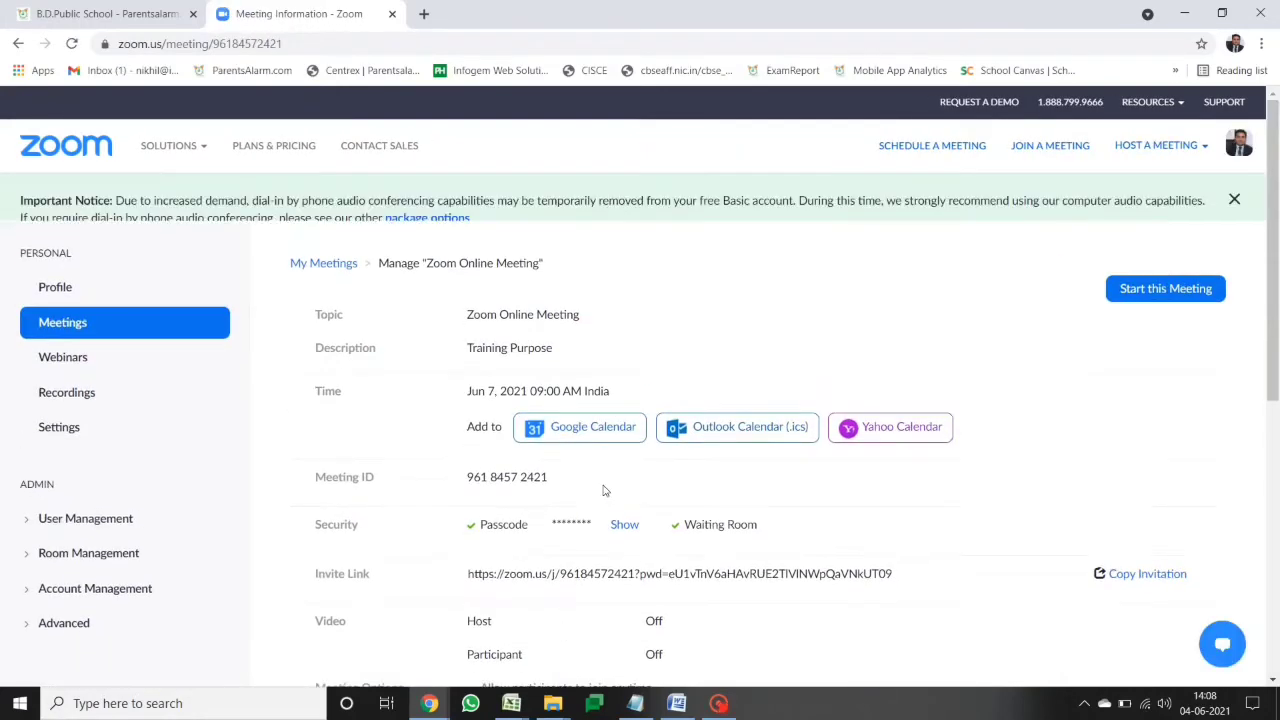
Copy only the join link from the saved meeting's invitation text and close the invitation
{"action": "left_click_drag", "start_coordinate": [1273, 383], "coordinate": [1273, 478]}
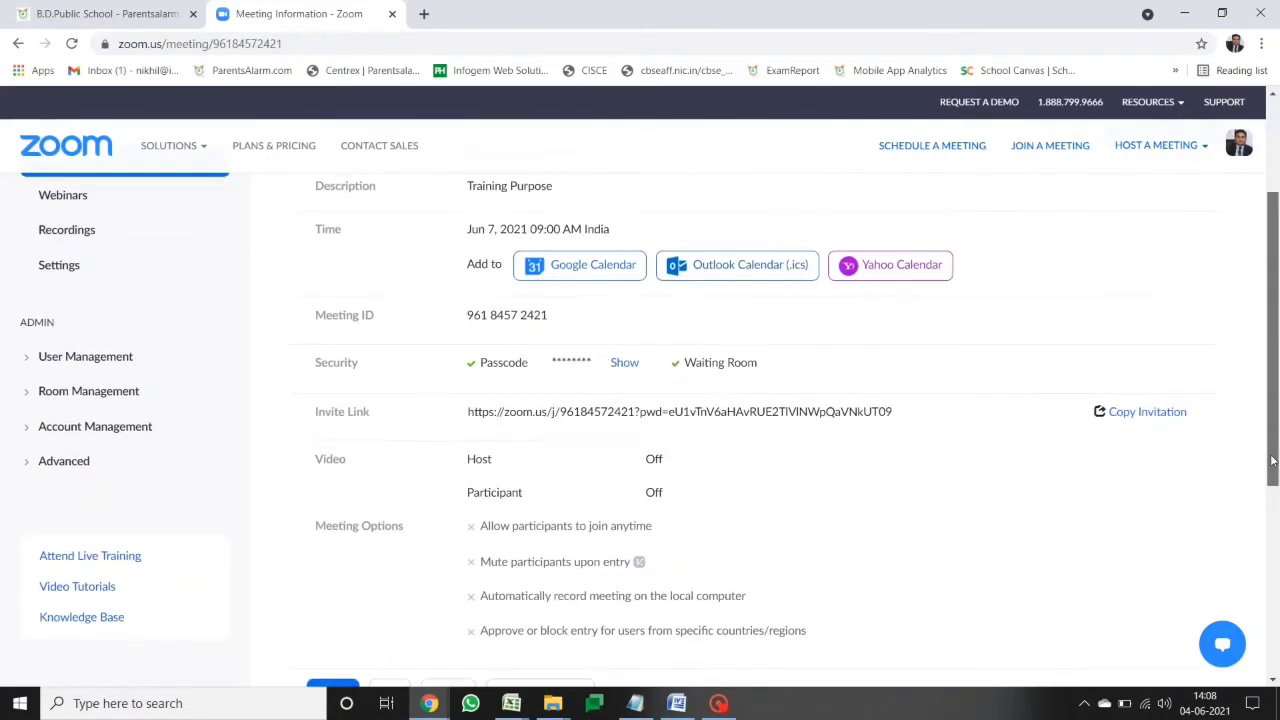
{"action": "left_click", "coordinate": [1160, 413]}
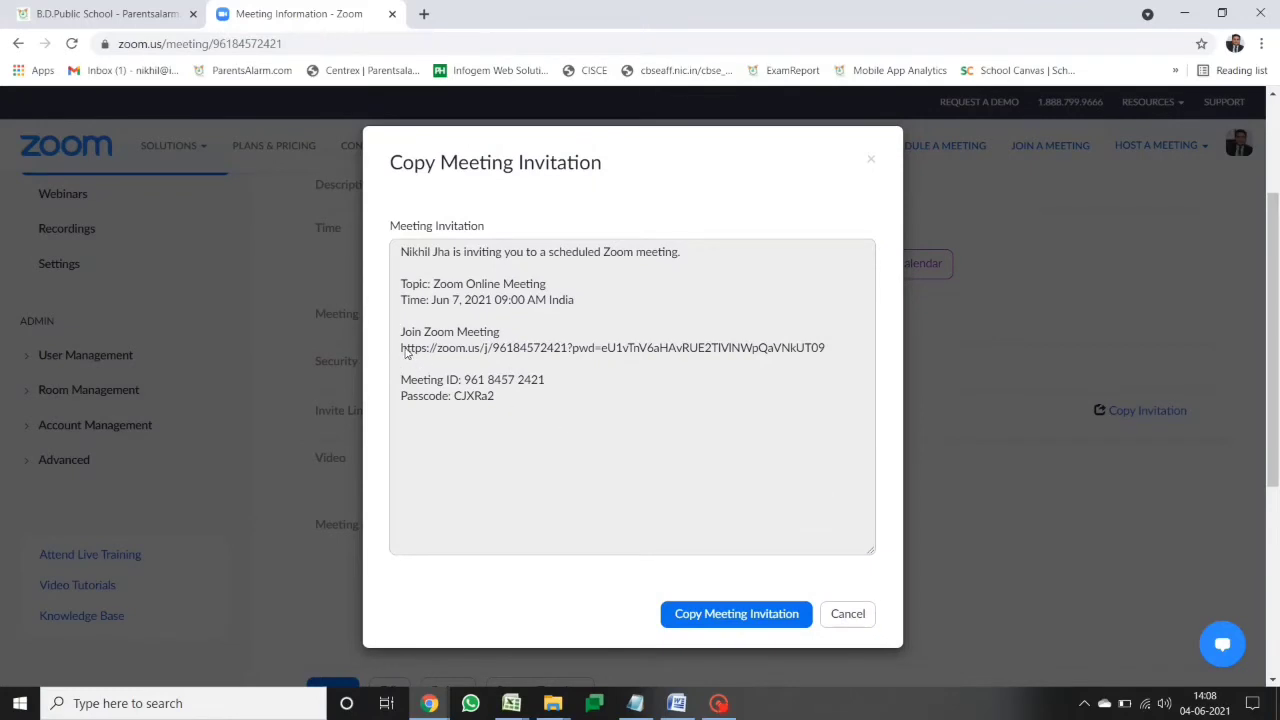
{"action": "left_click_drag", "start_coordinate": [401, 349], "coordinate": [621, 357]}
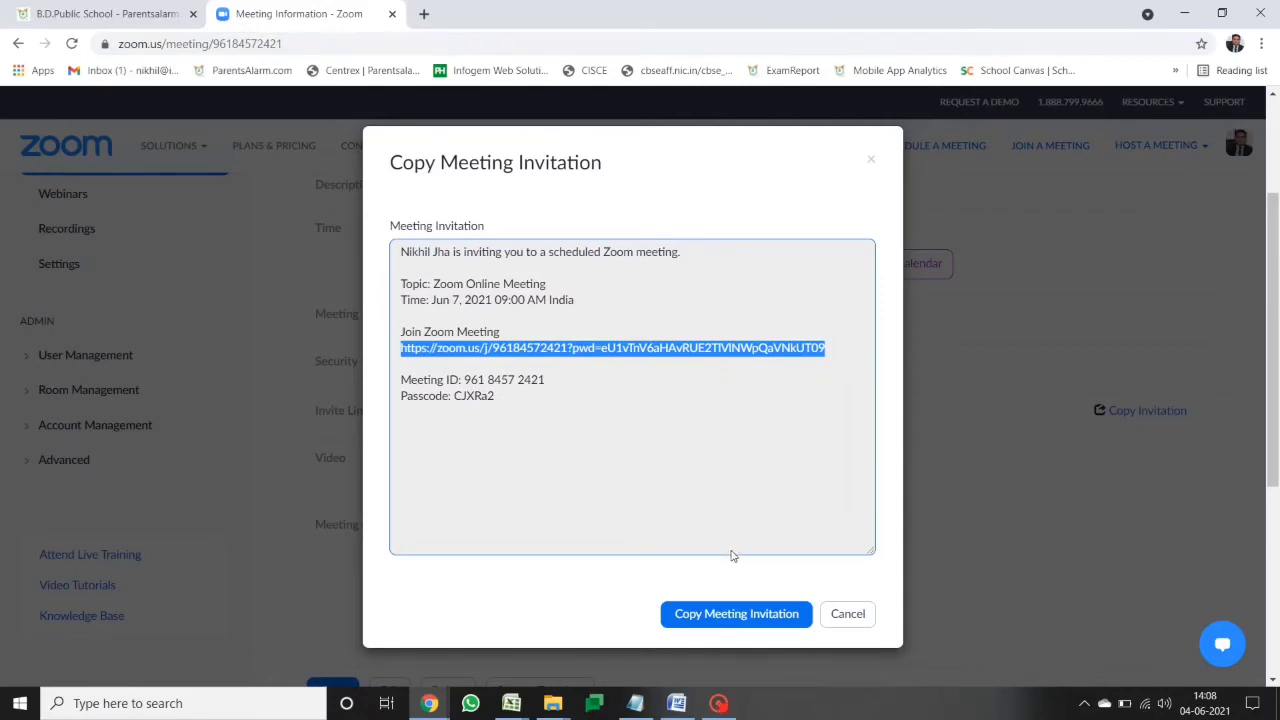
{"action": "right_click", "coordinate": [648, 352]}
{"action": "left_click", "coordinate": [668, 360]}
{"action": "left_click", "coordinate": [836, 615]}
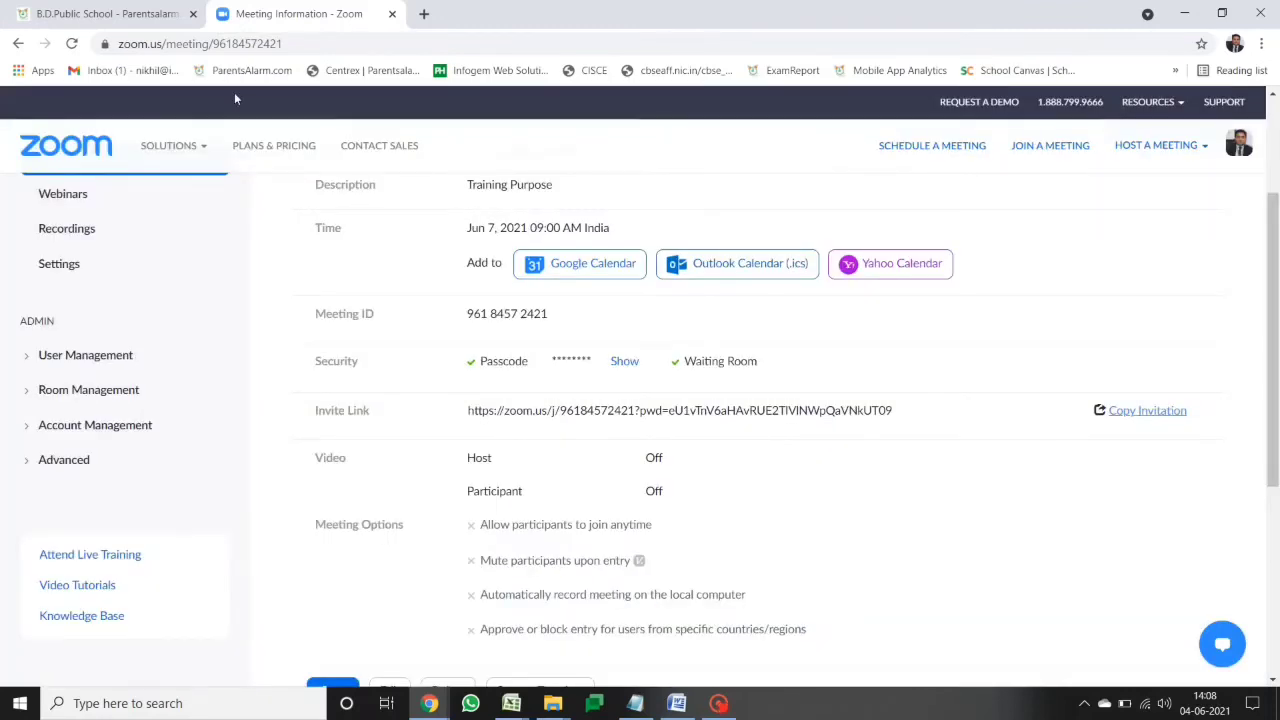
Return to the school portal's Add Class form, enter "Training" as the description and paste the Zoom join link as the Url
{"action": "left_click", "coordinate": [95, 13]}
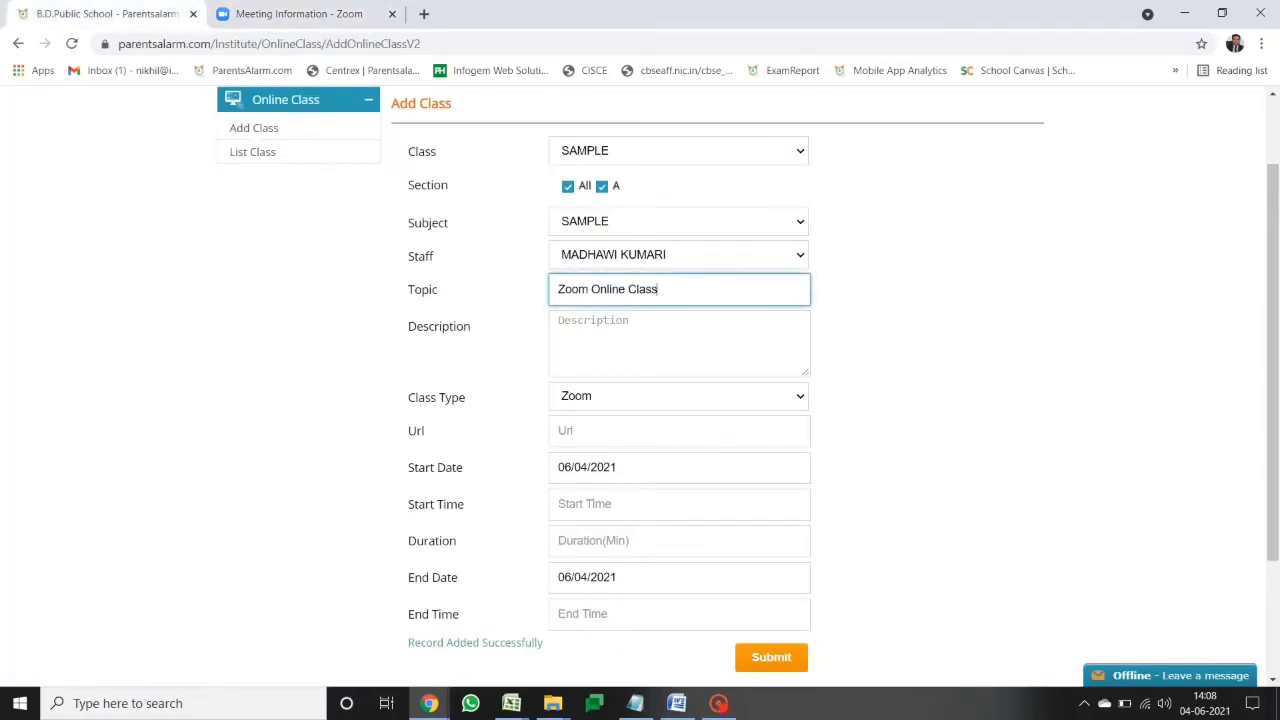
{"action": "left_click", "coordinate": [600, 330]}
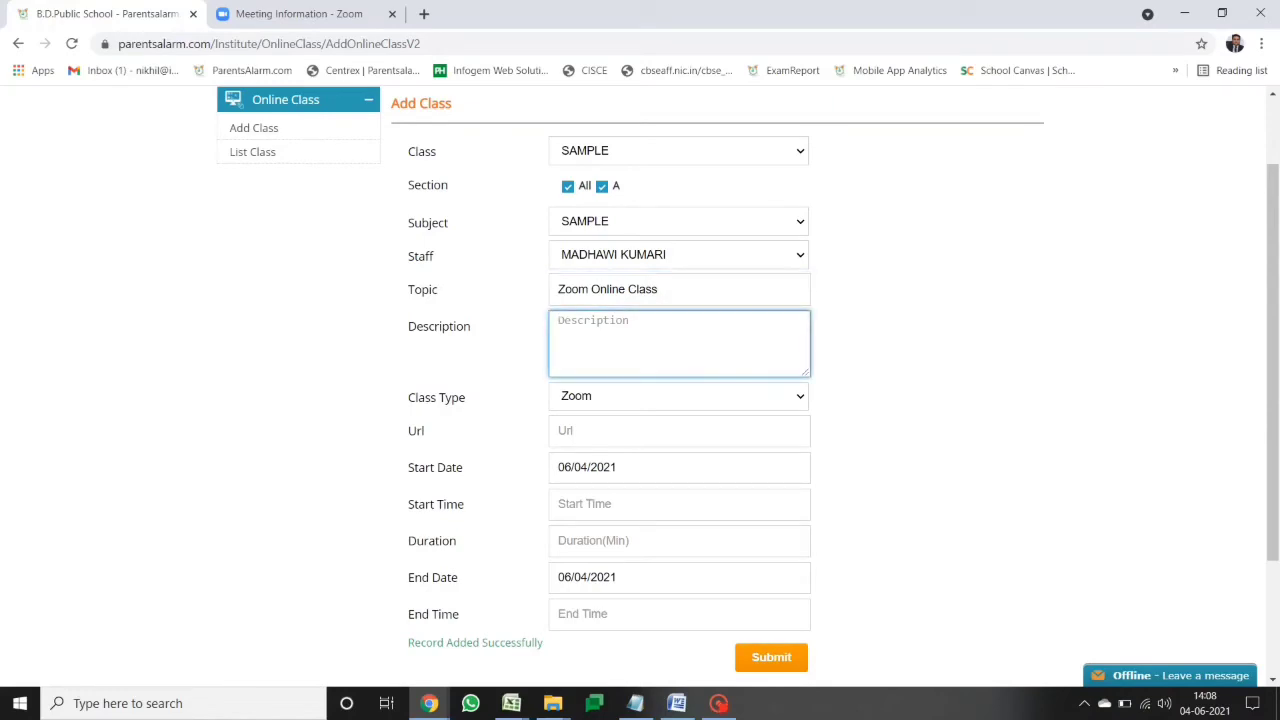
{"action": "type", "text": "Traijning"}
{"action": "key", "text": "ctrl+a"}
{"action": "key", "text": "BackSpace"}
{"action": "type", "text": "Tr"}
{"action": "left_click", "coordinate": [620, 431]}
{"action": "key", "text": "ctrl+v"}
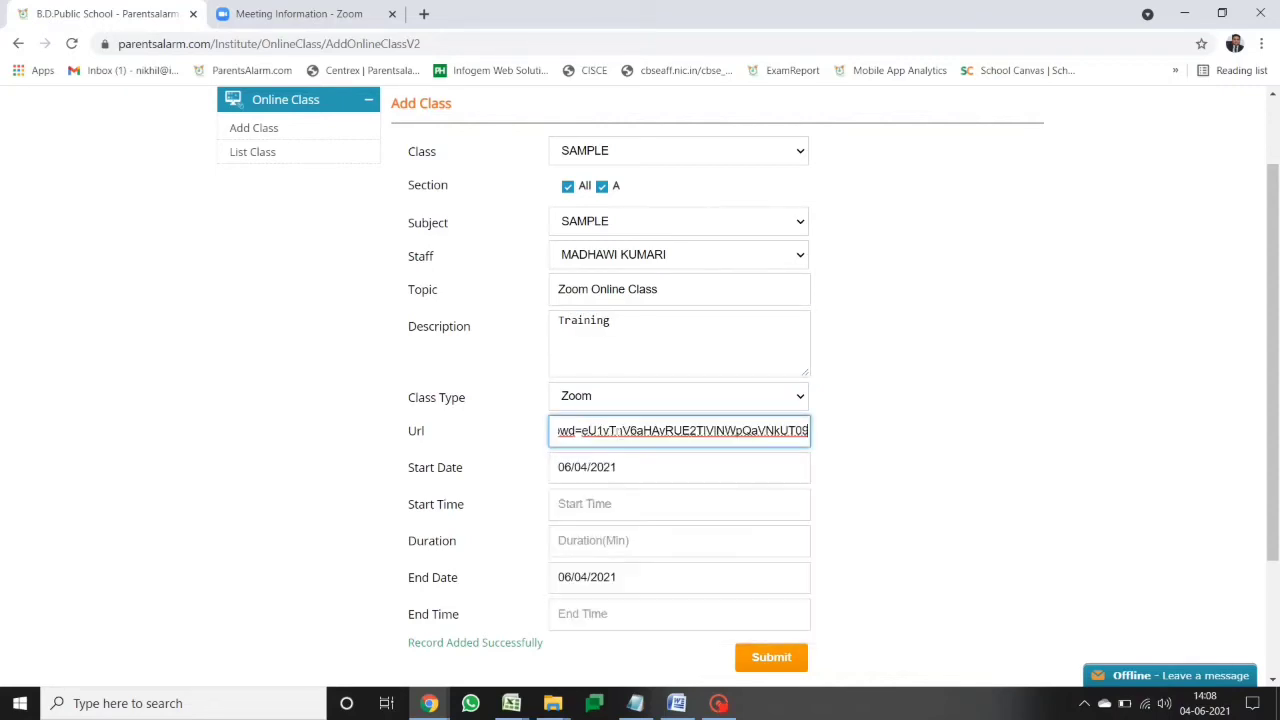
Set the start time of the Zoom class to 09:00 AM
{"action": "left_click", "coordinate": [958, 471]}
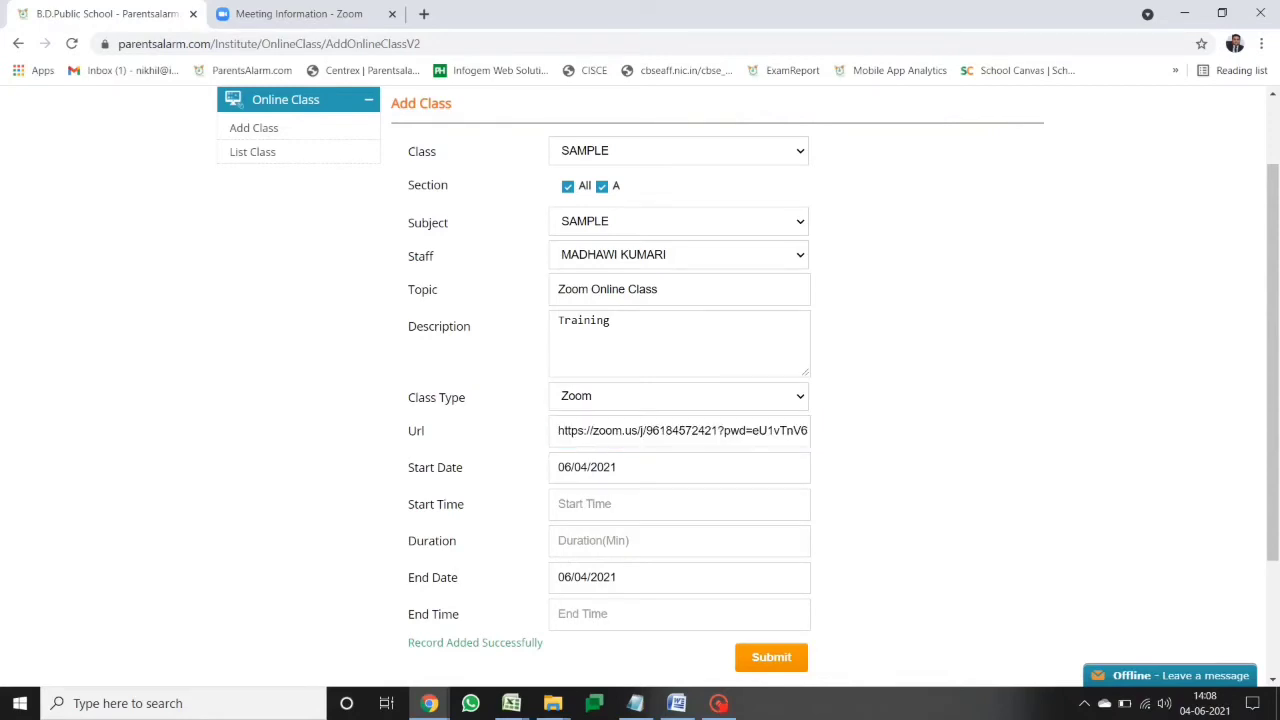
{"action": "left_click", "coordinate": [625, 504]}
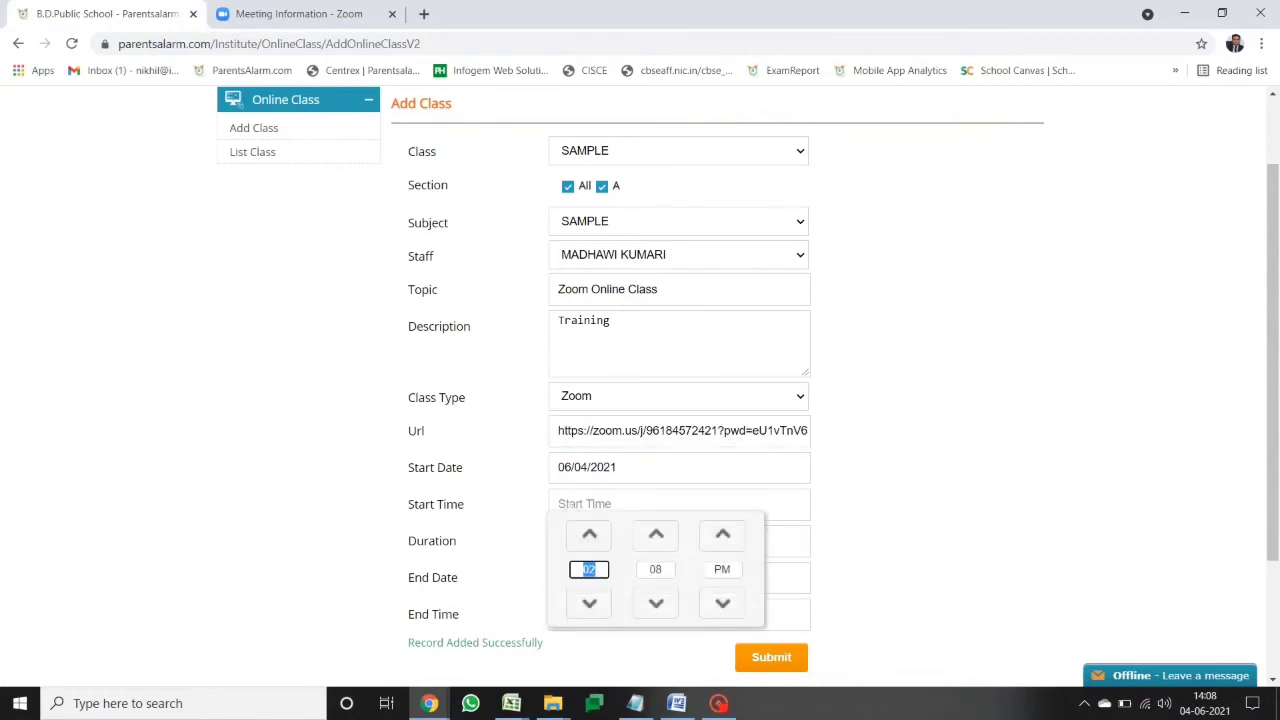
{"action": "left_click", "coordinate": [590, 536]}
{"action": "left_click", "coordinate": [590, 536]}
{"action": "left_click", "coordinate": [590, 536]}
{"action": "left_click", "coordinate": [590, 536]}
{"action": "left_click", "coordinate": [591, 537]}
{"action": "left_click", "coordinate": [591, 537]}
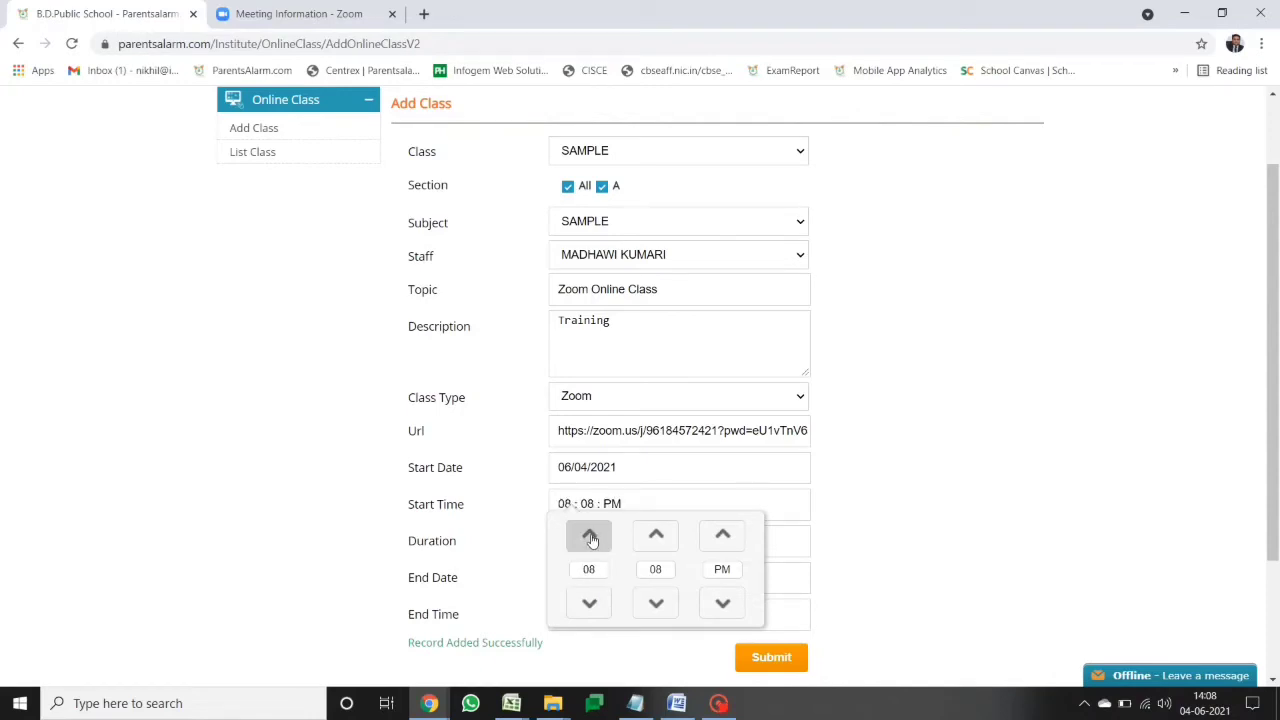
{"action": "left_click", "coordinate": [590, 604]}
{"action": "left_click", "coordinate": [664, 536]}
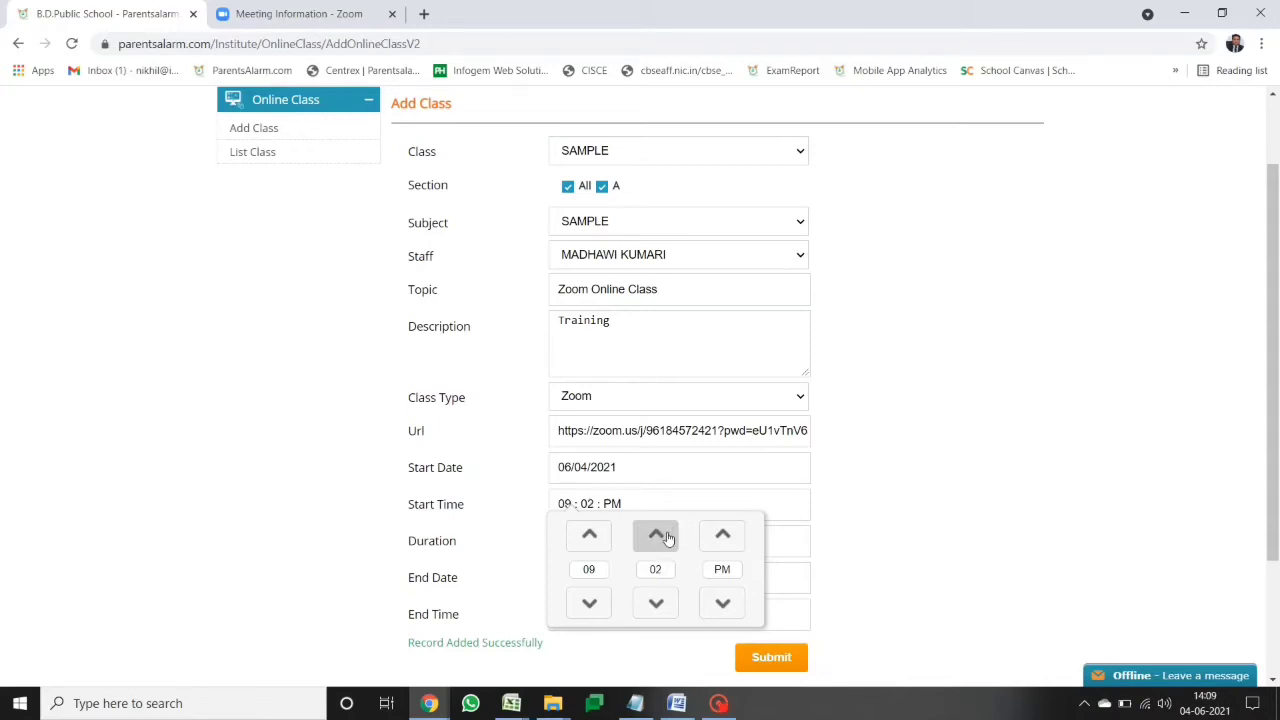
{"action": "left_click", "coordinate": [667, 539]}
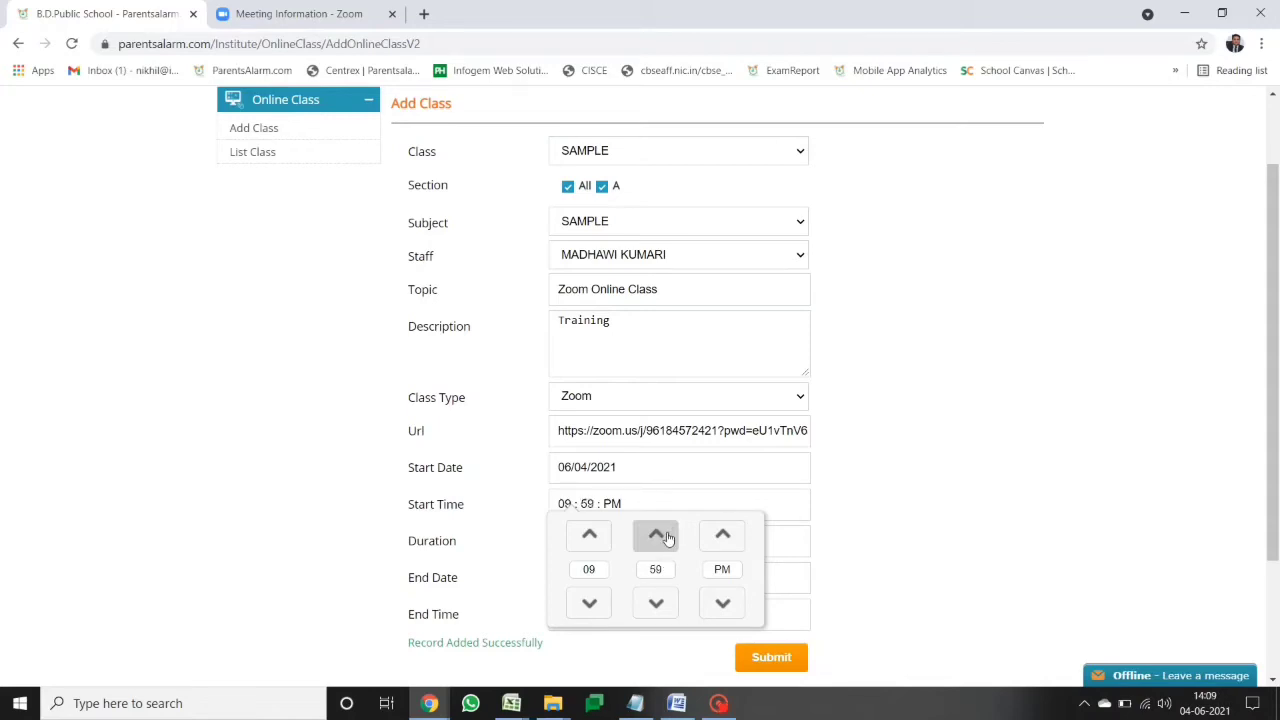
{"action": "left_click", "coordinate": [656, 603]}
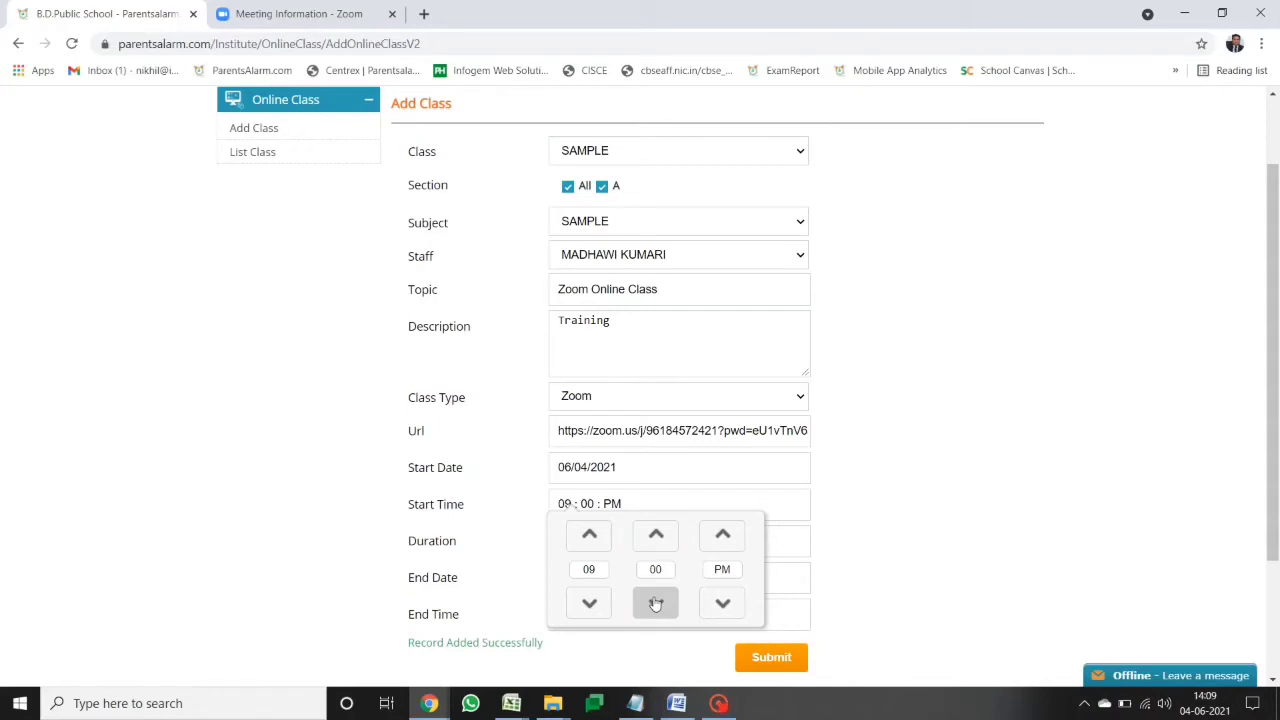
{"action": "left_click", "coordinate": [725, 537]}
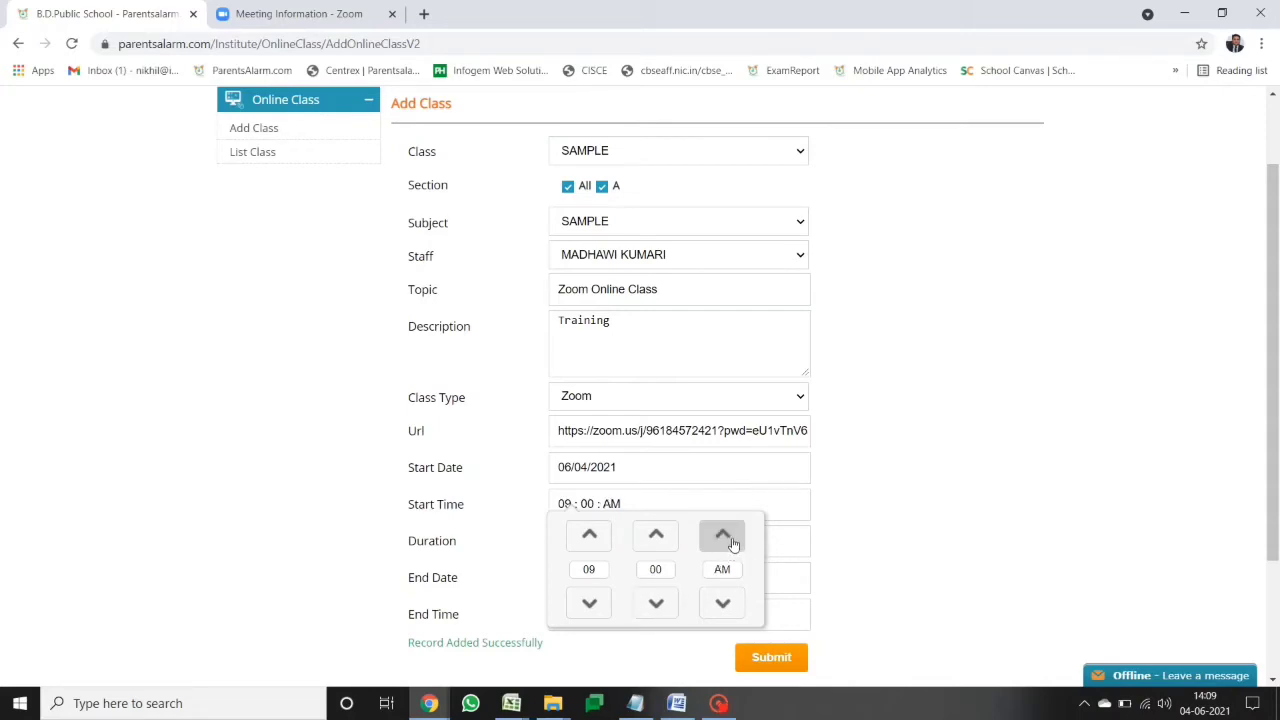
{"action": "left_click", "coordinate": [918, 537]}
Set the duration of the Zoom class to 40 minutes
{"action": "left_click", "coordinate": [660, 540]}
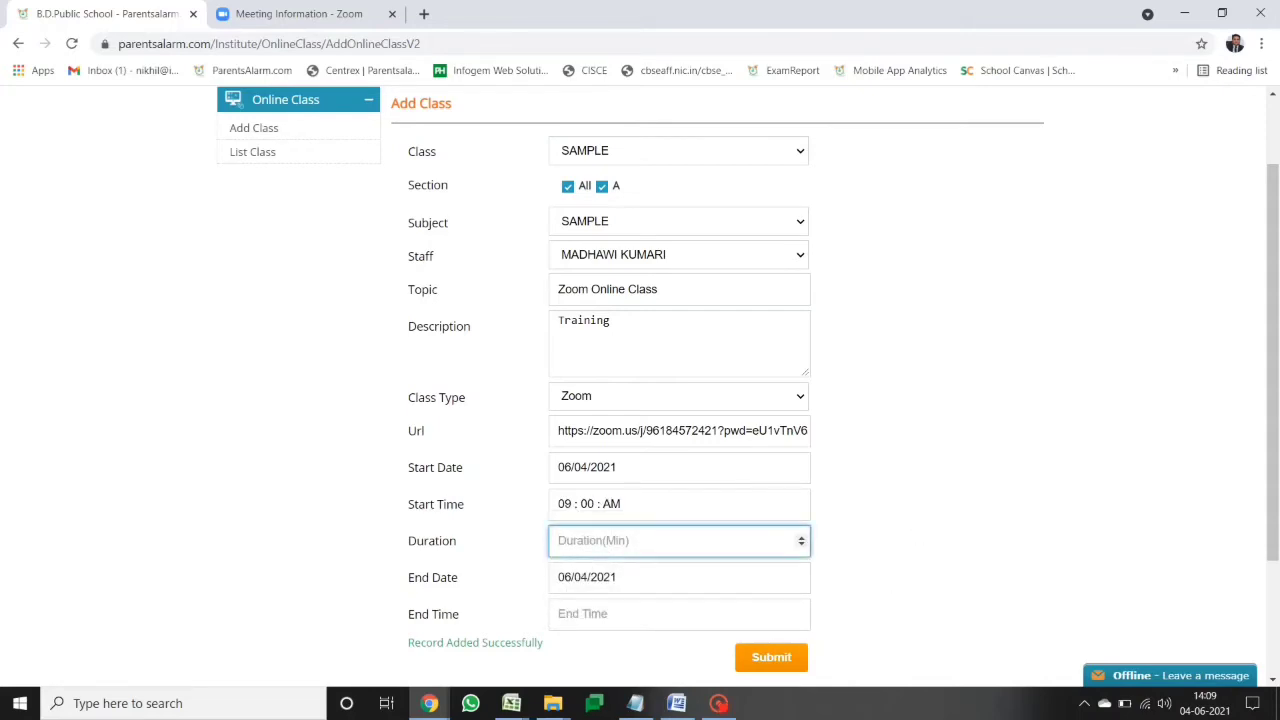
{"action": "type", "text": "40"}
{"action": "key", "text": "Tab"}
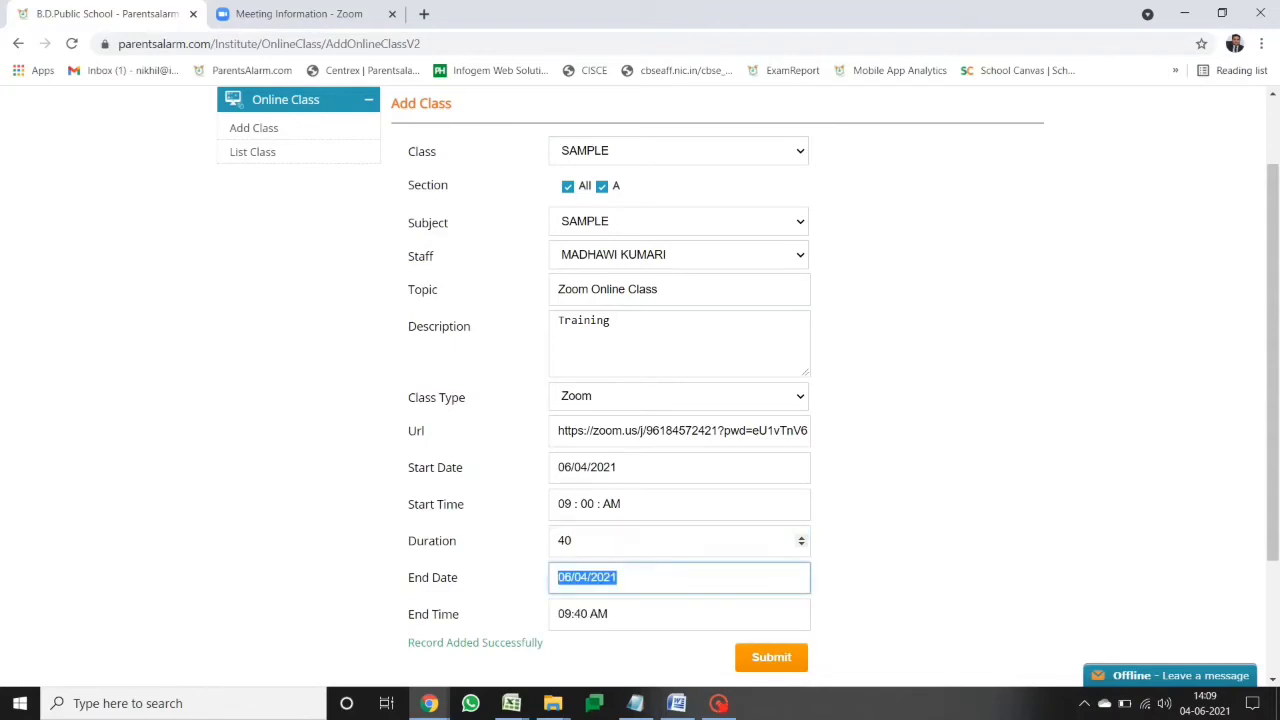
{"action": "key", "text": "Tab"}
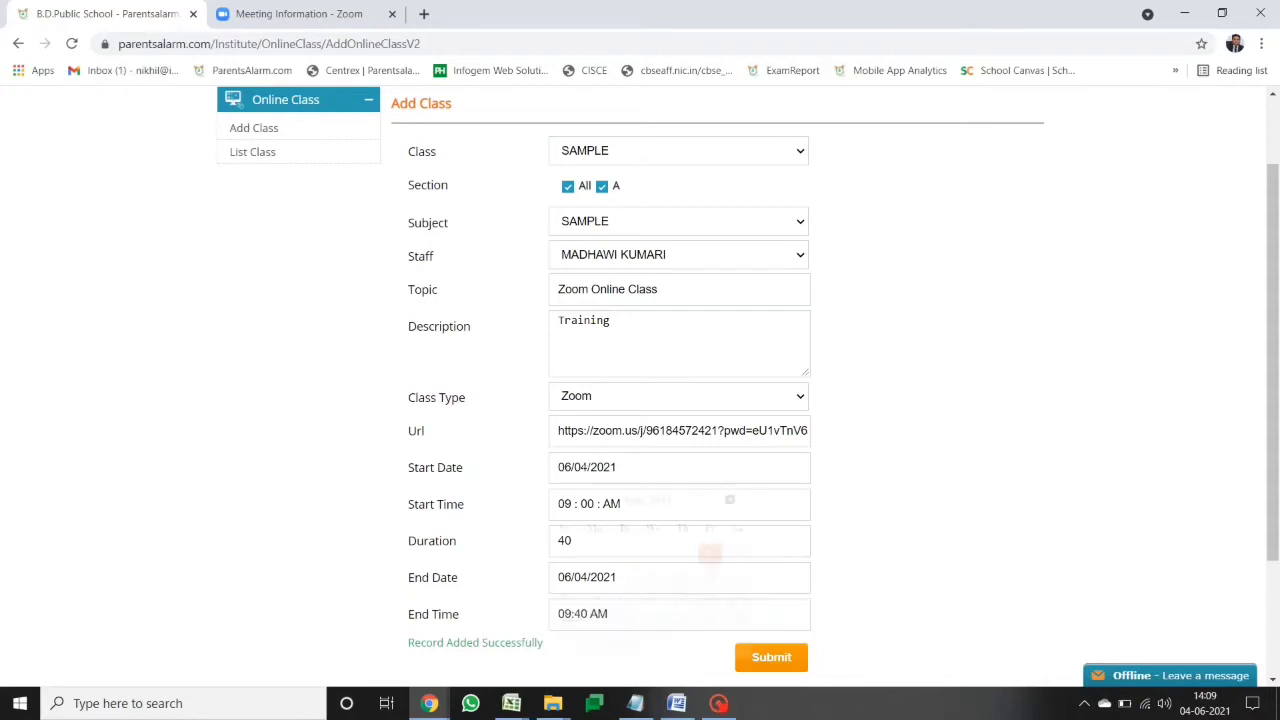
Set the start date of the Zoom class to 06/07/2021 and submit the class
{"action": "left_click", "coordinate": [690, 467]}
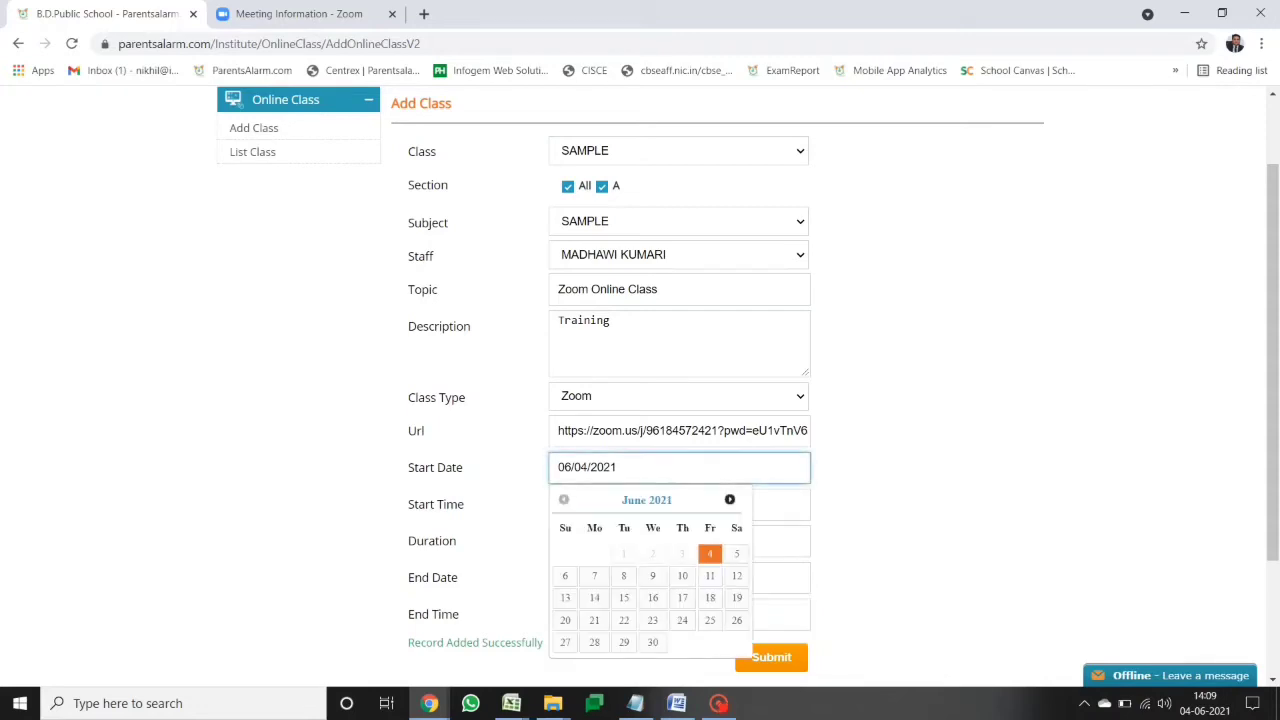
{"action": "left_click", "coordinate": [594, 576]}
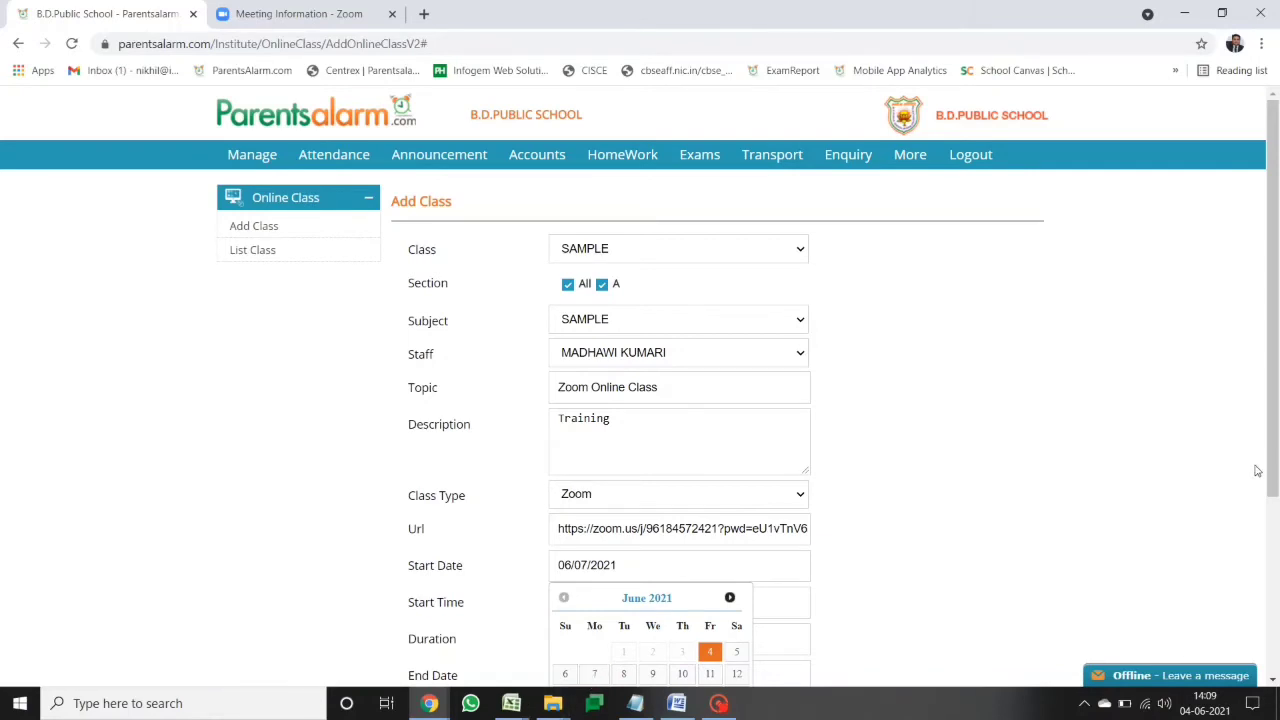
{"action": "scroll", "coordinate": [1257, 470], "scroll_direction": "down", "scroll_amount": 2}
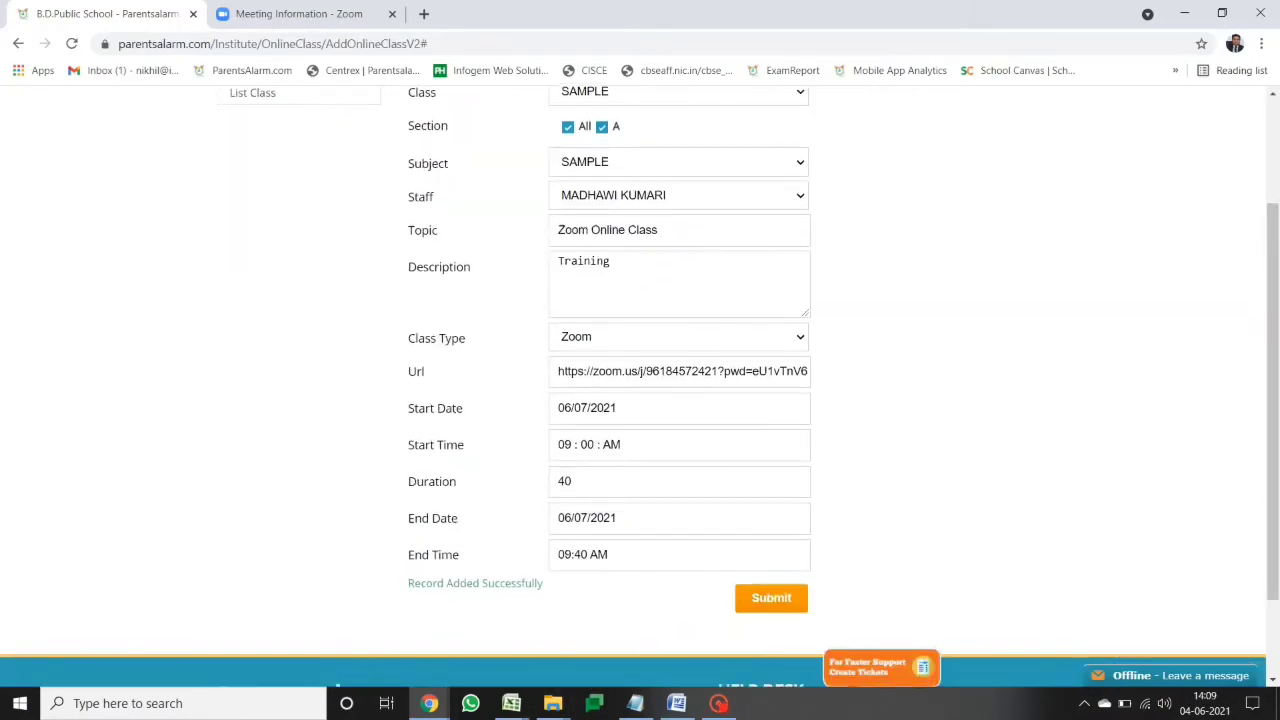
{"action": "left_click", "coordinate": [600, 408]}
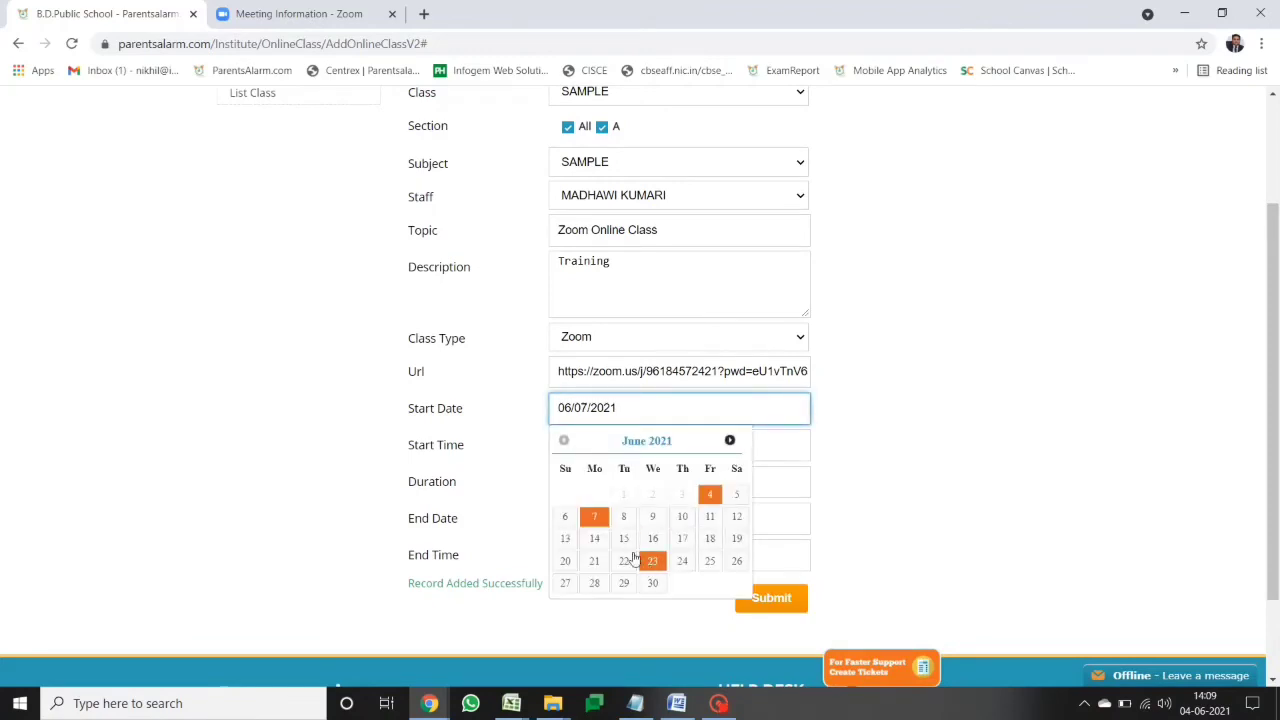
{"action": "scroll", "coordinate": [600, 519], "scroll_direction": "up", "scroll_amount": 2}
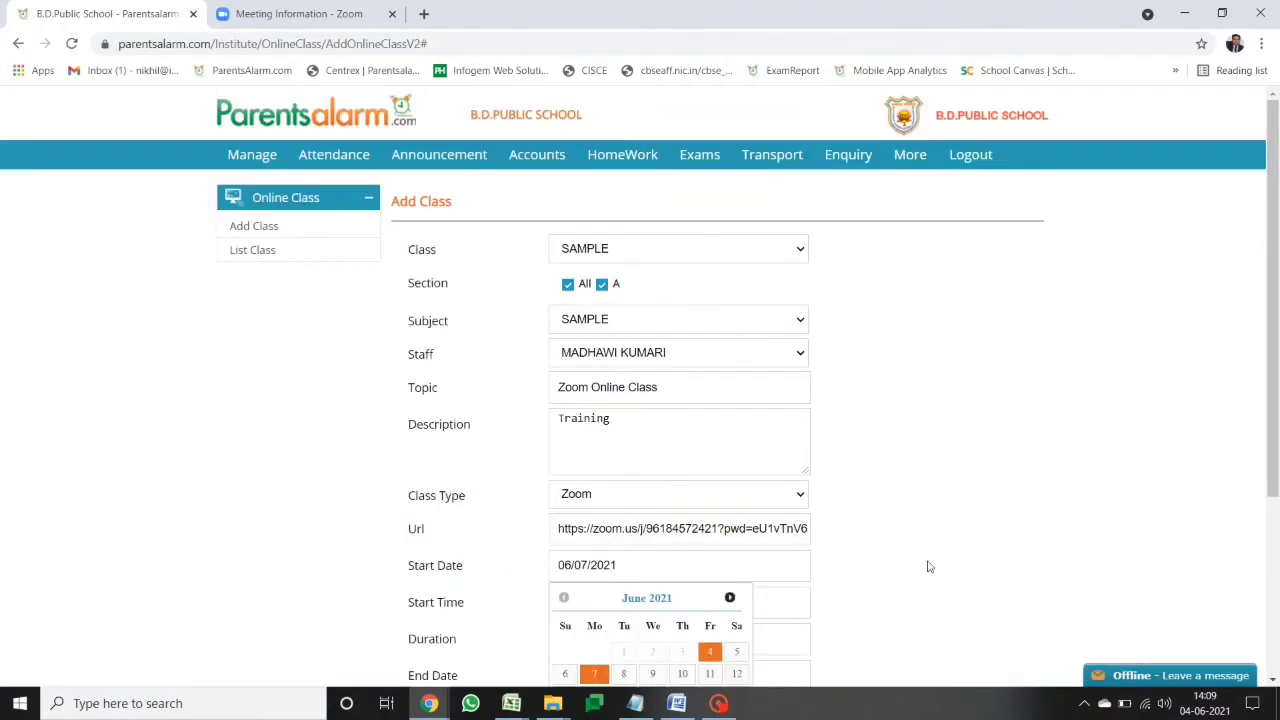
{"action": "left_click", "coordinate": [889, 517]}
{"action": "left_click_drag", "start_coordinate": [1274, 460], "coordinate": [1276, 545]}
{"action": "left_click", "coordinate": [775, 624]}
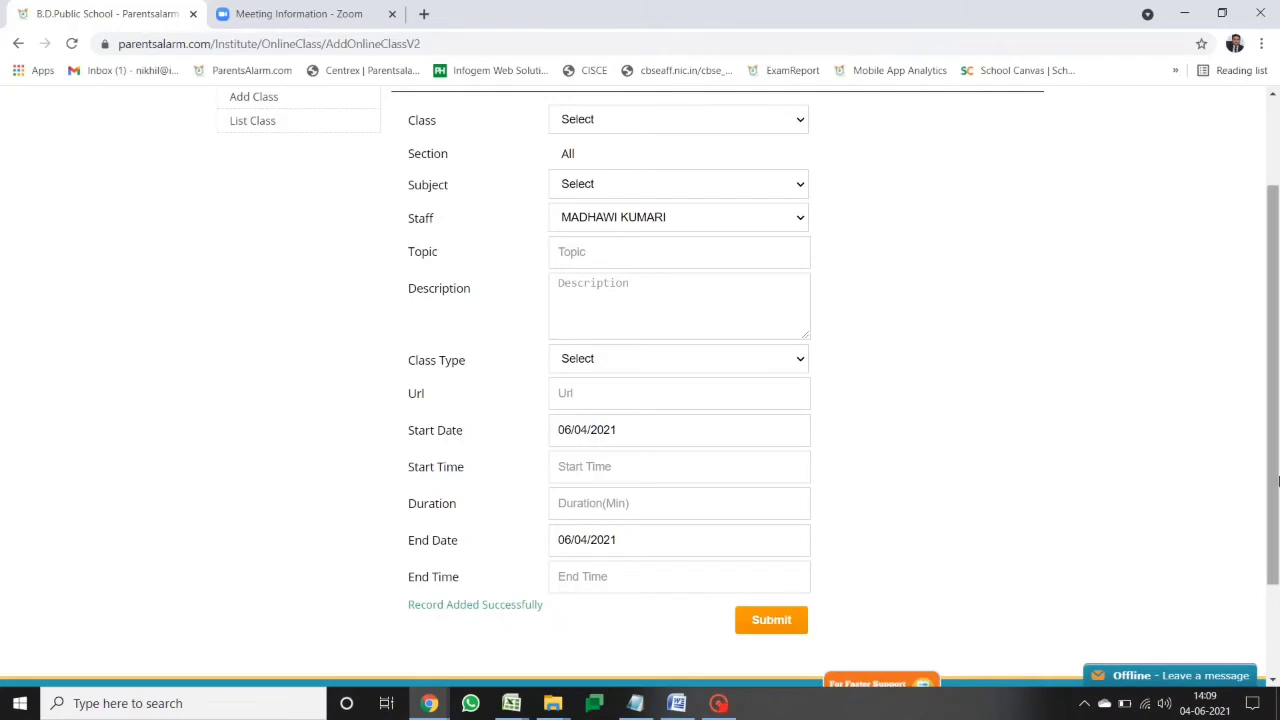
List the online classes of class SAMPLE for the same teacher, with 06/07/2021 as both From Date and To Date
{"action": "left_click_drag", "start_coordinate": [1274, 380], "coordinate": [1274, 296]}
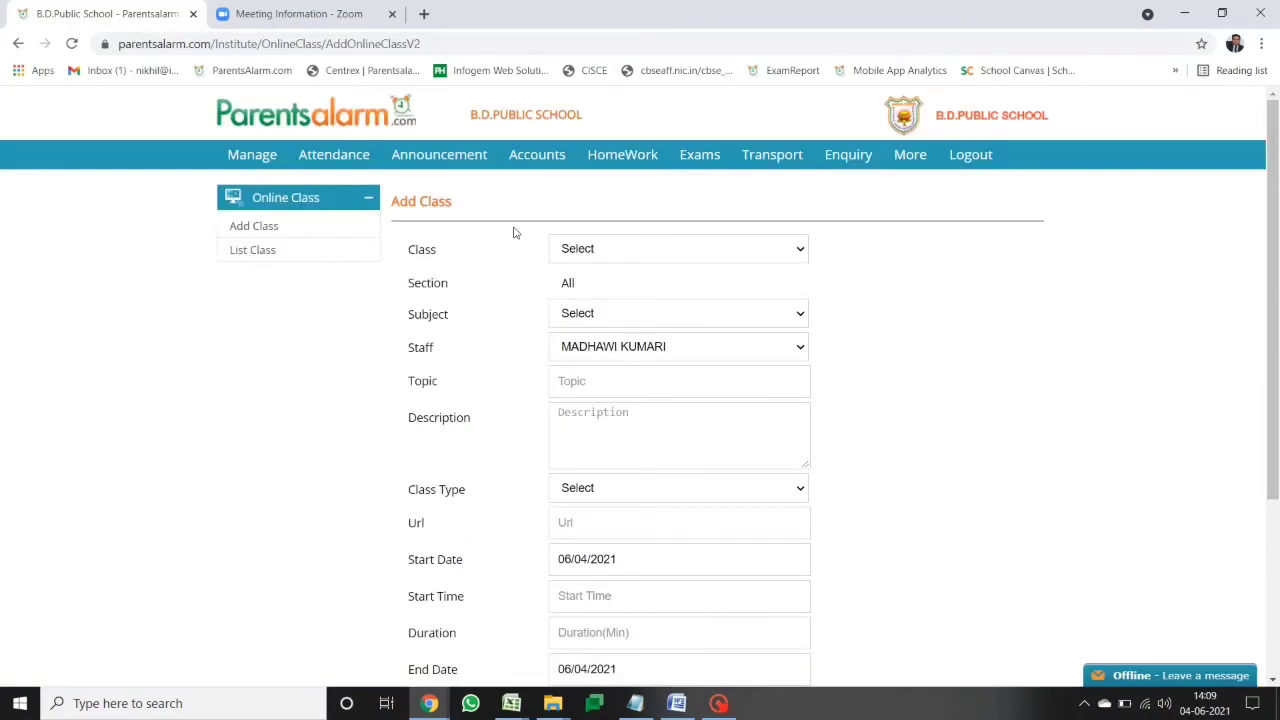
{"action": "left_click", "coordinate": [258, 252]}
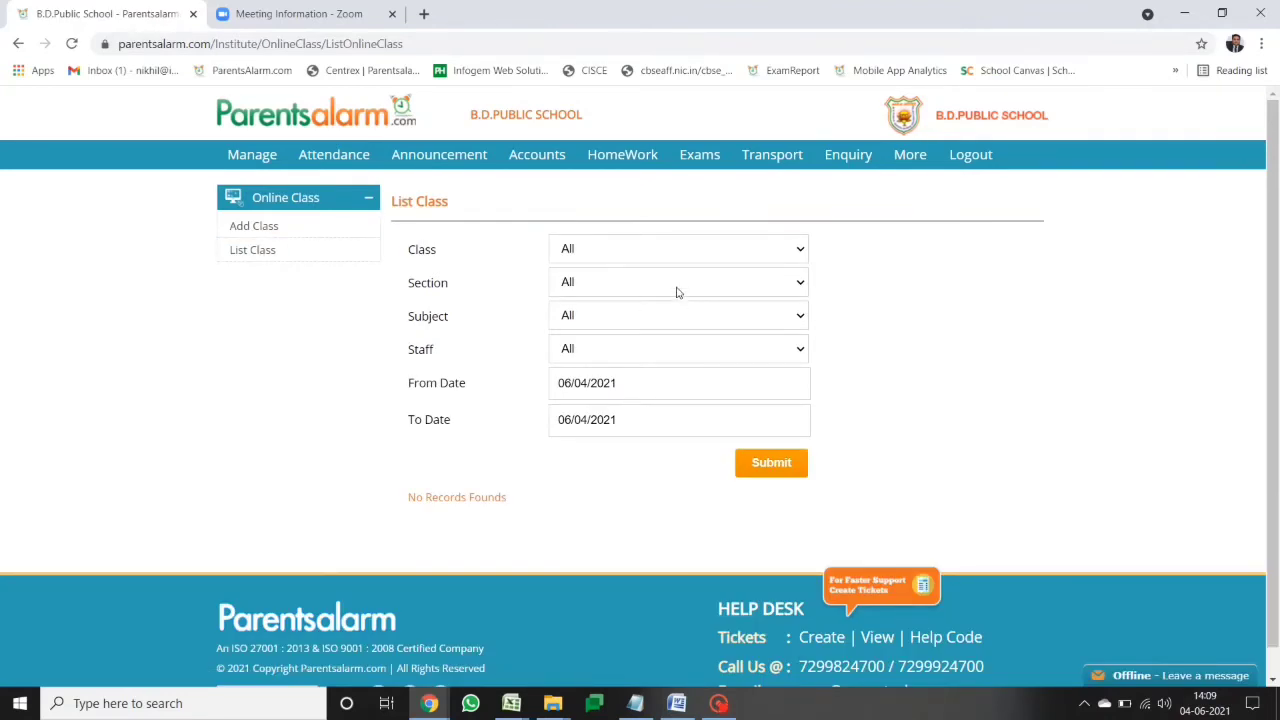
{"action": "left_click", "coordinate": [643, 248]}
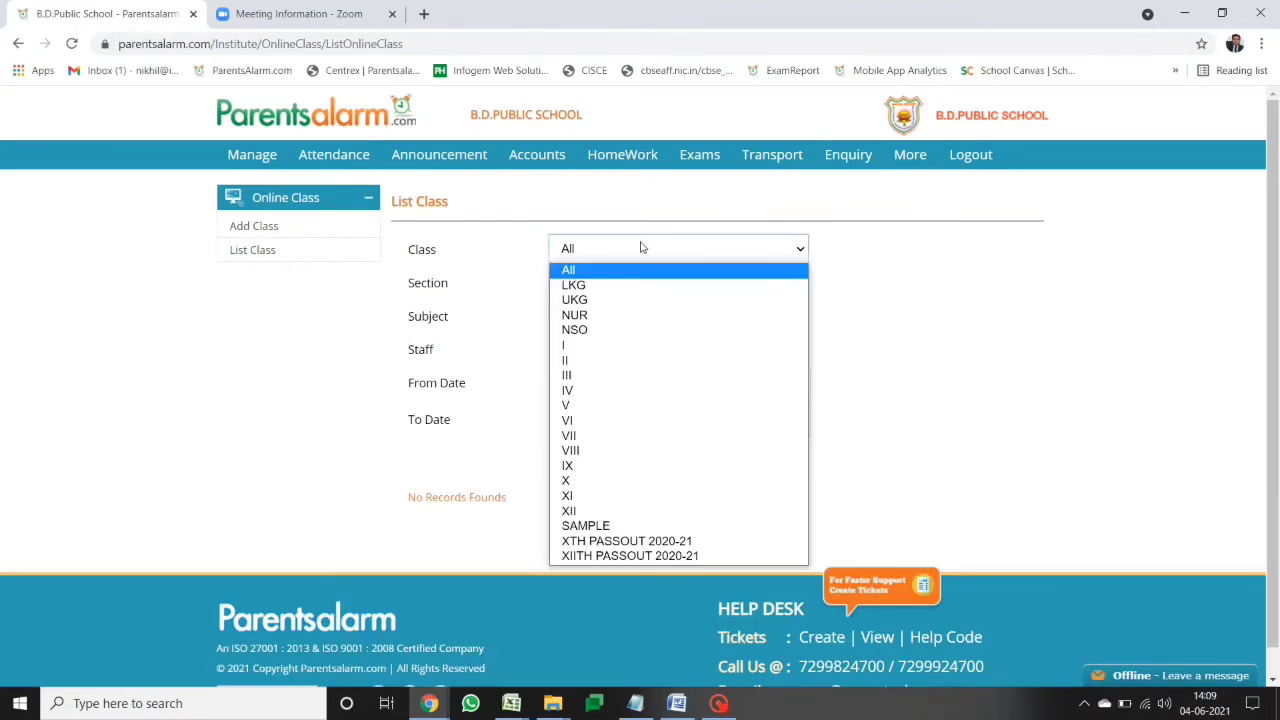
{"action": "left_click", "coordinate": [604, 527]}
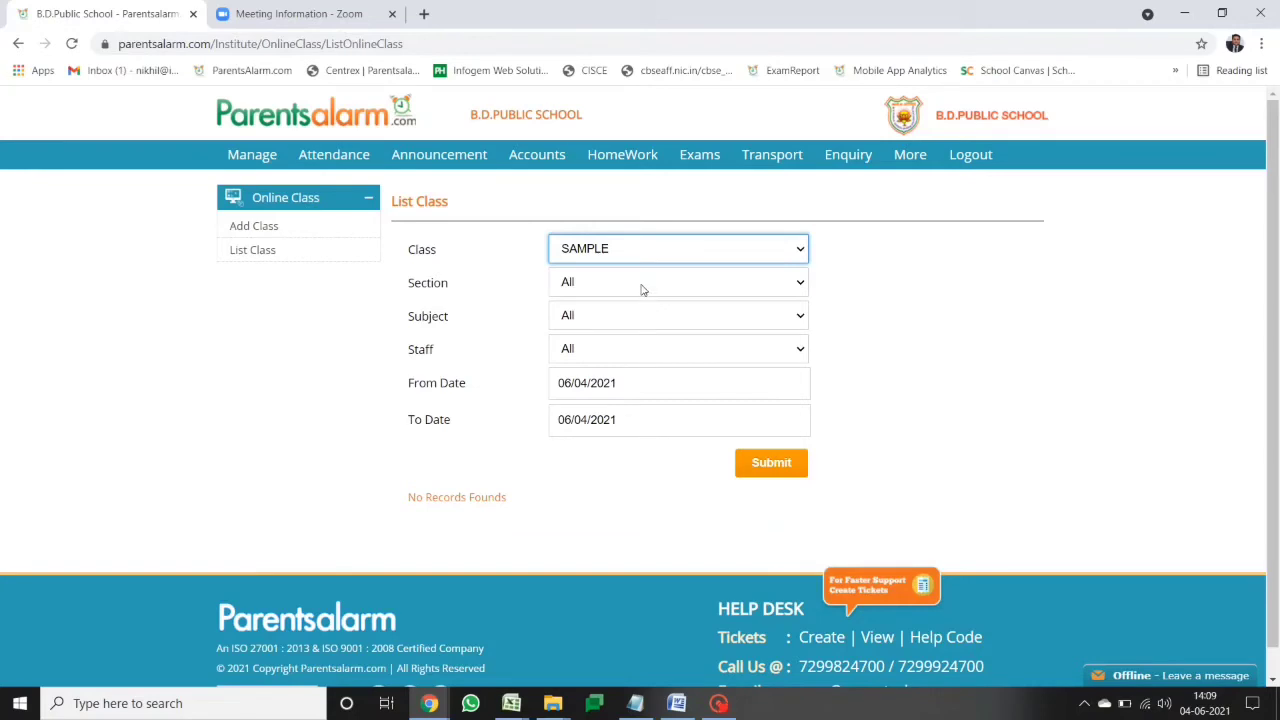
{"action": "left_click", "coordinate": [613, 350]}
{"action": "left_click", "coordinate": [615, 385]}
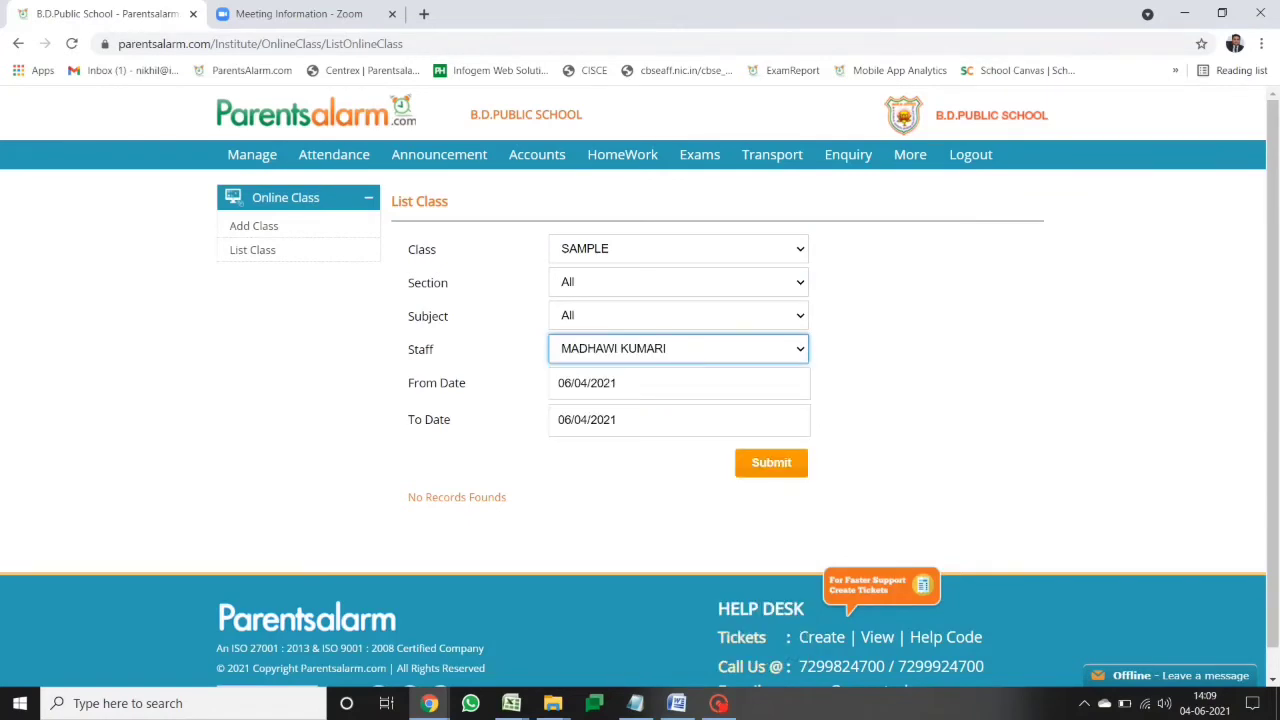
{"action": "left_click", "coordinate": [590, 384]}
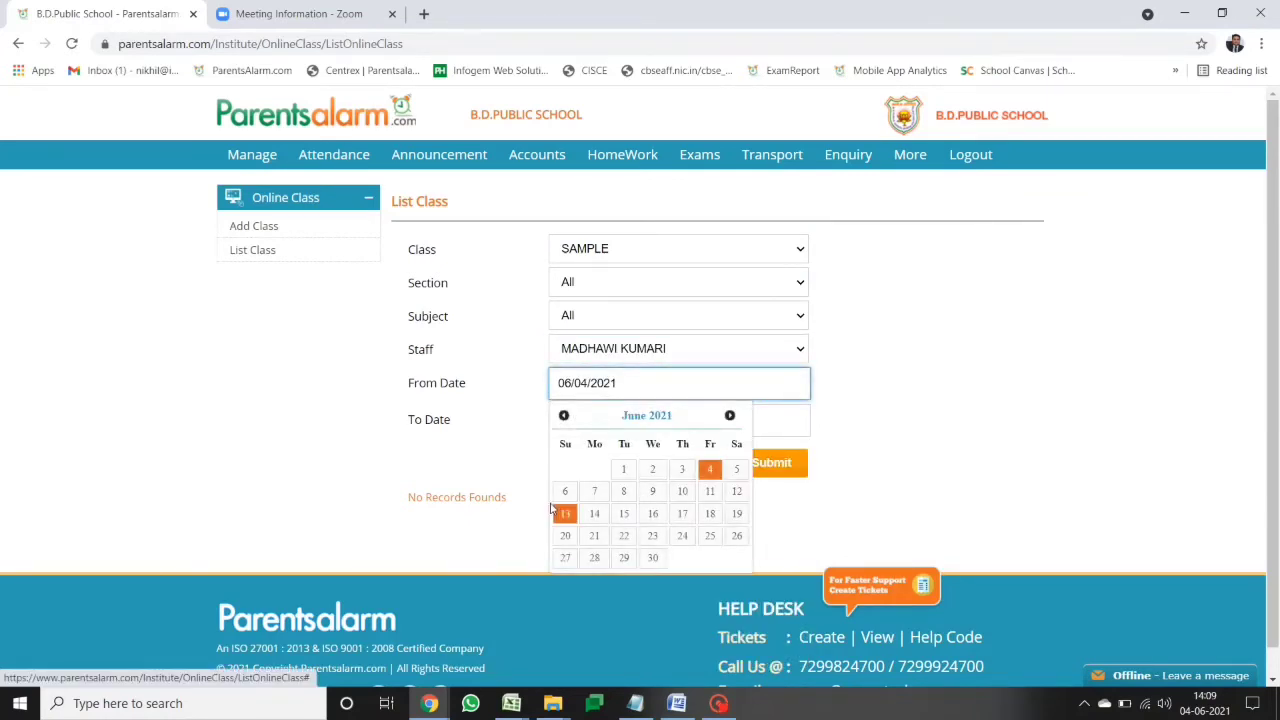
{"action": "left_click", "coordinate": [594, 491]}
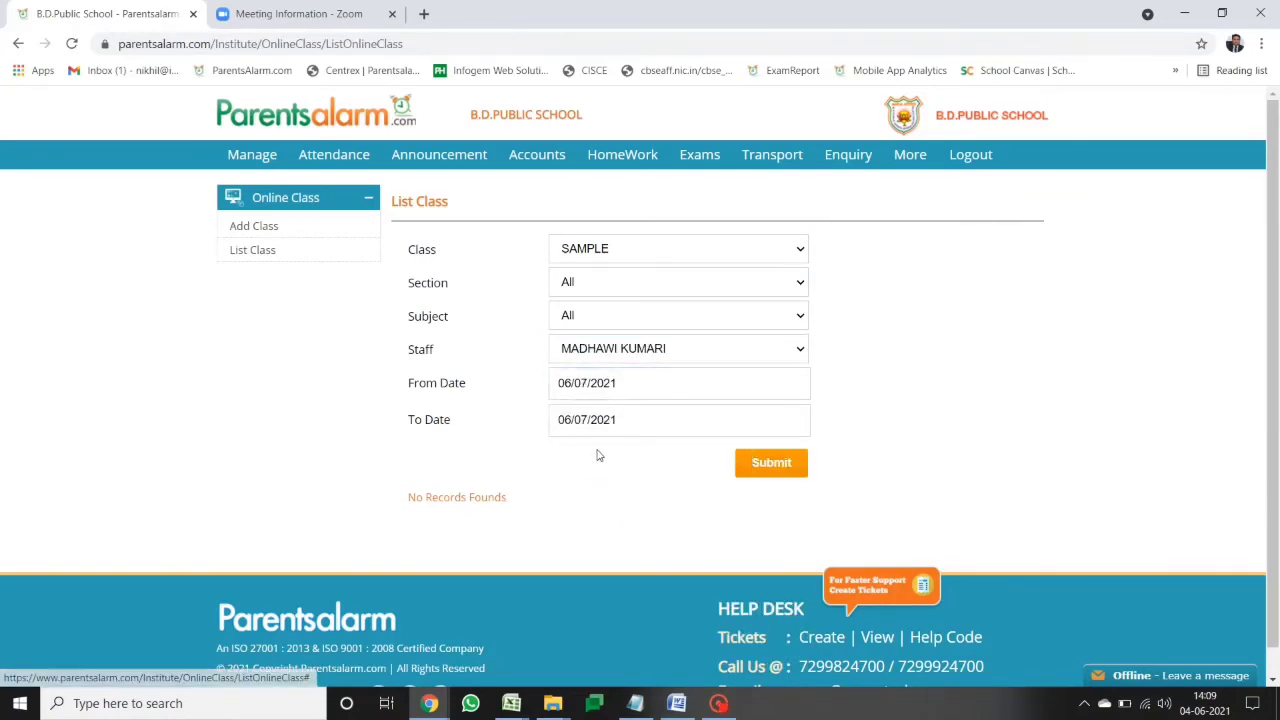
{"action": "left_click", "coordinate": [770, 476]}
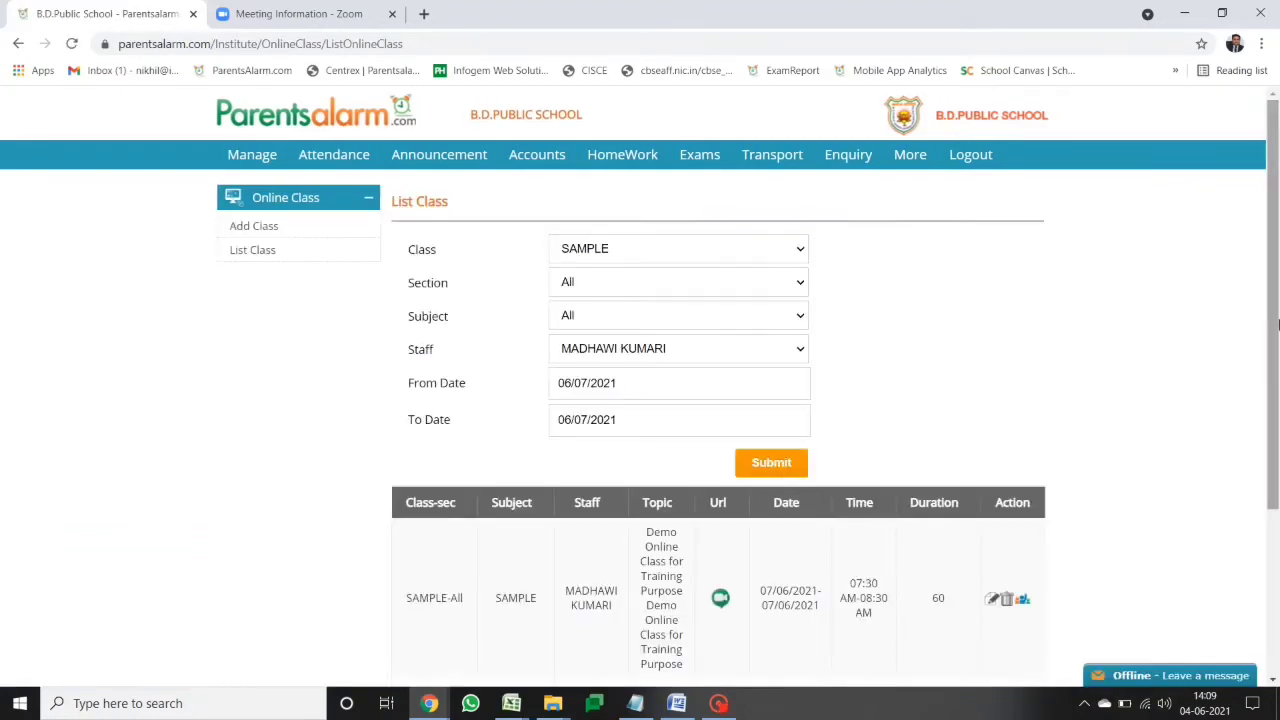
View the attendance of the Demo Online Class for Training Purpose from the listed classes and return to the list
{"action": "left_click_drag", "start_coordinate": [1276, 325], "coordinate": [1271, 470]}
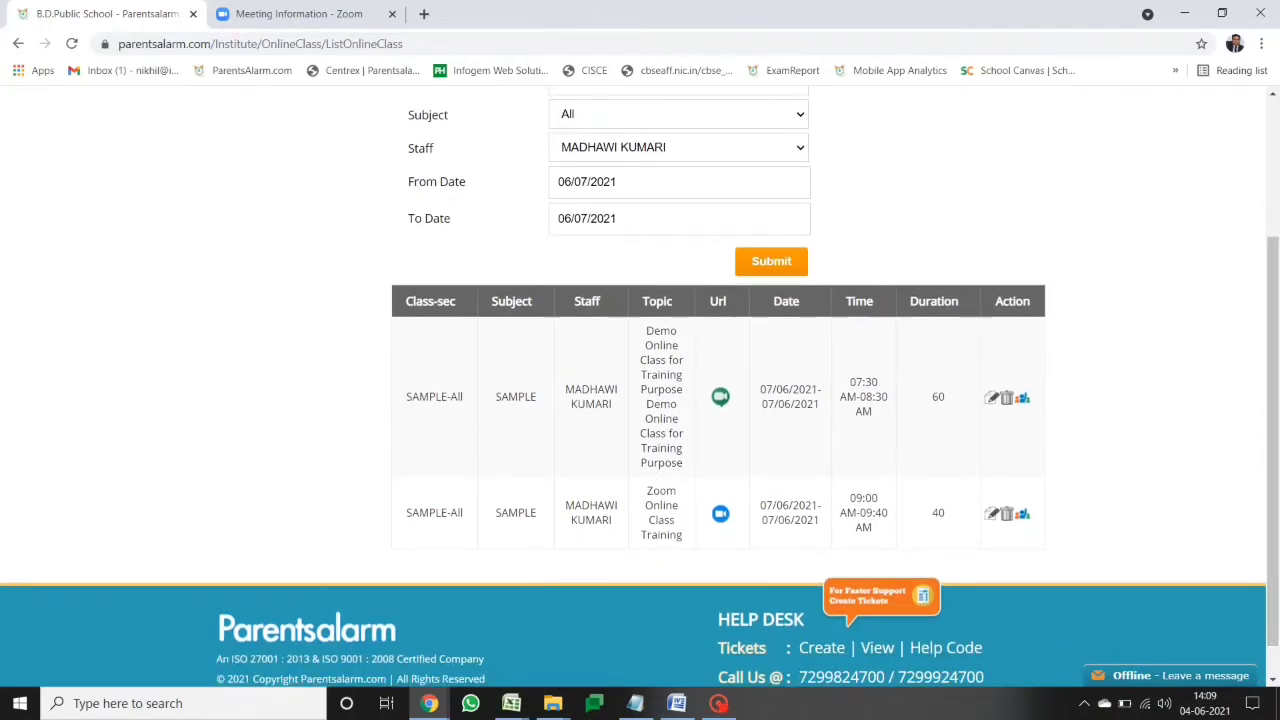
{"action": "left_click", "coordinate": [1025, 402]}
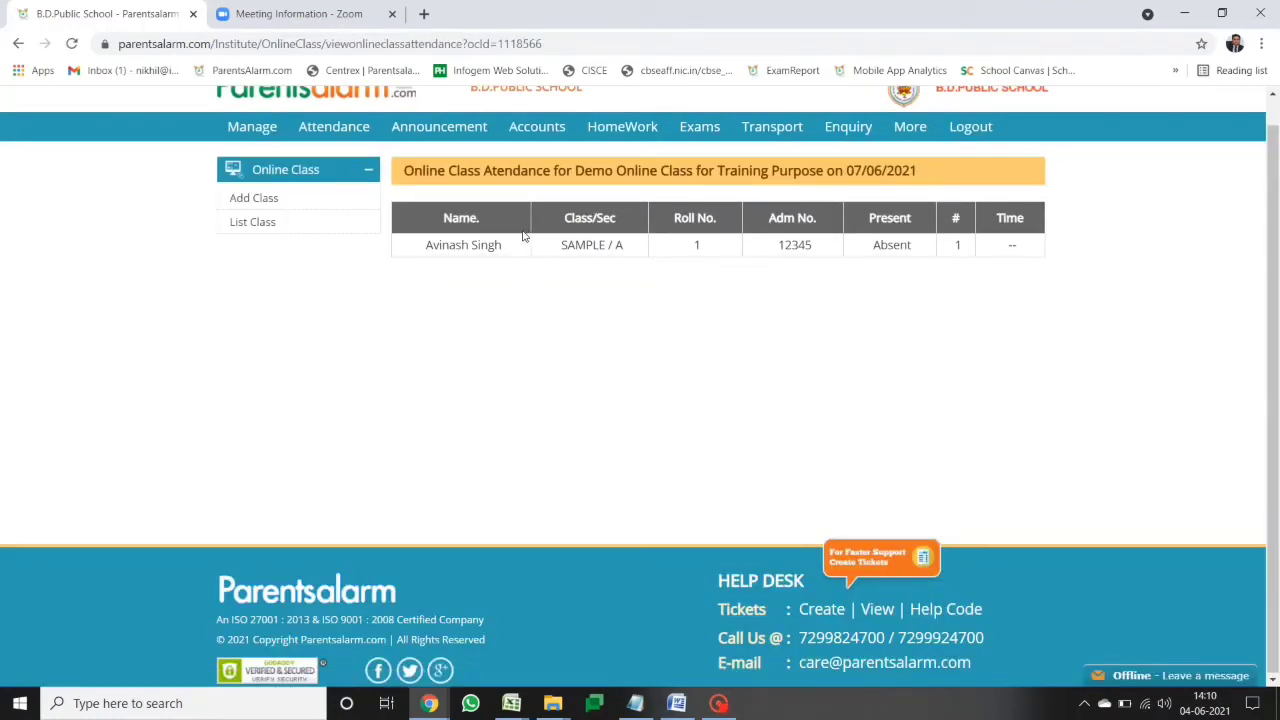
{"action": "left_click", "coordinate": [15, 44]}
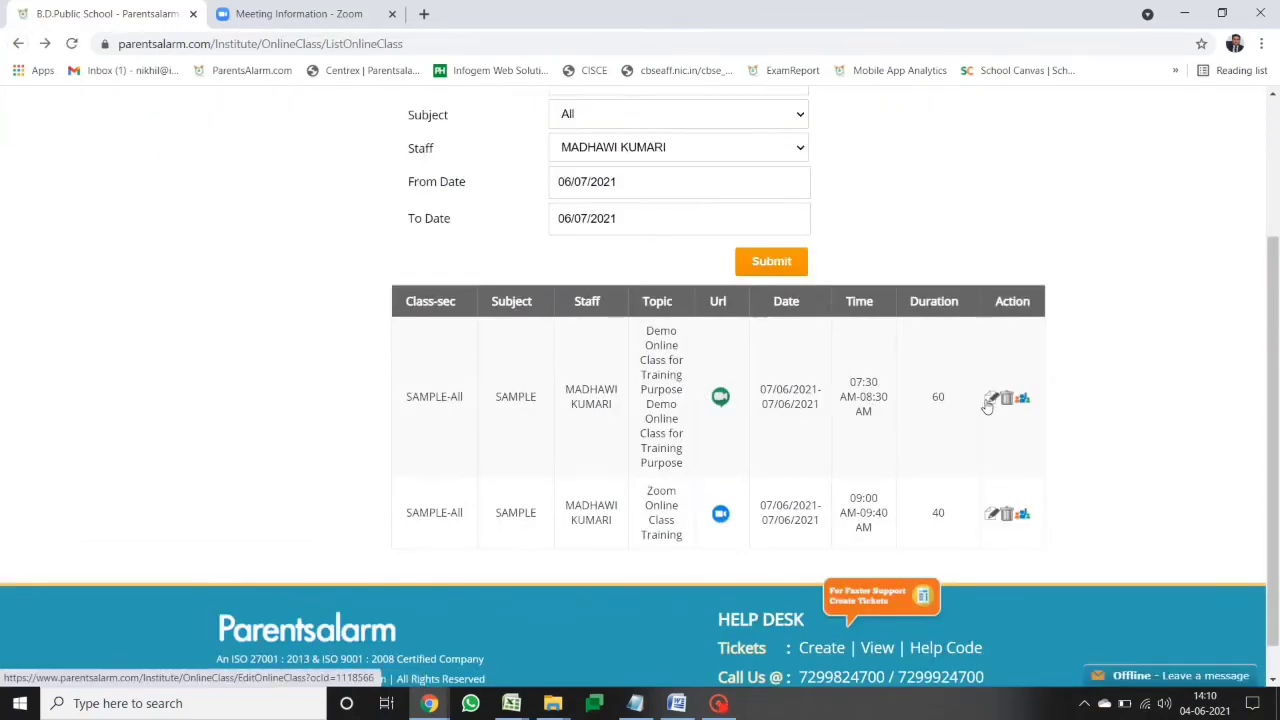
Open the Demo Online Class for Training Purpose for editing and check its Google Meet Url
{"action": "left_click", "coordinate": [990, 399]}
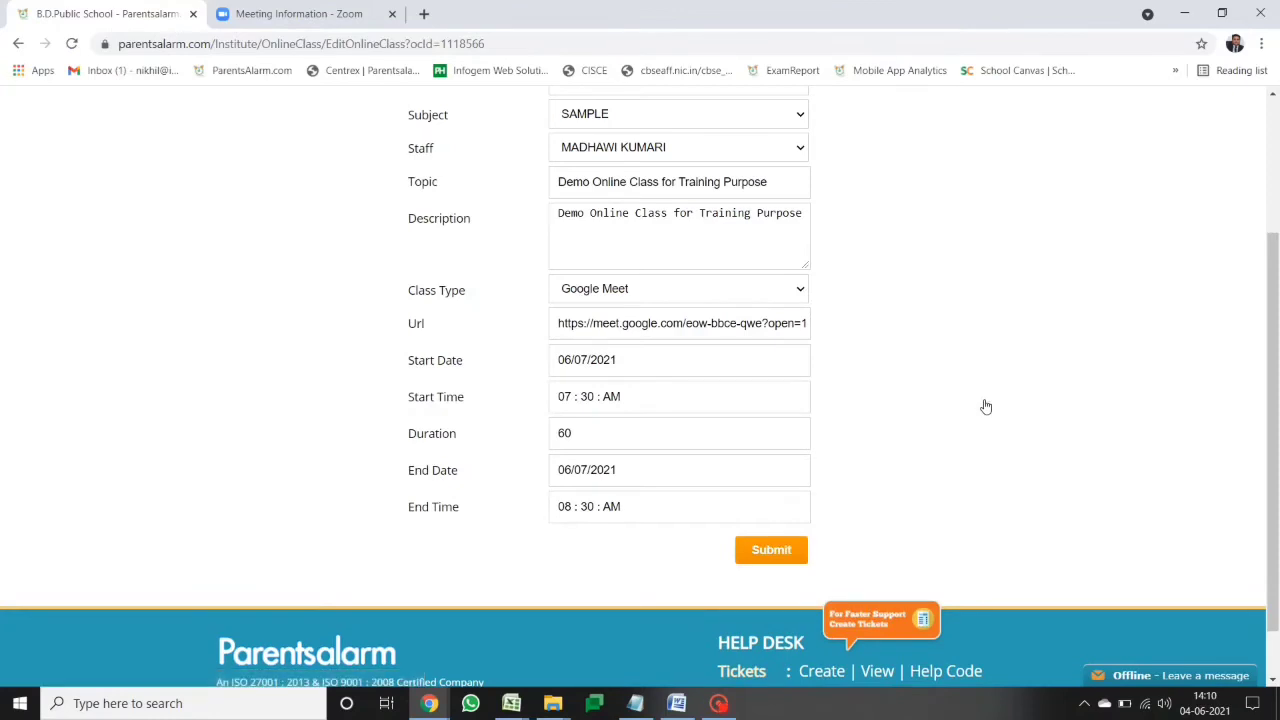
{"action": "scroll", "coordinate": [988, 404], "scroll_direction": "up", "scroll_amount": 1}
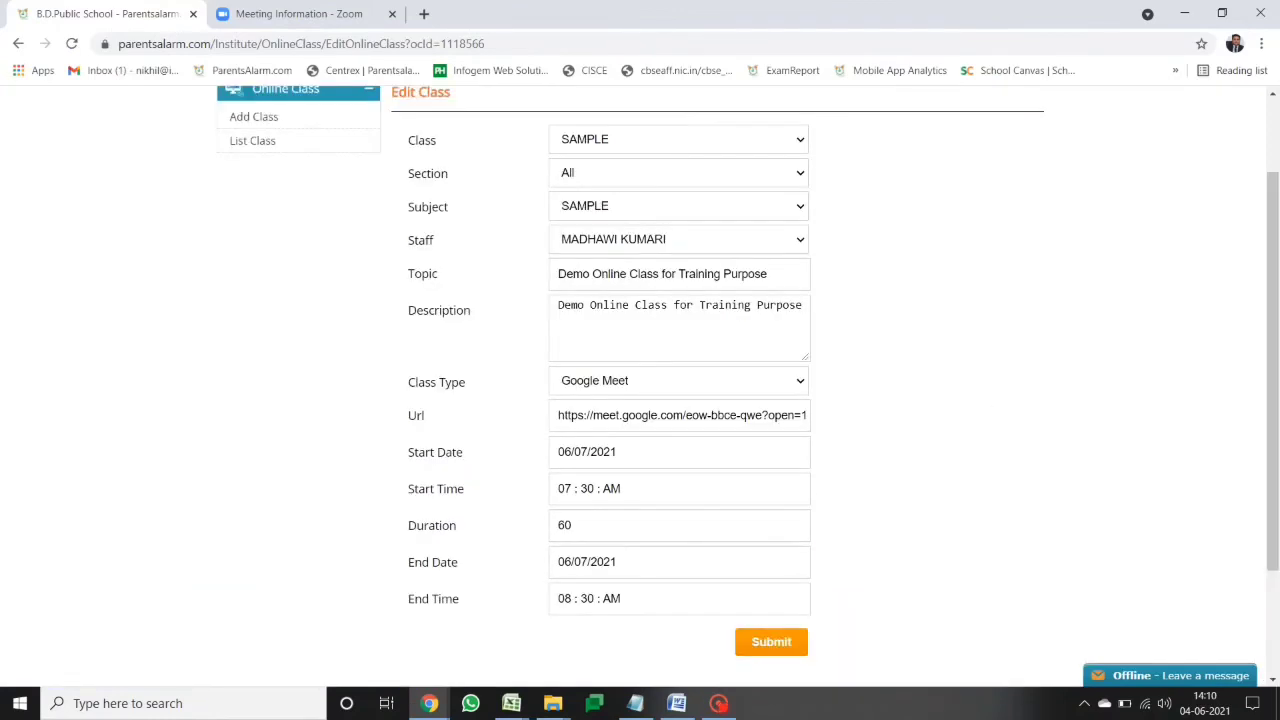
{"action": "left_click", "coordinate": [741, 419]}
{"action": "key", "text": "ctrl+a"}
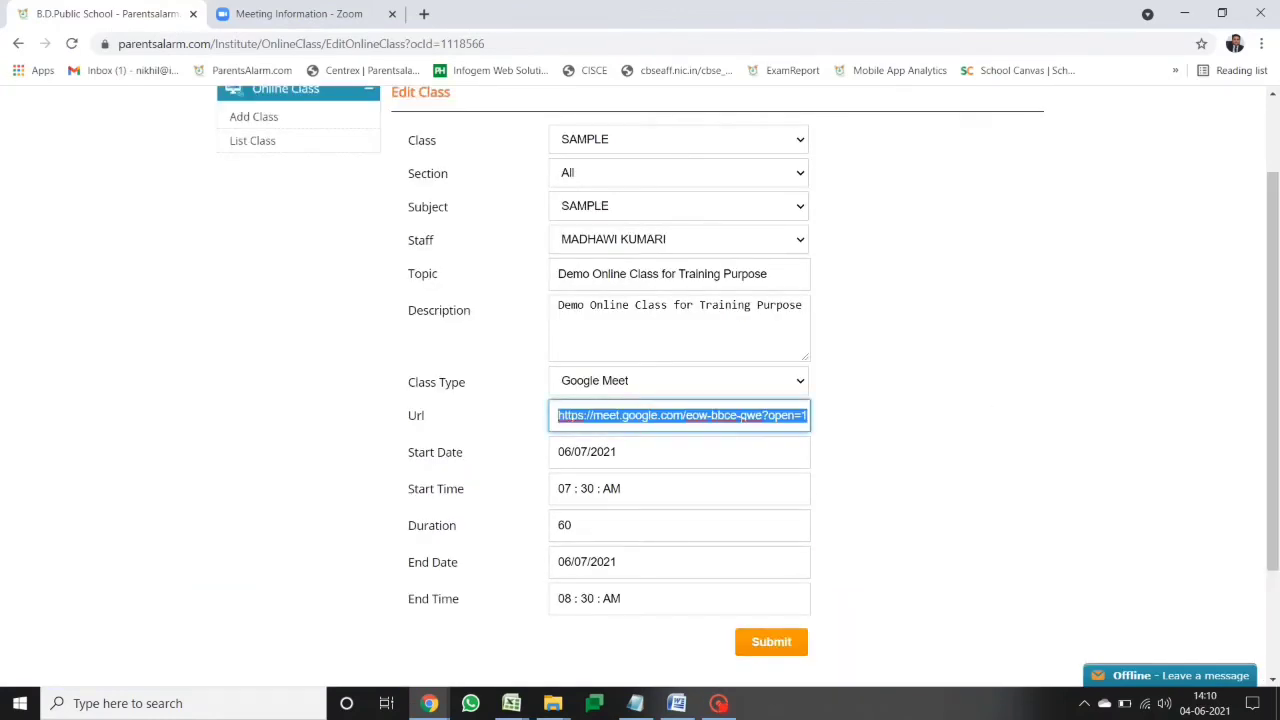
{"action": "left_click", "coordinate": [957, 458]}
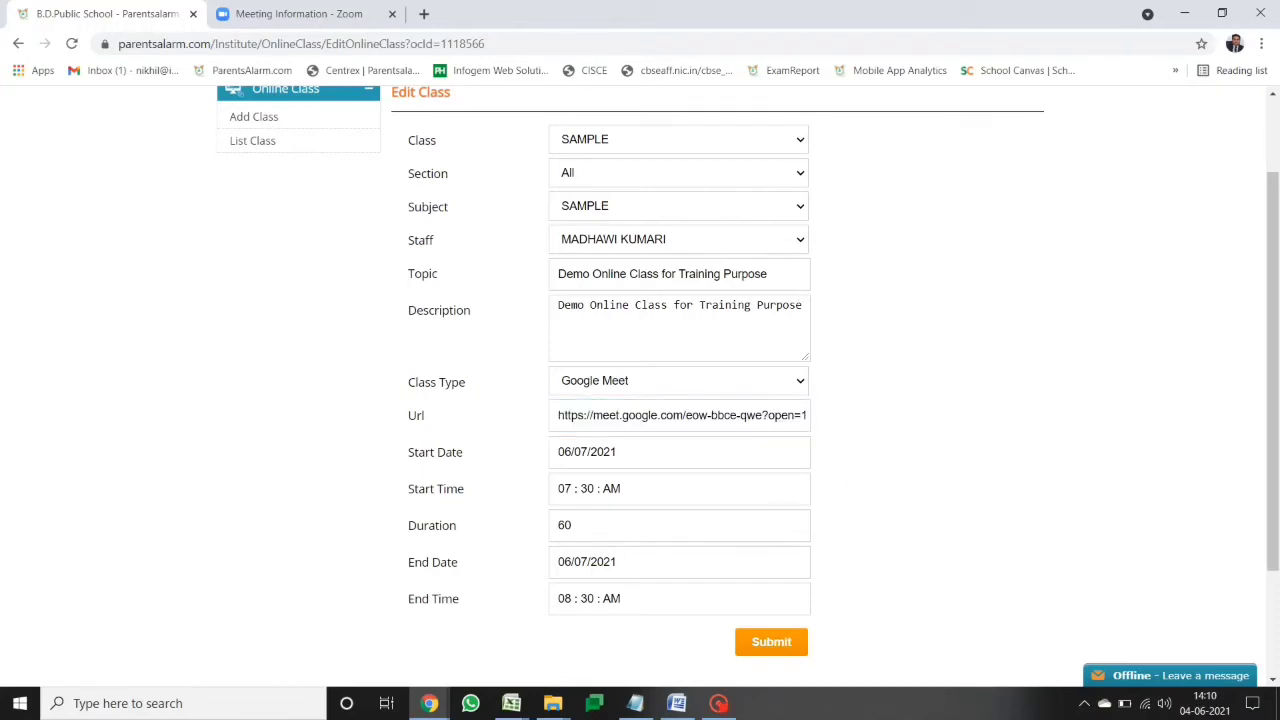
Set the start time of the class being edited to 02:10 PM and update its end time
{"action": "left_click", "coordinate": [588, 489]}
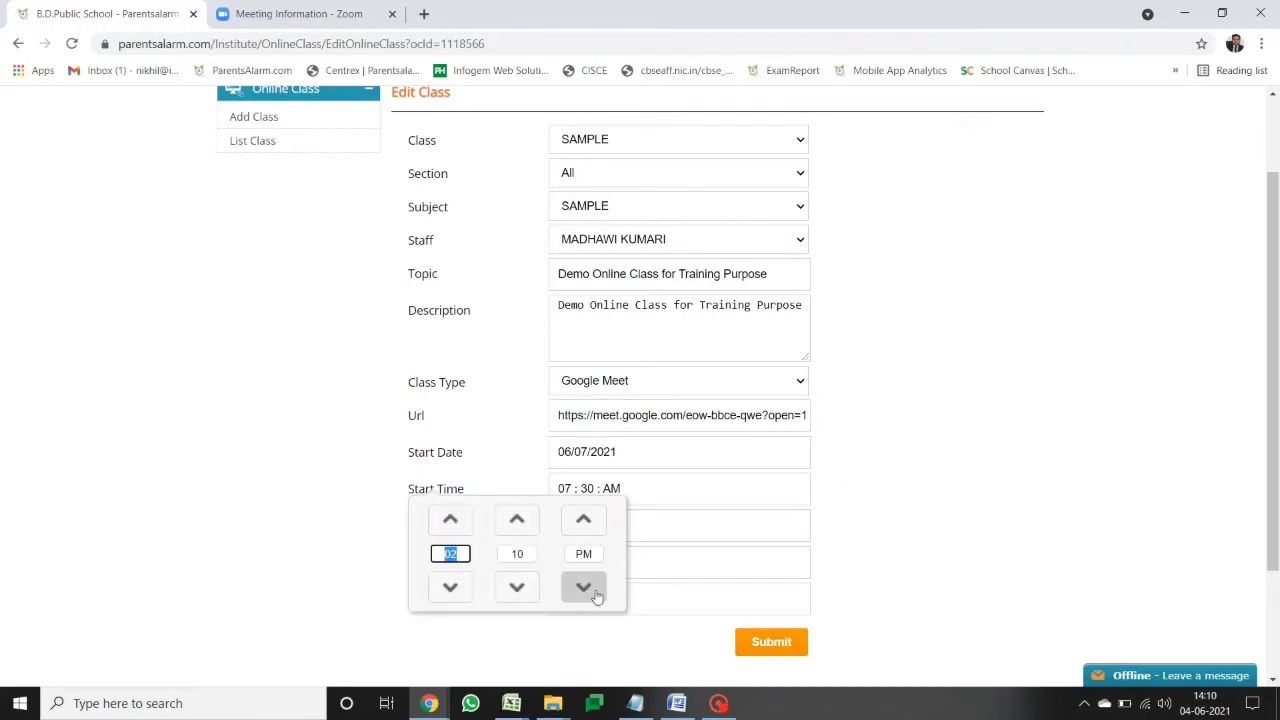
{"action": "left_click", "coordinate": [865, 543]}
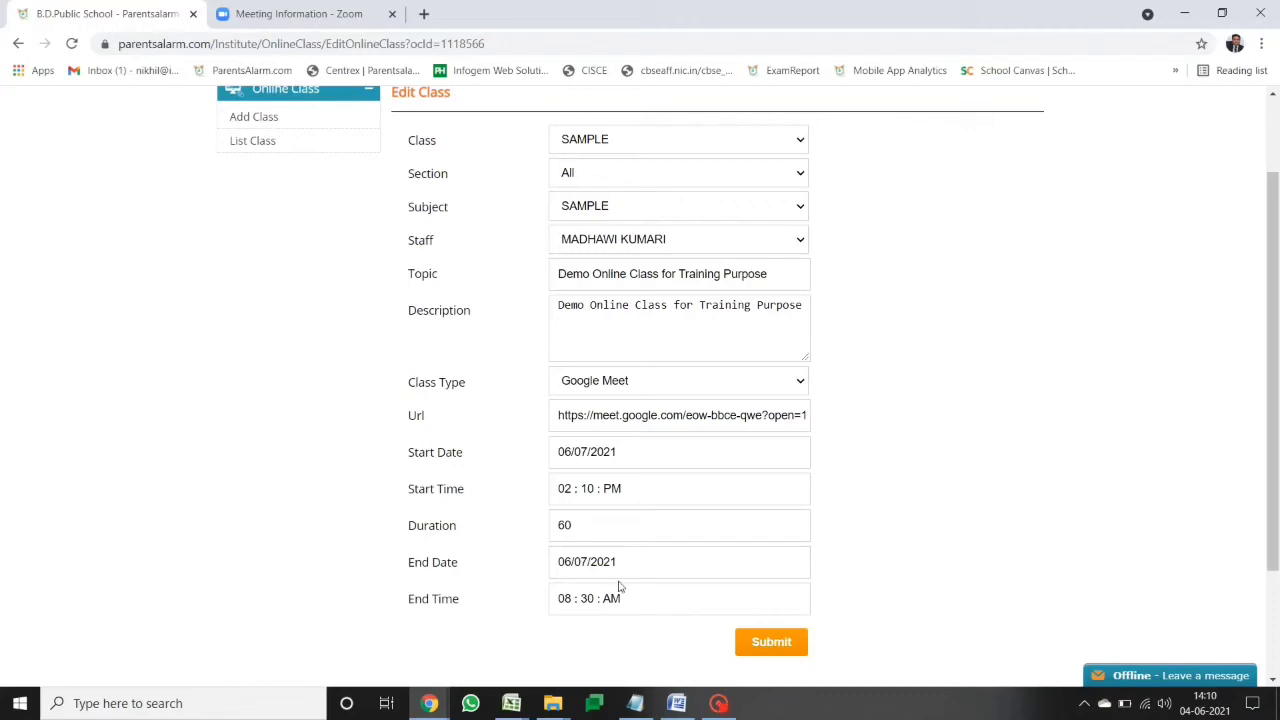
{"action": "key", "text": "Tab"}
{"action": "key", "text": "Tab"}
{"action": "key", "text": "Tab"}
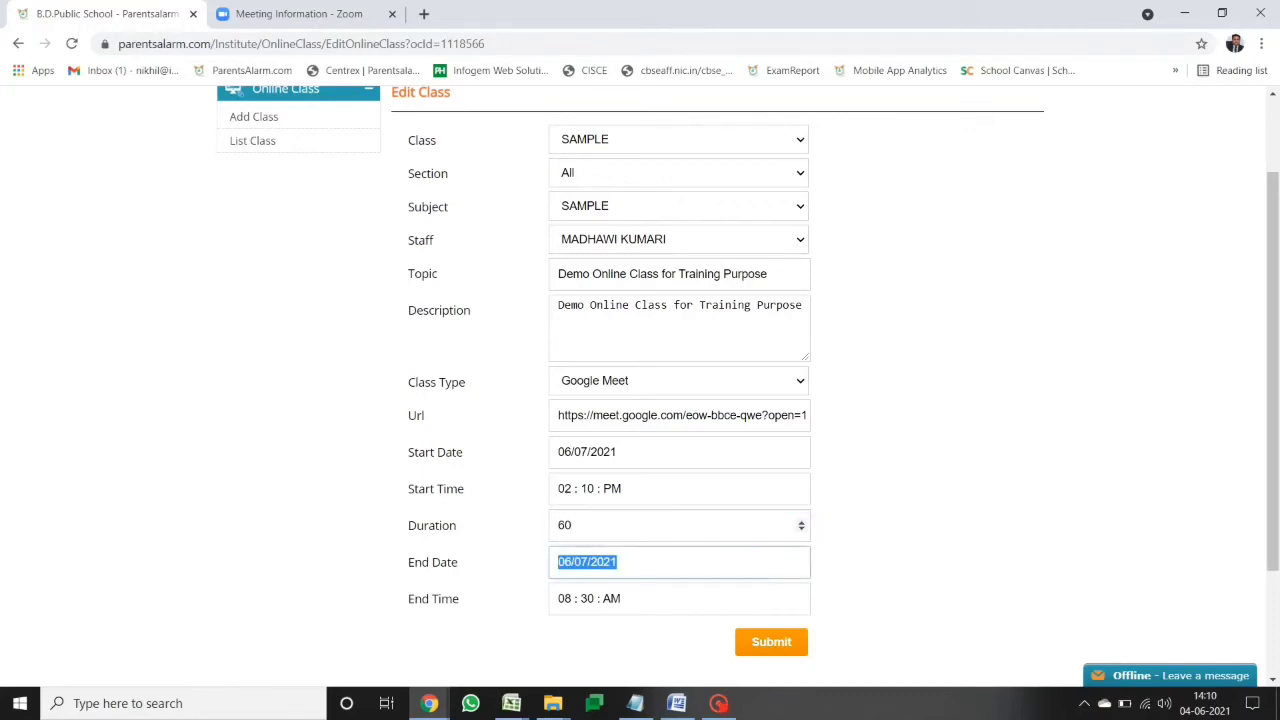
{"action": "key", "text": "shift+Tab"}
{"action": "key", "text": "shift+Tab"}
{"action": "key", "text": "shift+Tab"}
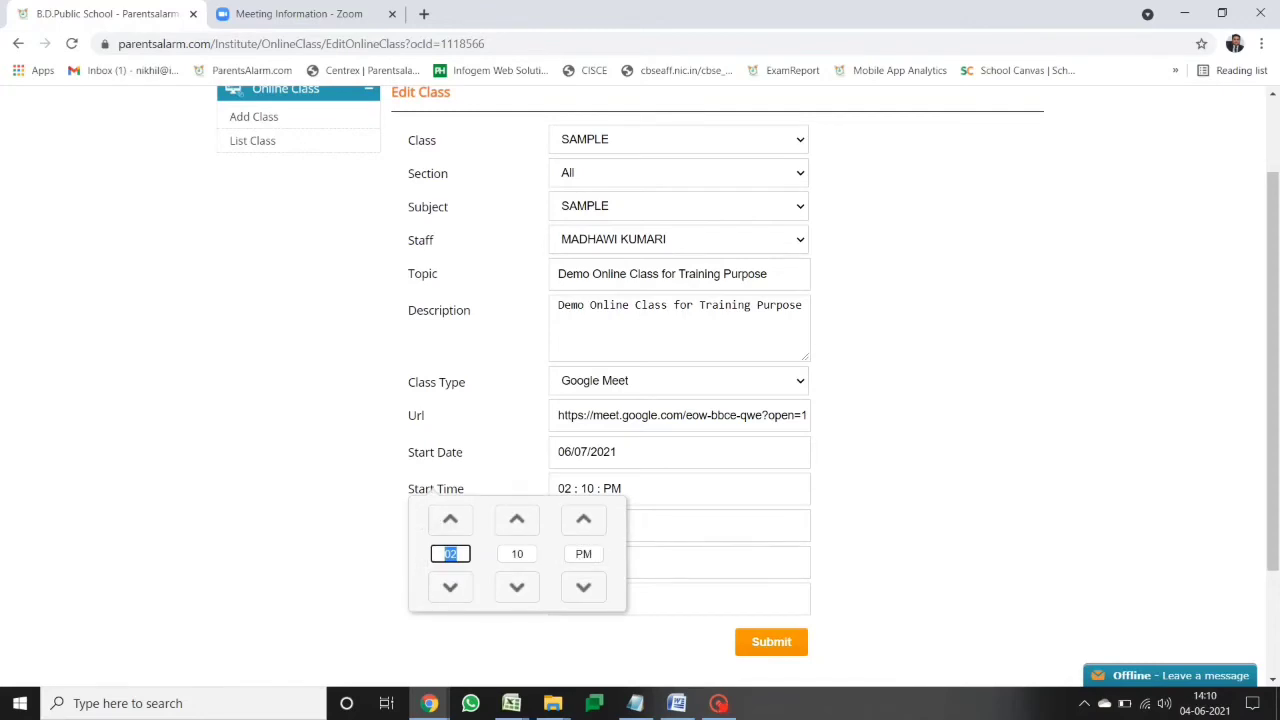
{"action": "key", "text": "Tab"}
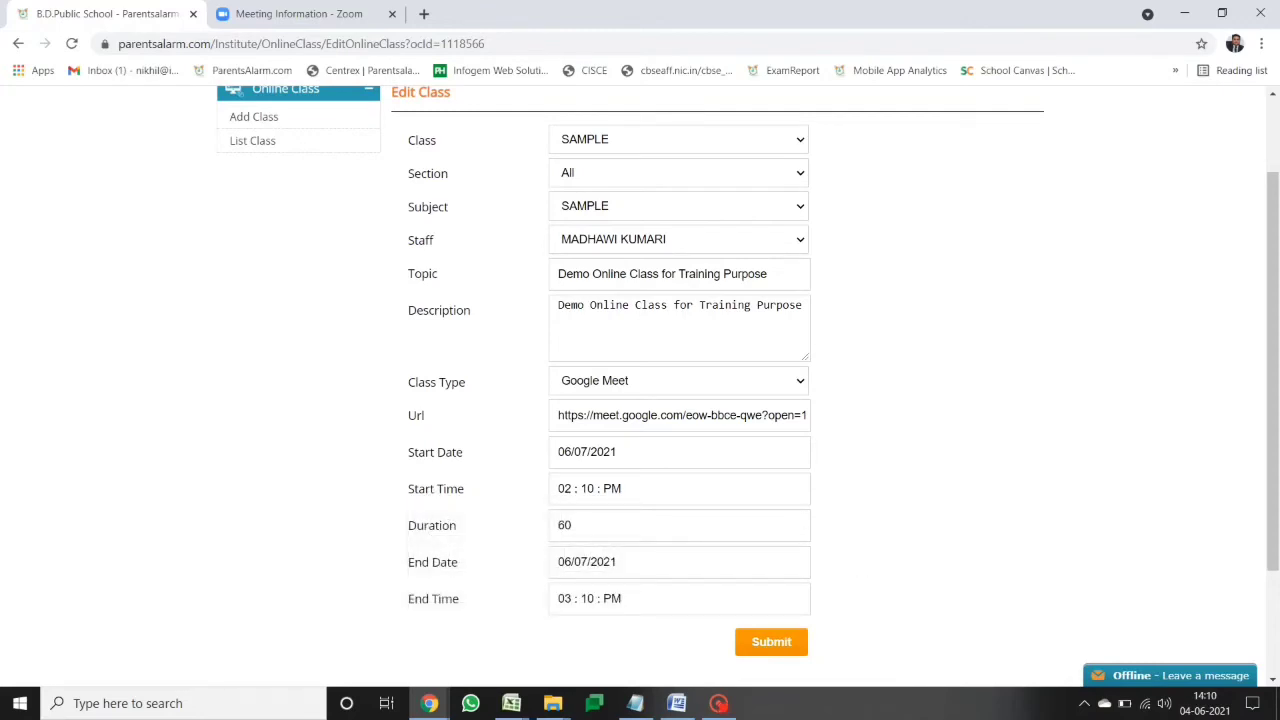
{"action": "left_click", "coordinate": [679, 598]}
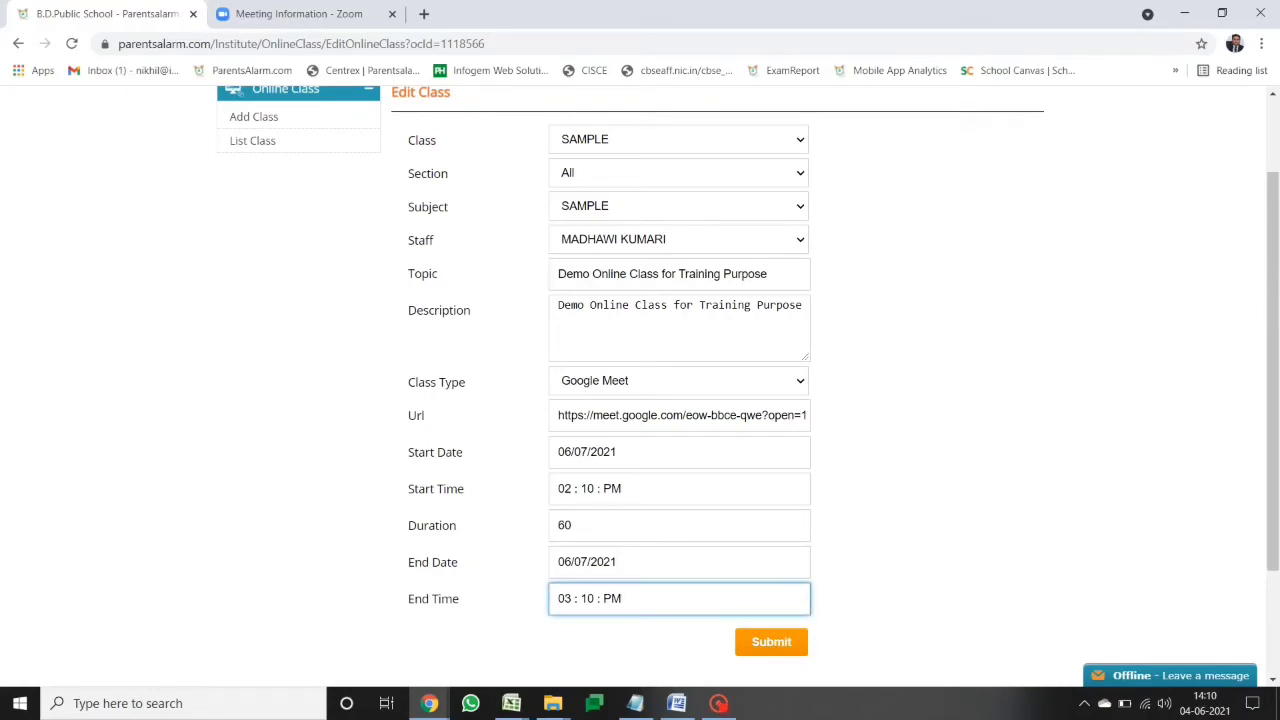
Set the start time of the Demo Online Class for Training Purpose to 02:00 PM and submit the edited class
{"action": "left_click", "coordinate": [600, 492]}
{"action": "left_click", "coordinate": [518, 526]}
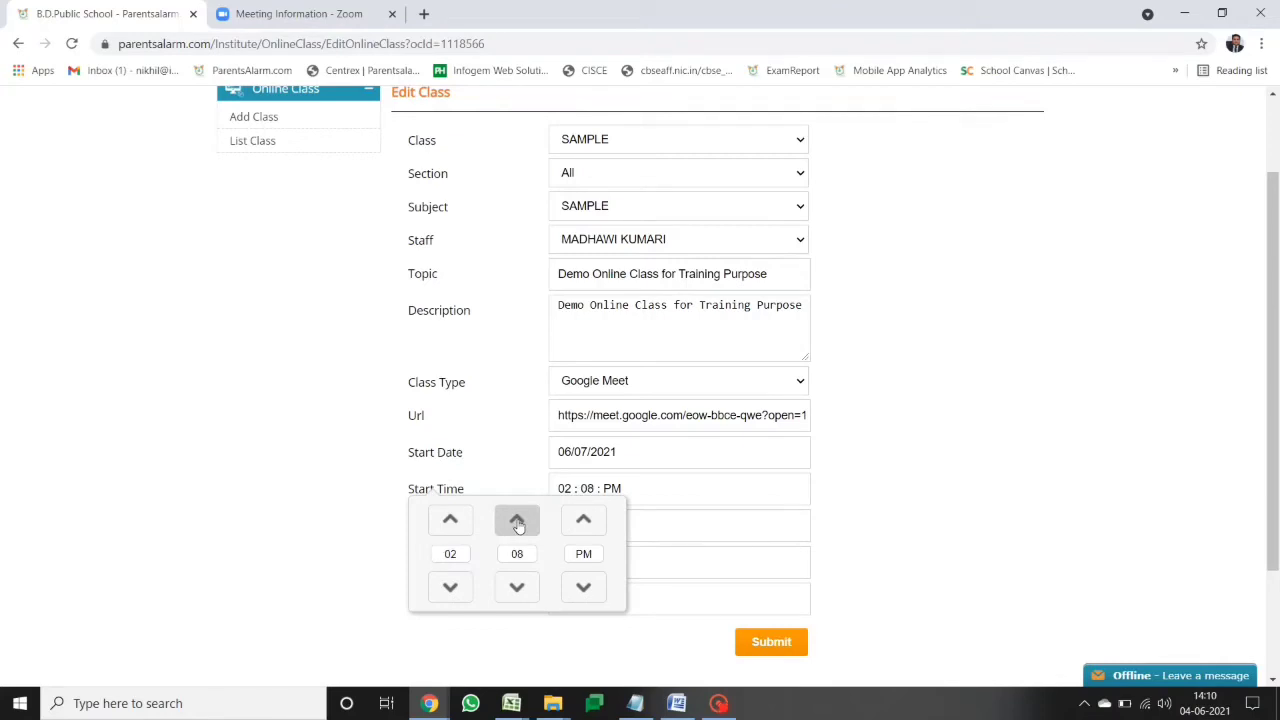
{"action": "left_click", "coordinate": [518, 526]}
{"action": "left_click", "coordinate": [518, 526]}
{"action": "left_click", "coordinate": [518, 526]}
{"action": "left_click", "coordinate": [518, 526]}
{"action": "left_click", "coordinate": [518, 526]}
{"action": "left_click", "coordinate": [517, 588]}
{"action": "key", "text": "Tab"}
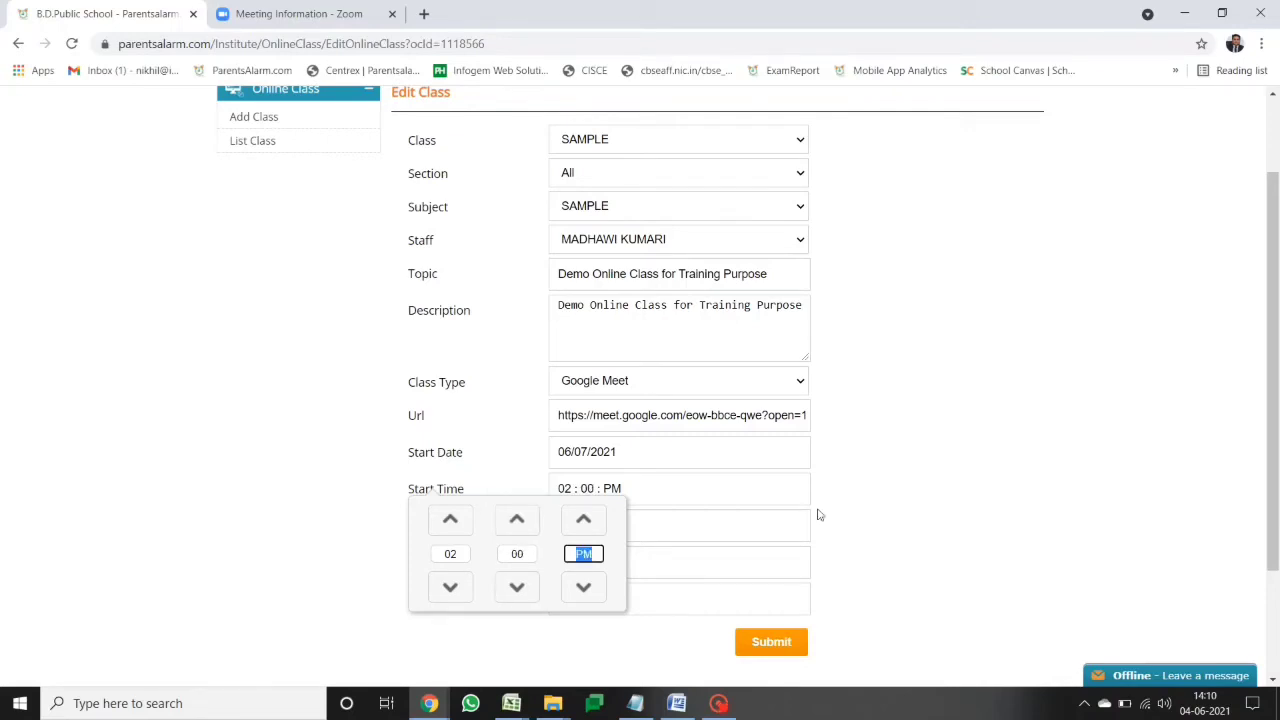
{"action": "left_click", "coordinate": [818, 514]}
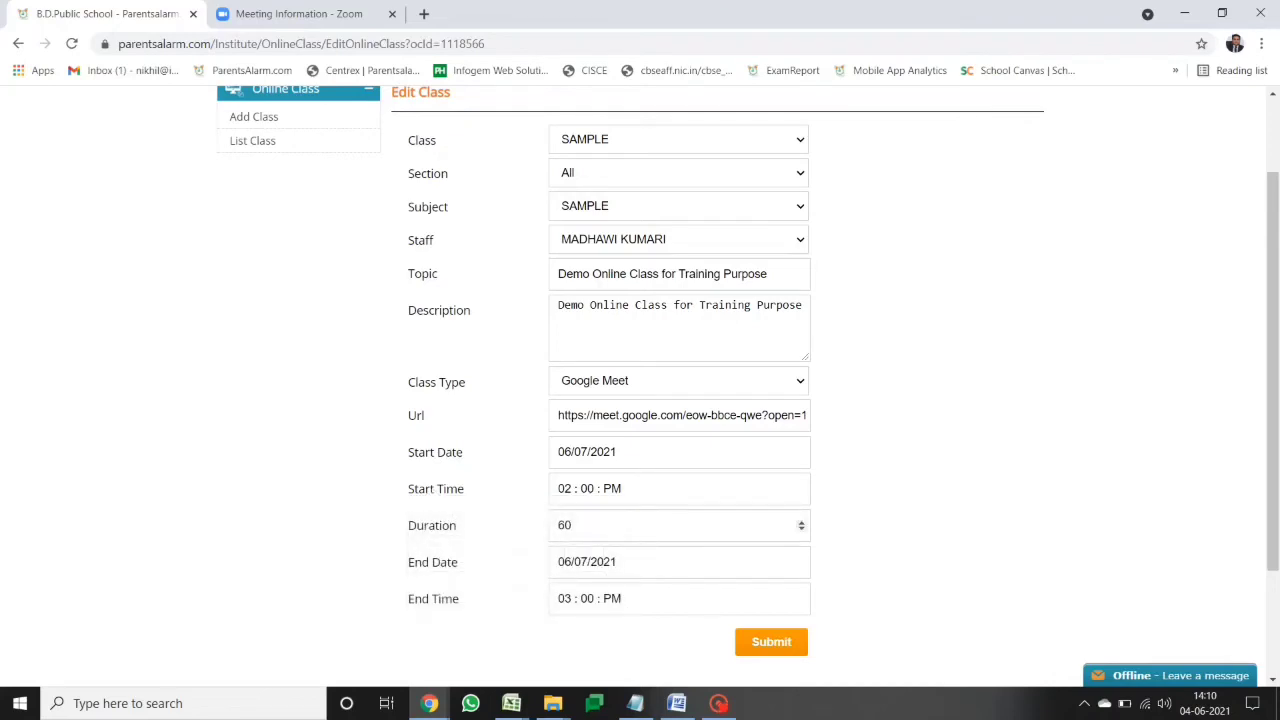
{"action": "left_click", "coordinate": [680, 525]}
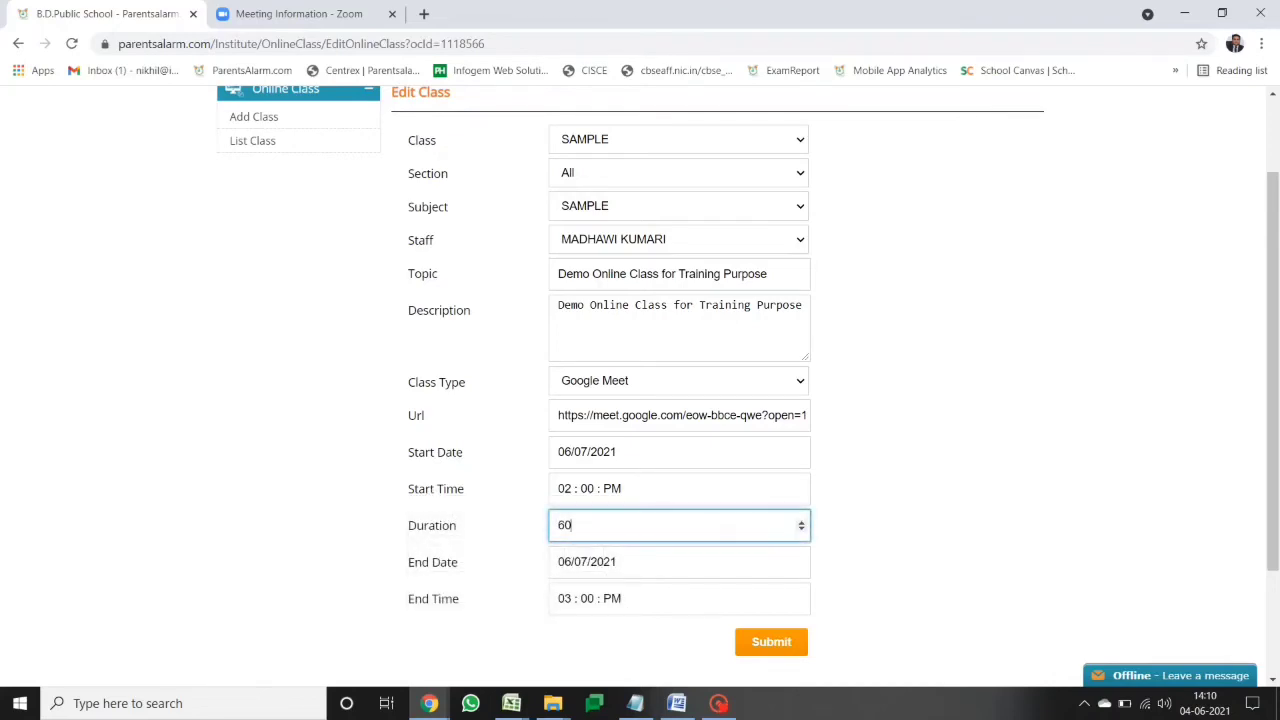
{"action": "left_click", "coordinate": [755, 641]}
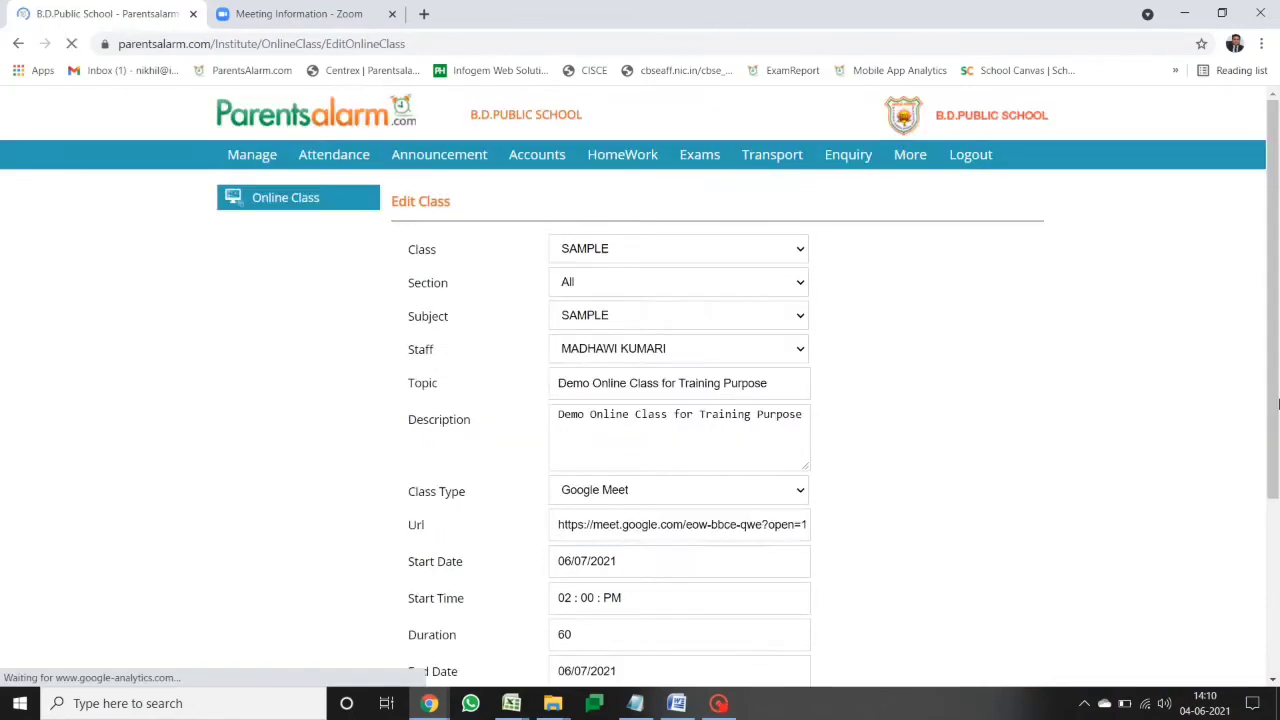
{"action": "left_click_drag", "start_coordinate": [1277, 403], "coordinate": [1277, 196]}
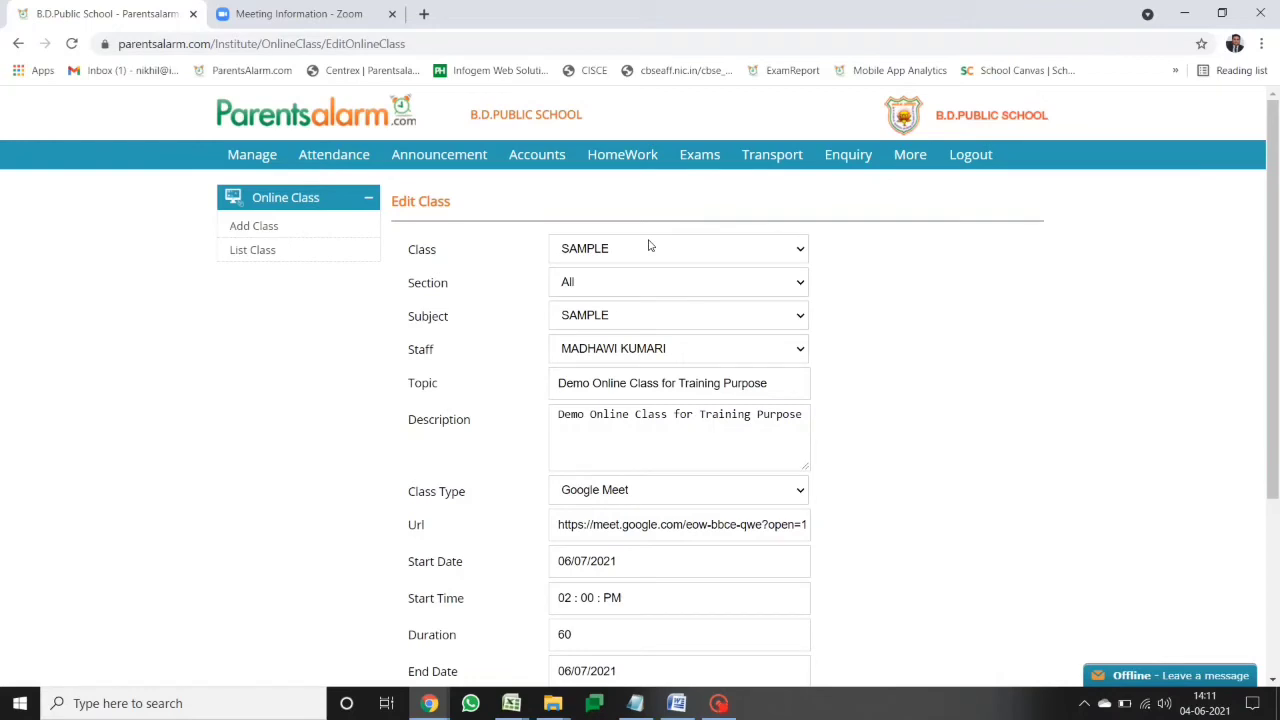
Start a new question in the Online Test question bank for board CBSE and class SAMPLE
{"action": "mouse_move", "coordinate": [910, 158]}
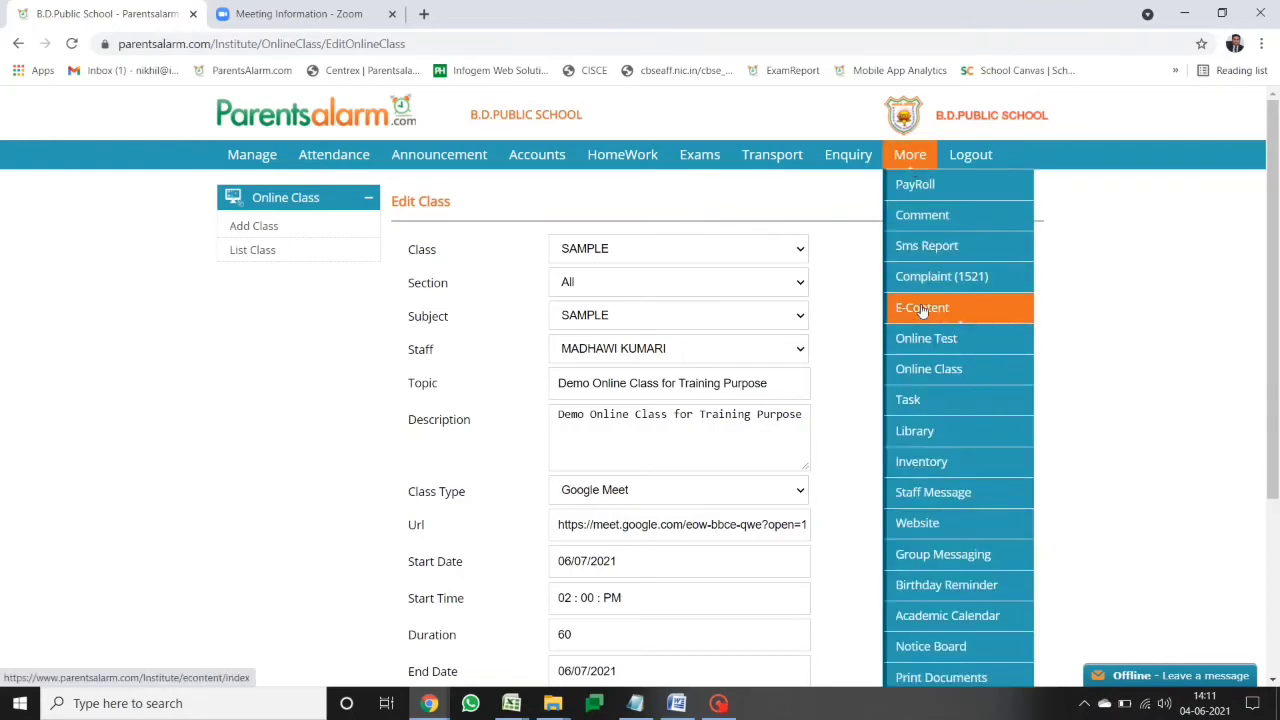
{"action": "left_click", "coordinate": [920, 340]}
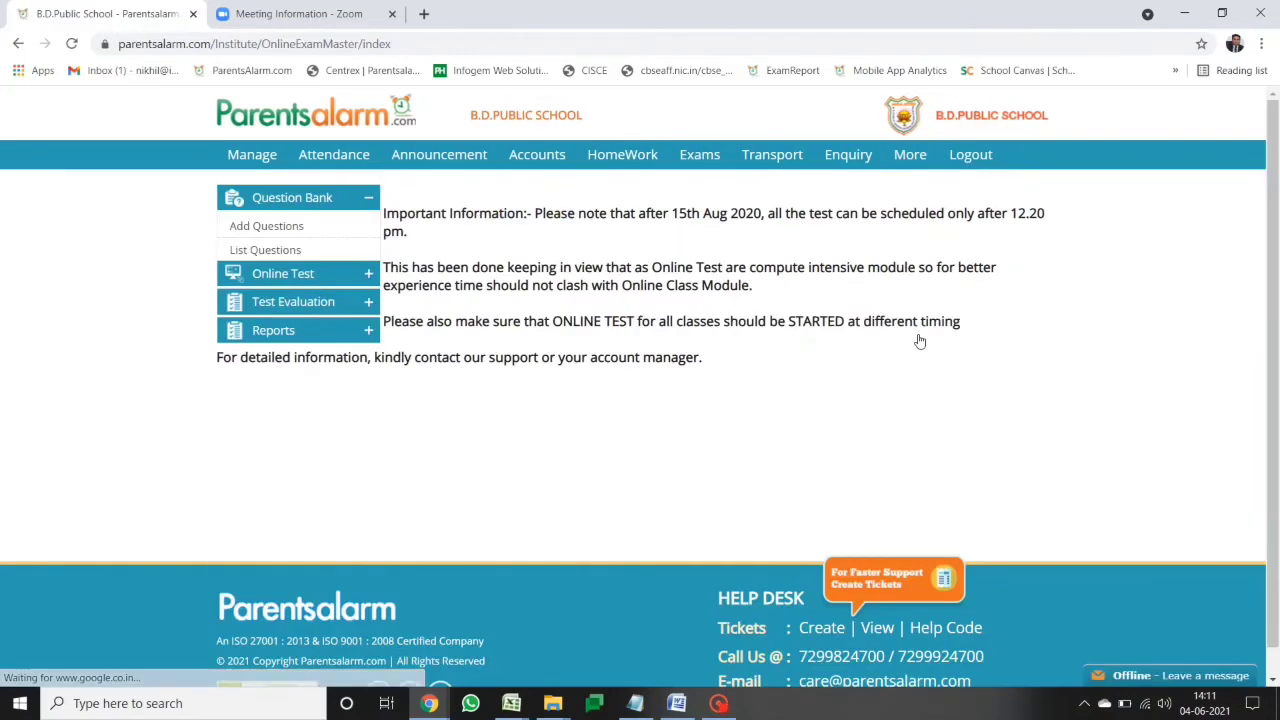
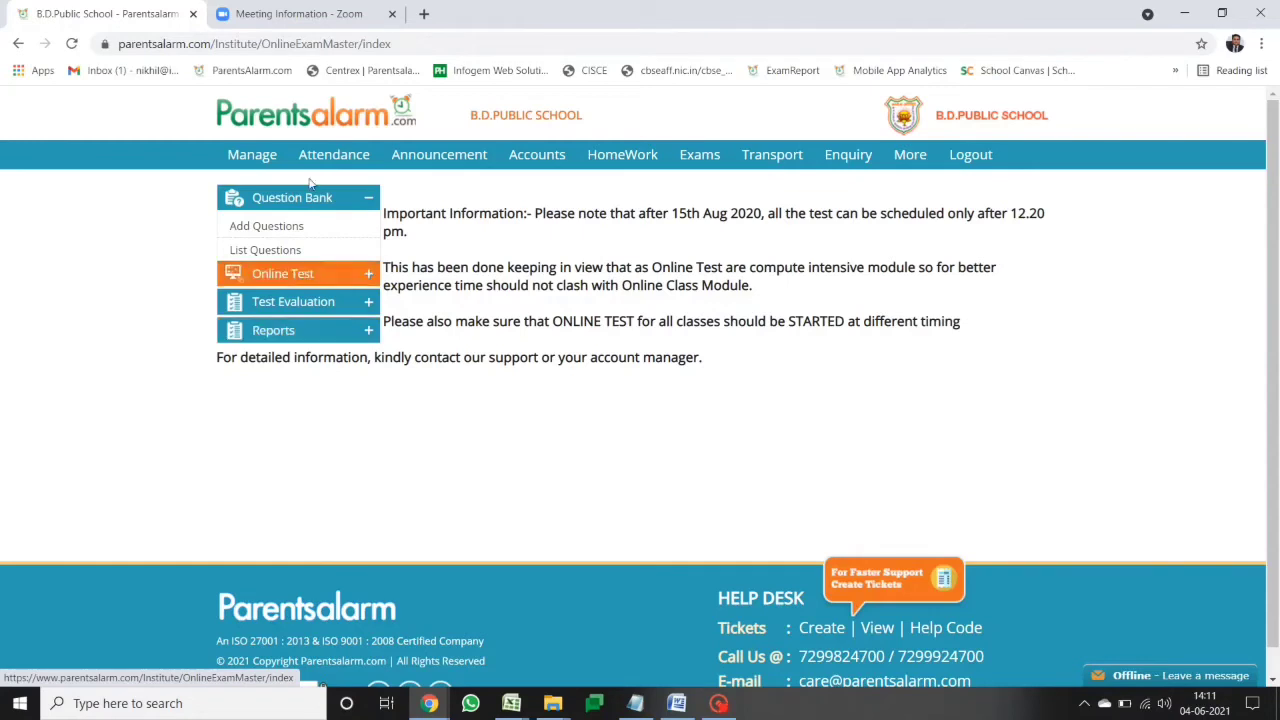
{"action": "left_click", "coordinate": [296, 226]}
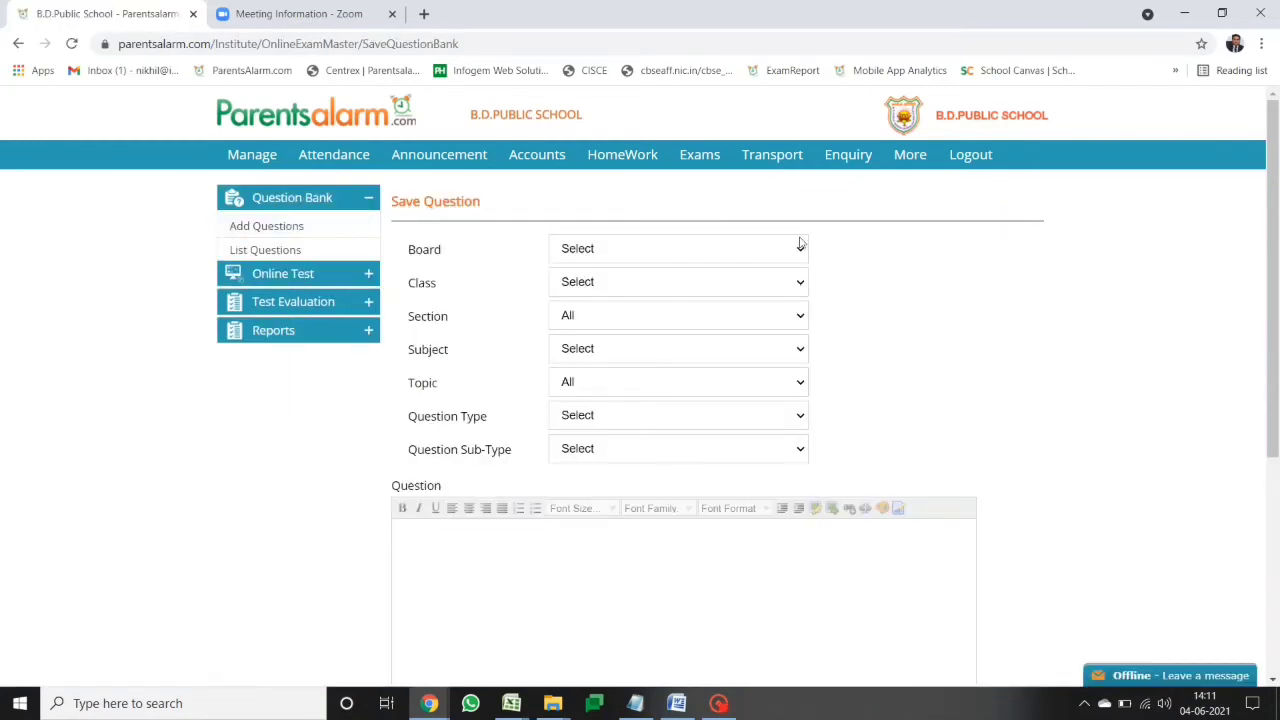
{"action": "left_click", "coordinate": [742, 257]}
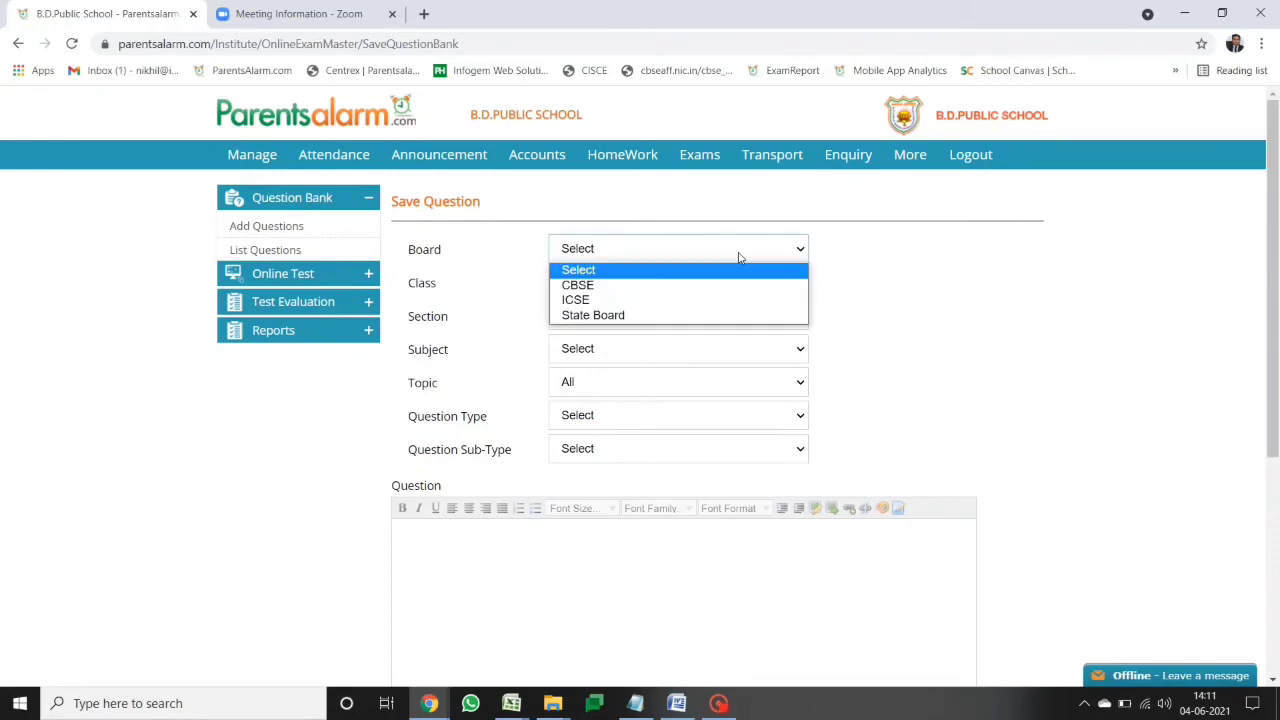
{"action": "left_click", "coordinate": [607, 285]}
{"action": "left_click", "coordinate": [615, 287]}
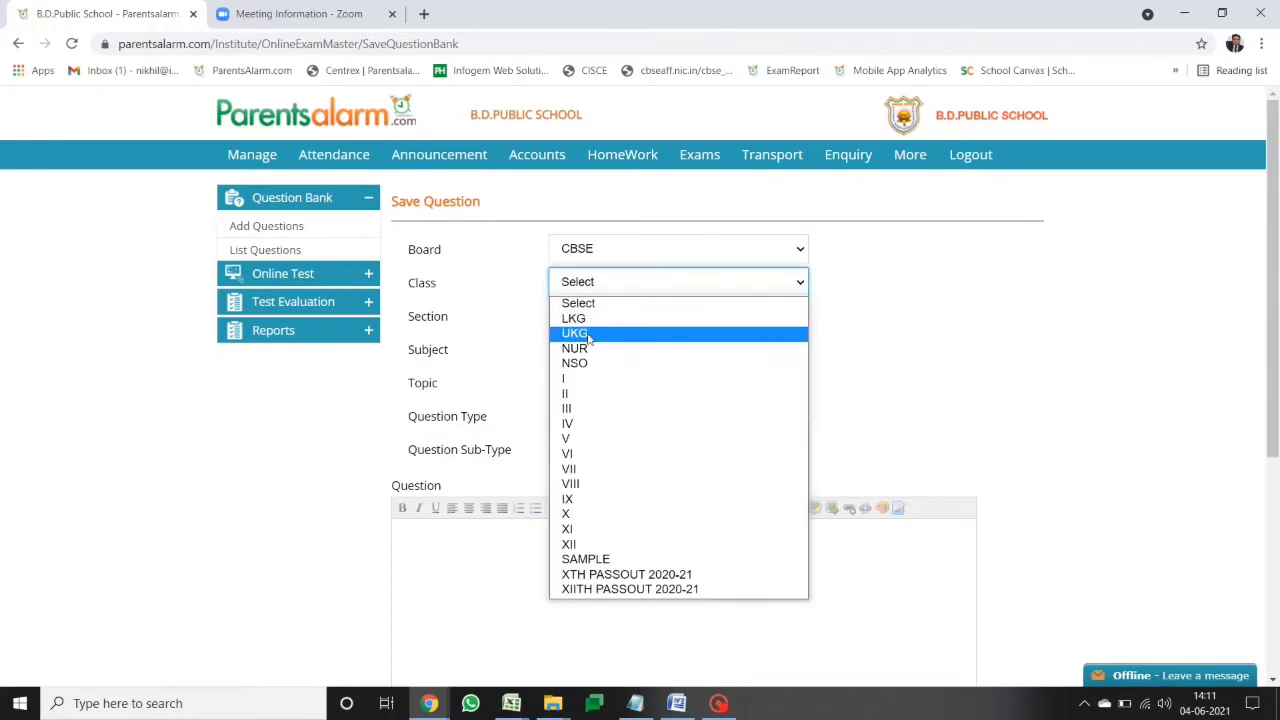
{"action": "left_click", "coordinate": [607, 561]}
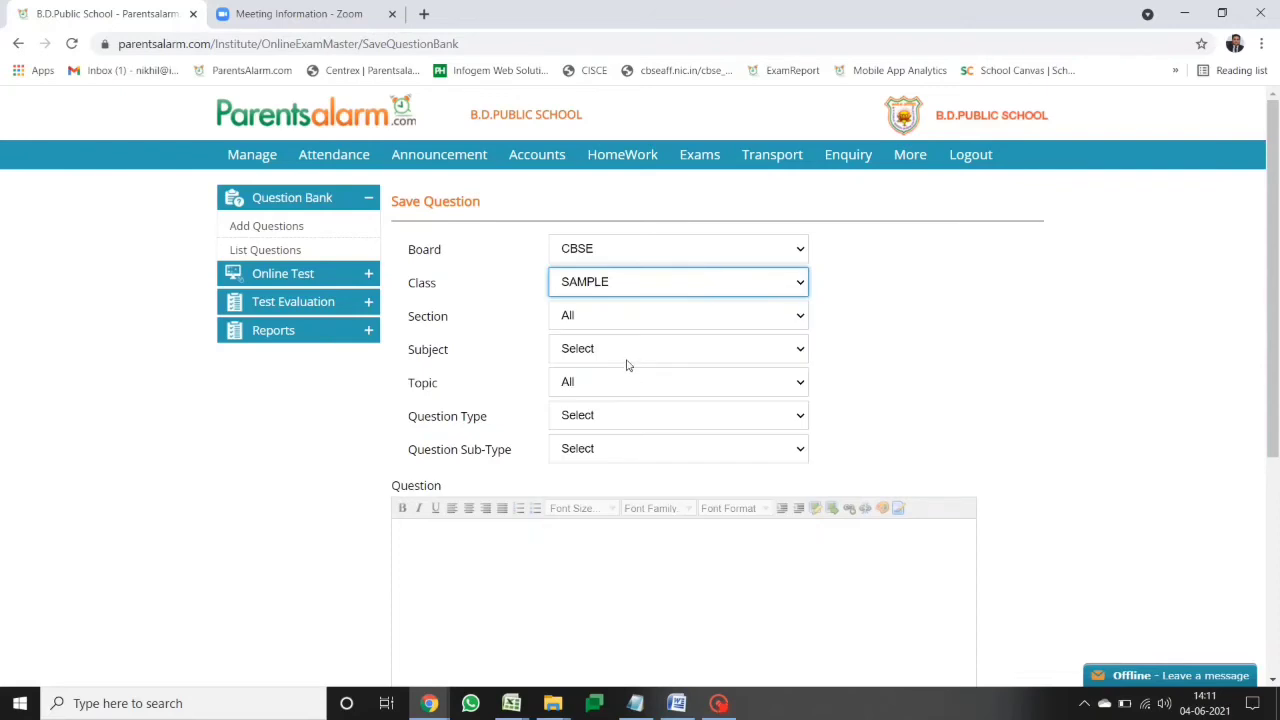
Assign the question to section All, subject SAMPLE and topic All
{"action": "left_click", "coordinate": [604, 315]}
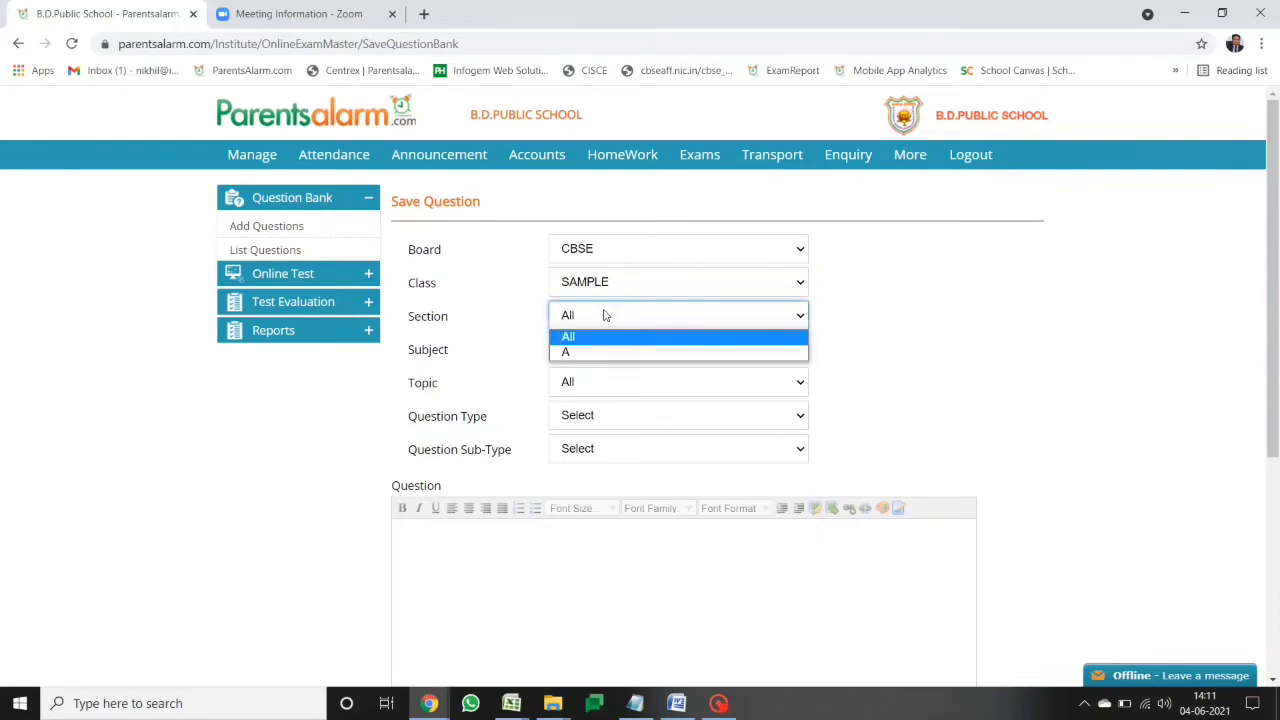
{"action": "left_click", "coordinate": [606, 316]}
{"action": "left_click", "coordinate": [586, 361]}
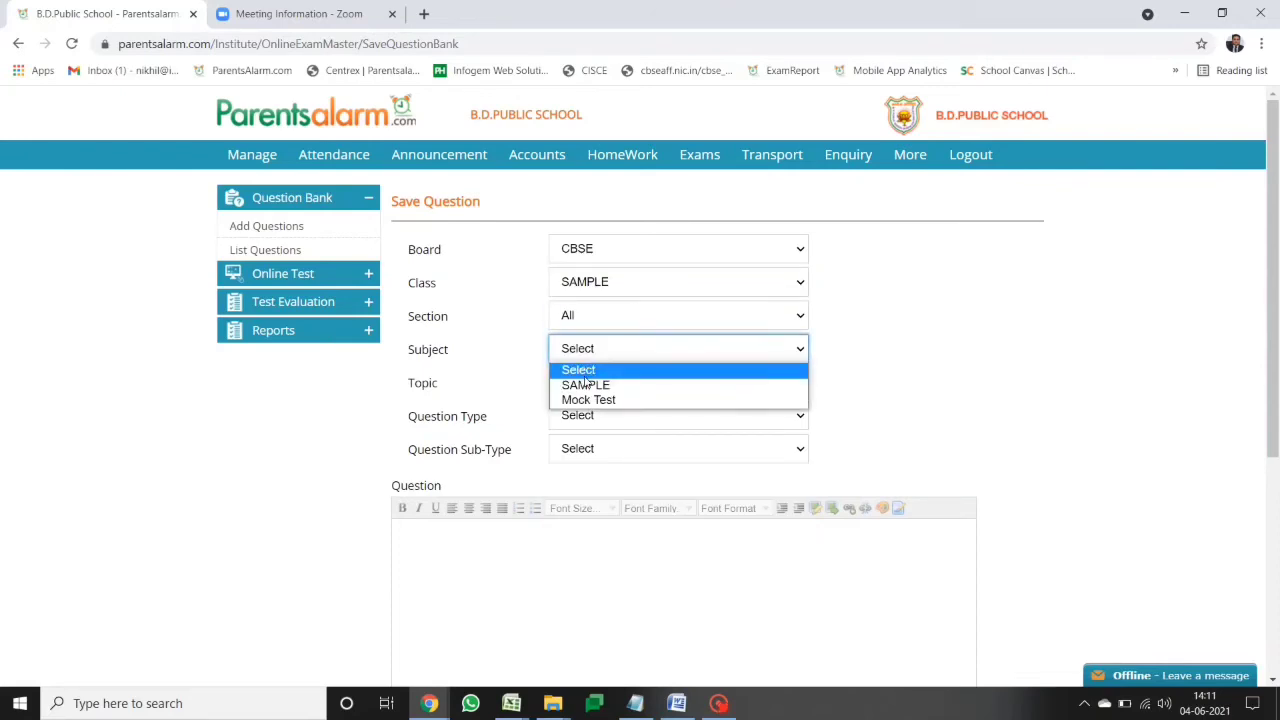
{"action": "left_click", "coordinate": [586, 385]}
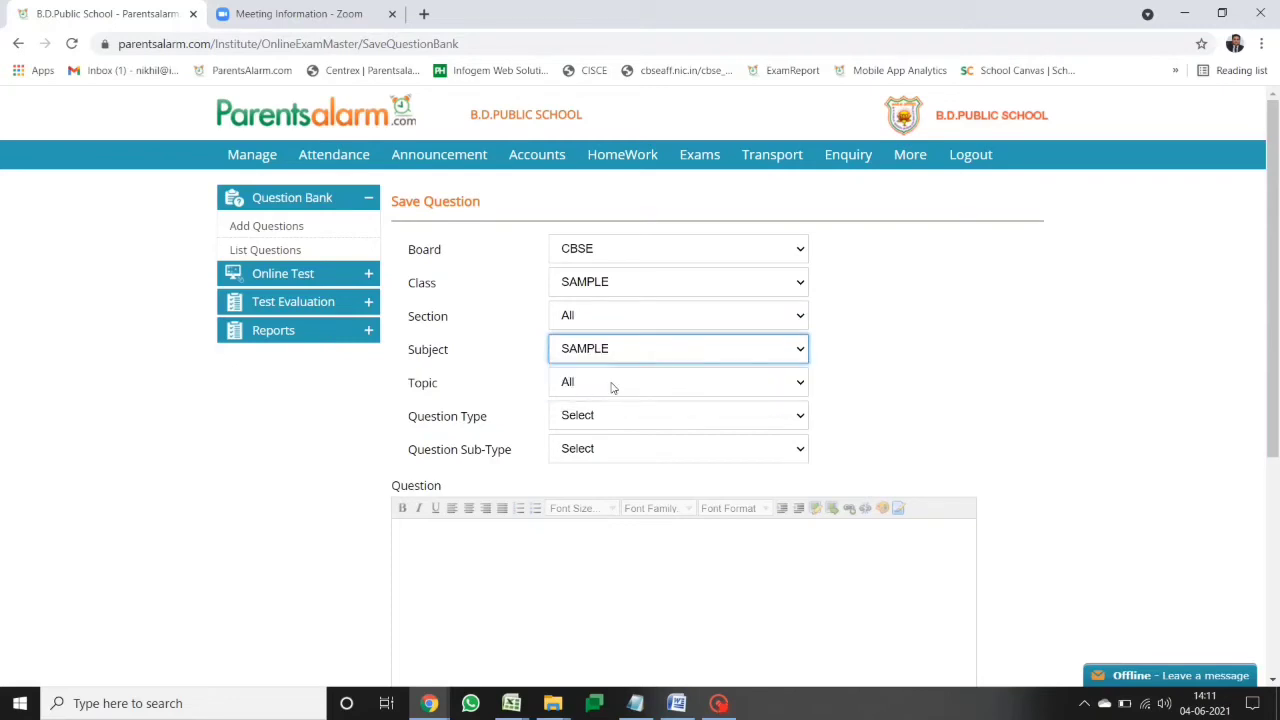
{"action": "left_click", "coordinate": [609, 384]}
{"action": "left_click", "coordinate": [601, 403]}
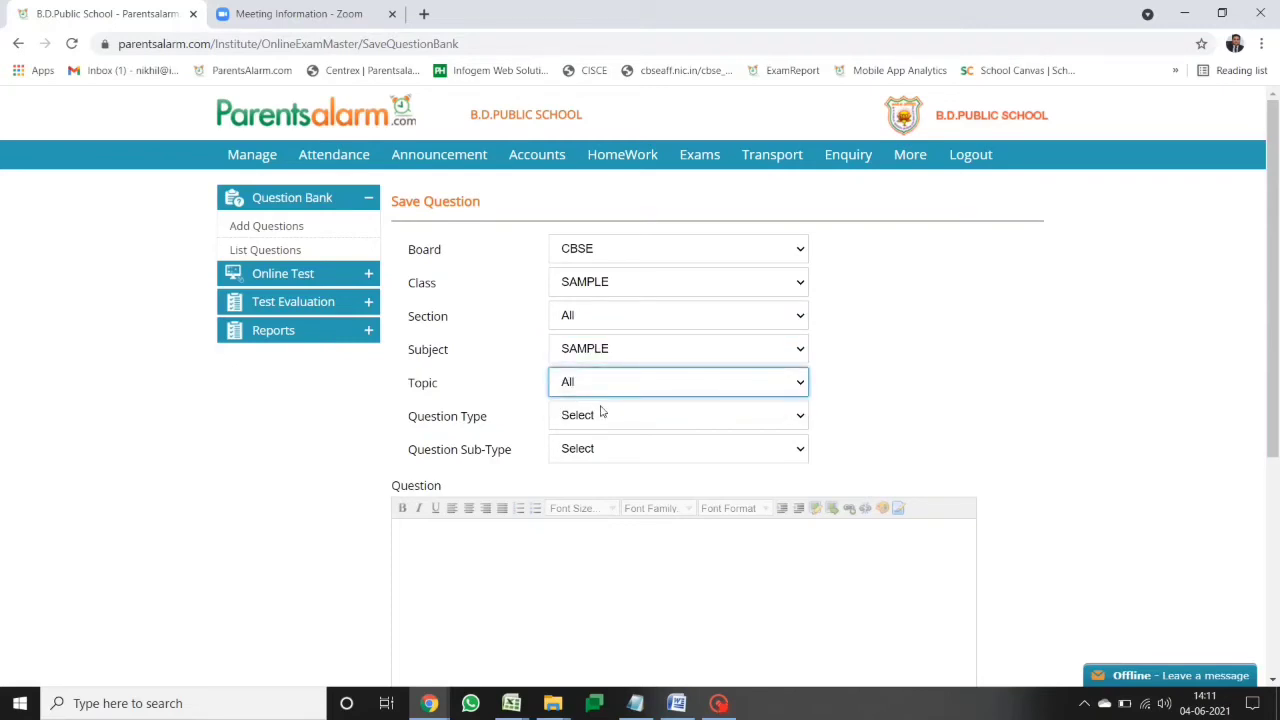
Set the question type to Objective and the sub-type to Multiple Choice Question
{"action": "left_click", "coordinate": [600, 416]}
{"action": "left_click", "coordinate": [592, 452]}
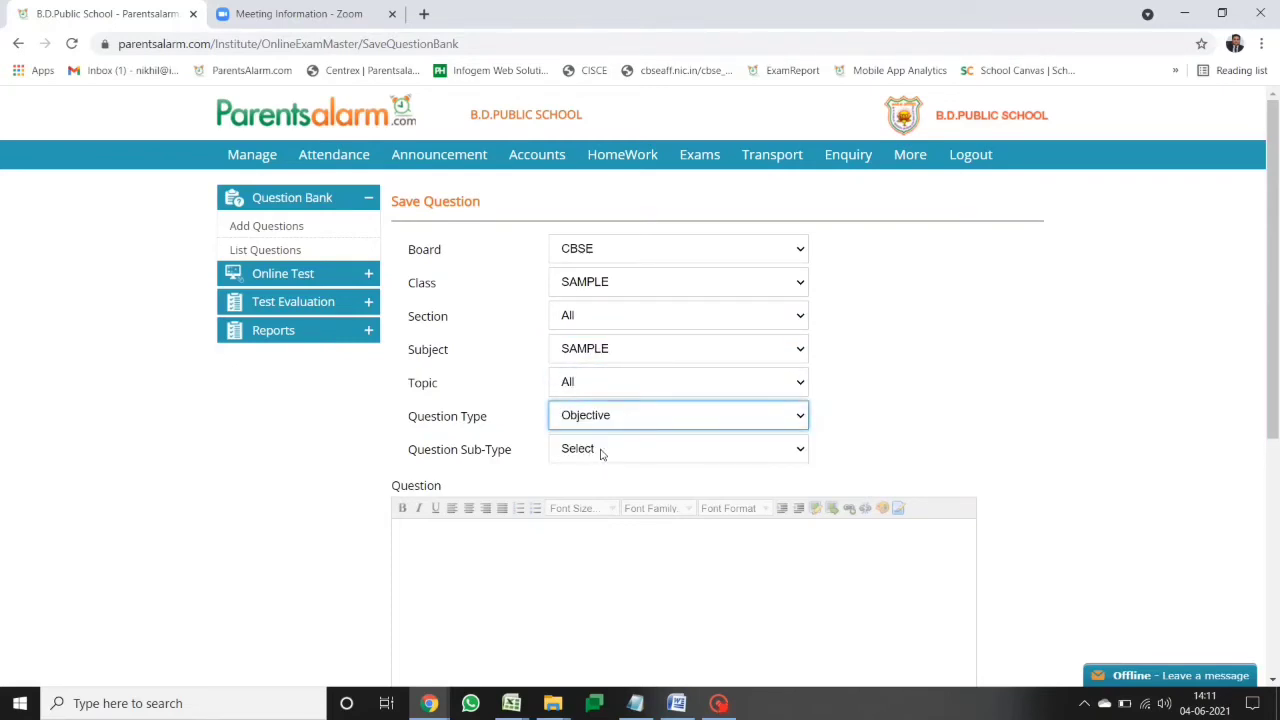
{"action": "left_click", "coordinate": [607, 417]}
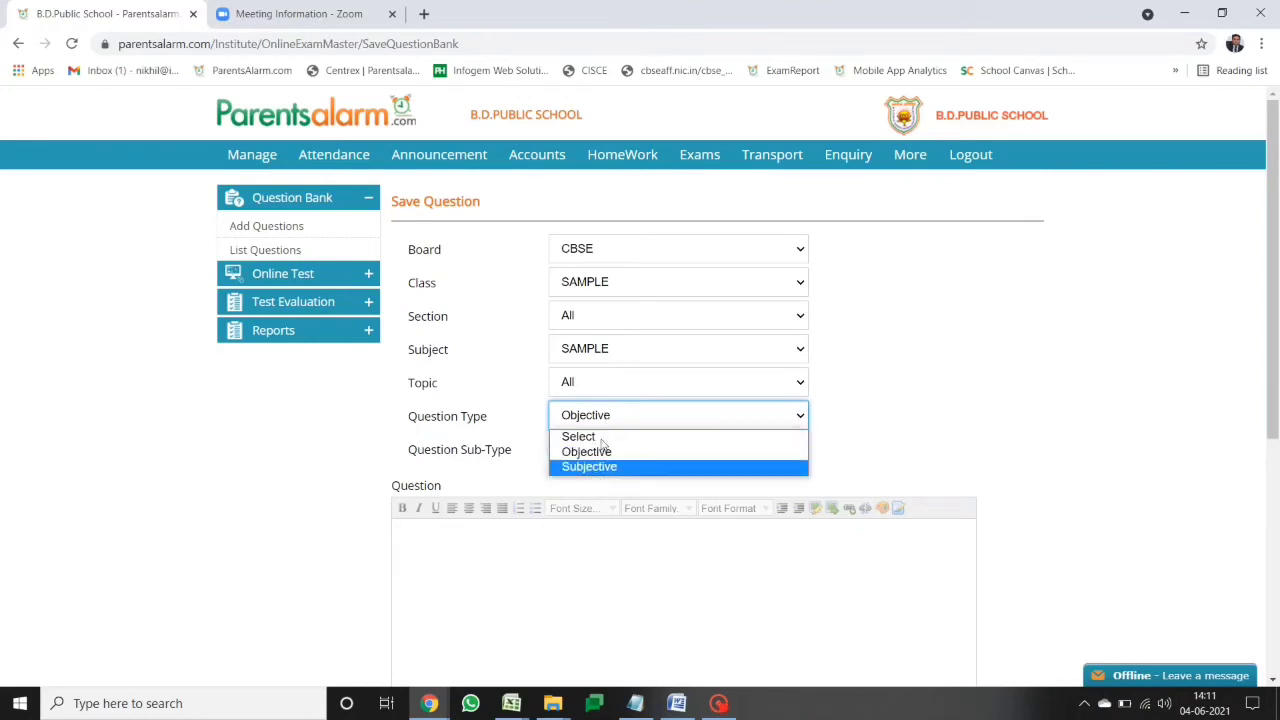
{"action": "left_click", "coordinate": [611, 454]}
{"action": "left_click", "coordinate": [611, 452]}
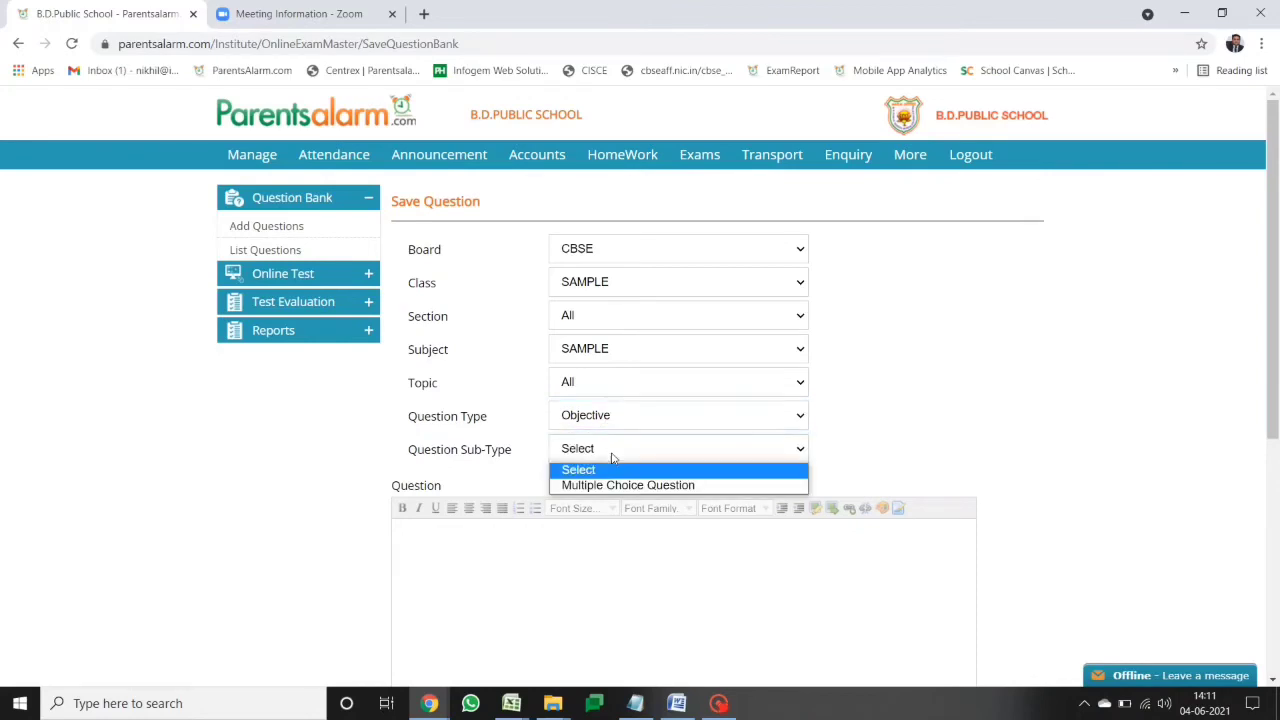
{"action": "left_click", "coordinate": [601, 484]}
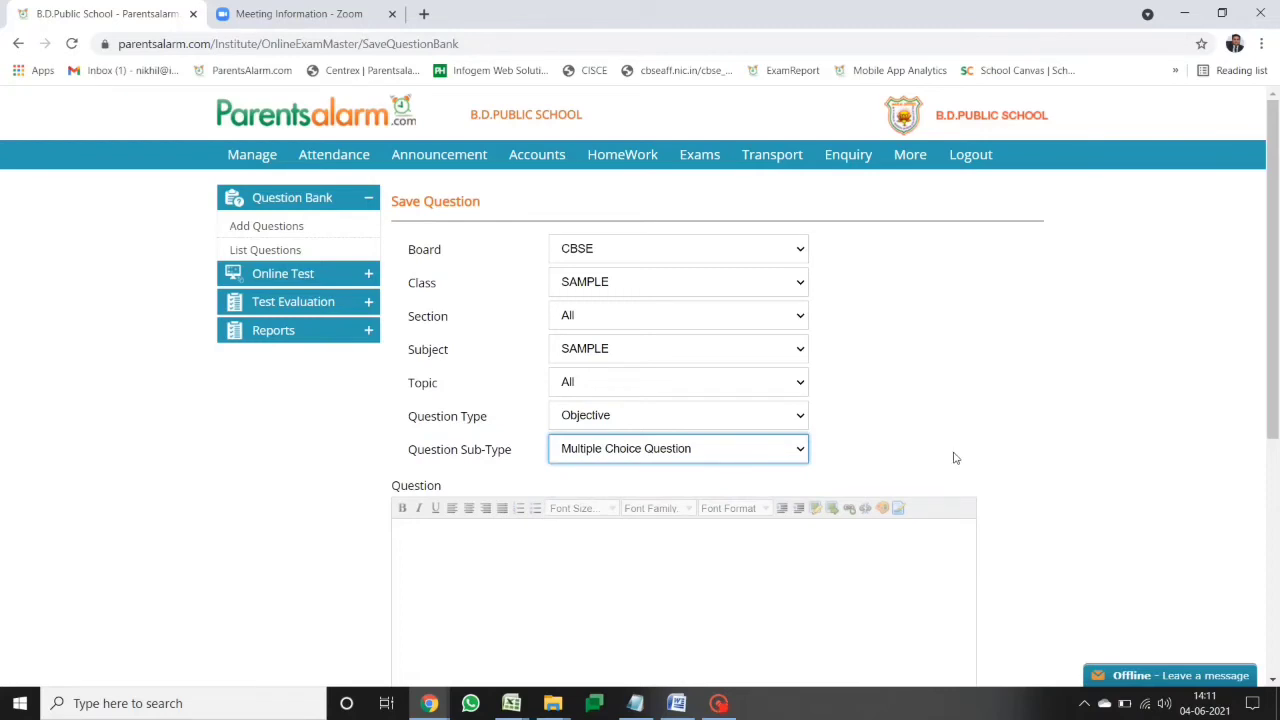
Enter the question text "What is capital of India?" and set its default marks to 5
{"action": "left_click_drag", "start_coordinate": [1275, 393], "coordinate": [1275, 478]}
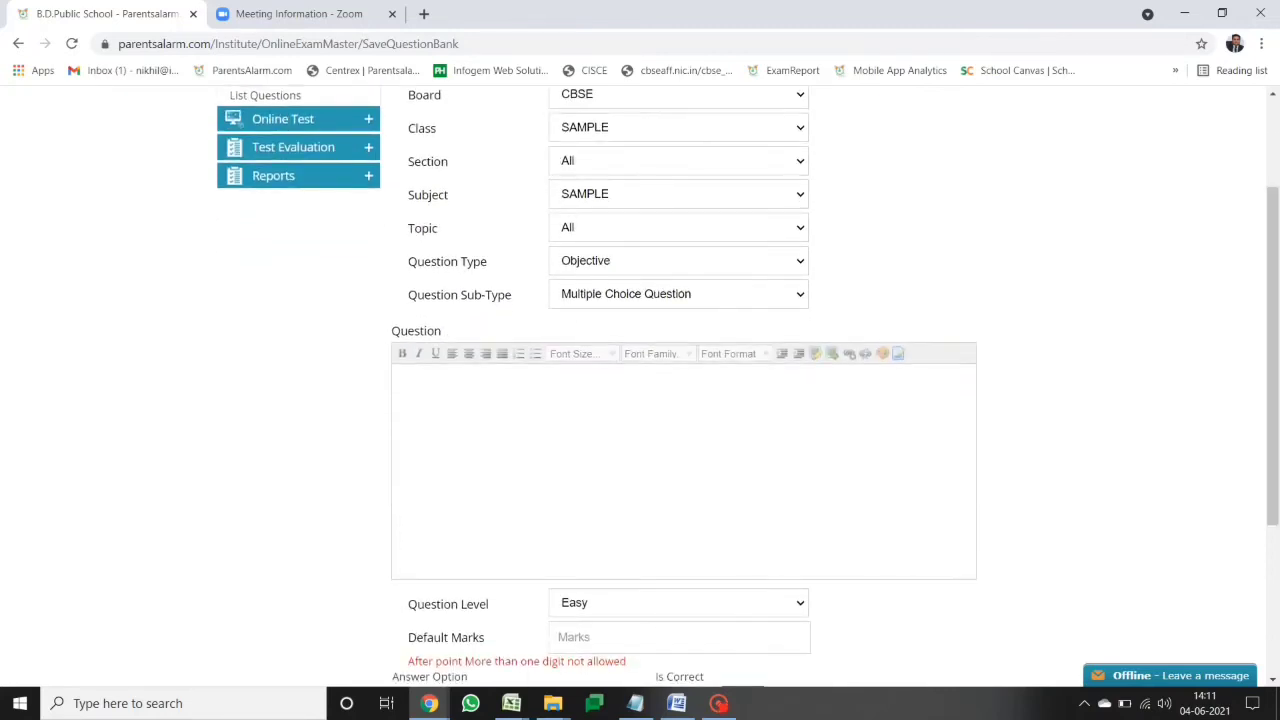
{"action": "left_click", "coordinate": [397, 377]}
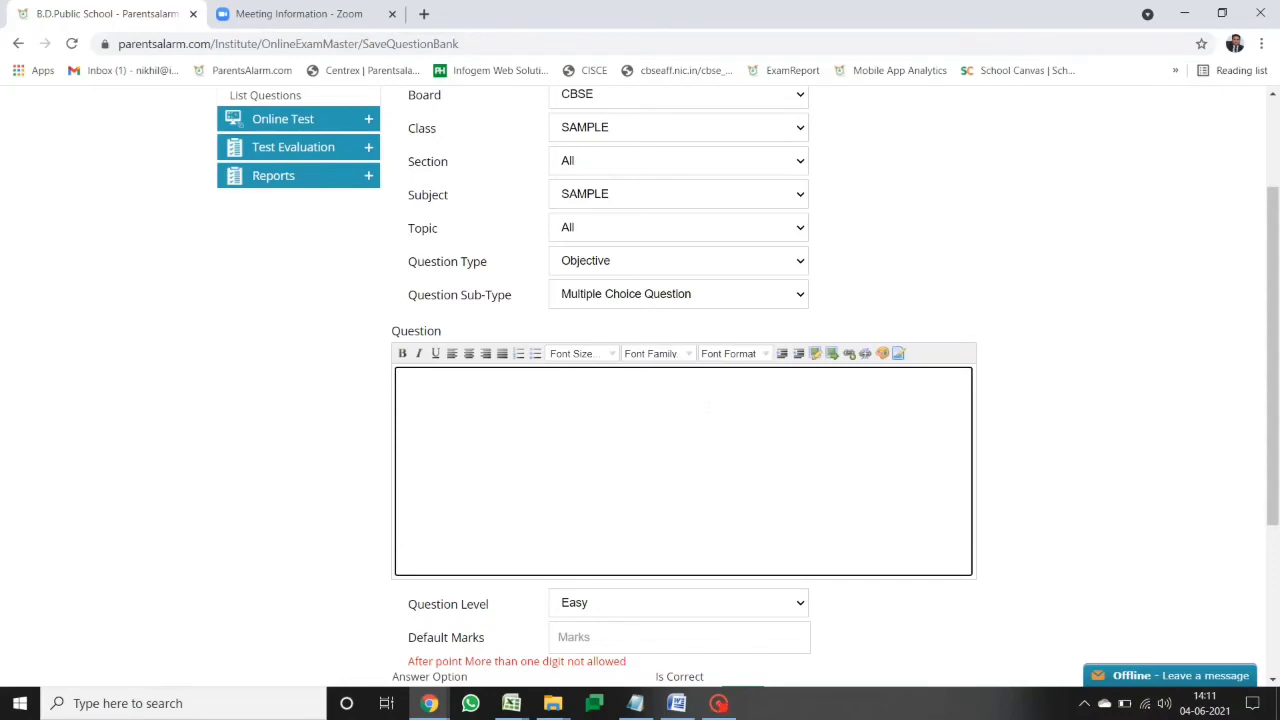
{"action": "type", "text": "What is capital of India?"}
{"action": "left_click", "coordinate": [1050, 408]}
{"action": "left_click_drag", "start_coordinate": [1274, 380], "coordinate": [1276, 457]}
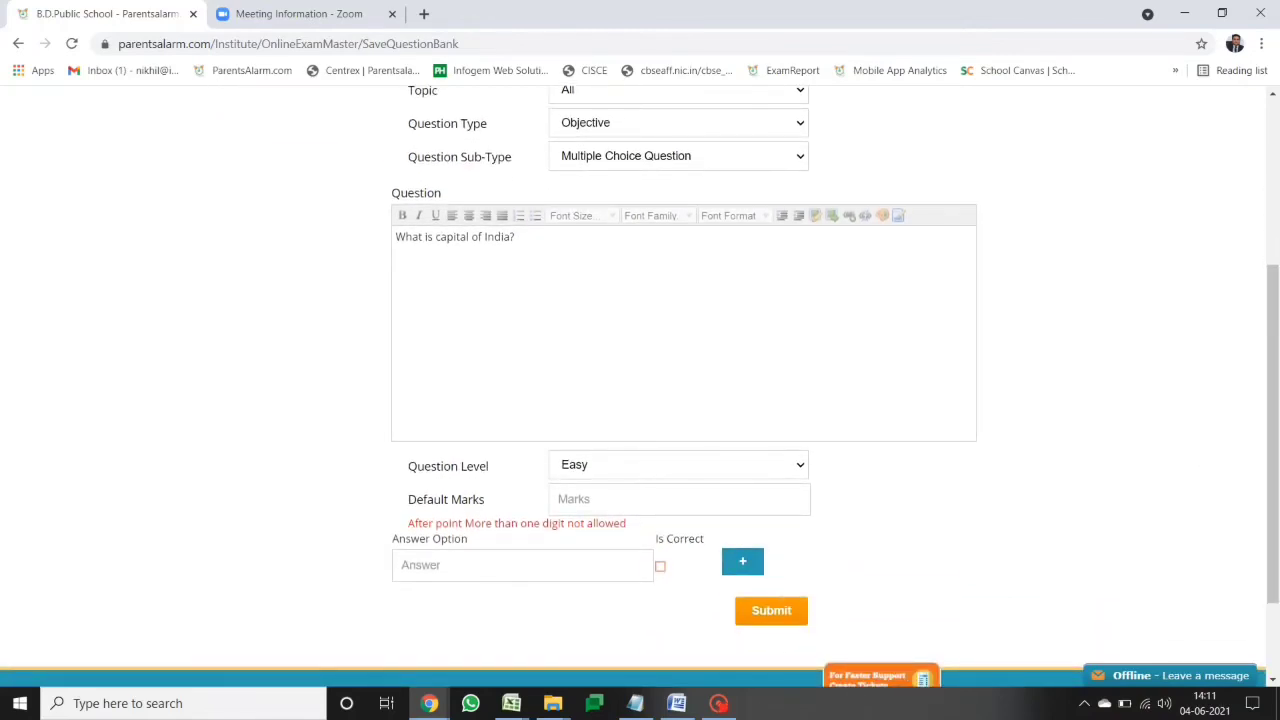
{"action": "left_click", "coordinate": [620, 499]}
{"action": "type", "text": "5"}
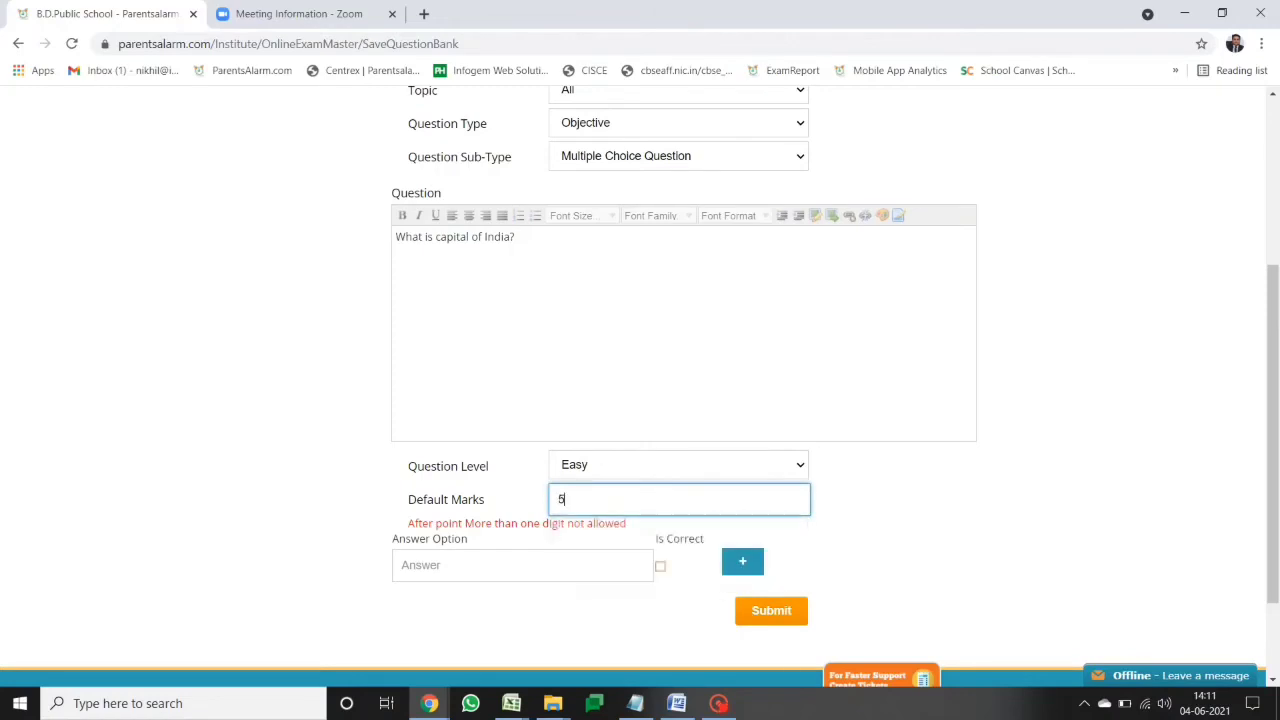
Add "India" and "China" as the first two answer options of the question
{"action": "key", "text": "Tab"}
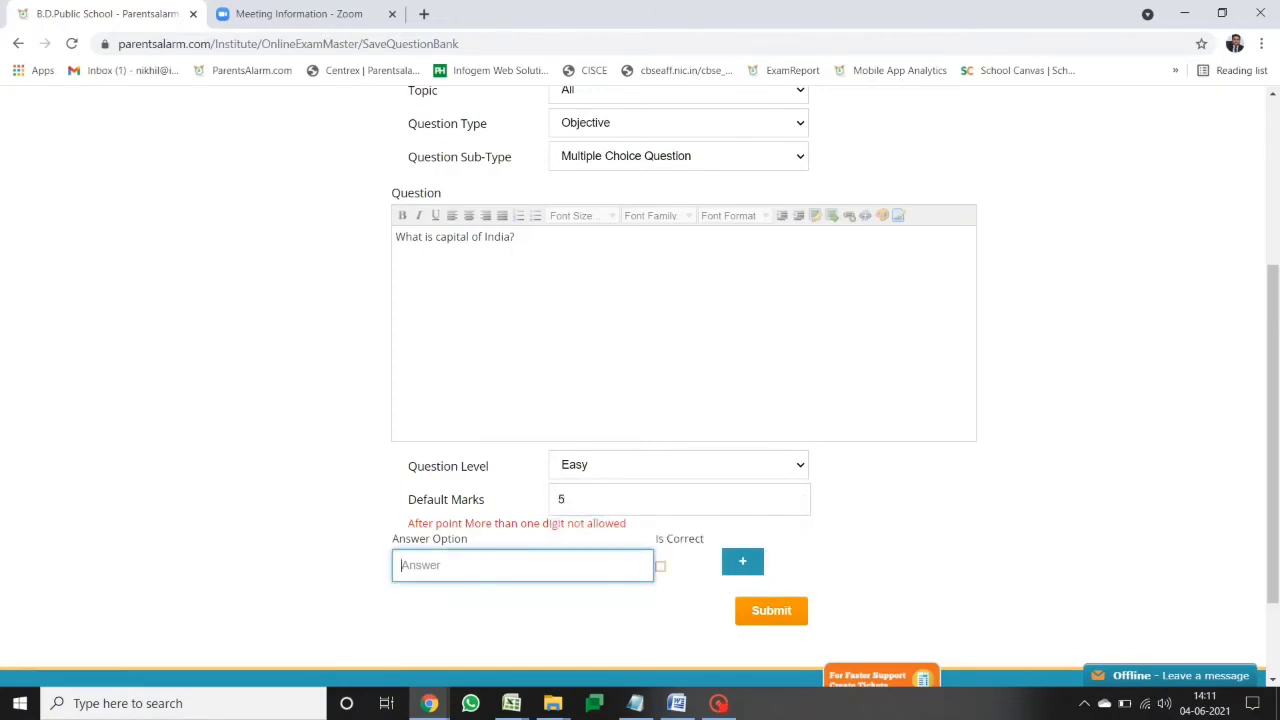
{"action": "type", "text": "India"}
{"action": "key", "text": "Tab"}
{"action": "key", "text": "Tab"}
{"action": "key", "text": "Return"}
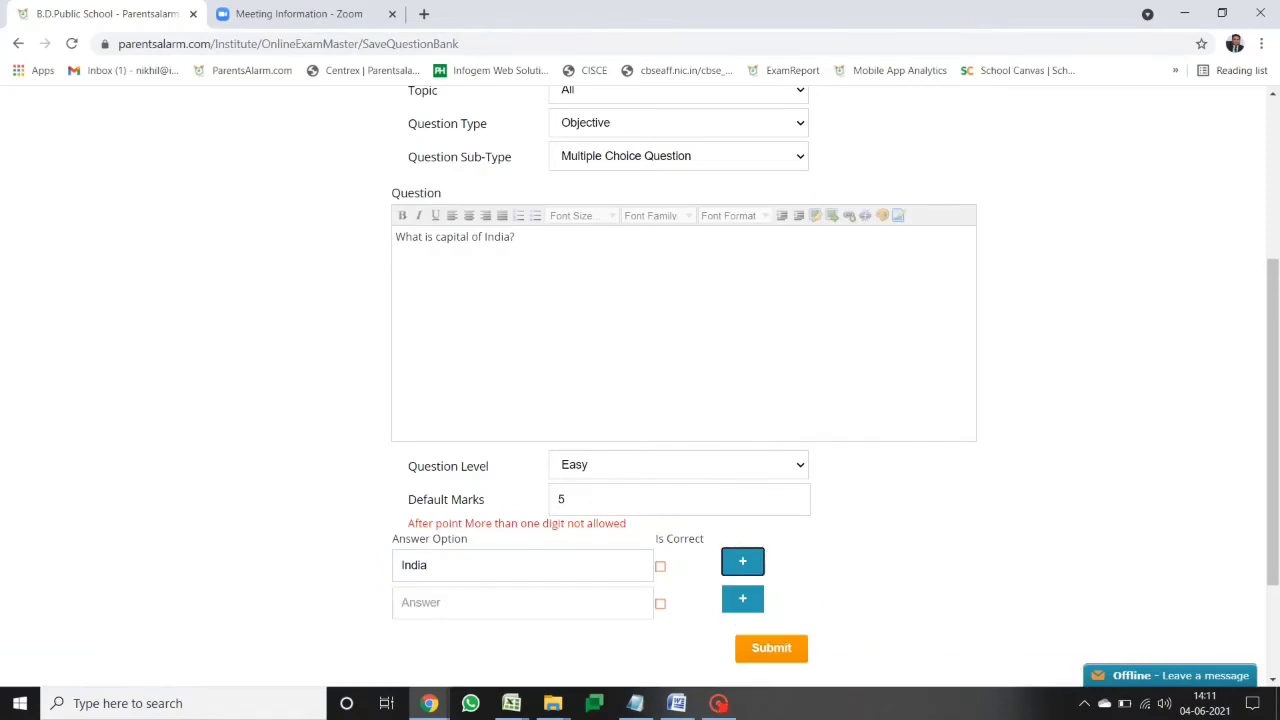
{"action": "key", "text": "Tab"}
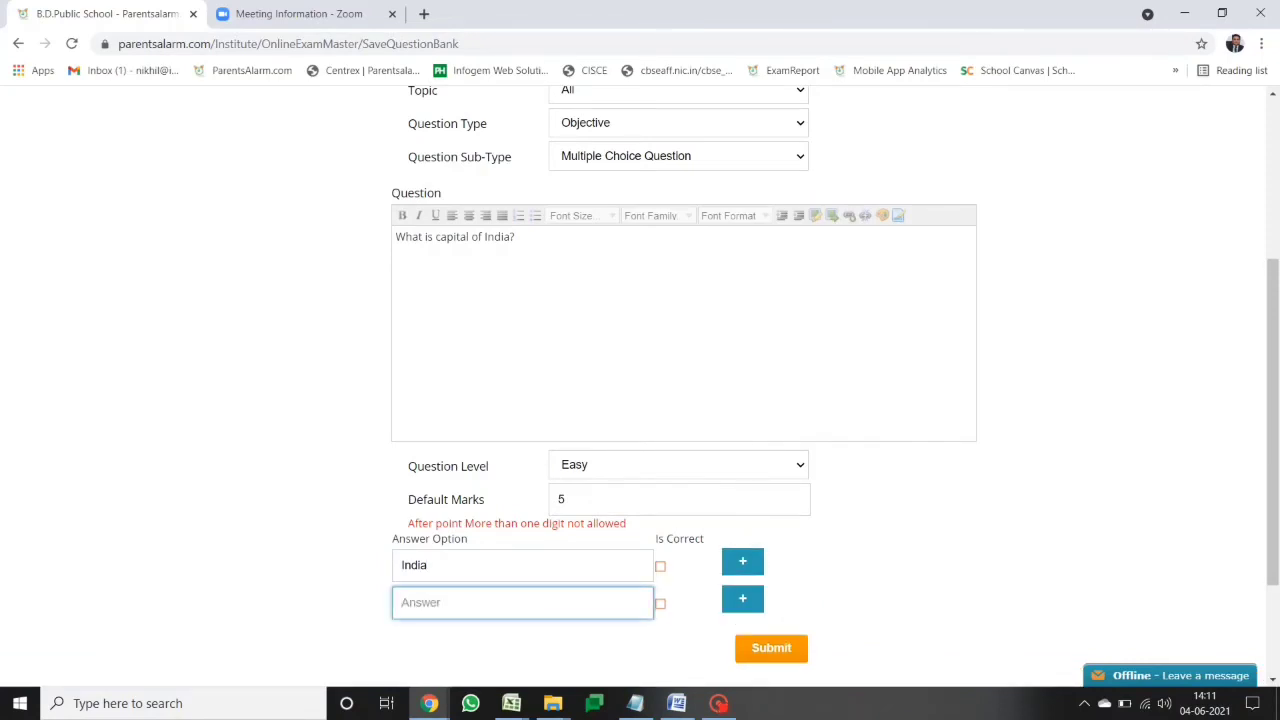
{"action": "type", "text": "China"}
{"action": "key", "text": "Tab"}
{"action": "key", "text": "Tab"}
{"action": "key", "text": "Return"}
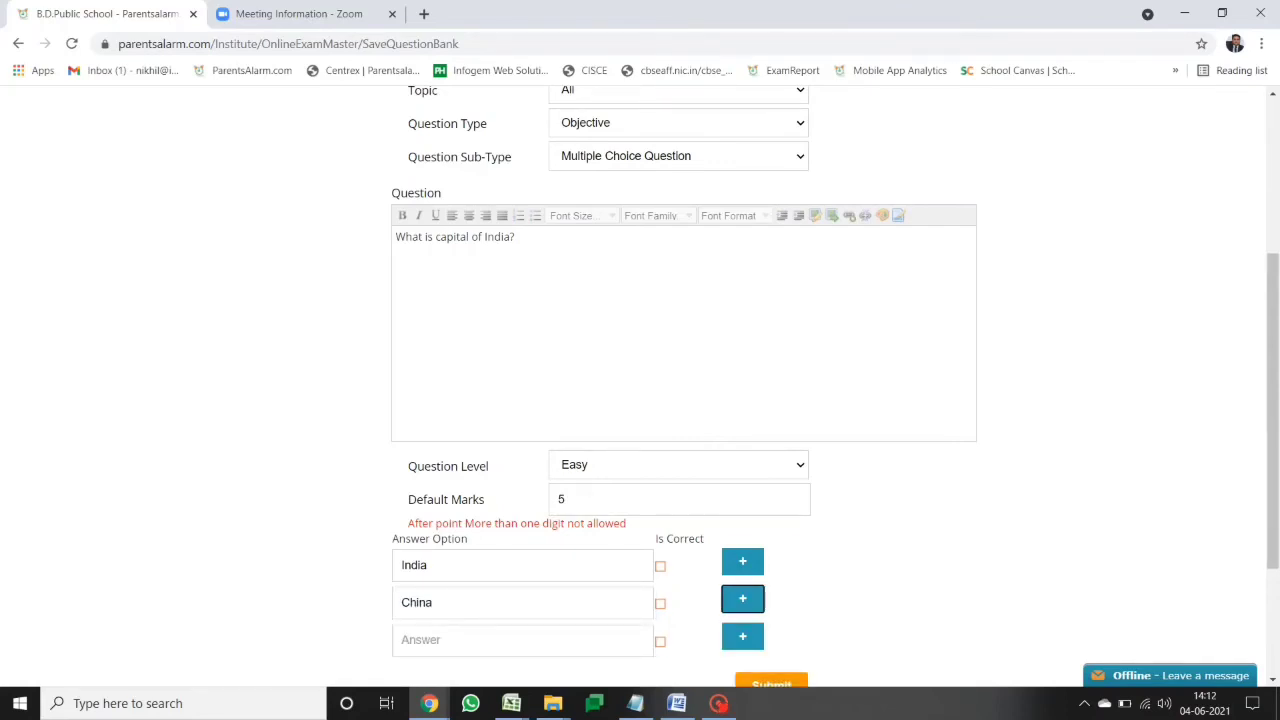
Add "New Delhi" and "Kolkata" as the third and fourth answer options
{"action": "key", "text": "Tab"}
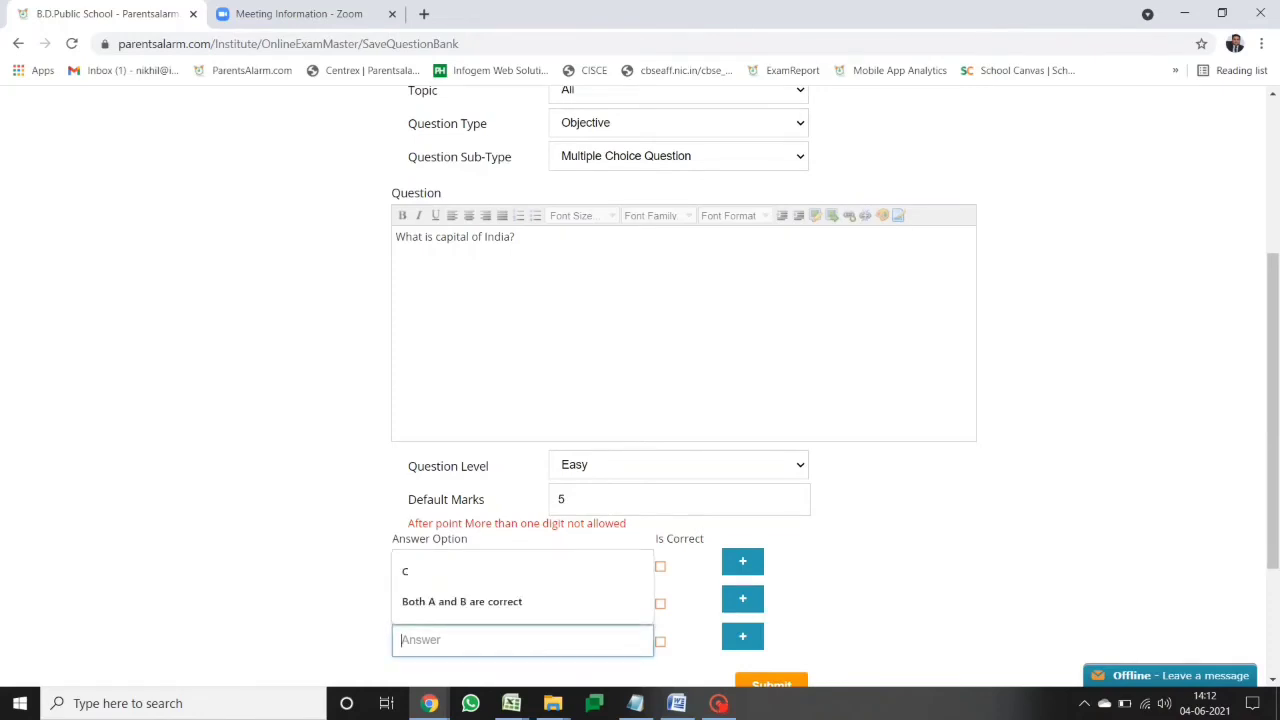
{"action": "type", "text": "New Delhi"}
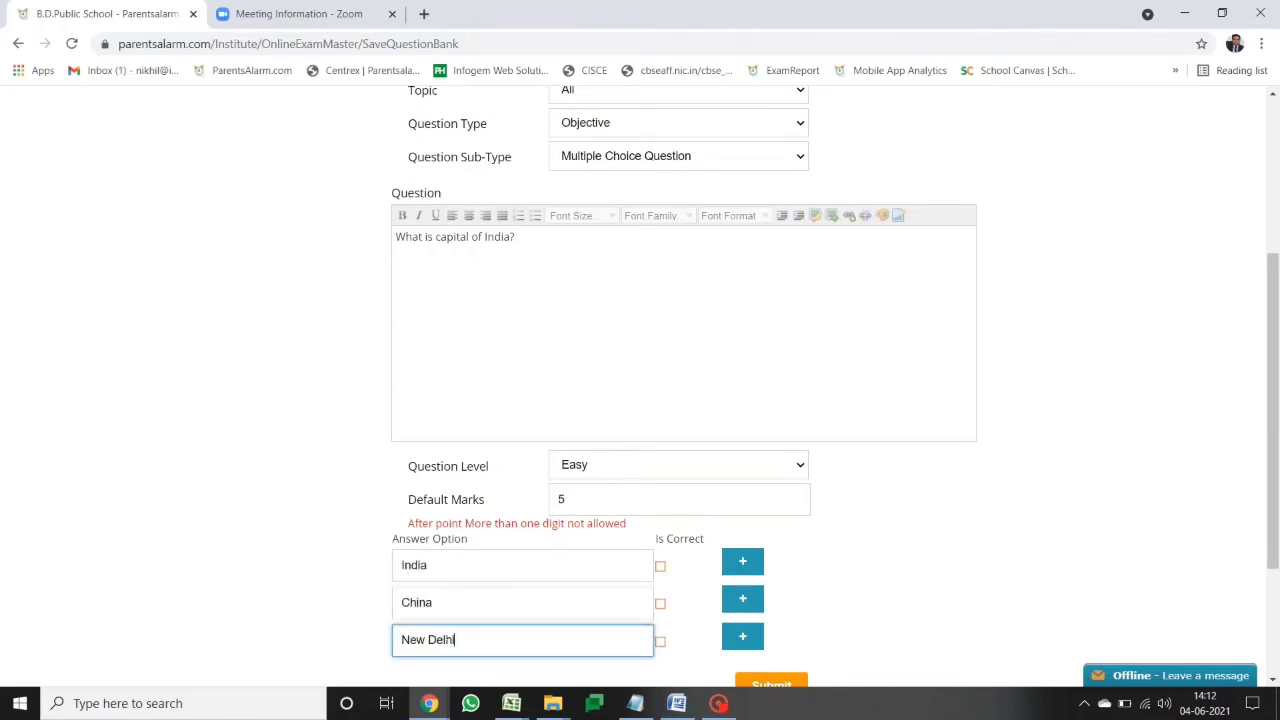
{"action": "key", "text": "Tab"}
{"action": "key", "text": "Tab"}
{"action": "key", "text": "Return"}
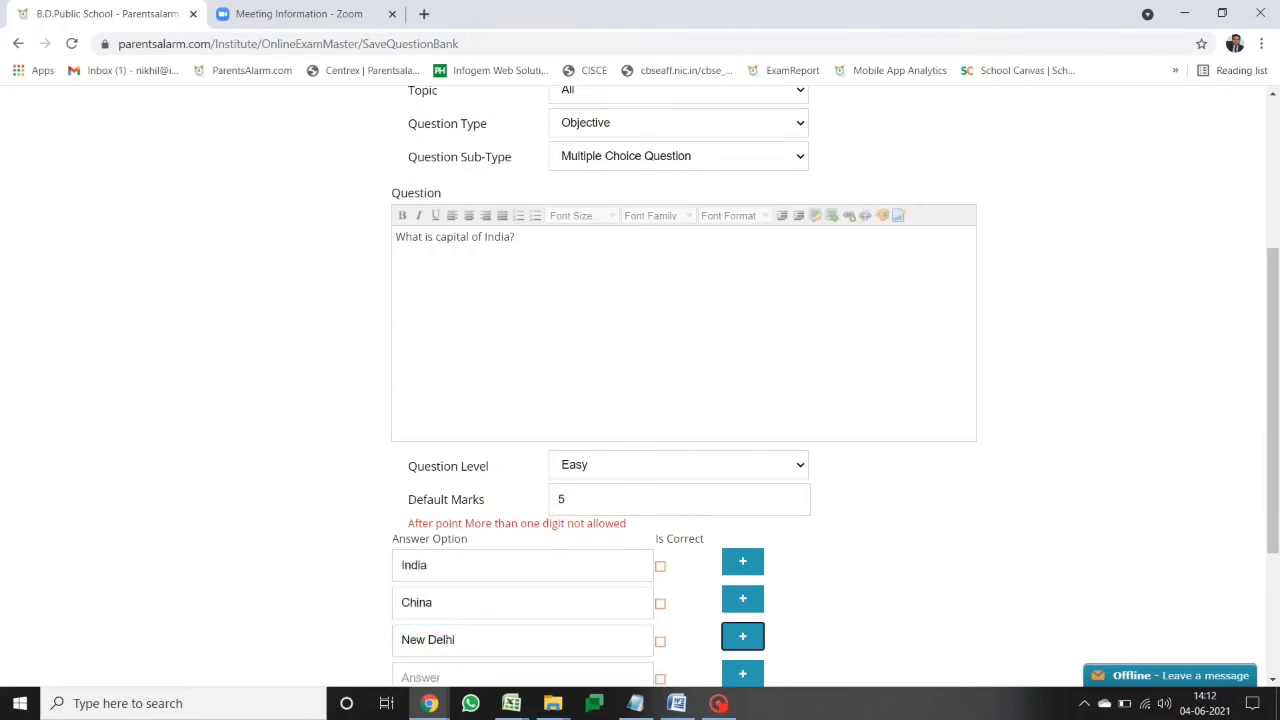
{"action": "key", "text": "Tab"}
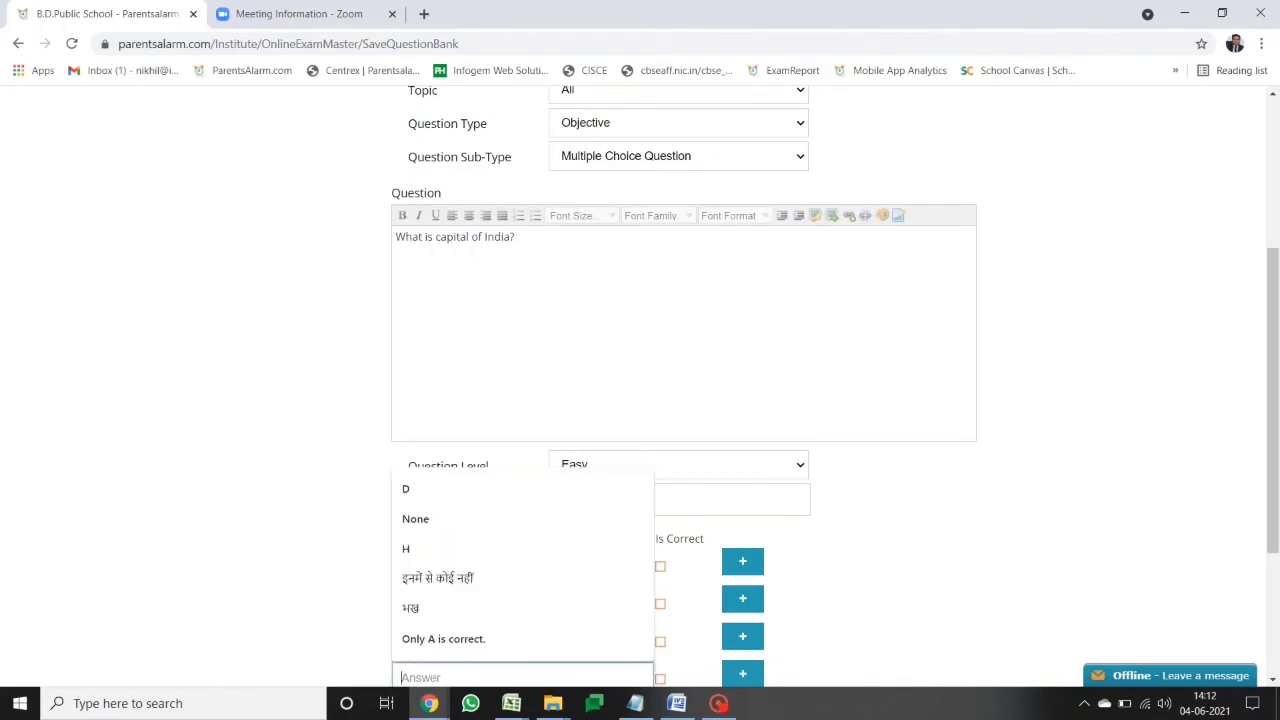
{"action": "type", "text": "Kolkata"}
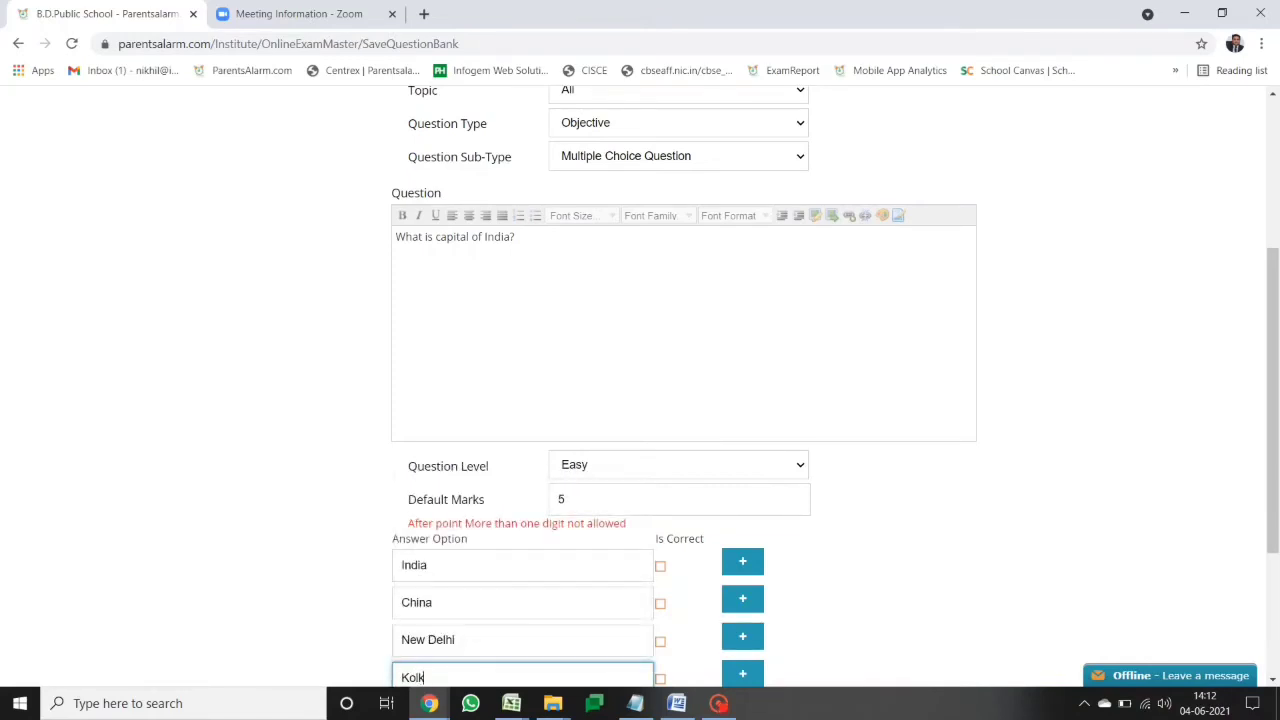
{"action": "left_click", "coordinate": [943, 537]}
{"action": "scroll", "coordinate": [1277, 465], "scroll_direction": "down", "scroll_amount": 1}
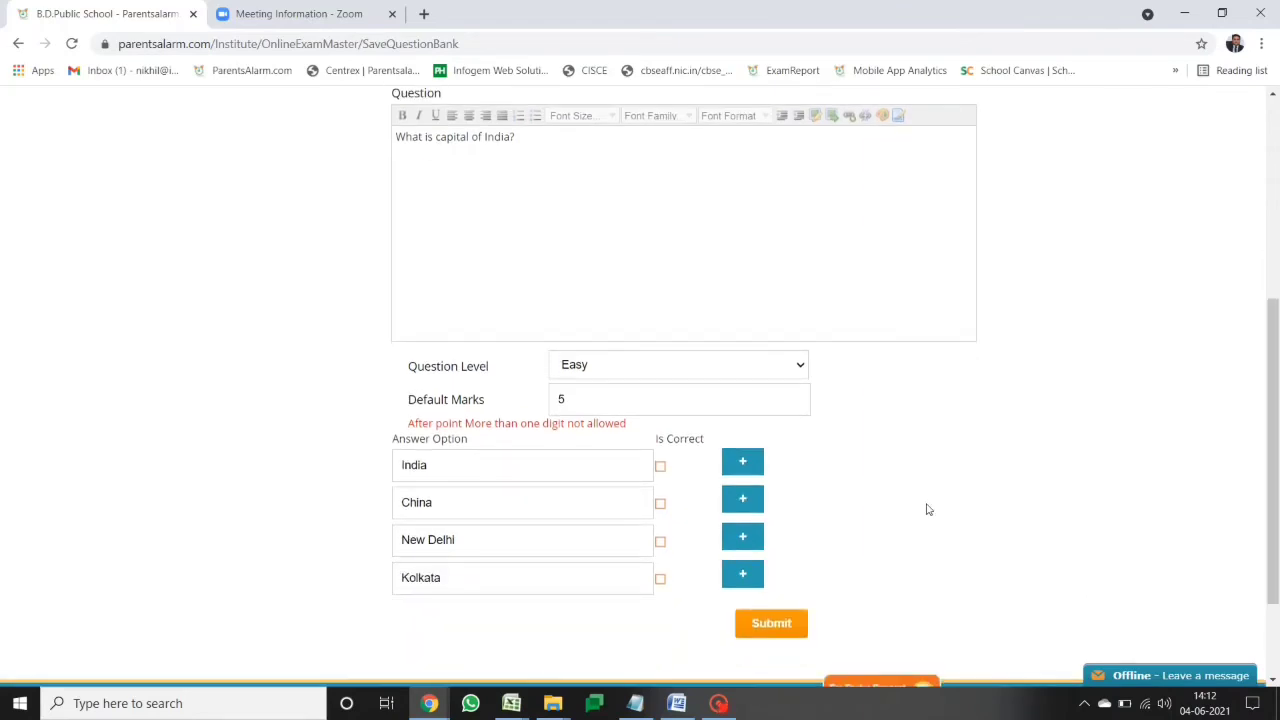
Replace the second answer option with "Chennai" and the first with "Bangalore"
{"action": "left_click", "coordinate": [520, 502]}
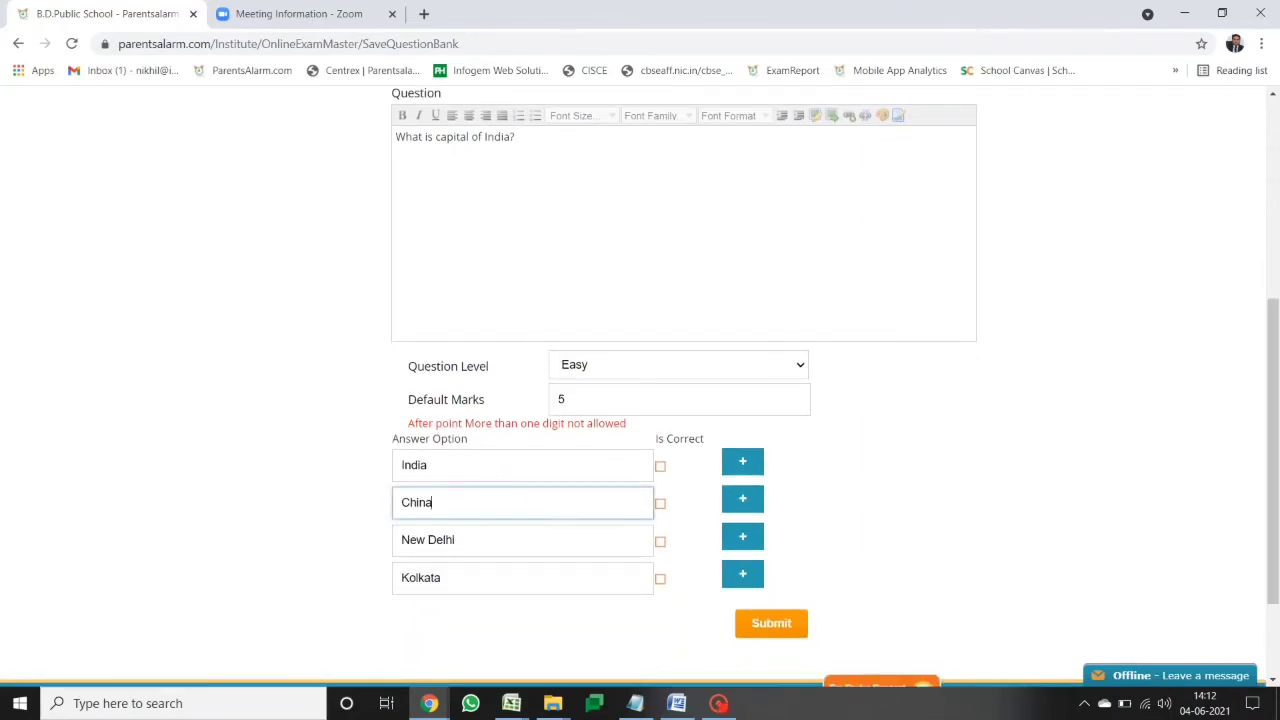
{"action": "key", "text": "ctrl+a"}
{"action": "key", "text": "BackSpace"}
{"action": "type", "text": "Chennai"}
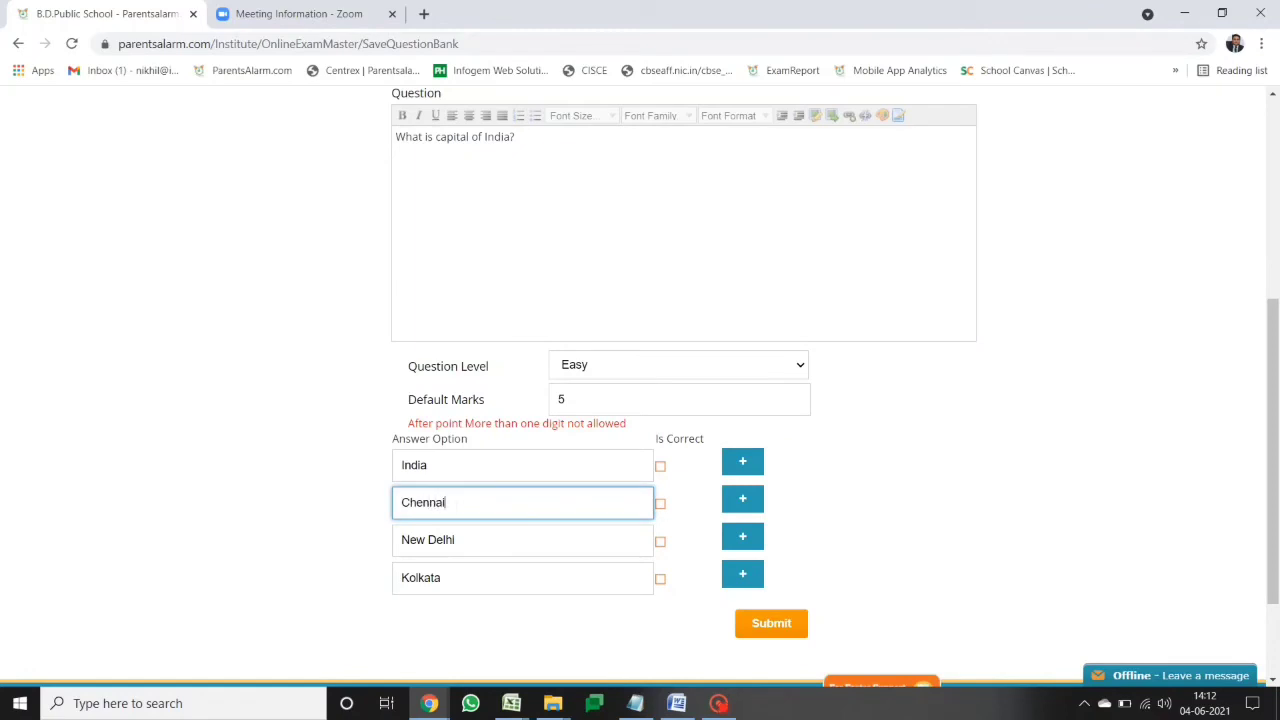
{"action": "left_click_drag", "start_coordinate": [440, 465], "coordinate": [311, 471]}
{"action": "type", "text": "Bangalore"}
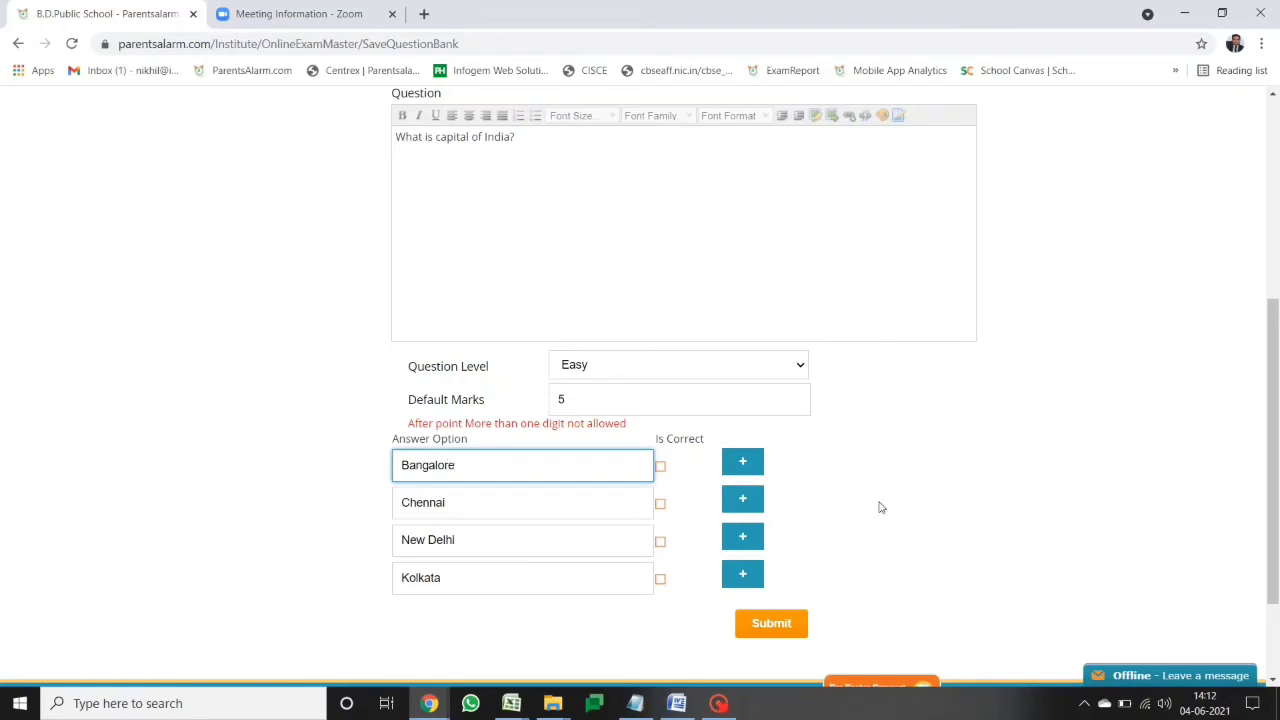
{"action": "left_click", "coordinate": [880, 507]}
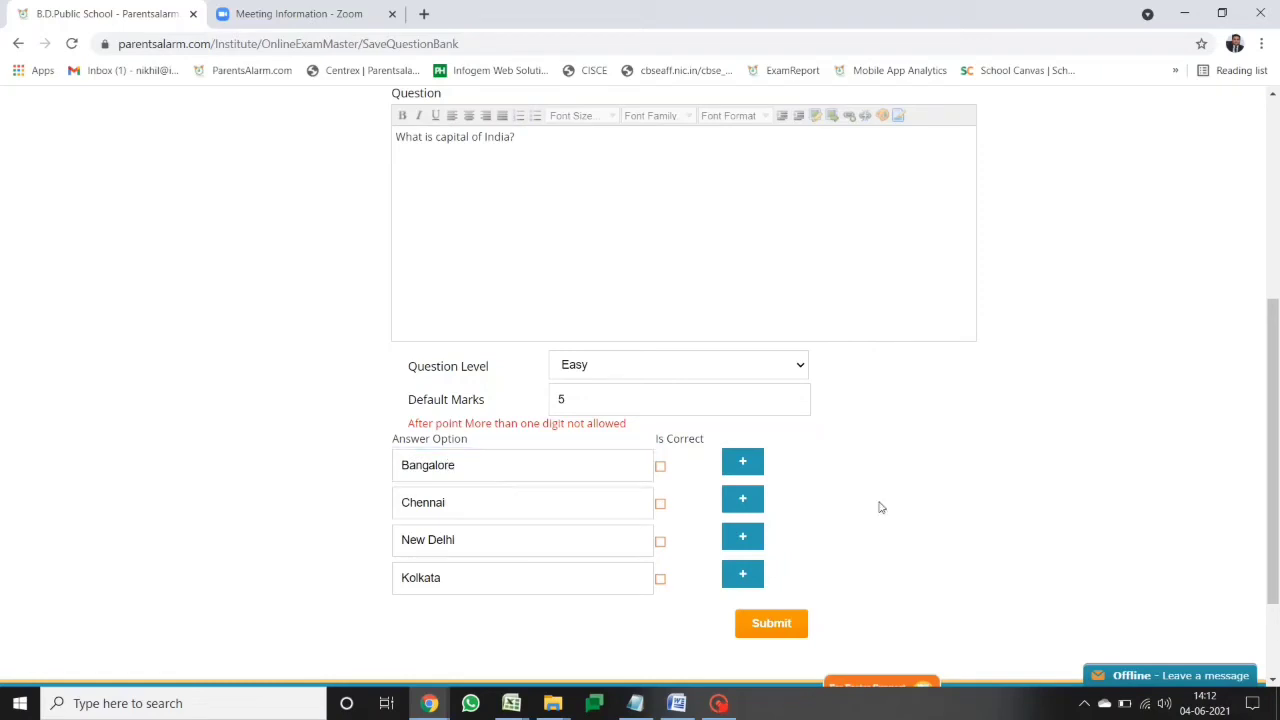
Mark "New Delhi" as the correct answer and submit the question to the question bank
{"action": "left_click", "coordinate": [660, 541]}
{"action": "left_click", "coordinate": [785, 623]}
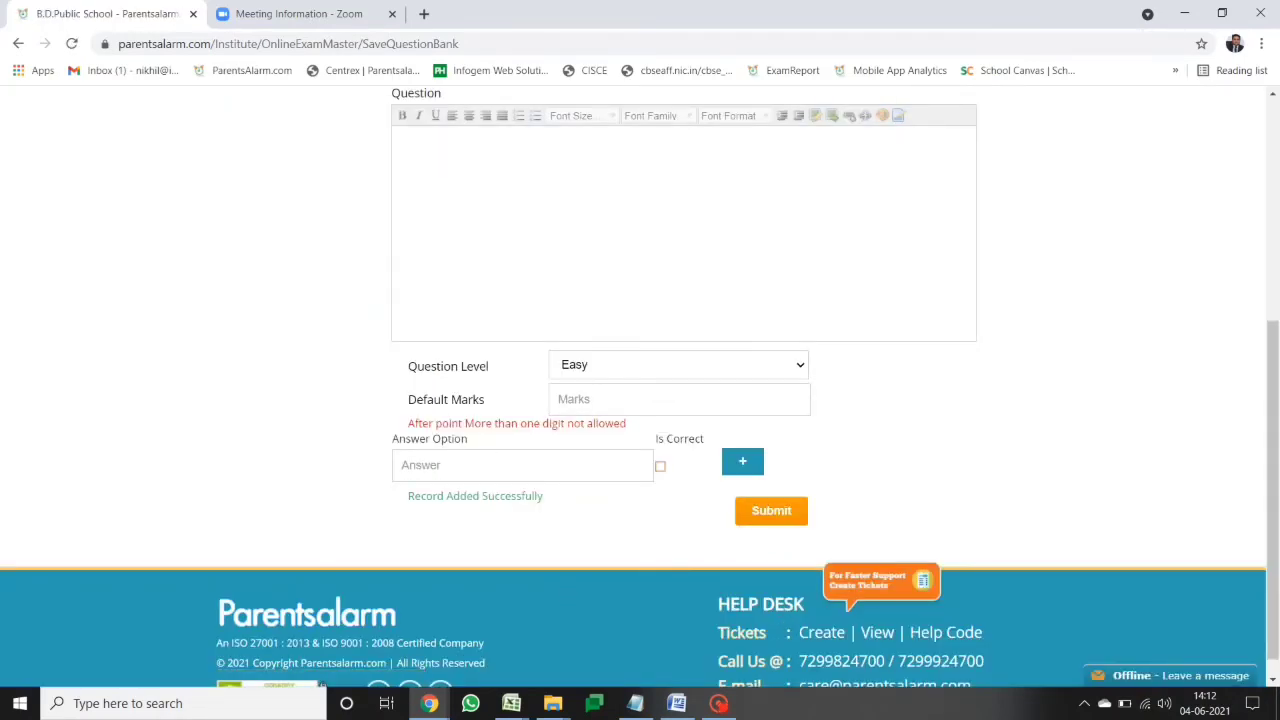
{"action": "triple_click", "coordinate": [487, 496]}
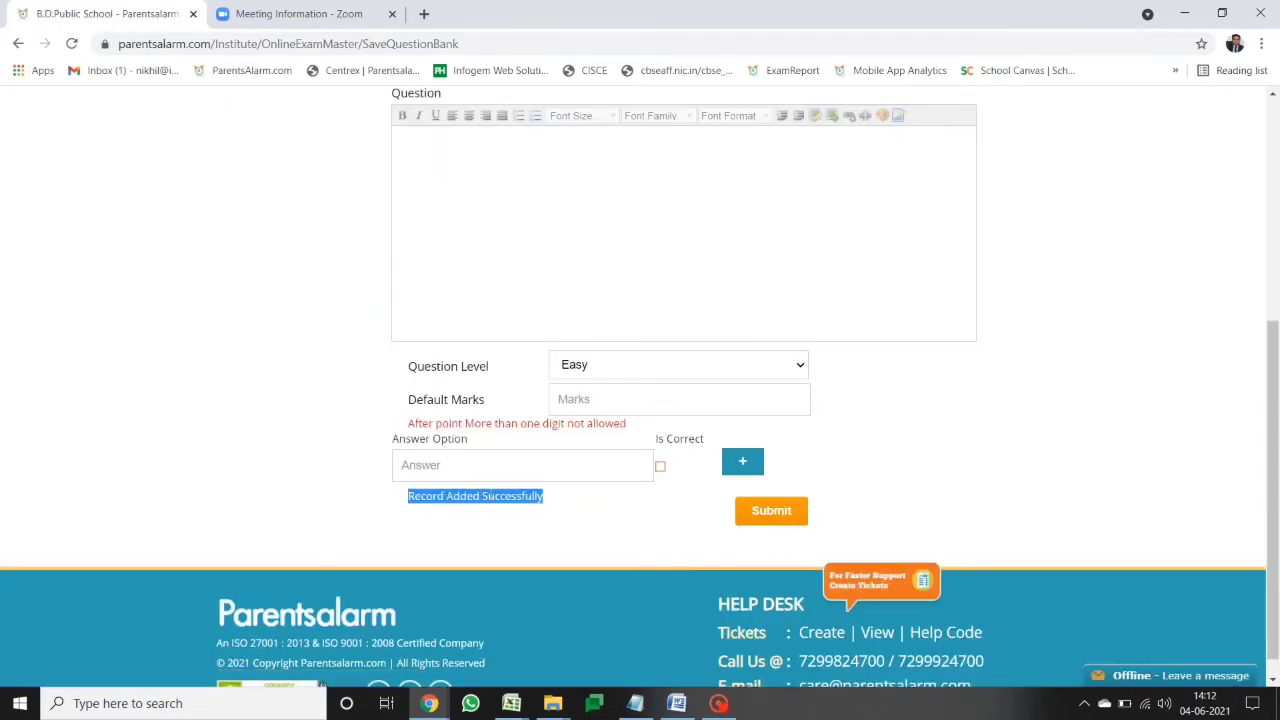
{"action": "left_click", "coordinate": [588, 515]}
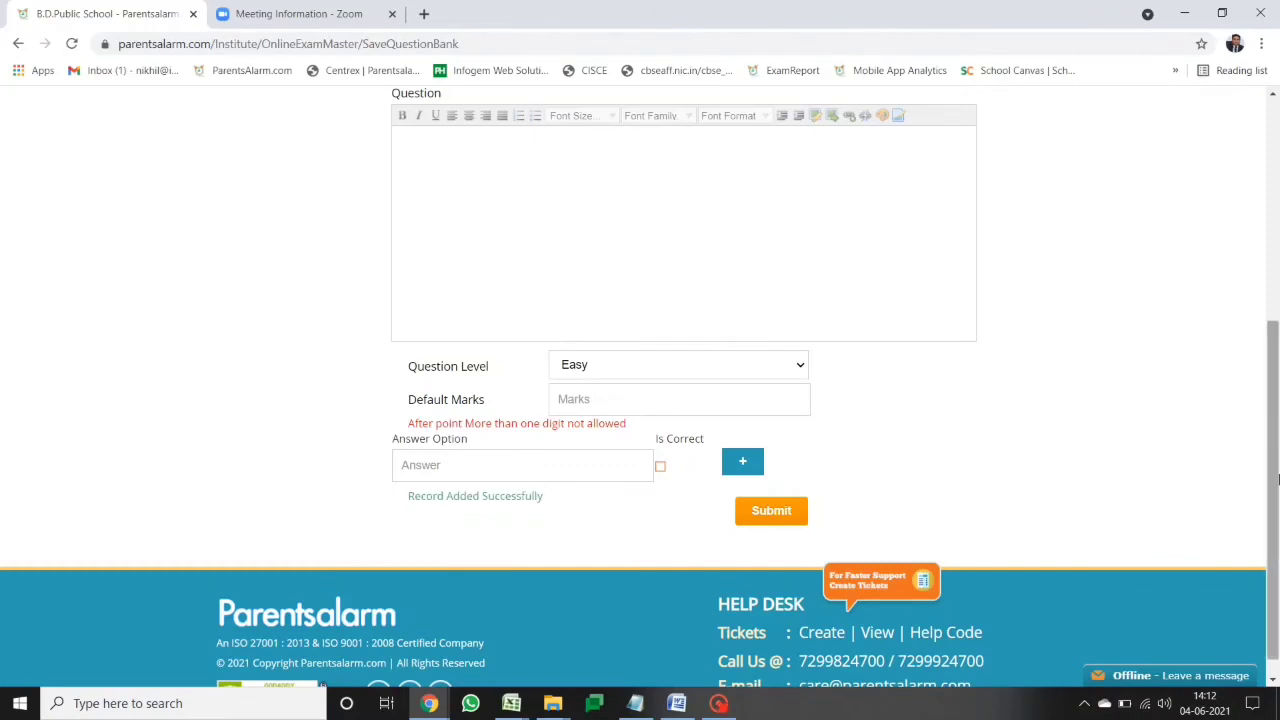
List the question bank's questions for board CBSE, class SAMPLE and subject SAMPLE, across all sections, topics and question types
{"action": "left_click", "coordinate": [1272, 477]}
{"action": "left_click_drag", "start_coordinate": [1272, 484], "coordinate": [1276, 320]}
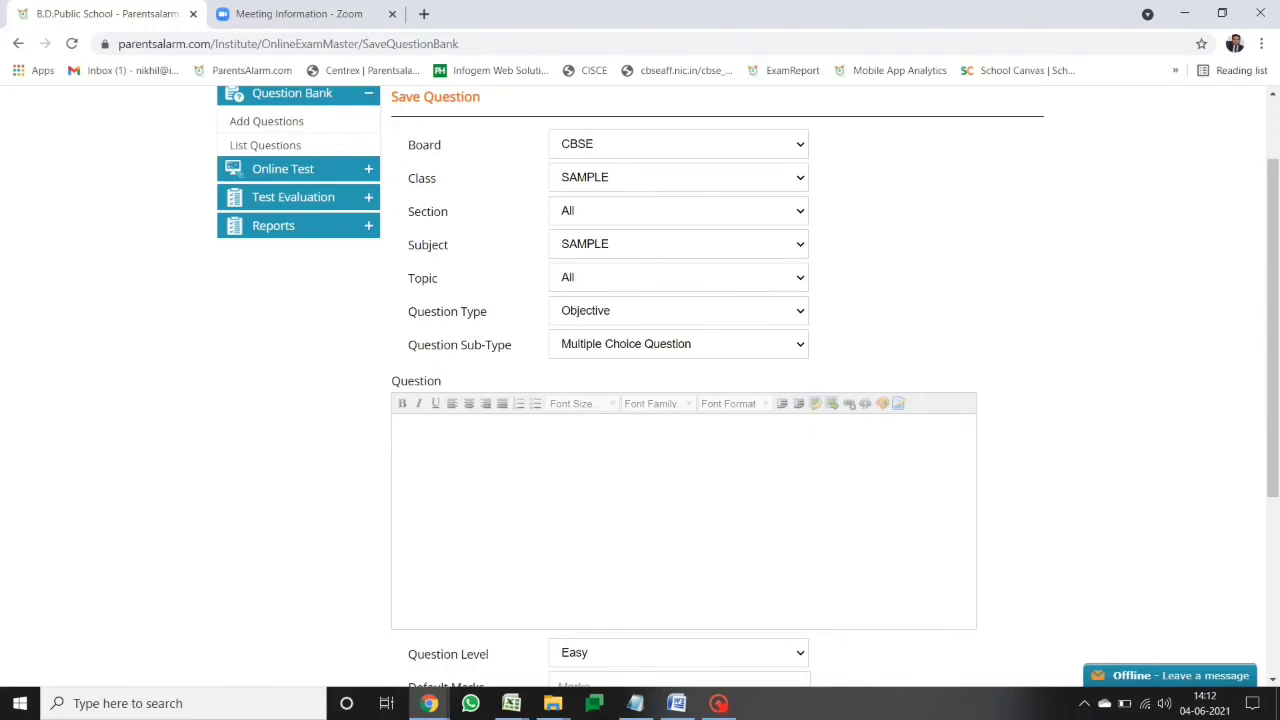
{"action": "left_click", "coordinate": [330, 150]}
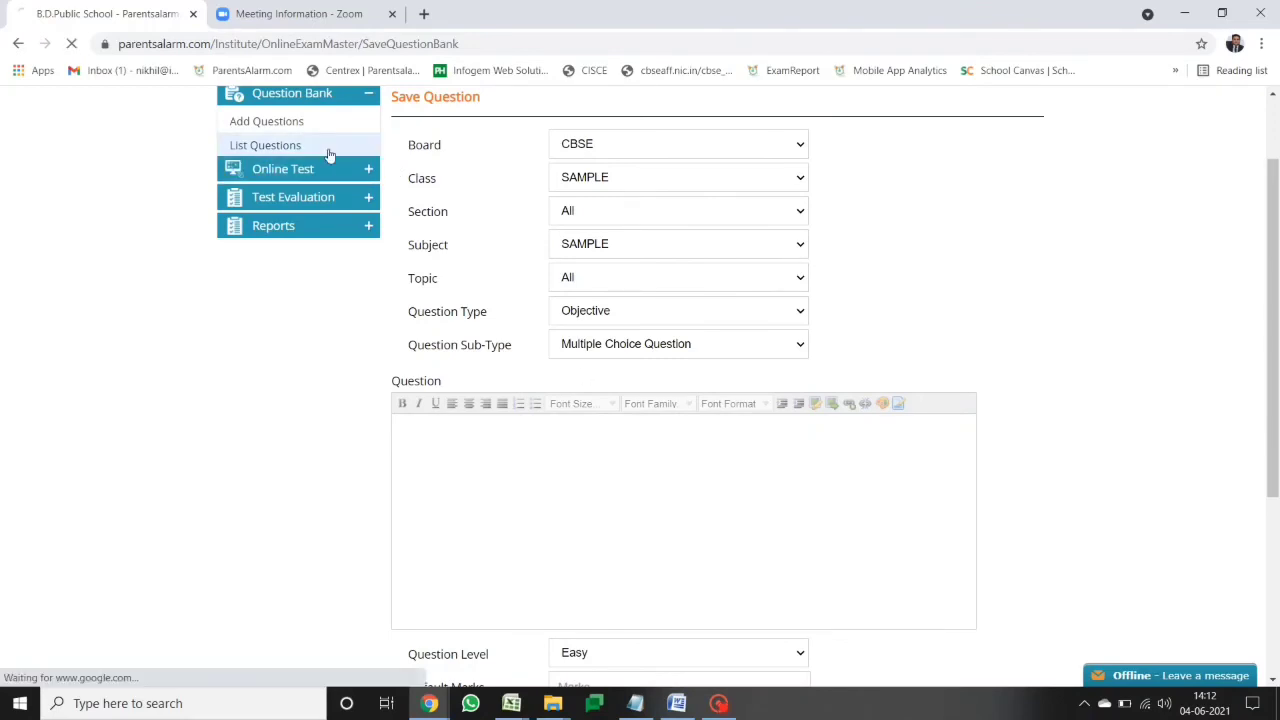
{"action": "left_click", "coordinate": [683, 229]}
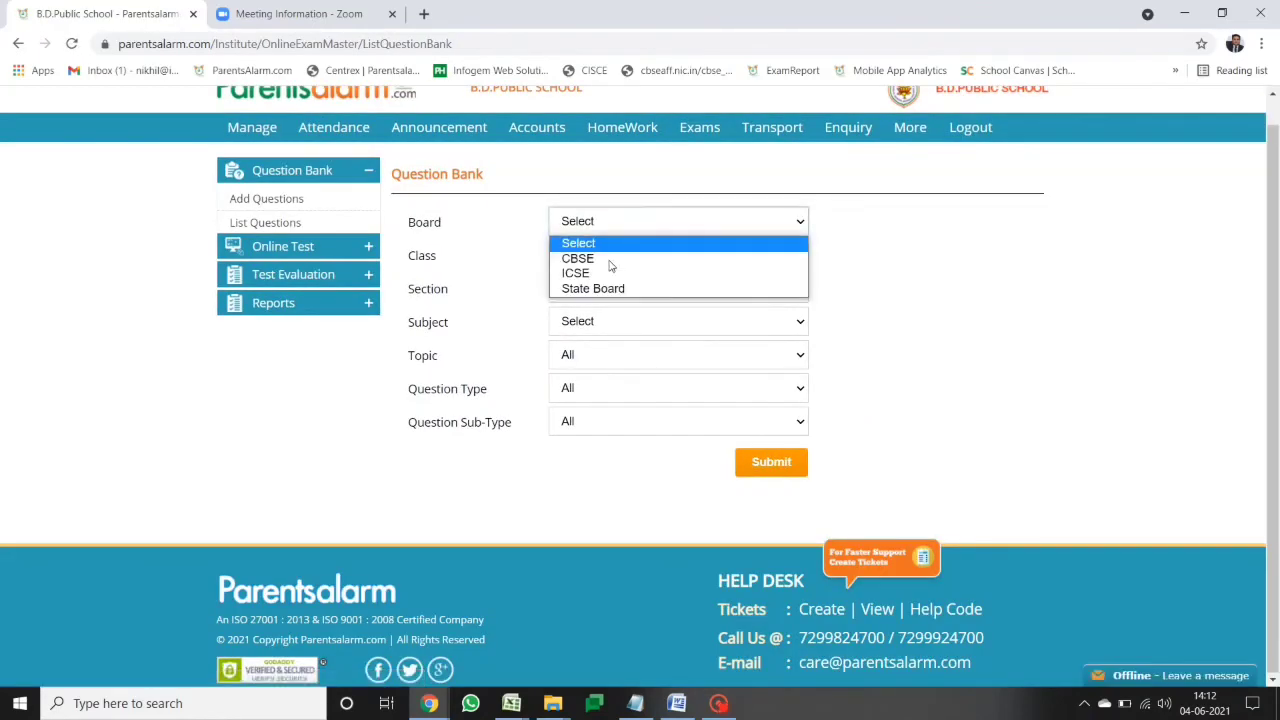
{"action": "left_click", "coordinate": [580, 258]}
{"action": "left_click", "coordinate": [580, 263]}
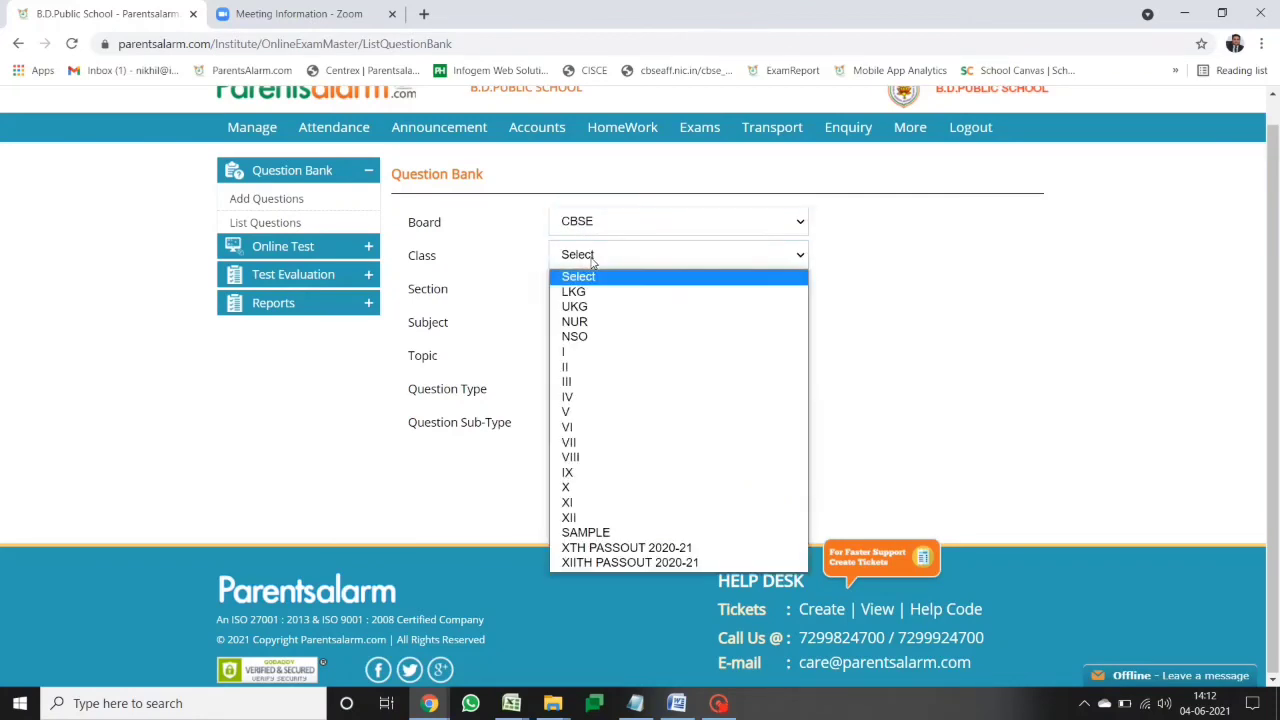
{"action": "left_click", "coordinate": [581, 534]}
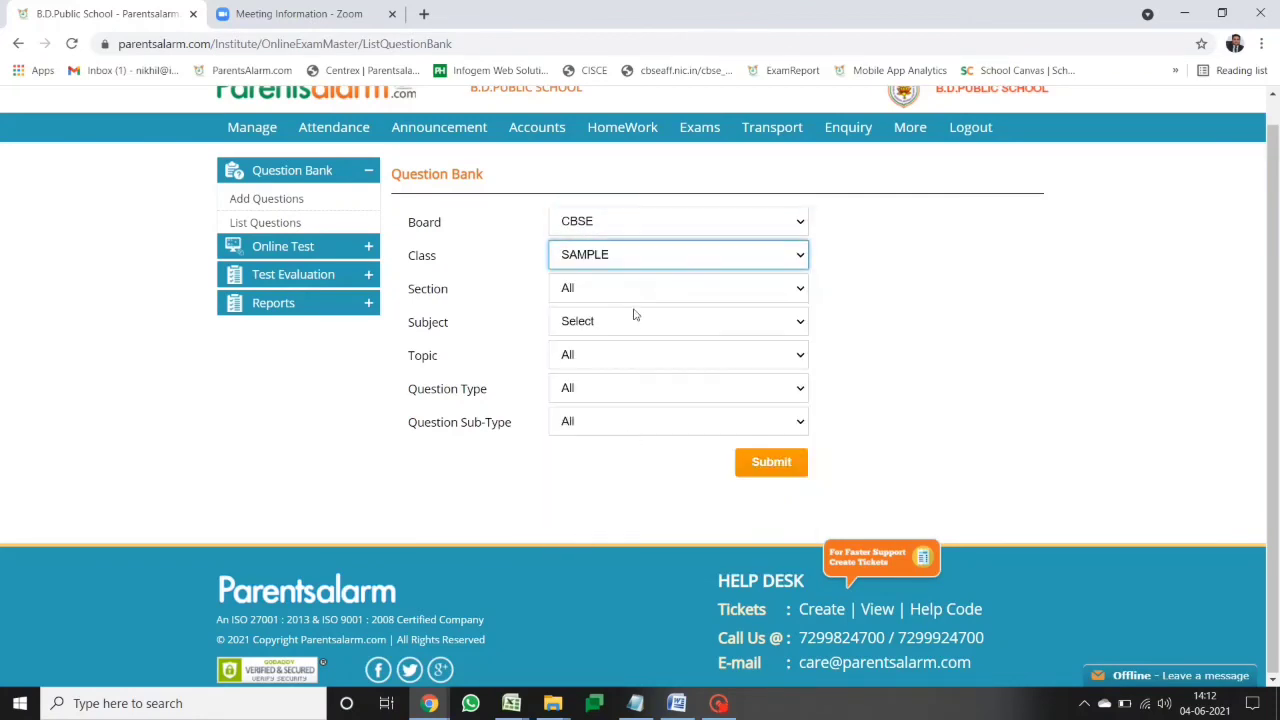
{"action": "left_click", "coordinate": [786, 462]}
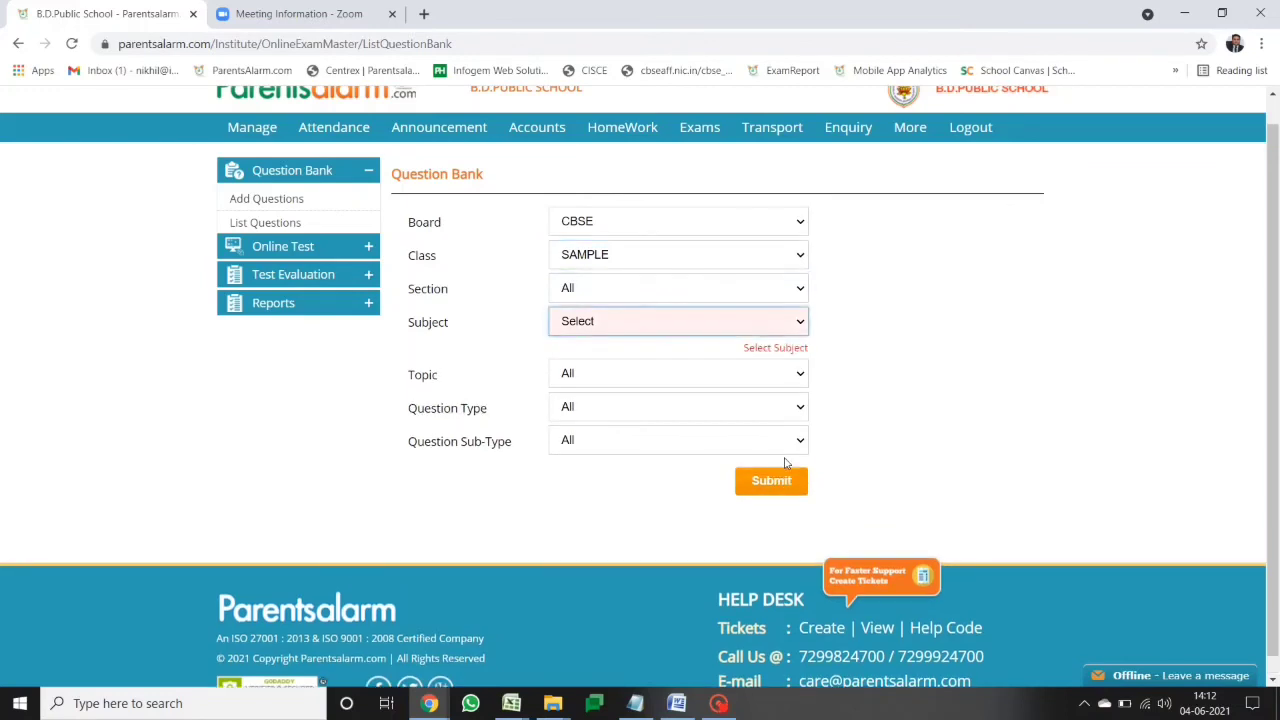
{"action": "left_click", "coordinate": [645, 317]}
{"action": "left_click", "coordinate": [603, 358]}
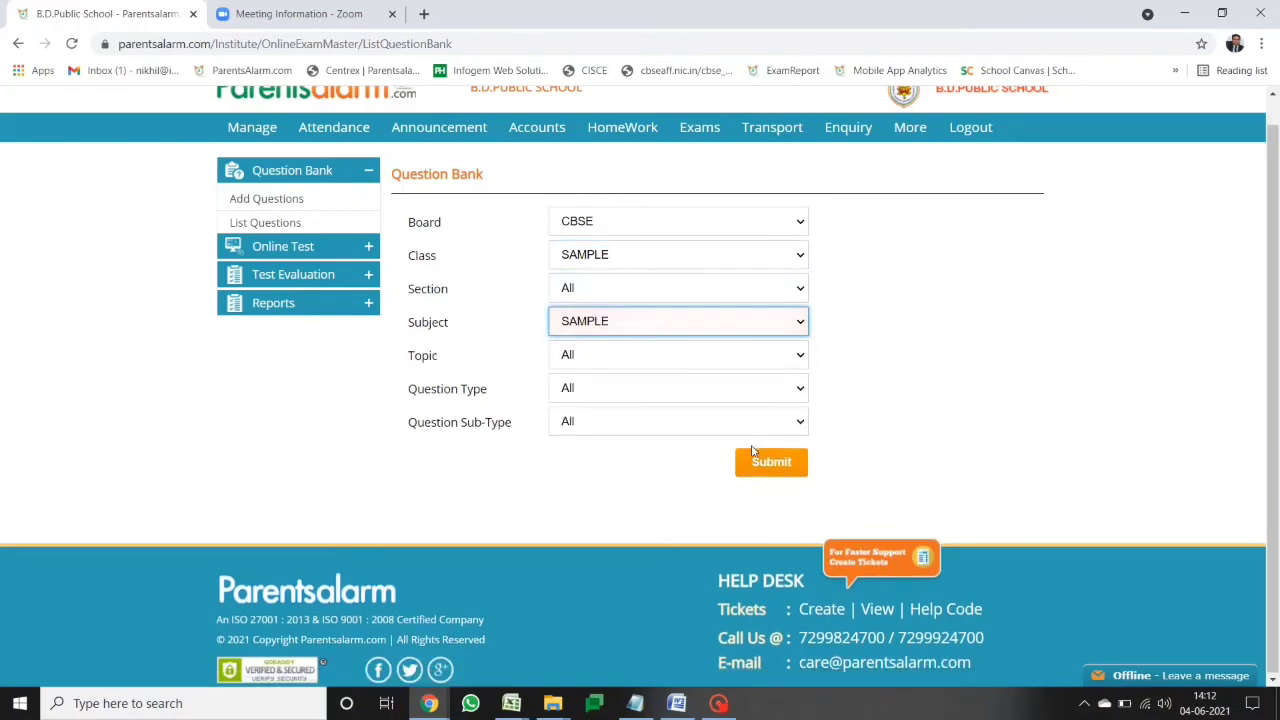
{"action": "left_click", "coordinate": [758, 468]}
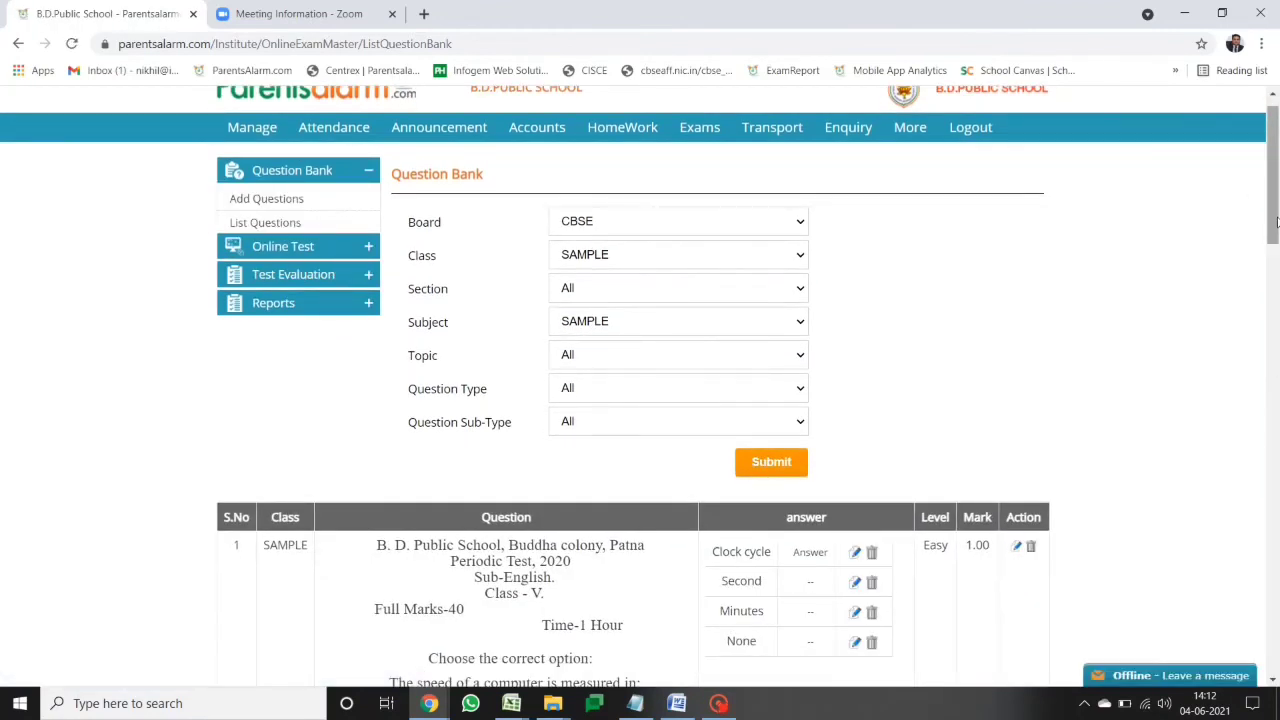
{"action": "mouse_move", "coordinate": [1273, 222]}
{"action": "left_mouse_down"}
{"action": "mouse_move", "coordinate": [1276, 690]}
{"action": "mouse_move", "coordinate": [1272, 197]}
{"action": "left_mouse_up"}
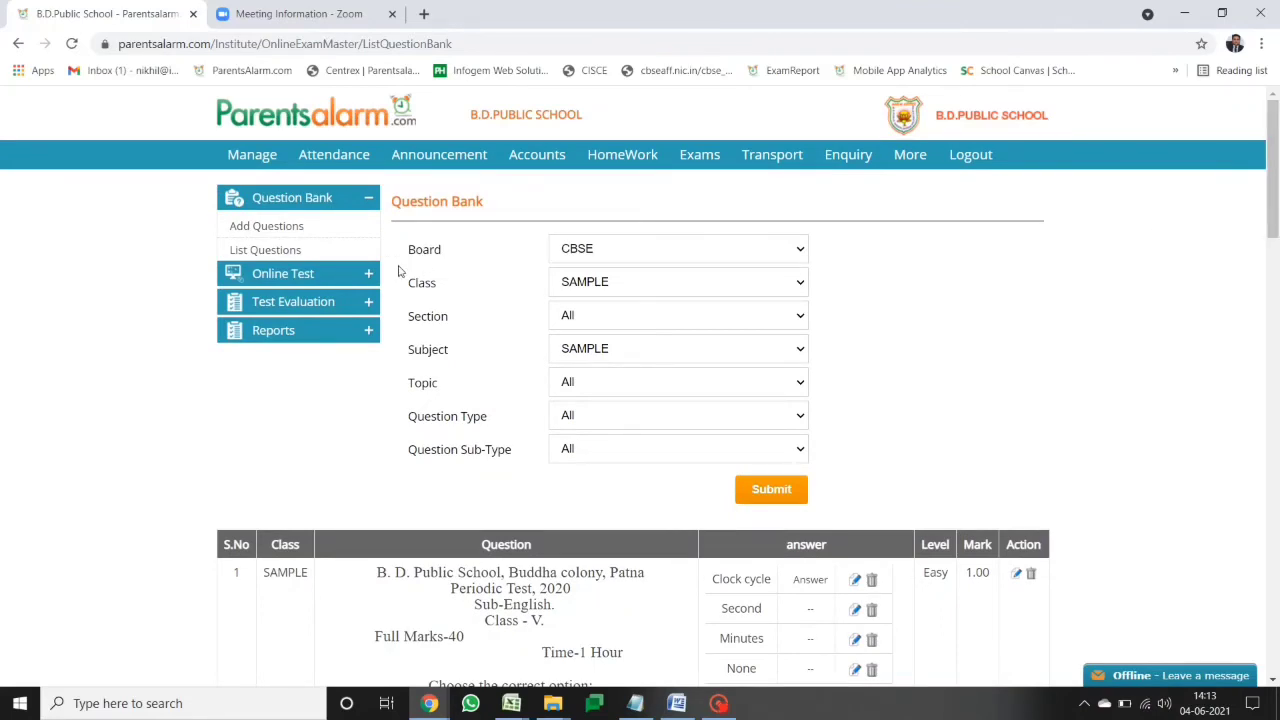
Start adding a new online test and set its class to SAMPLE
{"action": "left_click", "coordinate": [347, 274]}
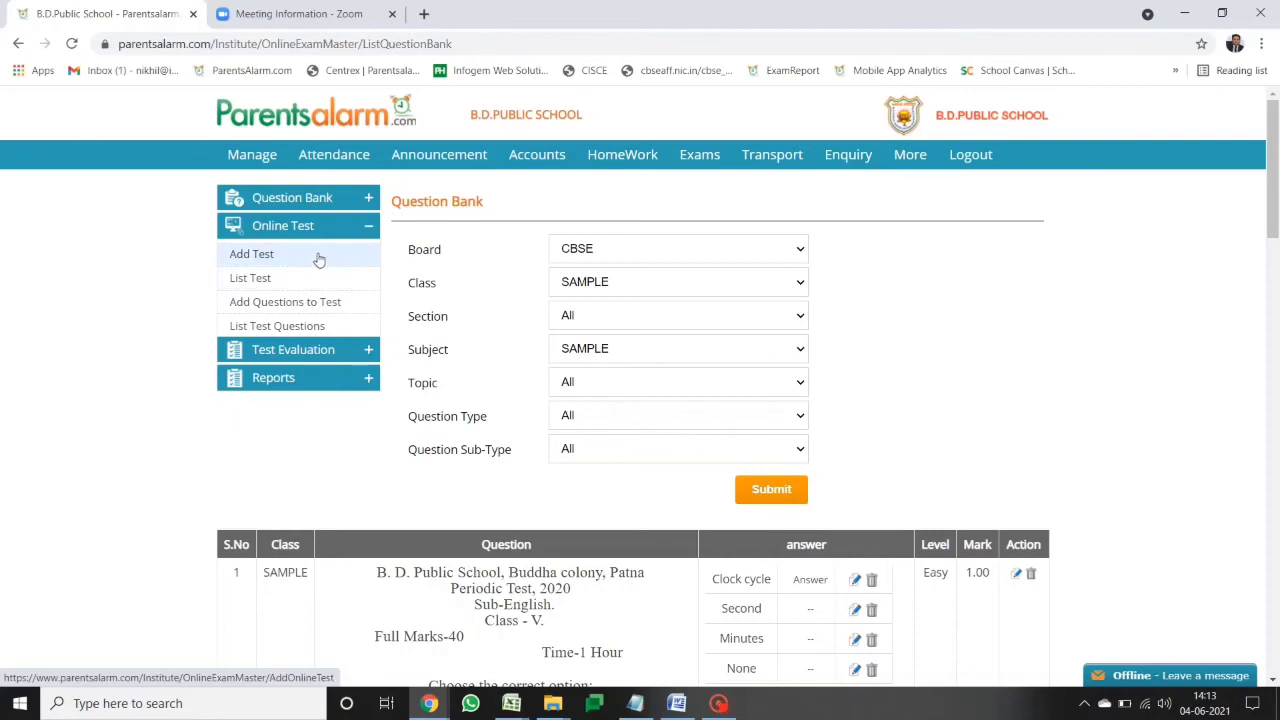
{"action": "left_click", "coordinate": [318, 256]}
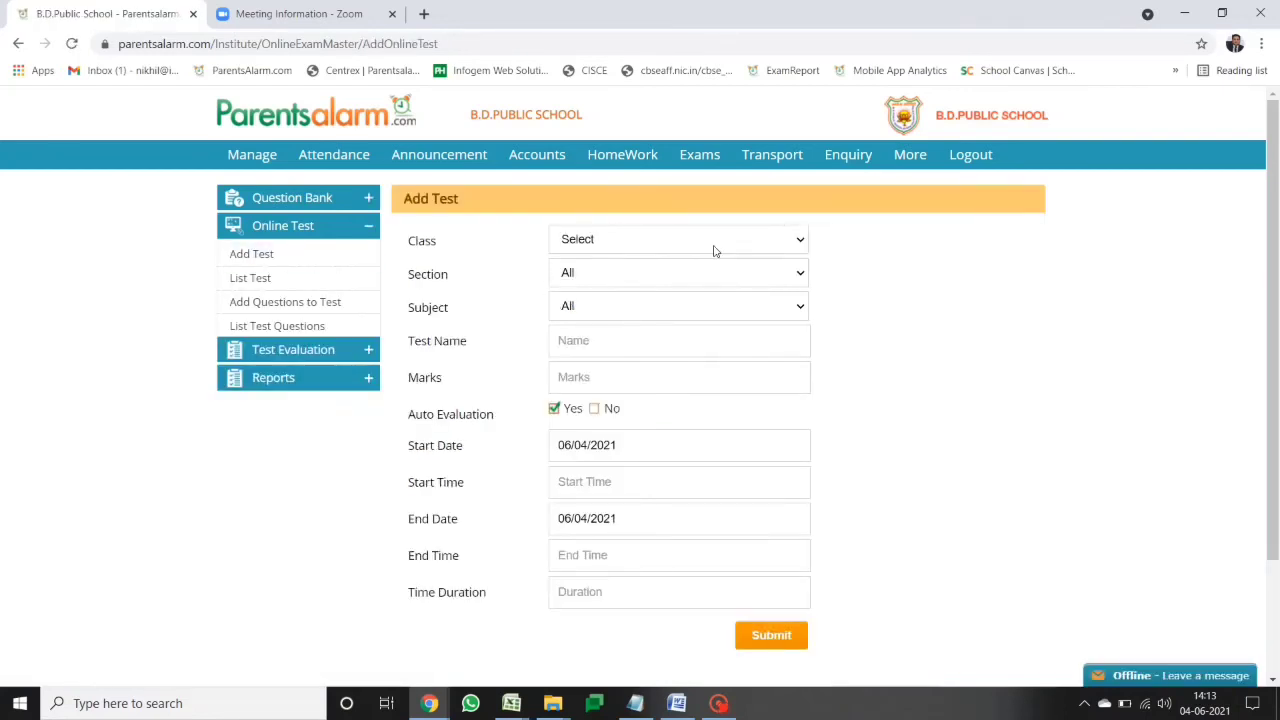
{"action": "left_click", "coordinate": [688, 243]}
{"action": "key", "text": "Down"}
{"action": "key", "text": "Down"}
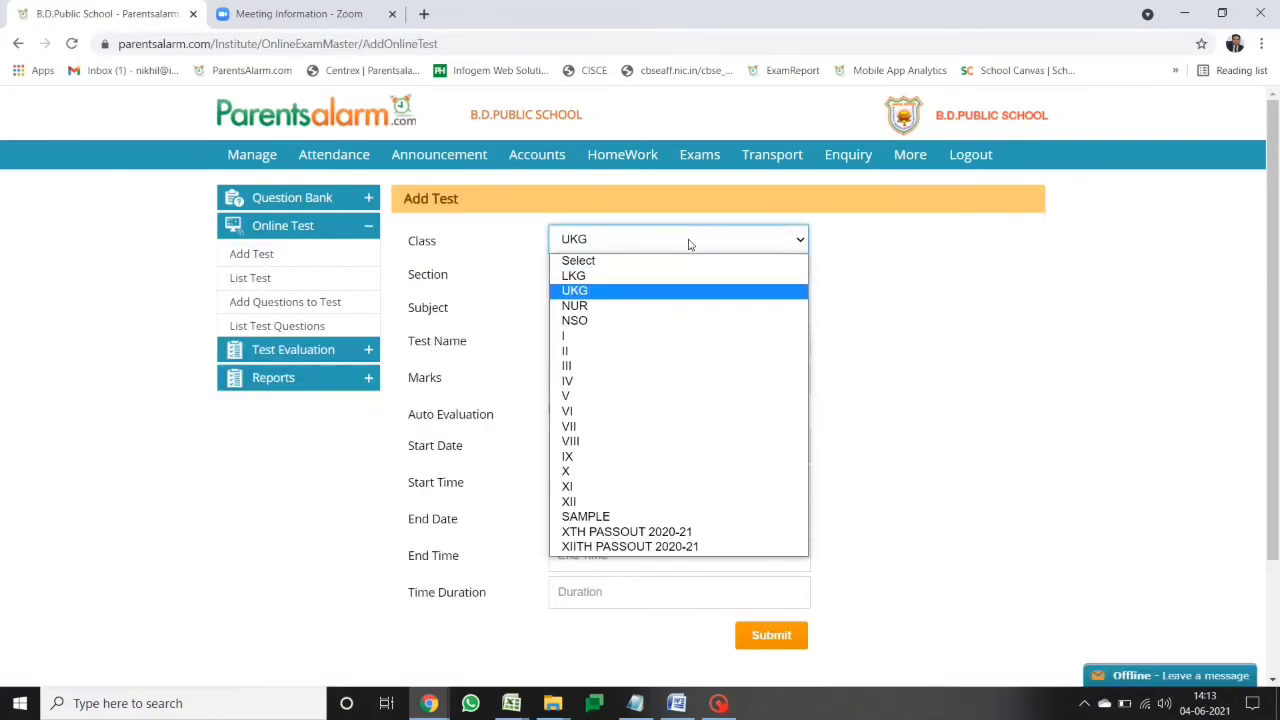
{"action": "key", "text": "Down"}
{"action": "key", "text": "Down"}
{"action": "key", "text": "Down"}
{"action": "key", "text": "Down"}
{"action": "key", "text": "Down"}
{"action": "key", "text": "Down"}
{"action": "key", "text": "Down"}
{"action": "key", "text": "Down"}
{"action": "key", "text": "Down"}
{"action": "key", "text": "Down"}
{"action": "key", "text": "Down"}
{"action": "key", "text": "Down"}
{"action": "key", "text": "Down"}
{"action": "key", "text": "Down"}
{"action": "key", "text": "Down"}
{"action": "key", "text": "Return"}
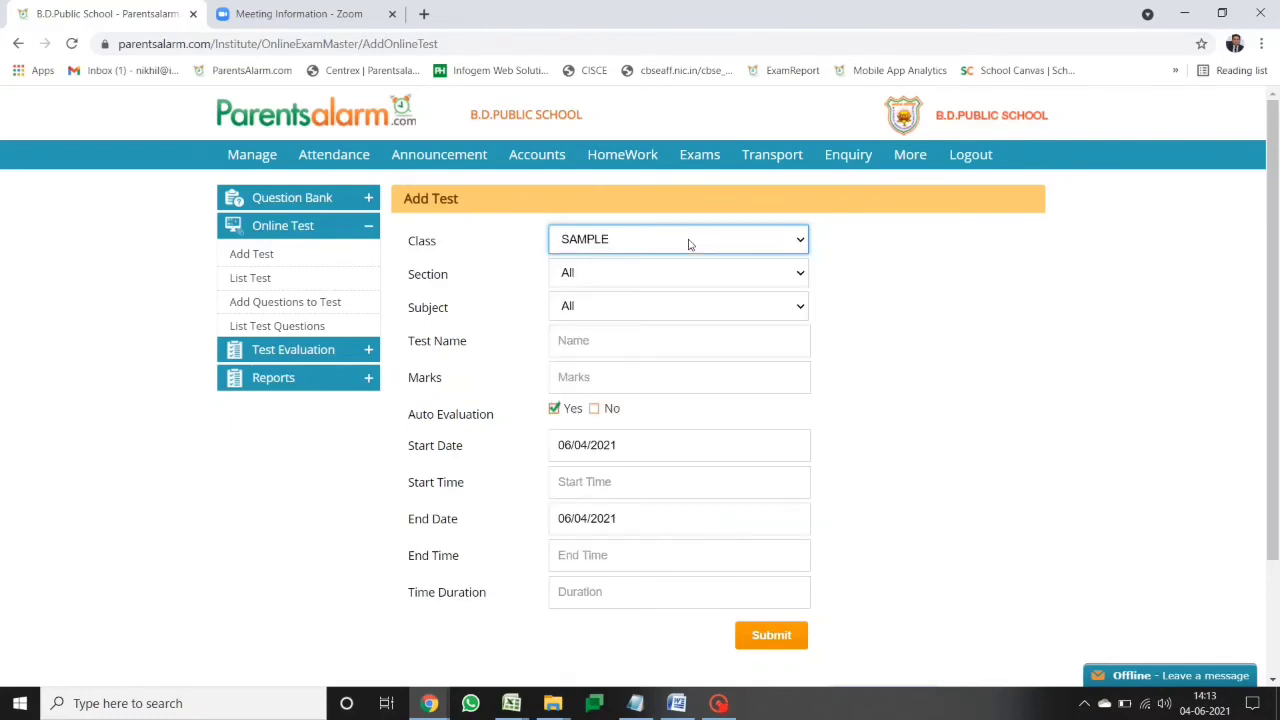
Assign the test to section All and subject SAMPLE
{"action": "key", "text": "Tab"}
{"action": "key", "text": "Down"}
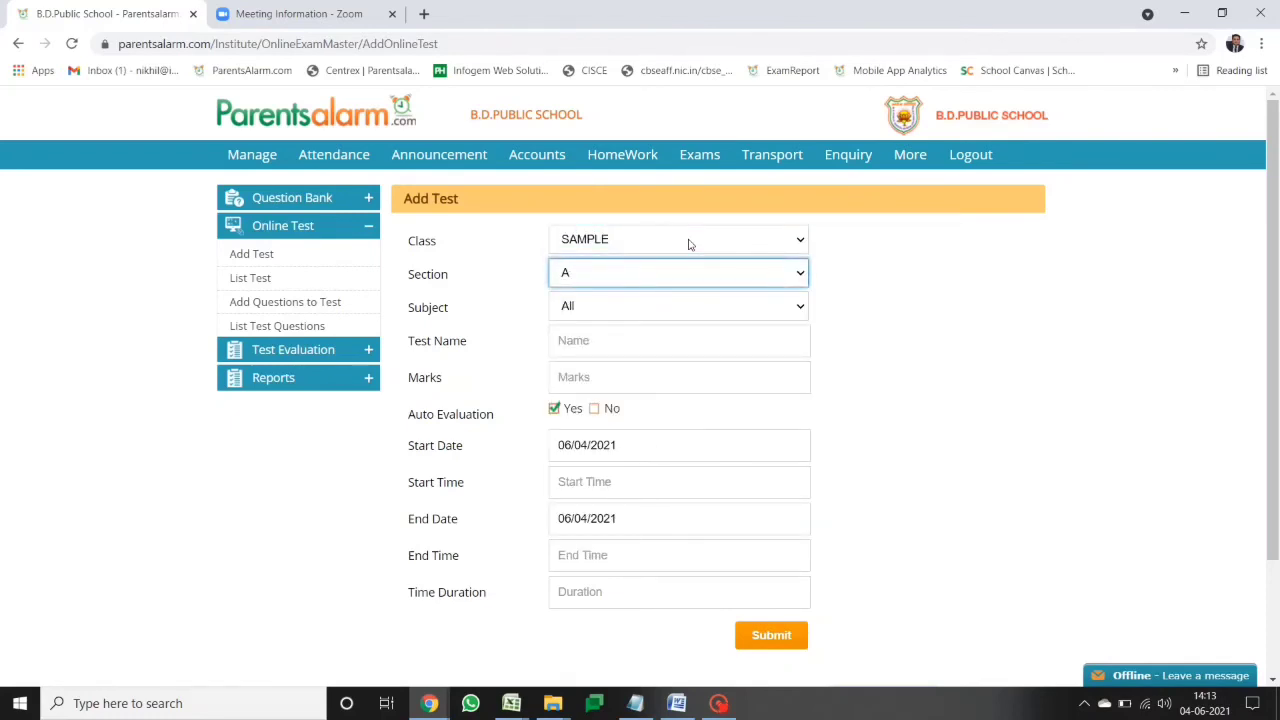
{"action": "key", "text": "Tab"}
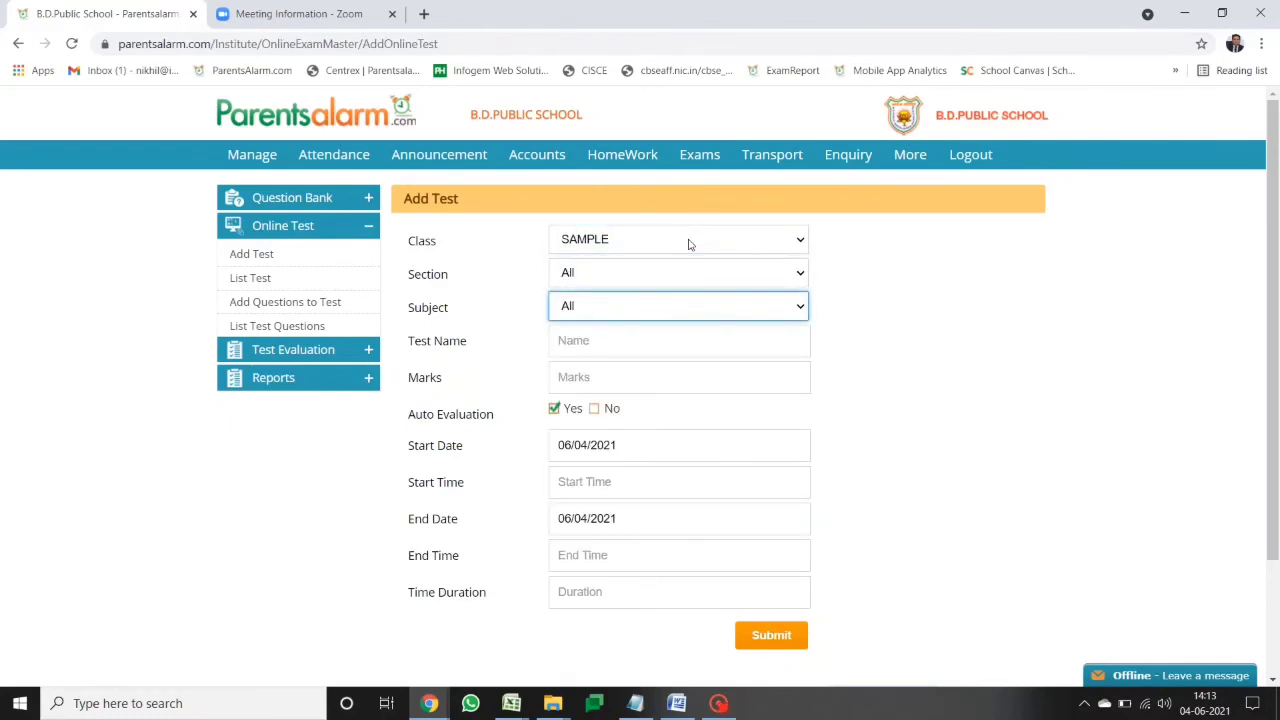
{"action": "key", "text": "Down"}
{"action": "key", "text": "Up"}
{"action": "key", "text": "Down"}
{"action": "key", "text": "Tab"}
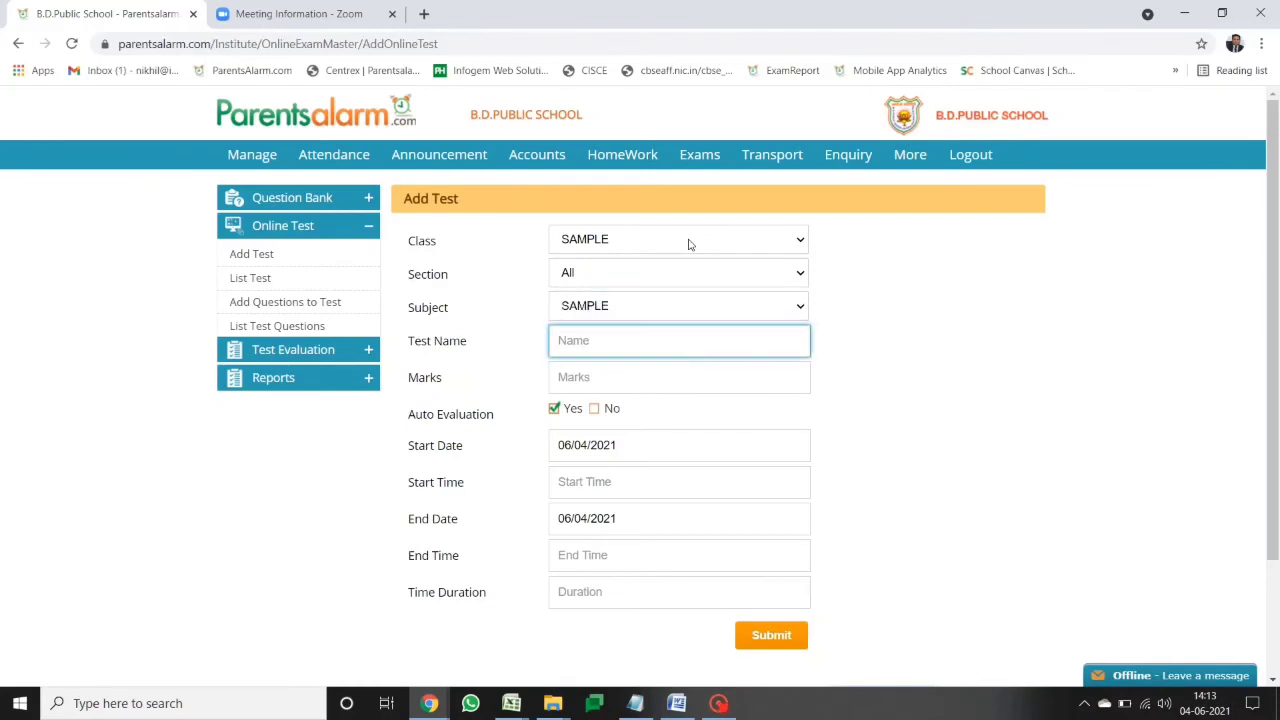
Name the test "Demo" and set its marks to 10
{"action": "type", "text": "Demo"}
{"action": "key", "text": "Tab"}
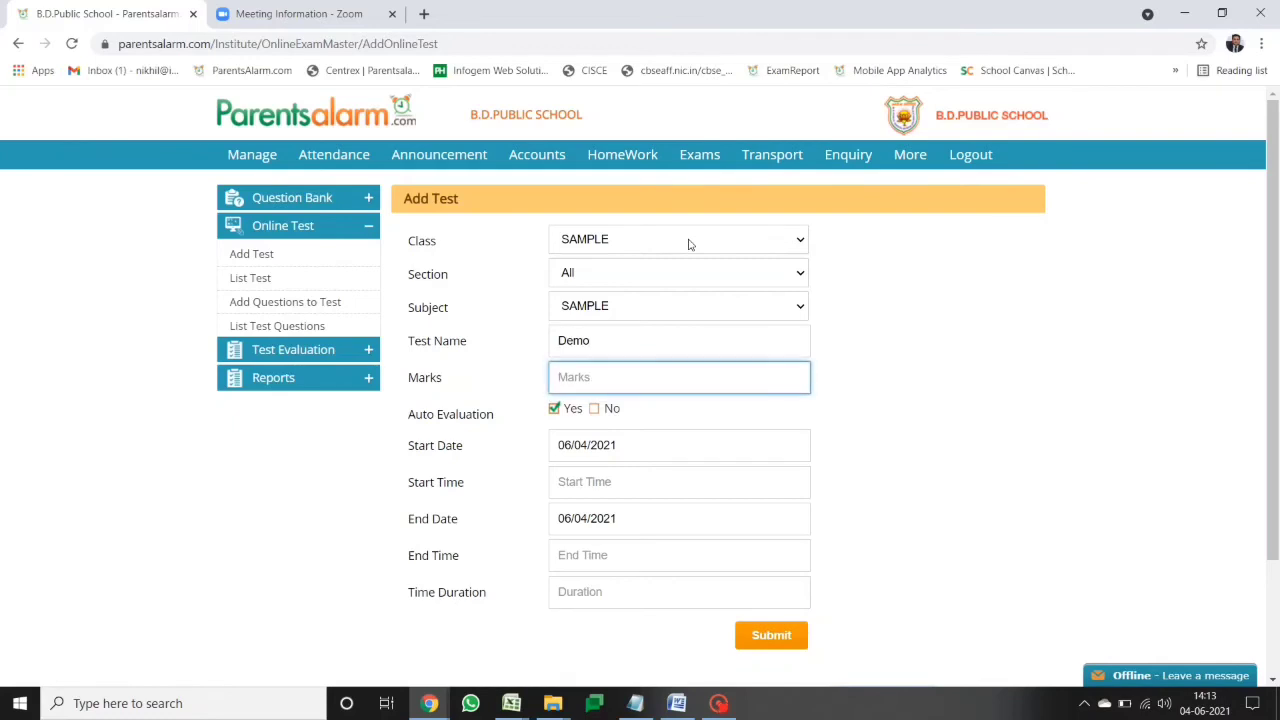
{"action": "type", "text": "10"}
{"action": "key", "text": "Tab"}
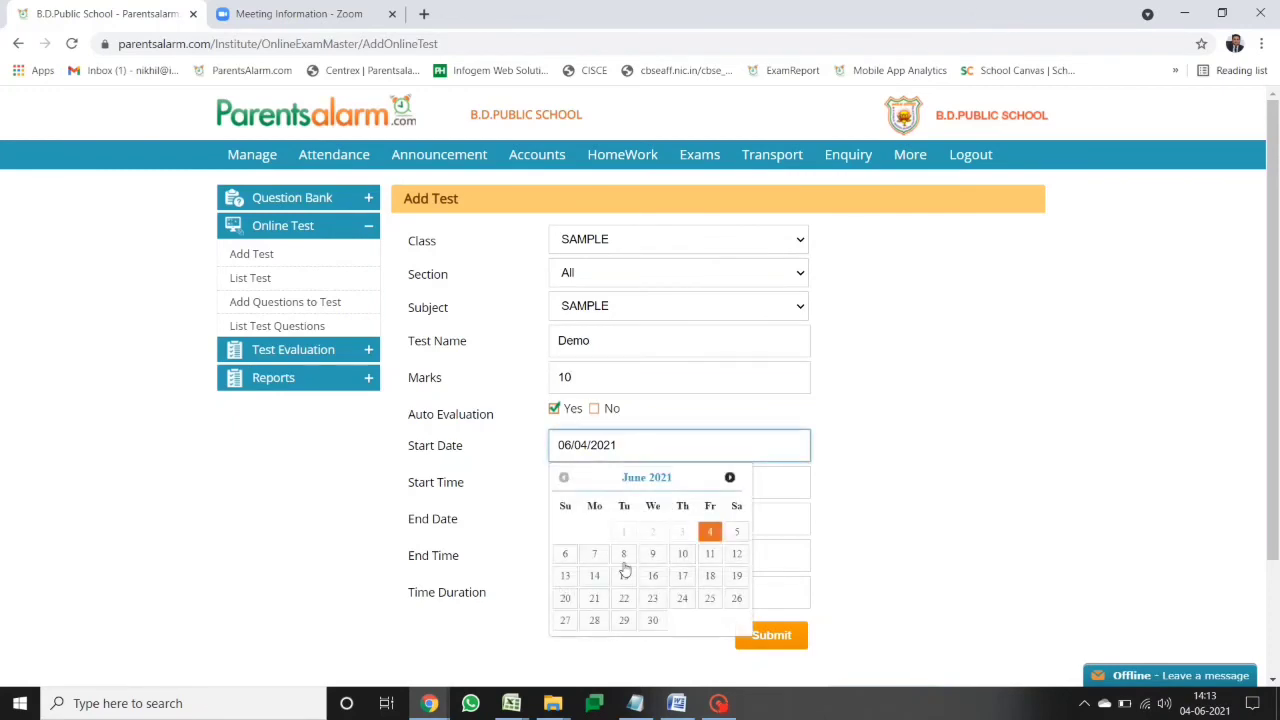
Set the test's start date to 06/07/2021 and its start time to 12:15 PM
{"action": "left_click", "coordinate": [593, 550]}
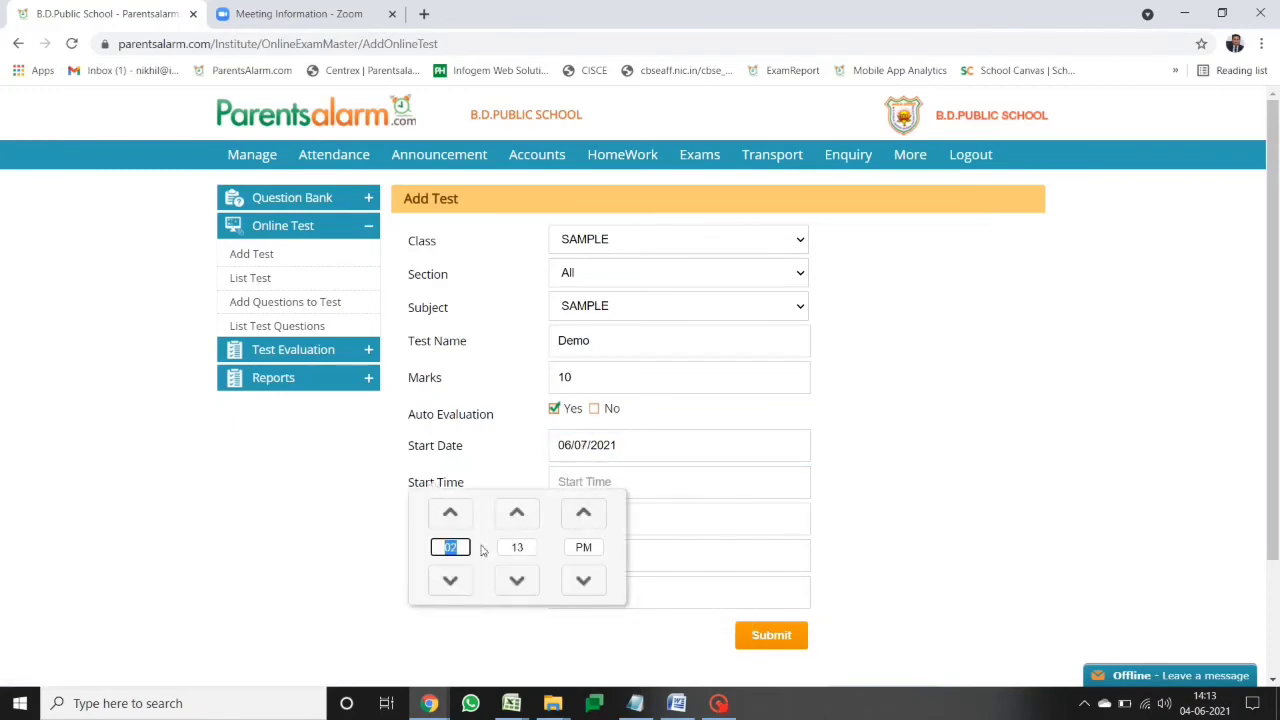
{"action": "left_click", "coordinate": [455, 520]}
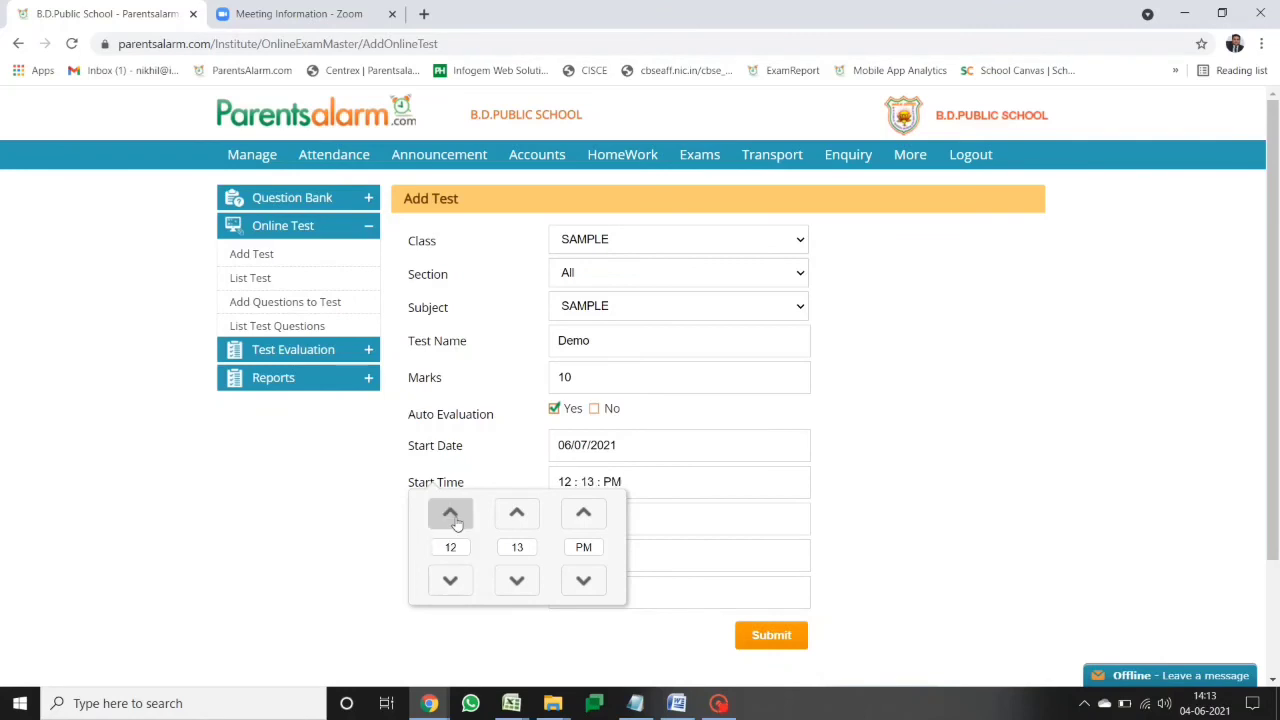
{"action": "left_click", "coordinate": [530, 590]}
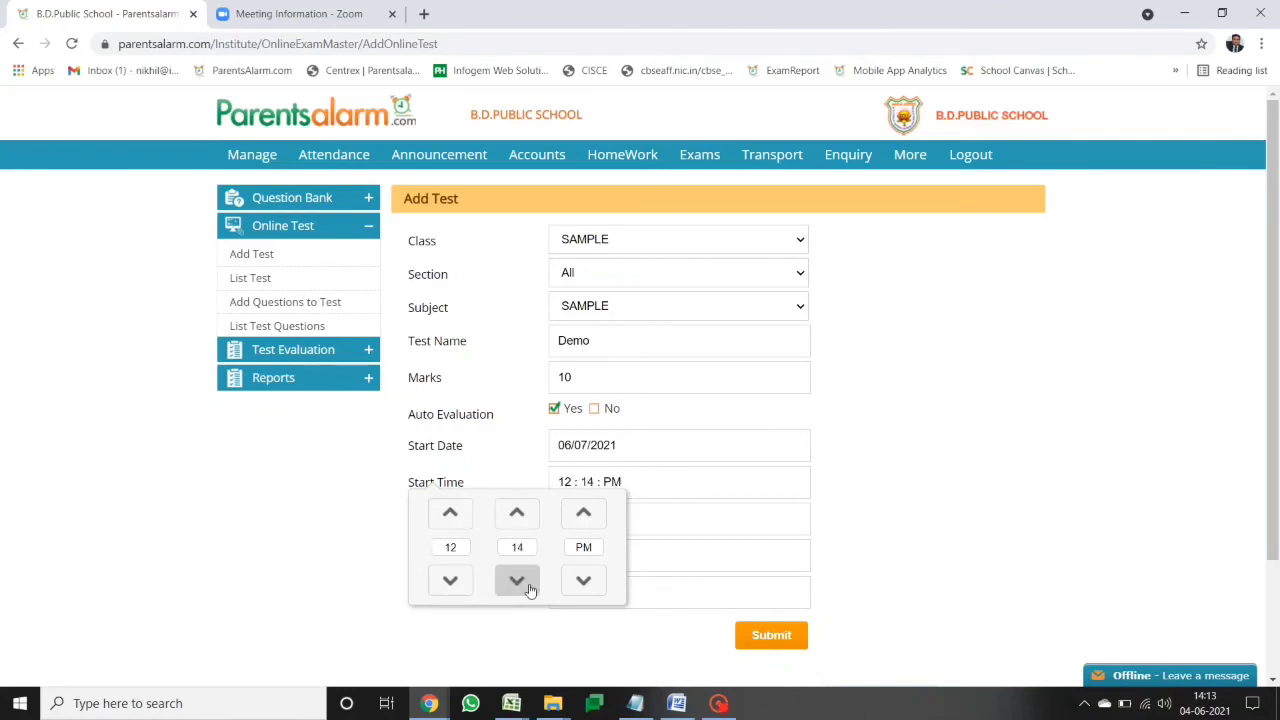
{"action": "left_click", "coordinate": [892, 518]}
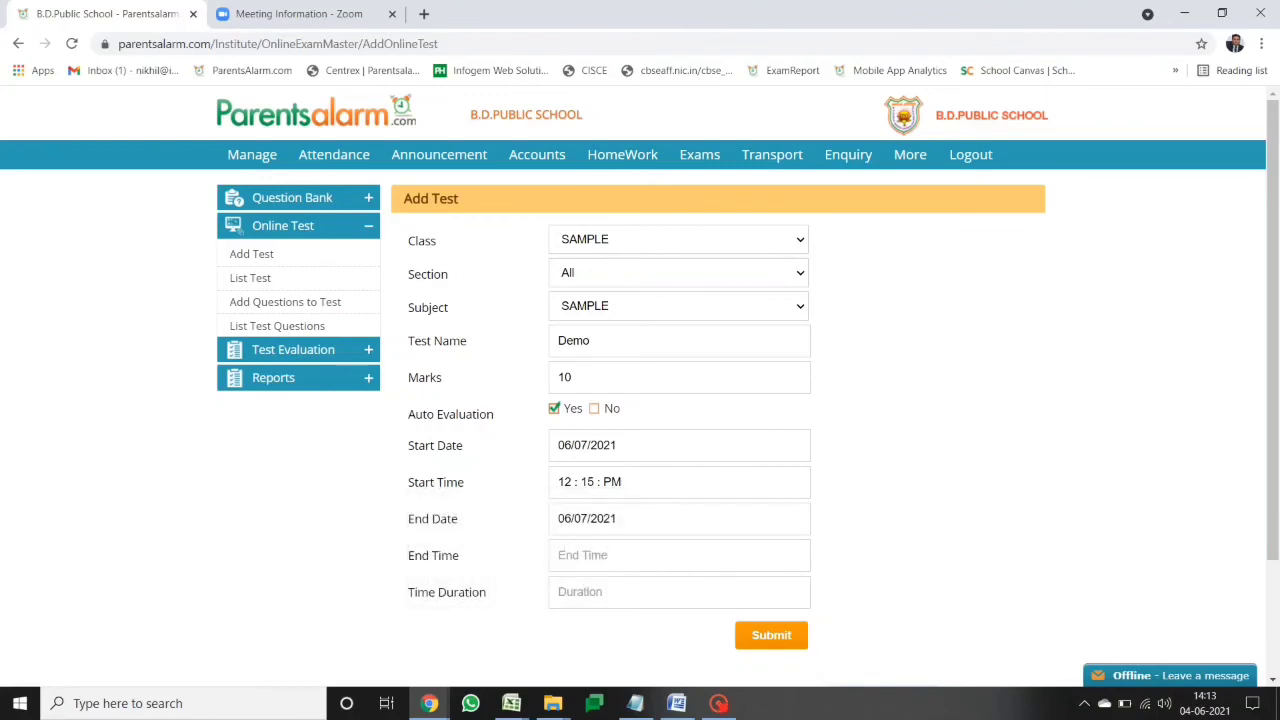
Set the test's end time to 01:15 PM
{"action": "left_click", "coordinate": [679, 555]}
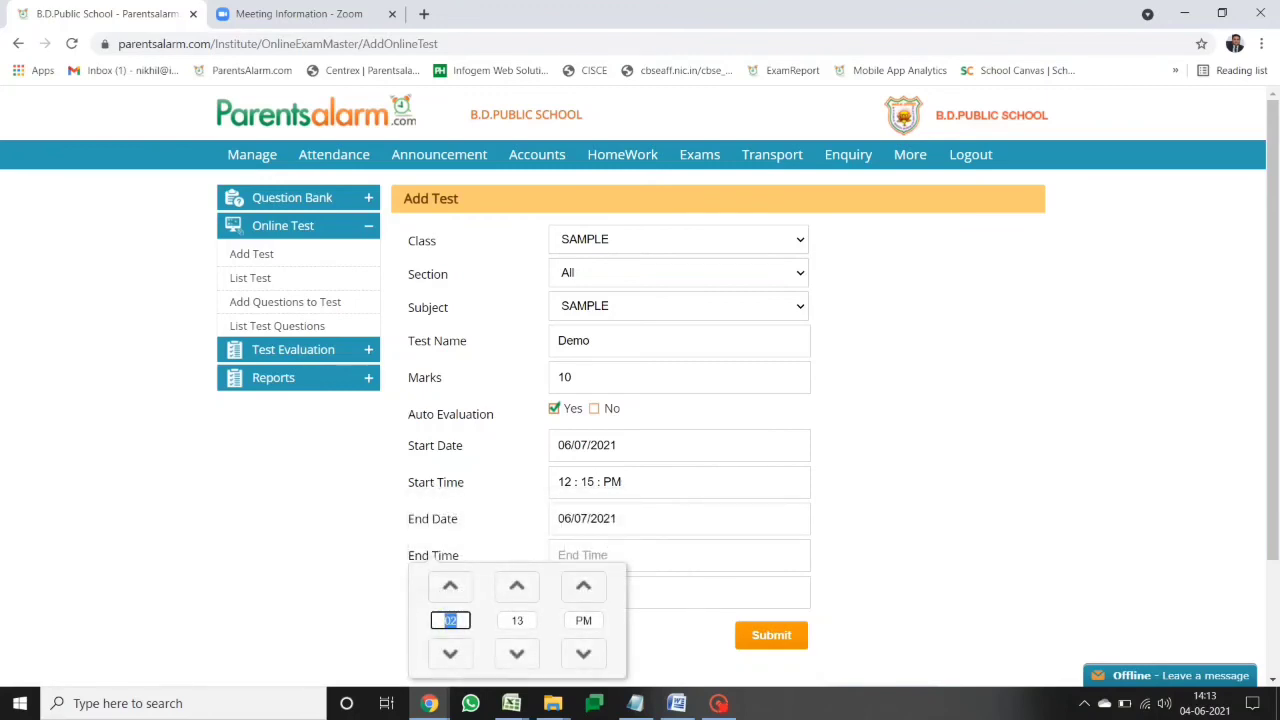
{"action": "left_click", "coordinate": [451, 654]}
{"action": "left_click", "coordinate": [451, 654]}
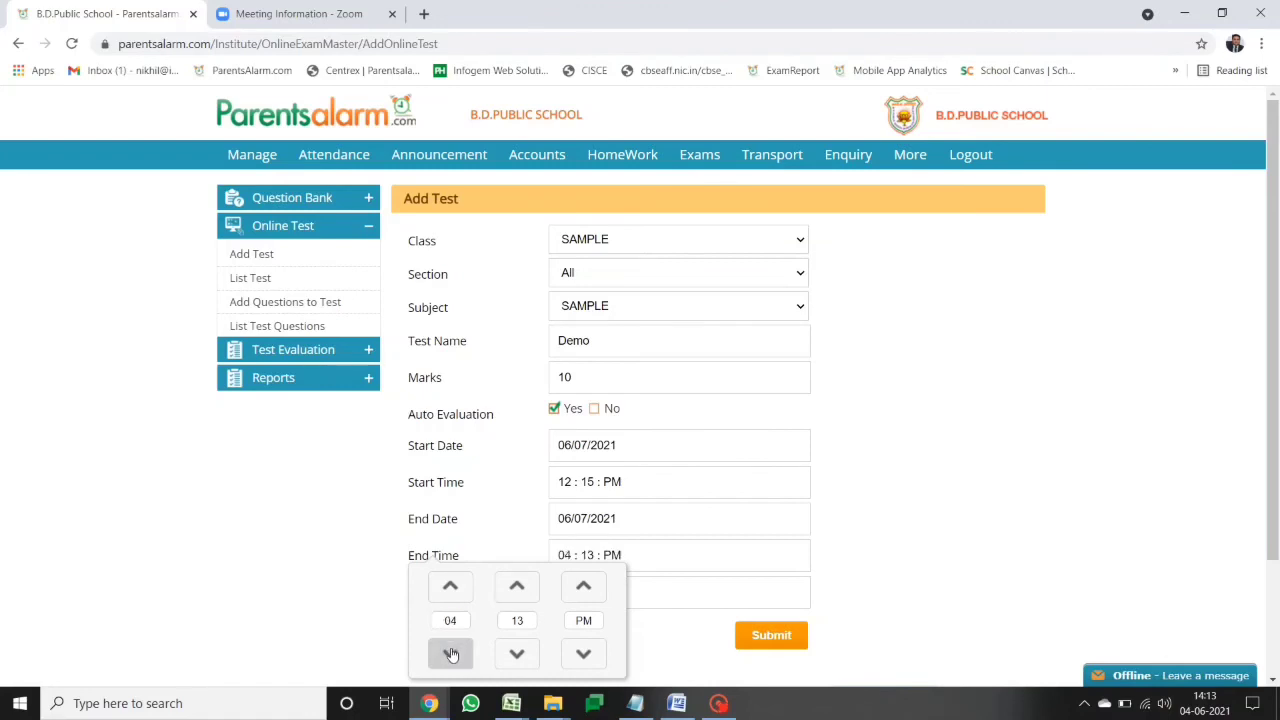
{"action": "left_click", "coordinate": [451, 588]}
{"action": "left_click", "coordinate": [451, 588]}
{"action": "left_click", "coordinate": [451, 588]}
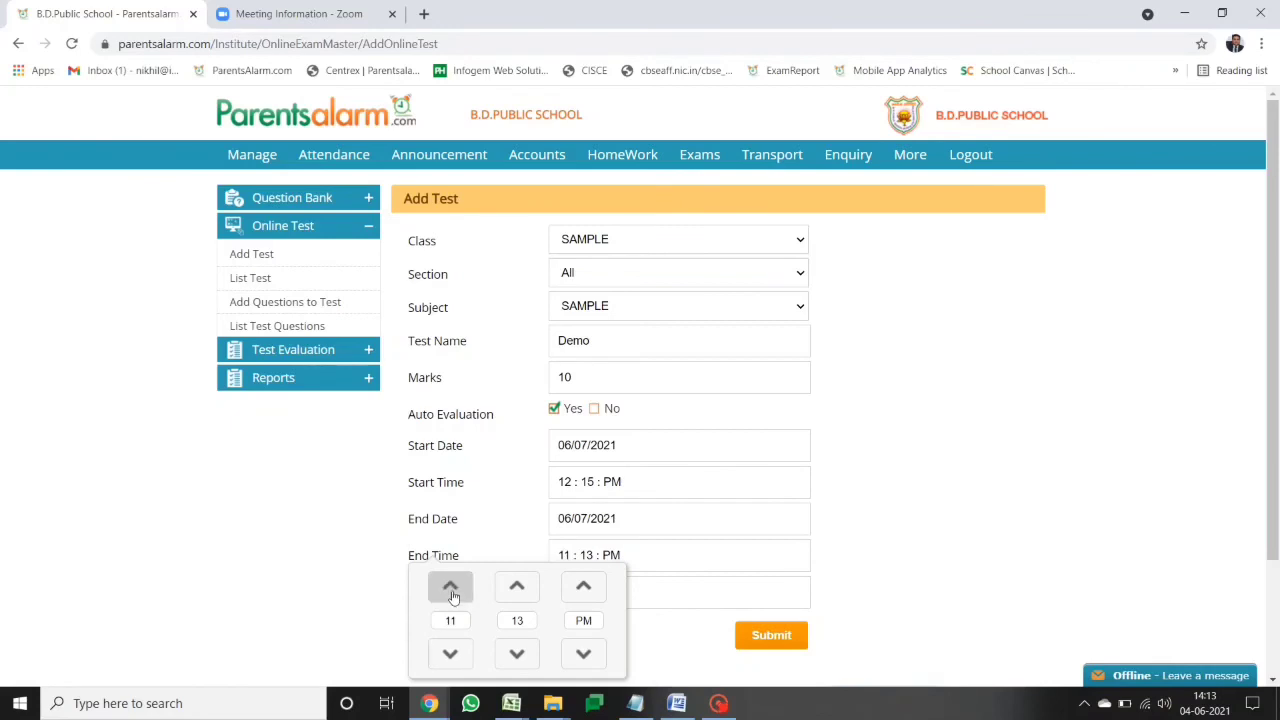
{"action": "left_click", "coordinate": [451, 654]}
{"action": "left_click", "coordinate": [451, 654]}
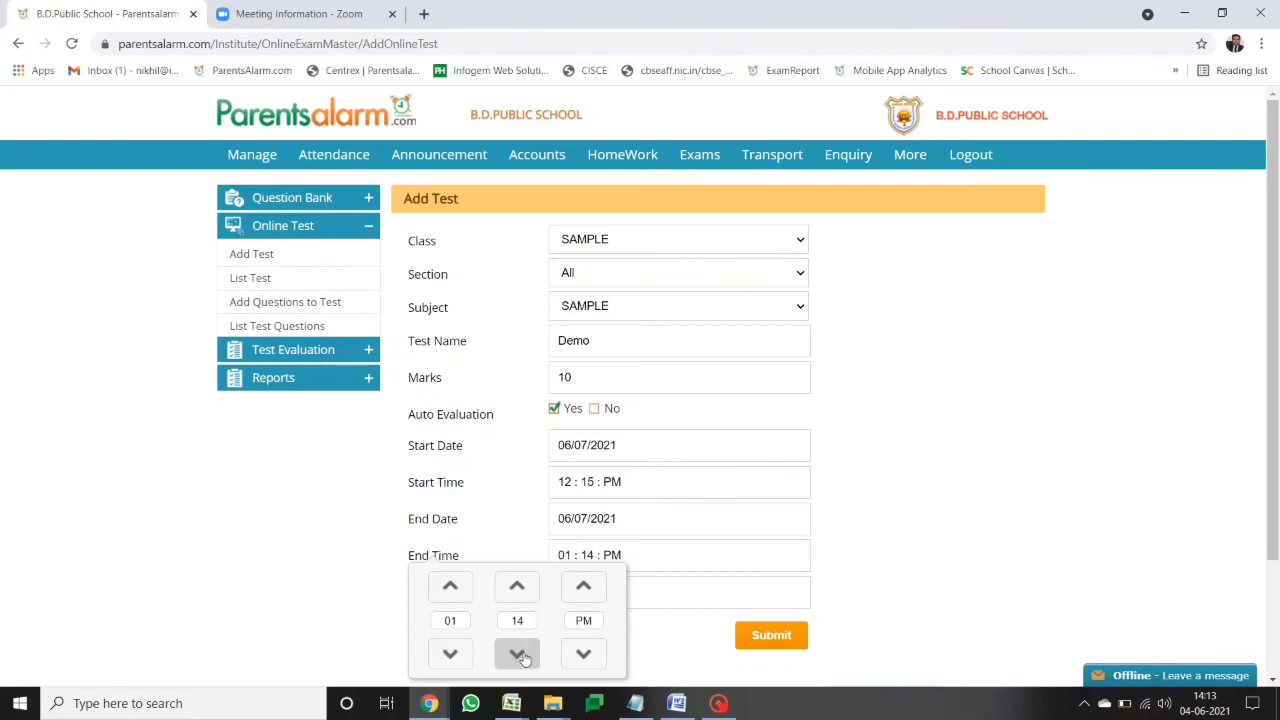
{"action": "left_click", "coordinate": [874, 576]}
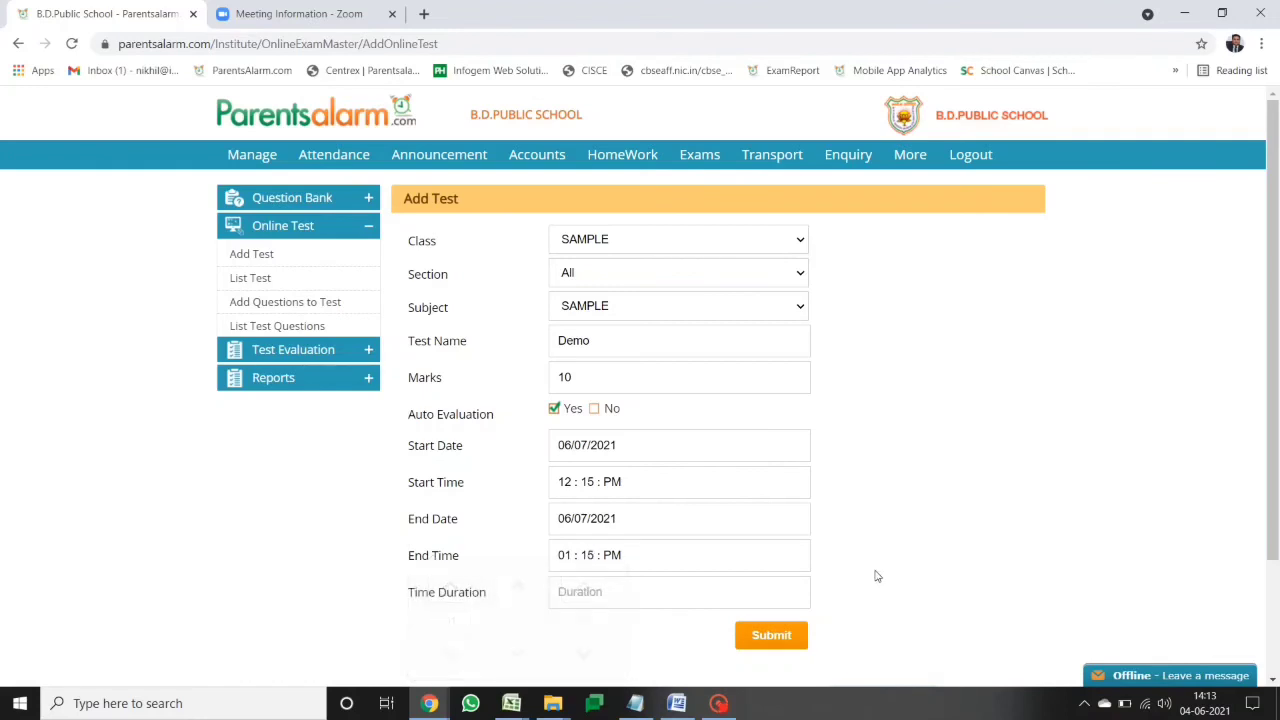
Set the test's time duration to 60 and submit the new test
{"action": "left_click", "coordinate": [556, 592]}
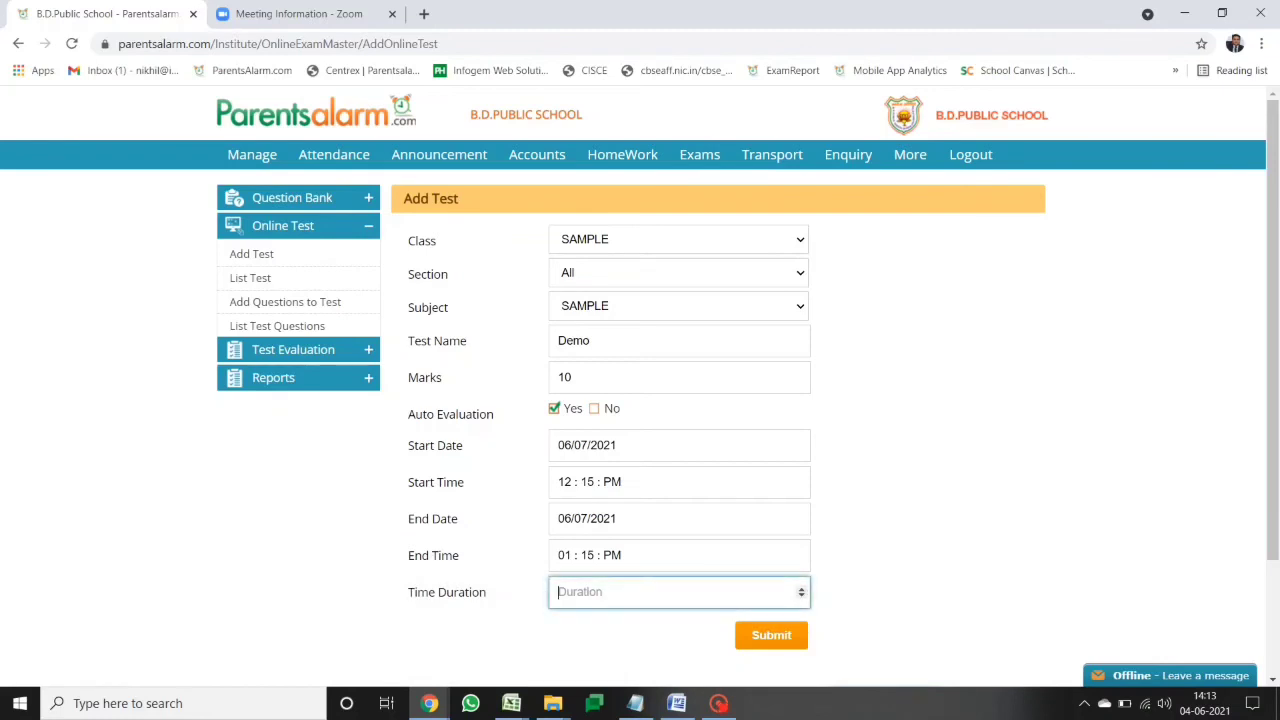
{"action": "type", "text": "60"}
{"action": "key", "text": "Tab"}
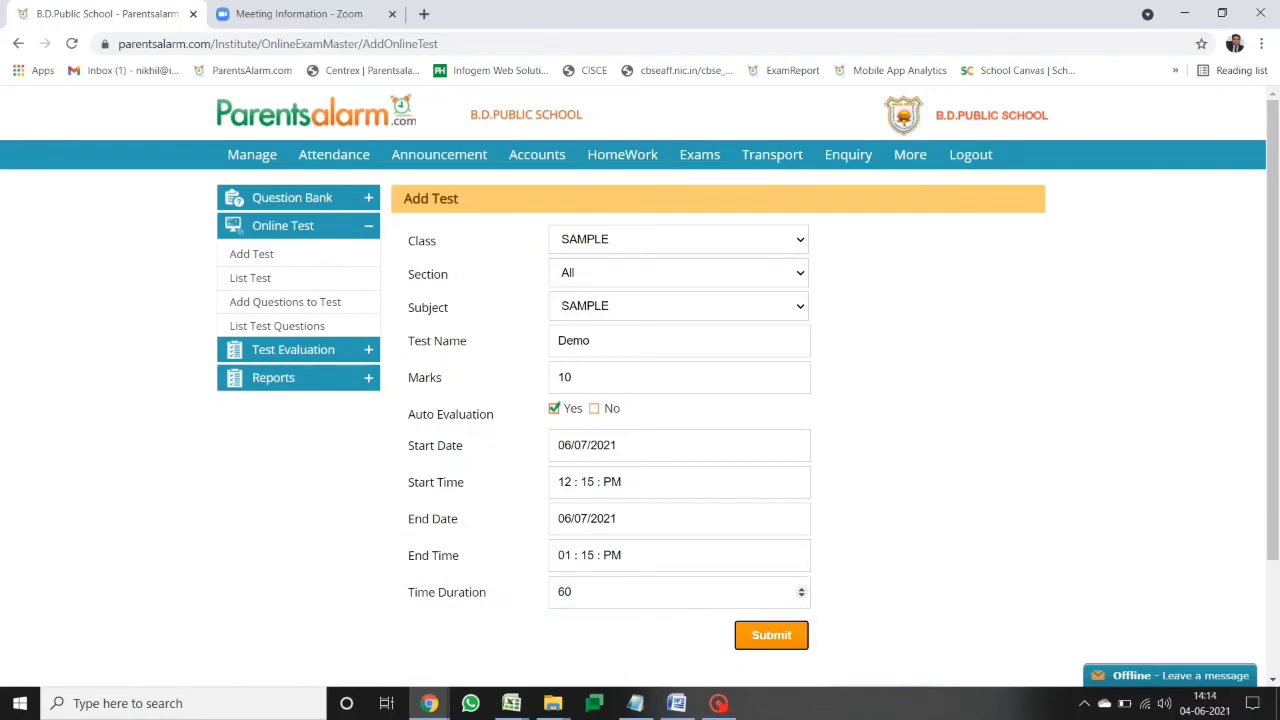
{"action": "key", "text": "Return"}
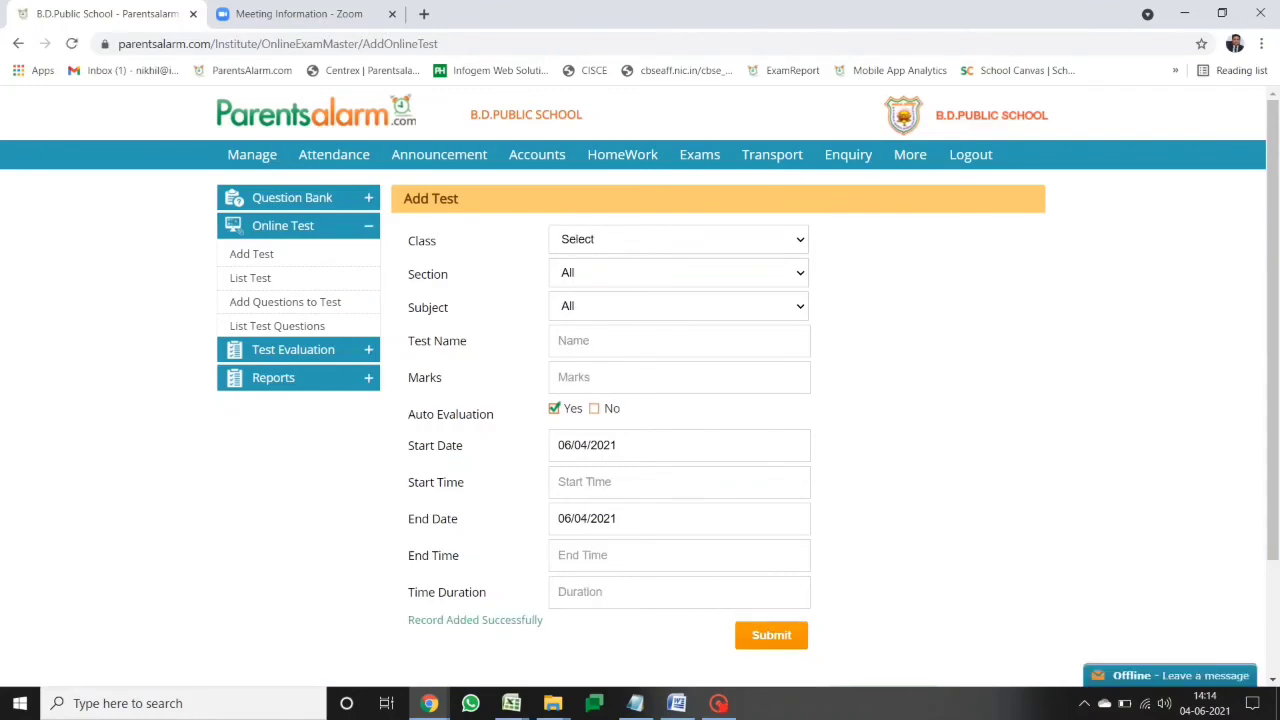
{"action": "double_click", "coordinate": [512, 620]}
{"action": "left_click", "coordinate": [477, 527]}
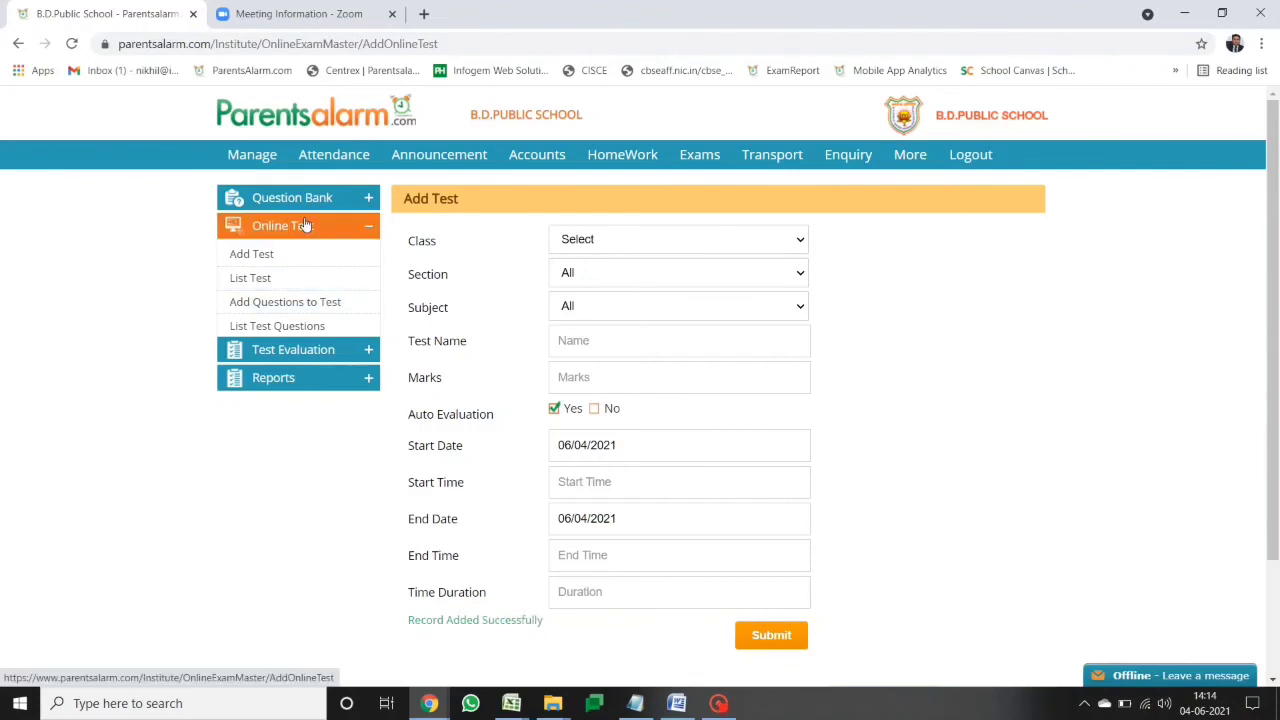
List the online tests of class SAMPLE for 06/07/2021, across all sections and subjects
{"action": "left_click", "coordinate": [281, 306]}
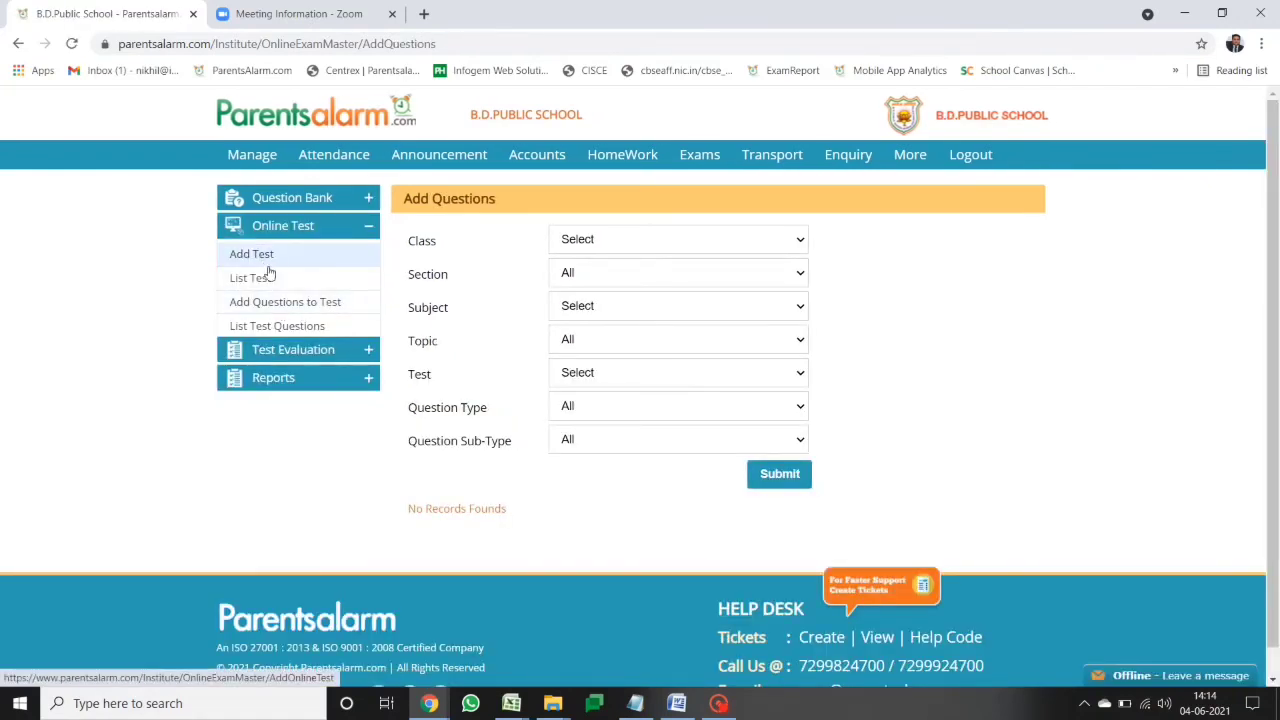
{"action": "left_click", "coordinate": [266, 278]}
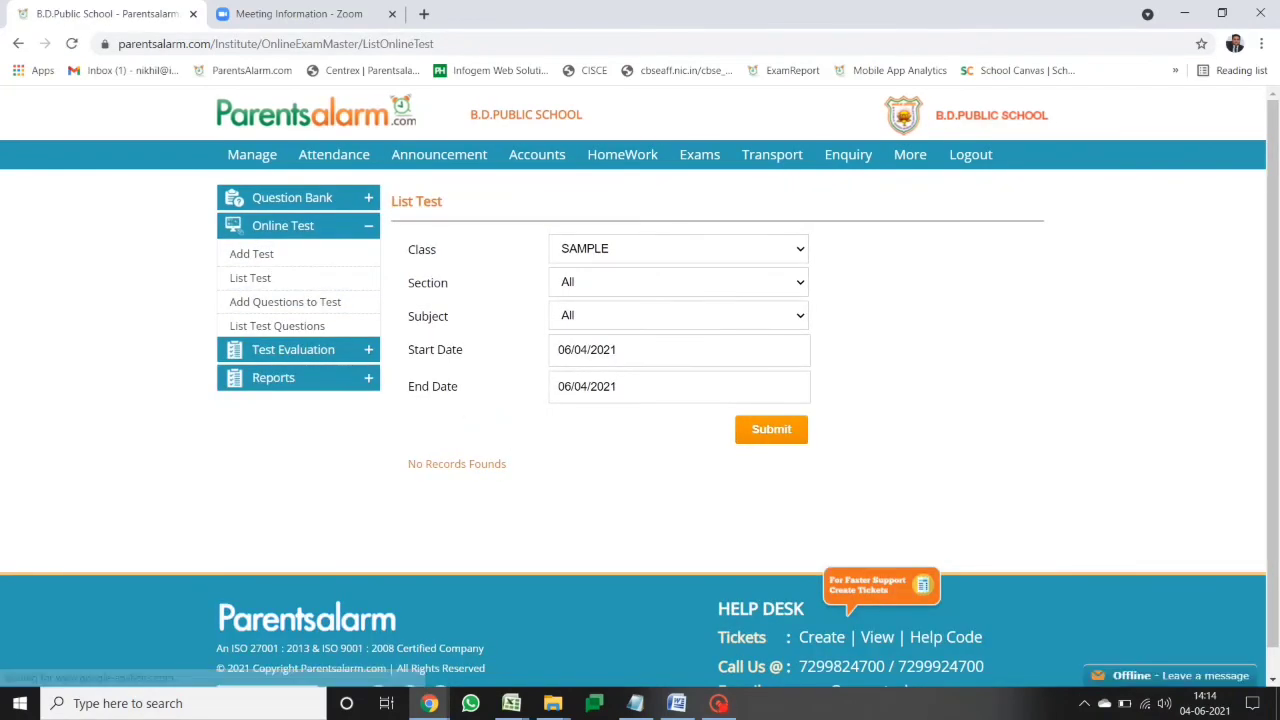
{"action": "left_click", "coordinate": [660, 349]}
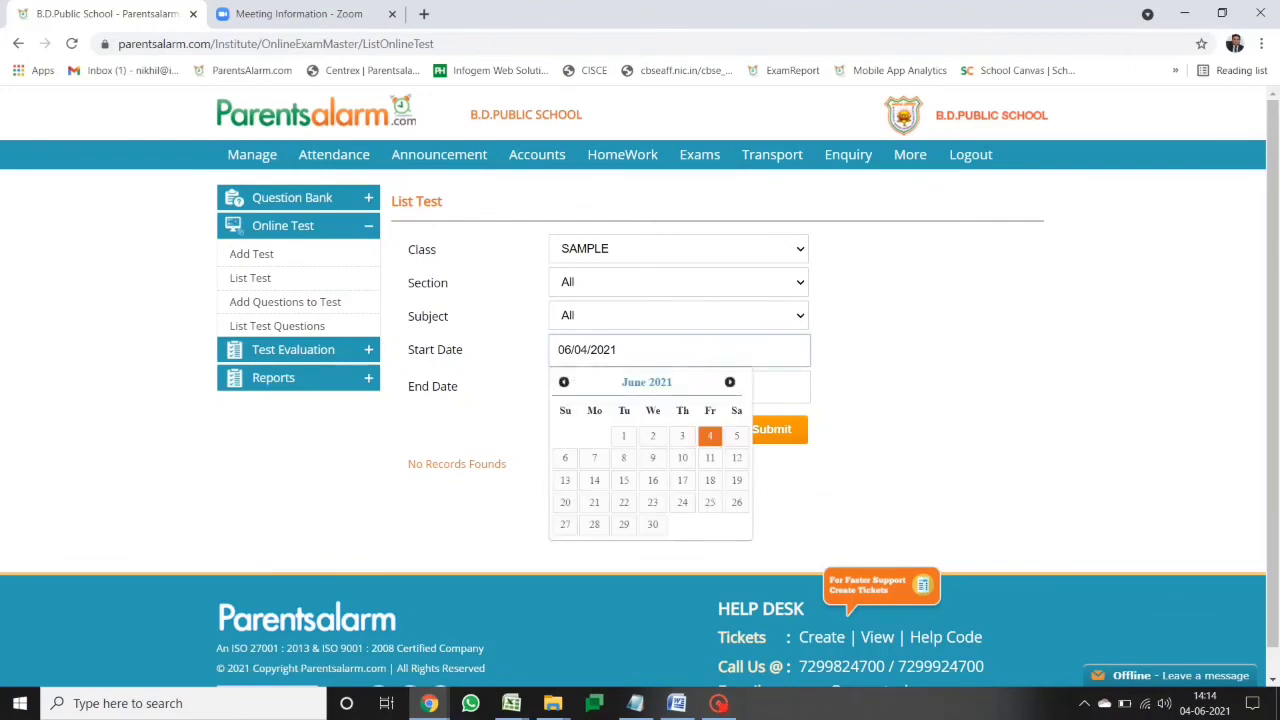
{"action": "left_click", "coordinate": [591, 454]}
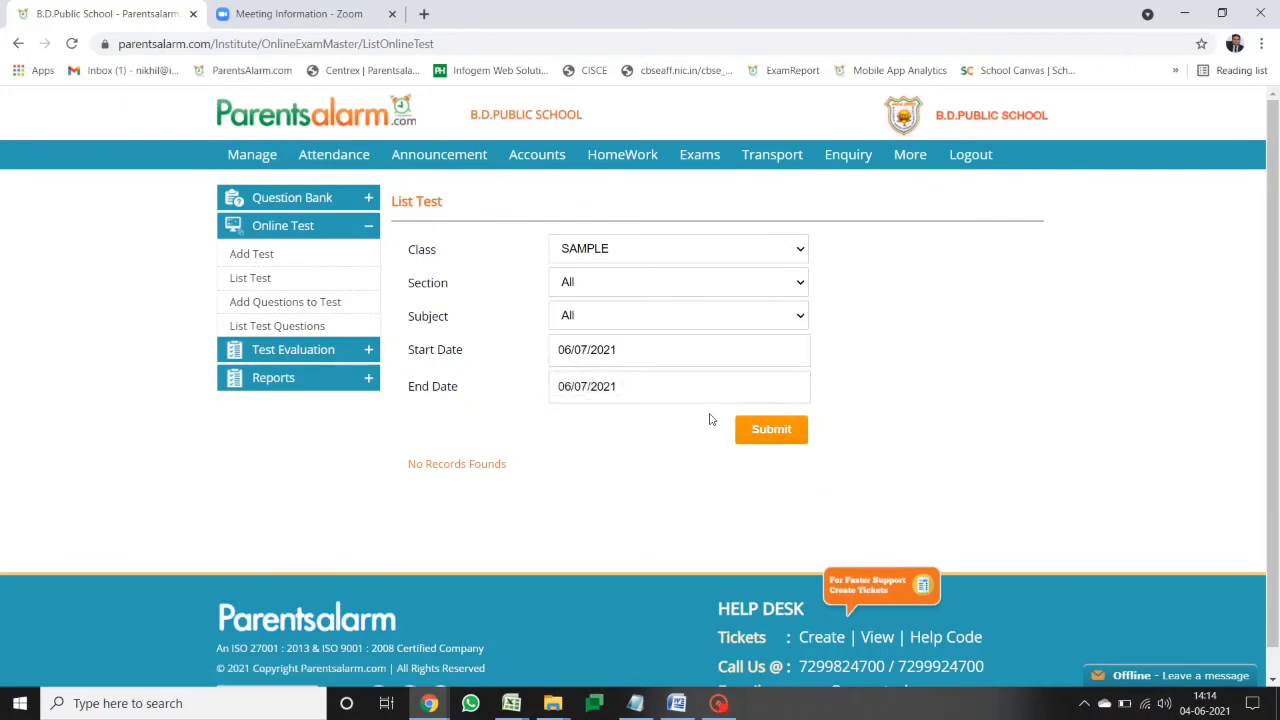
{"action": "left_click", "coordinate": [766, 434]}
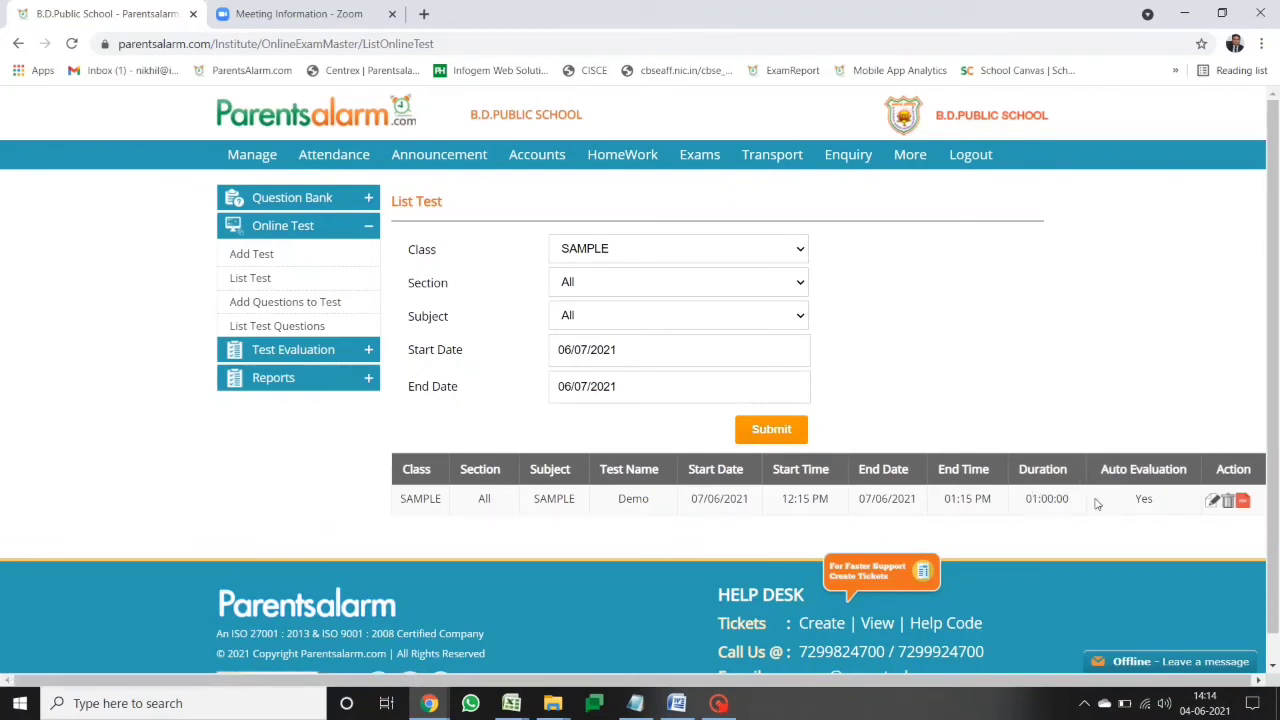
View the Demo test's question paper, and close both it and the Zoom meeting information page
{"action": "left_click", "coordinate": [1244, 504]}
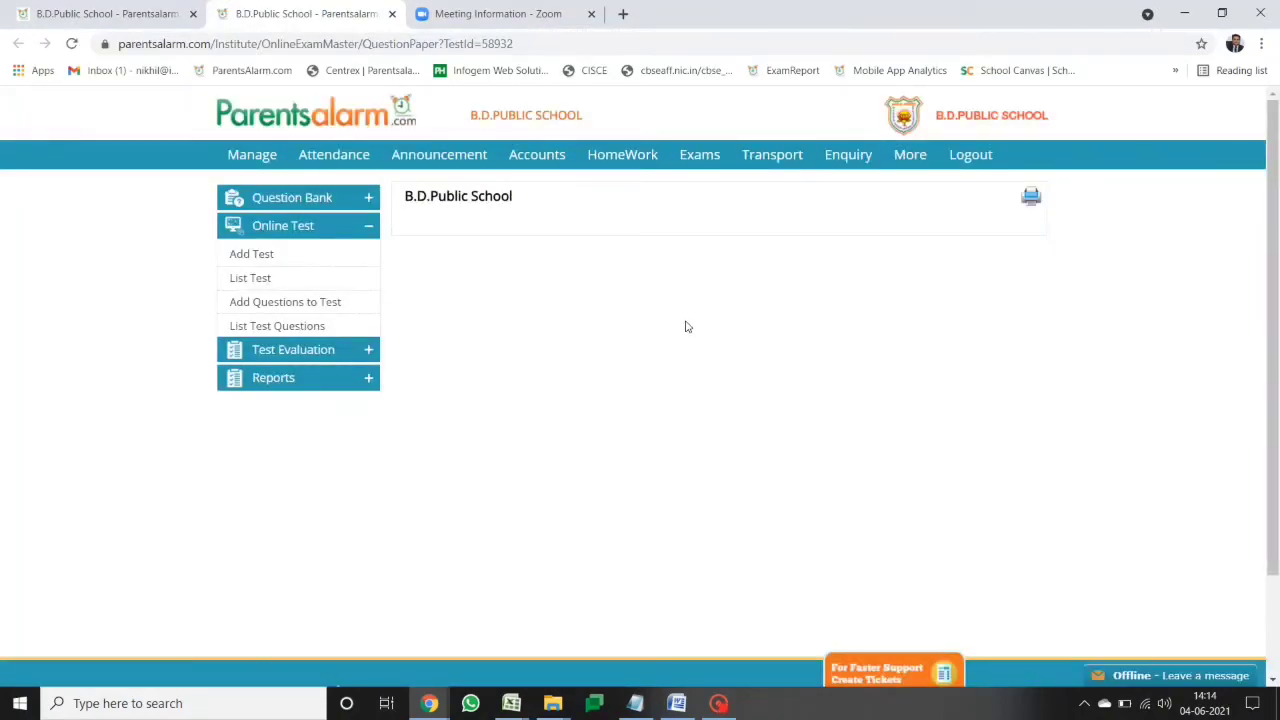
{"action": "left_click", "coordinate": [392, 14]}
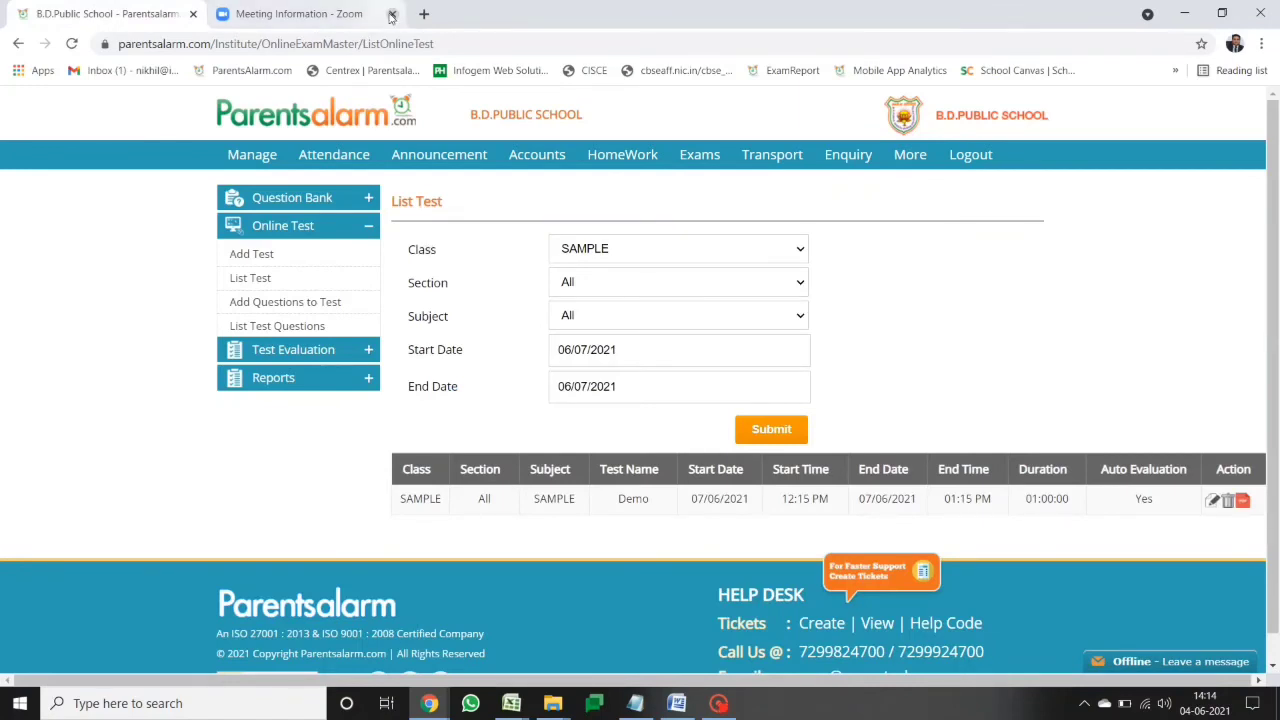
{"action": "left_click", "coordinate": [392, 14]}
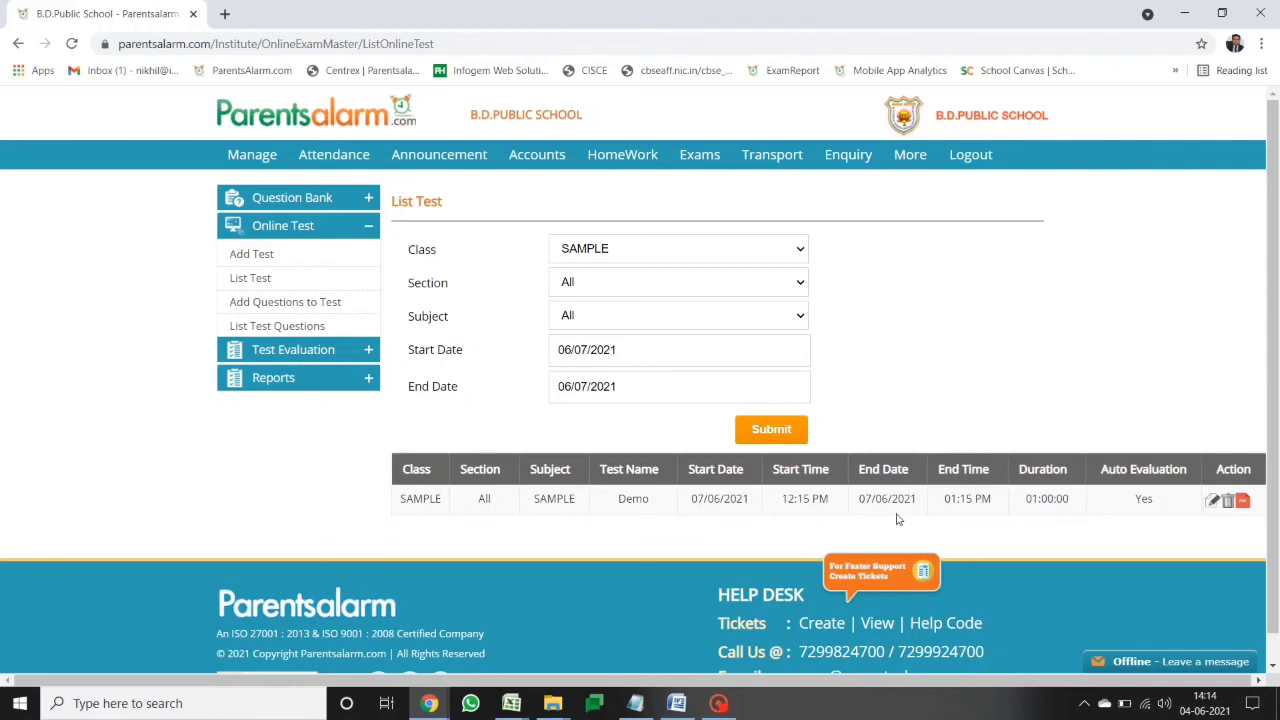
Start adding questions to a test, choosing class SAMPLE and subject SAMPLE with all sections and topics
{"action": "left_click", "coordinate": [277, 302]}
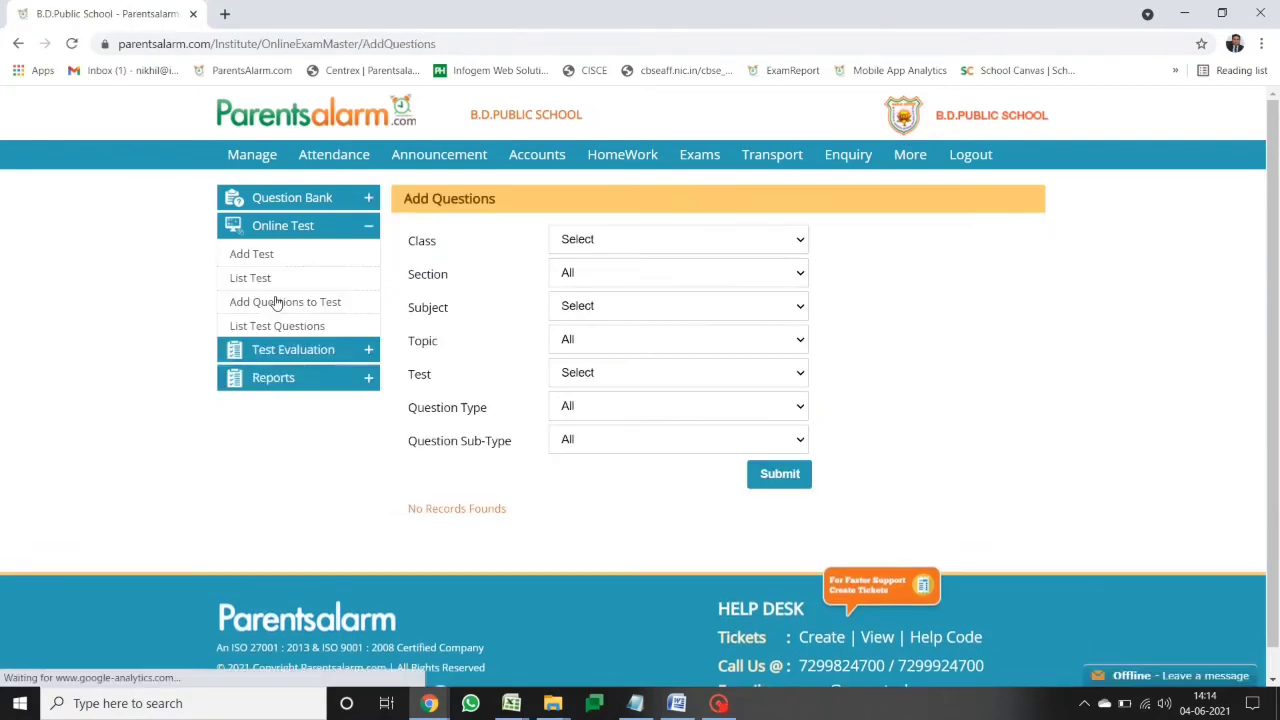
{"action": "left_click", "coordinate": [630, 238]}
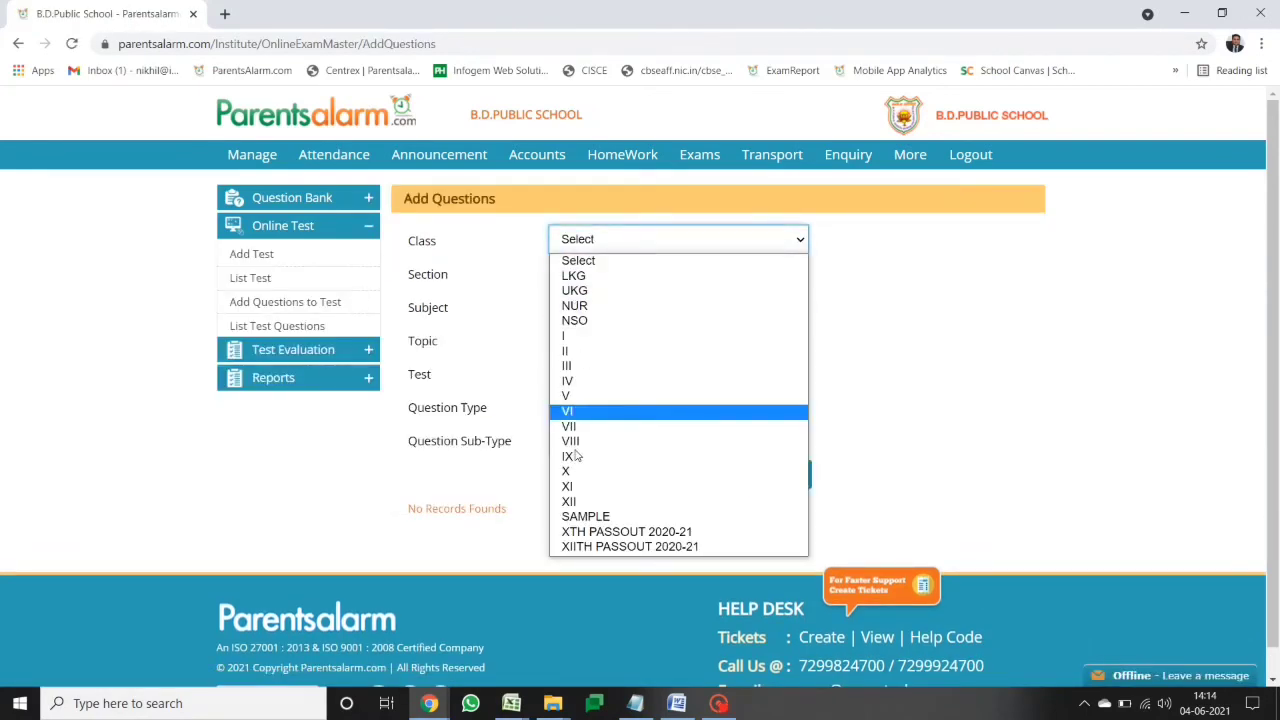
{"action": "left_click", "coordinate": [592, 519]}
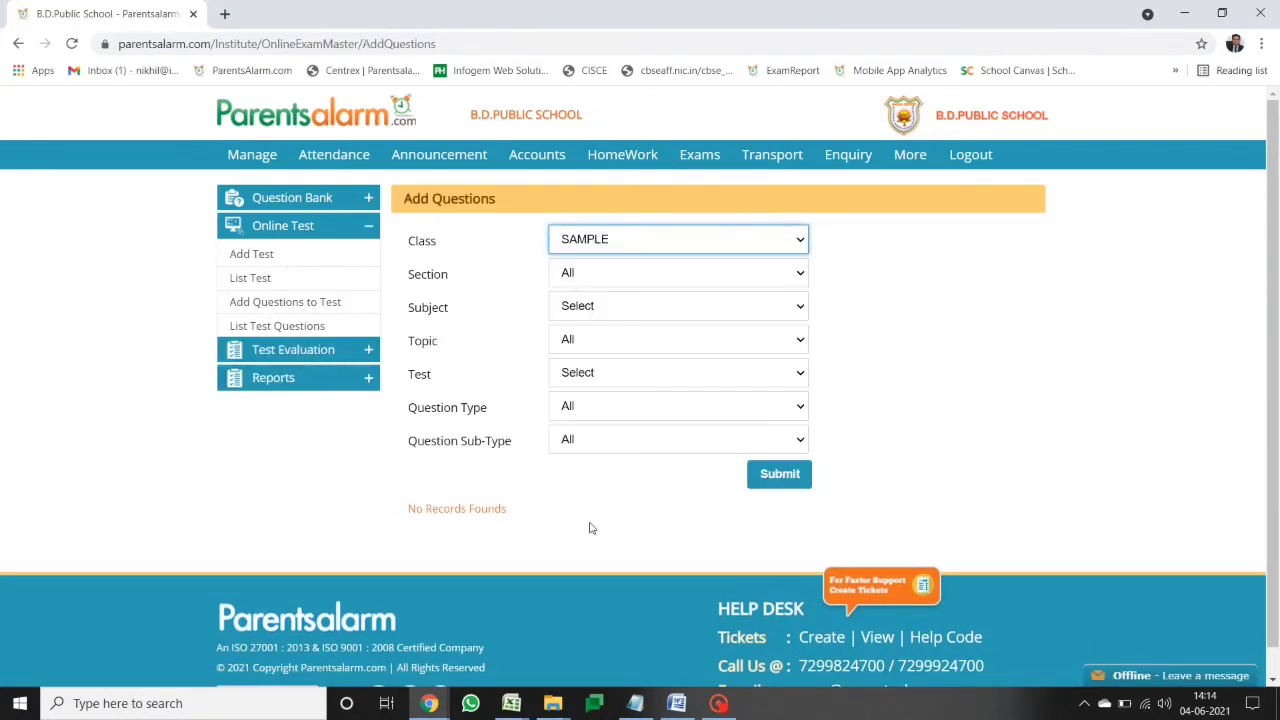
{"action": "key", "text": "Tab"}
{"action": "key", "text": "Tab"}
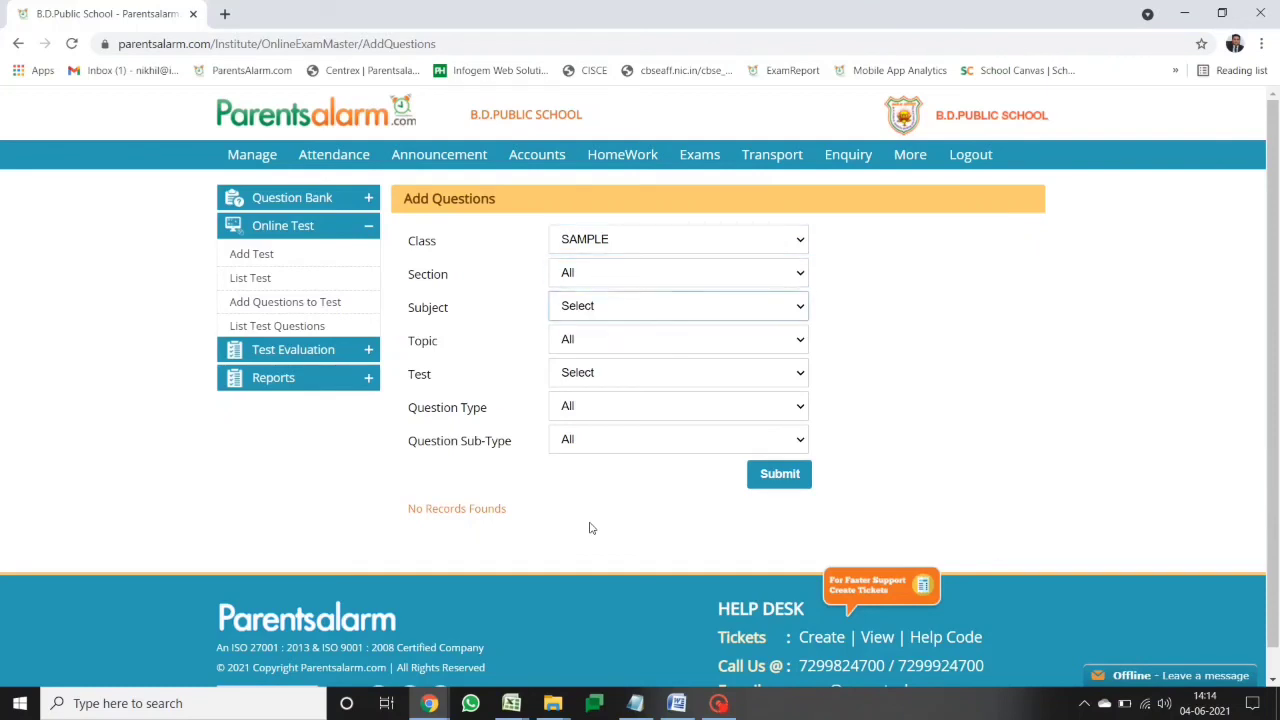
{"action": "key", "text": "Down"}
{"action": "key", "text": "Tab"}
{"action": "key", "text": "Tab"}
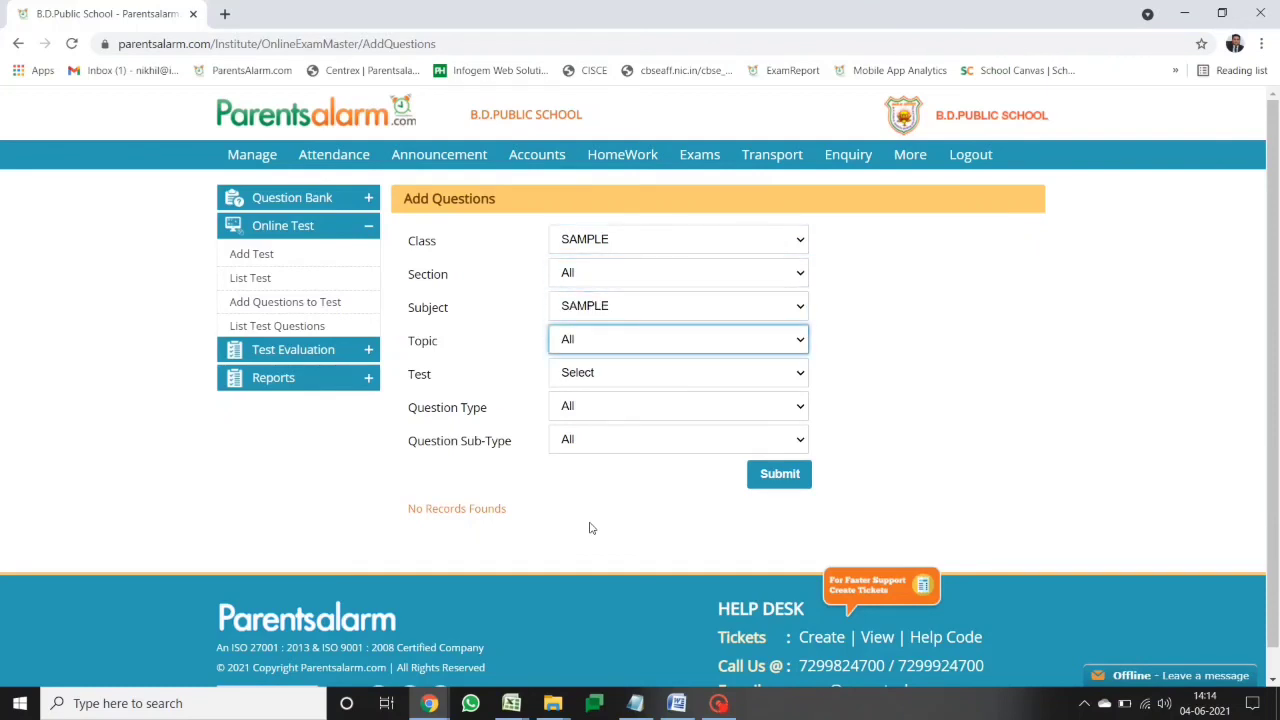
Choose the Demo test and list the available questions of all types and sub-types
{"action": "key", "text": "Down"}
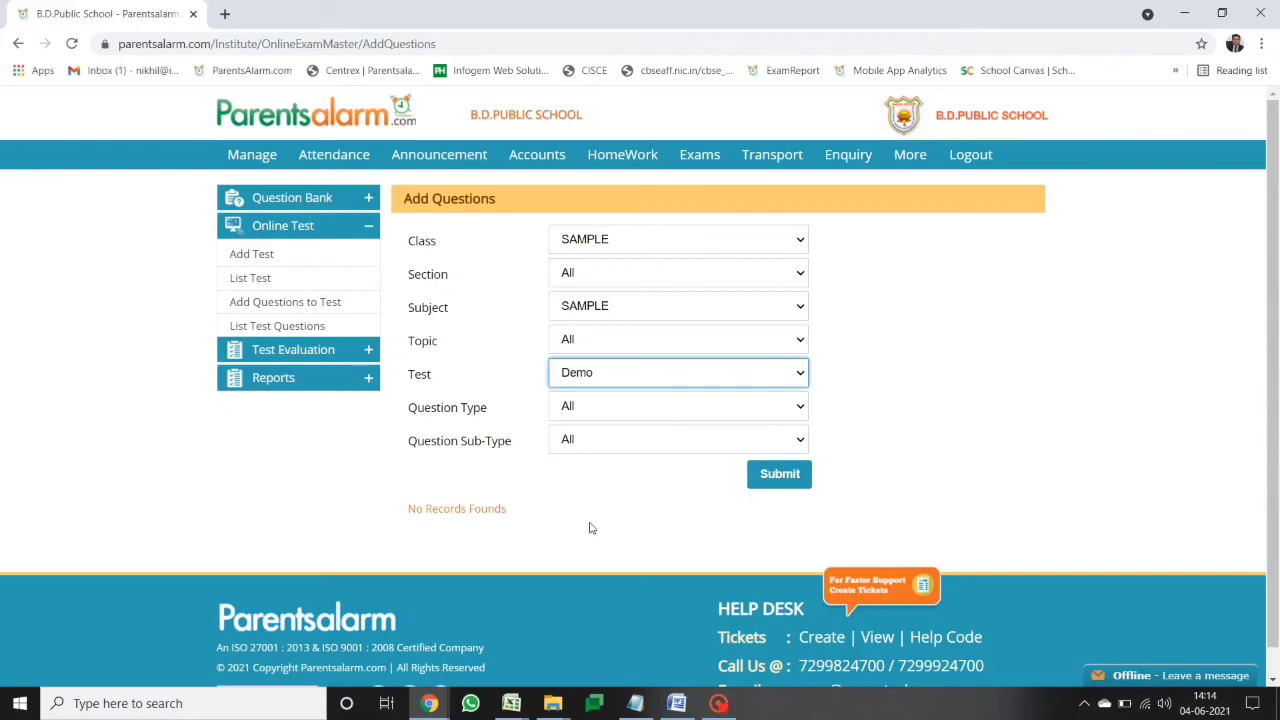
{"action": "key", "text": "Down"}
{"action": "key", "text": "Up"}
{"action": "key", "text": "Up"}
{"action": "key", "text": "Down"}
{"action": "key", "text": "Tab"}
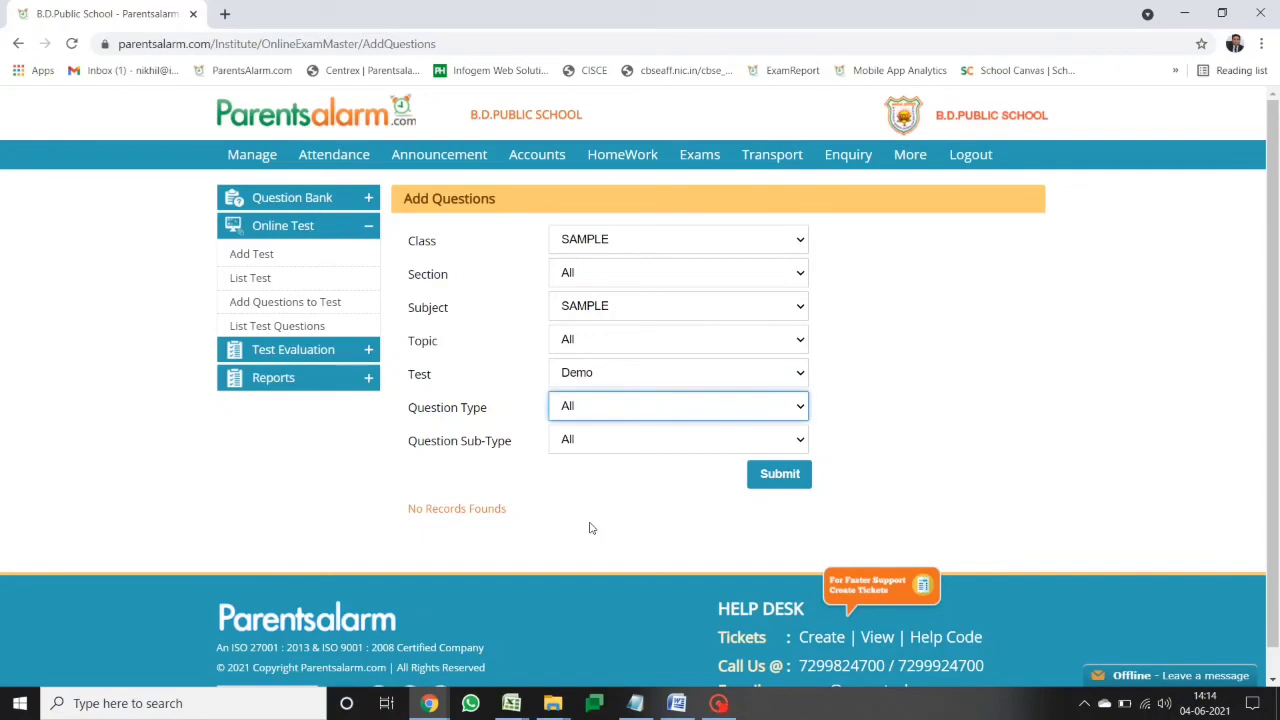
{"action": "left_click", "coordinate": [765, 473]}
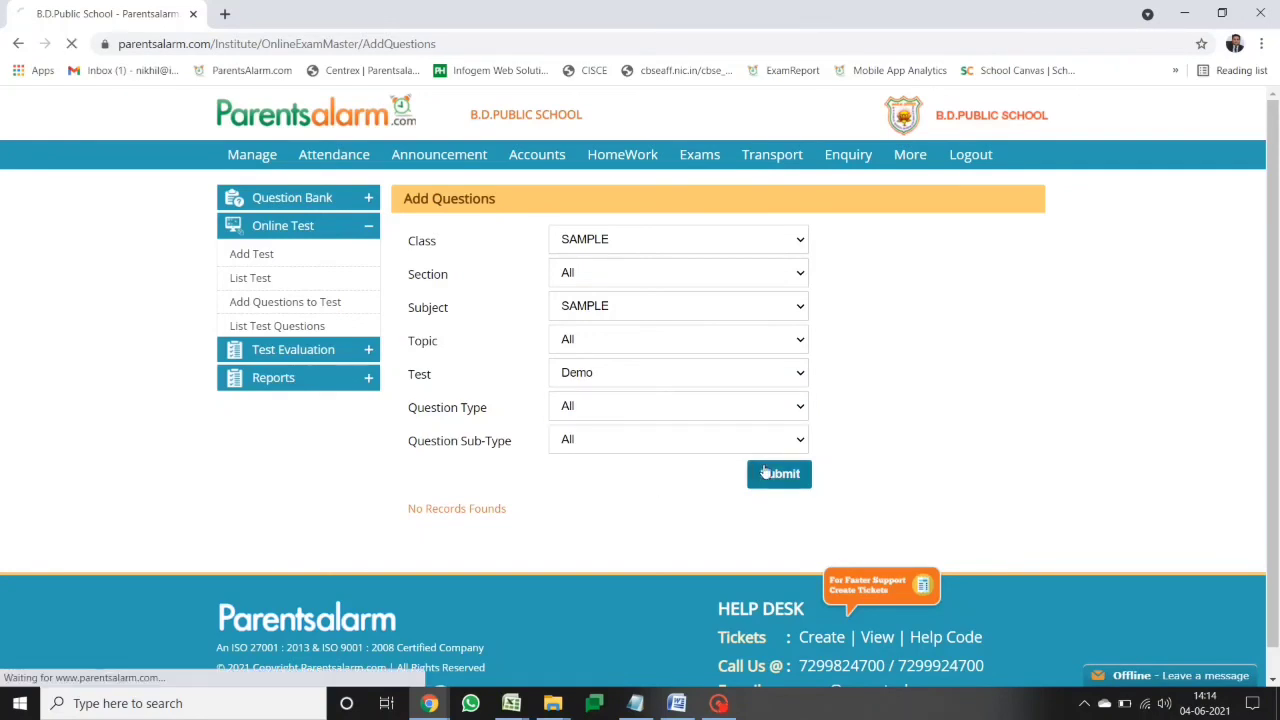
Select all the listed questions, save them to the Demo test, and check the saved list
{"action": "mouse_move", "coordinate": [1275, 251]}
{"action": "left_mouse_down"}
{"action": "mouse_move", "coordinate": [1278, 618]}
{"action": "mouse_move", "coordinate": [1276, 235]}
{"action": "left_mouse_up"}
{"action": "left_click", "coordinate": [407, 530]}
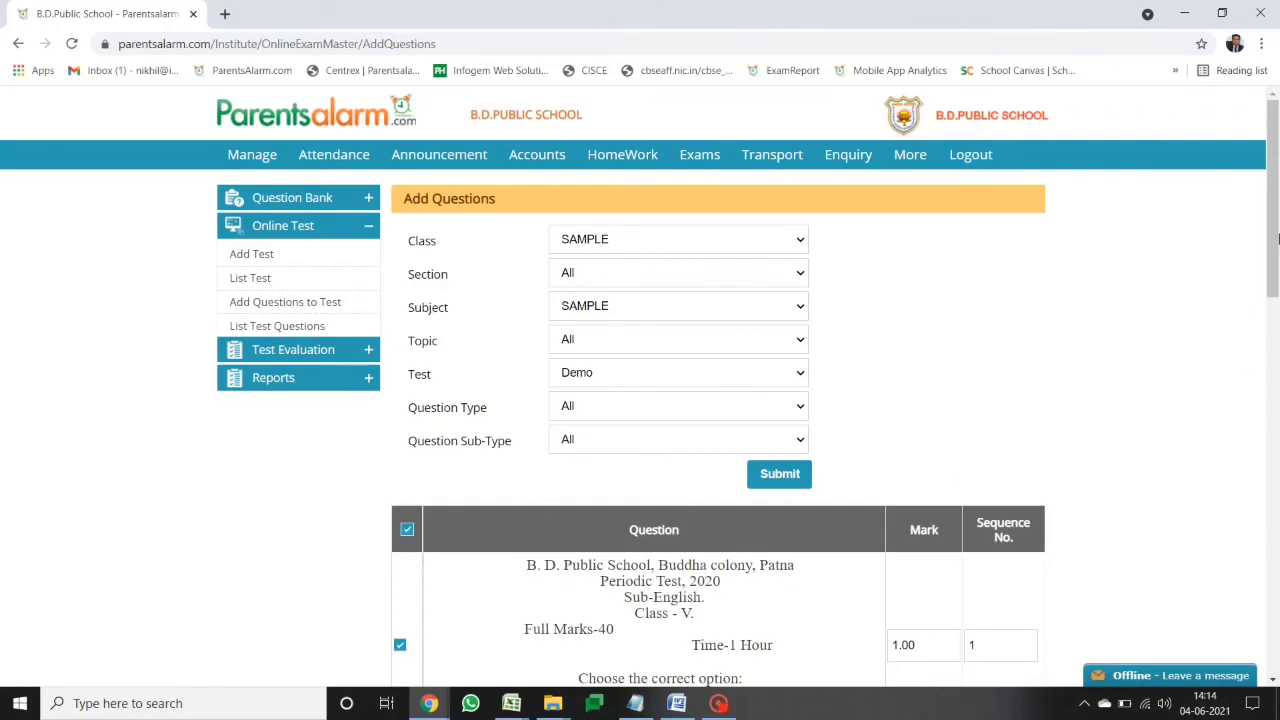
{"action": "left_click_drag", "start_coordinate": [1277, 237], "coordinate": [1274, 665]}
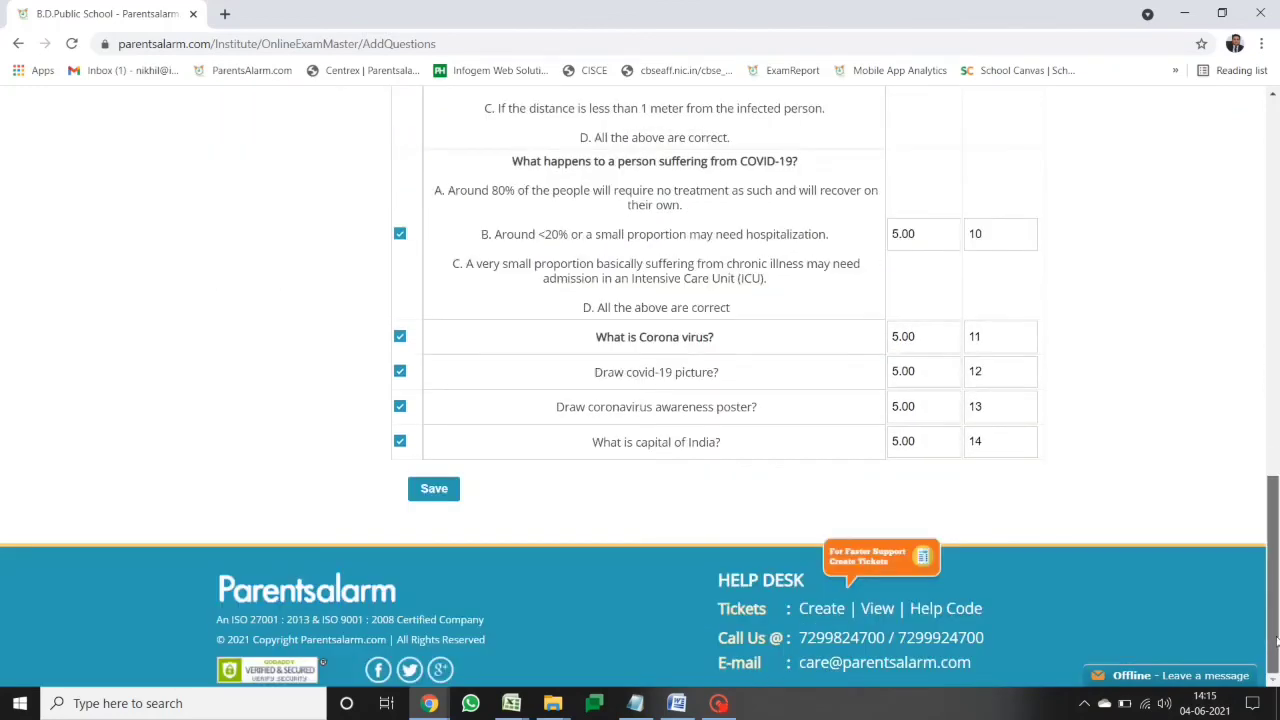
{"action": "left_click", "coordinate": [431, 490]}
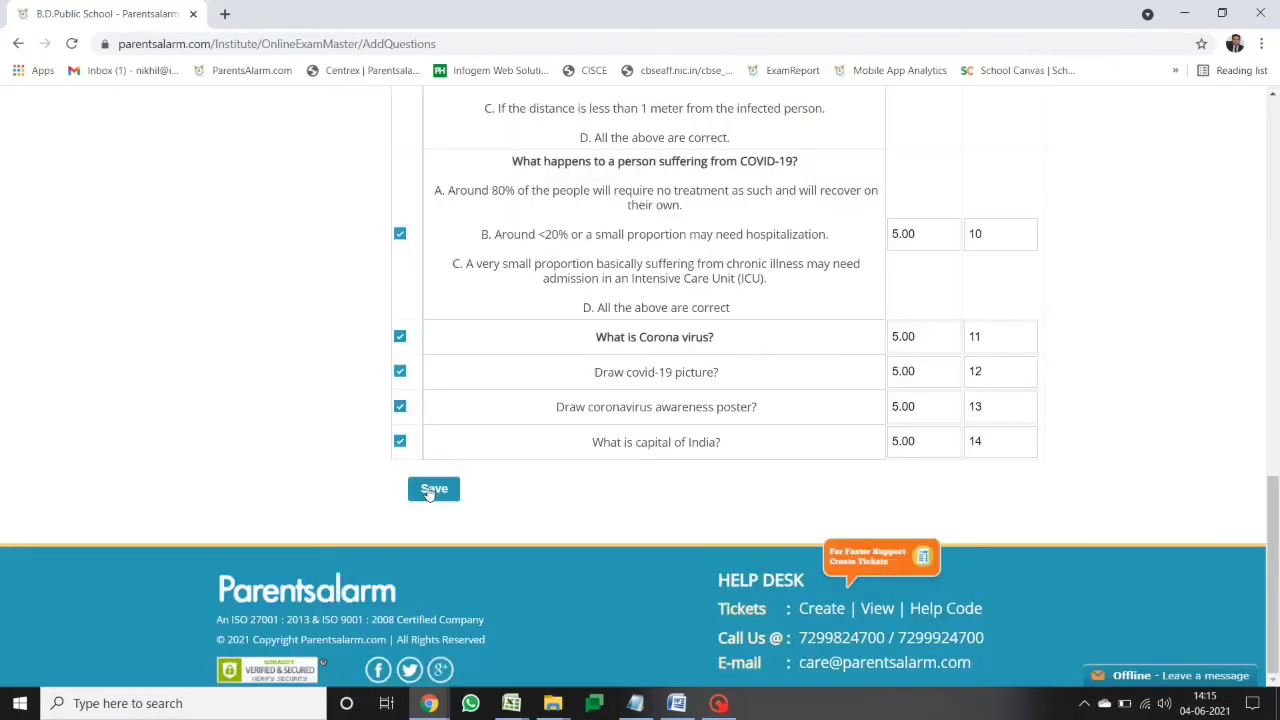
{"action": "left_click_drag", "start_coordinate": [1276, 540], "coordinate": [1274, 215]}
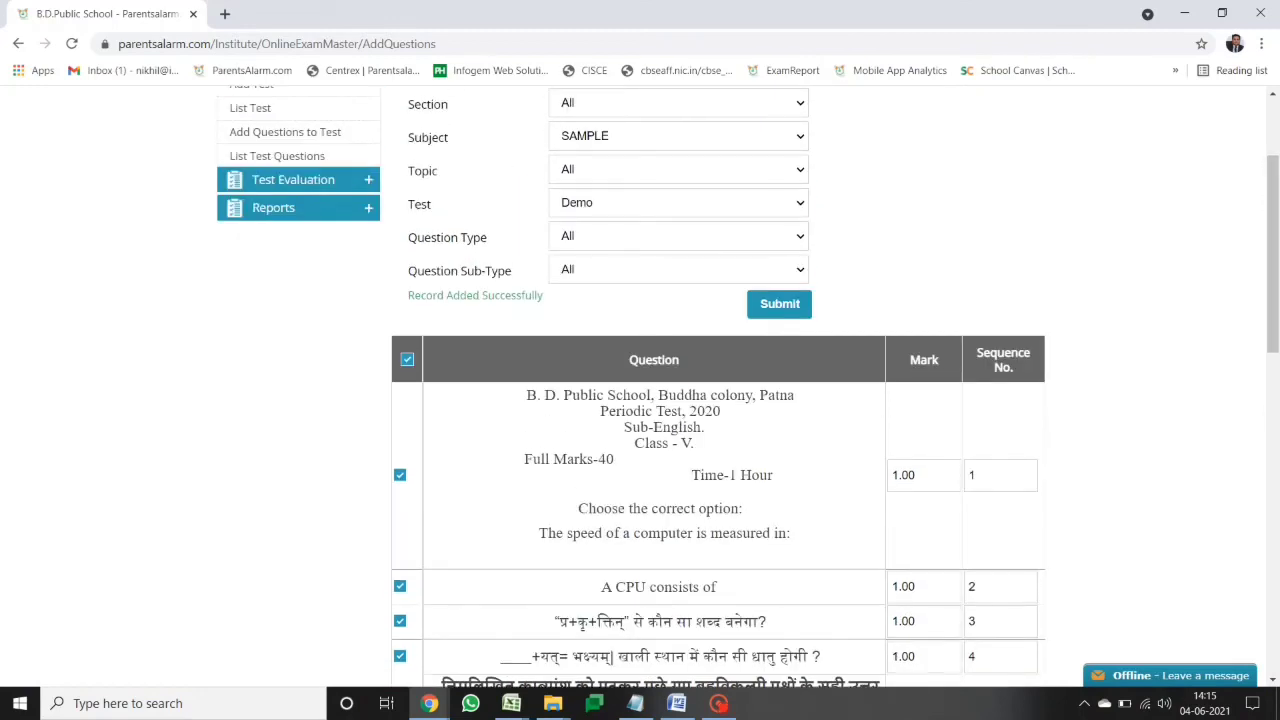
{"action": "double_click", "coordinate": [512, 295]}
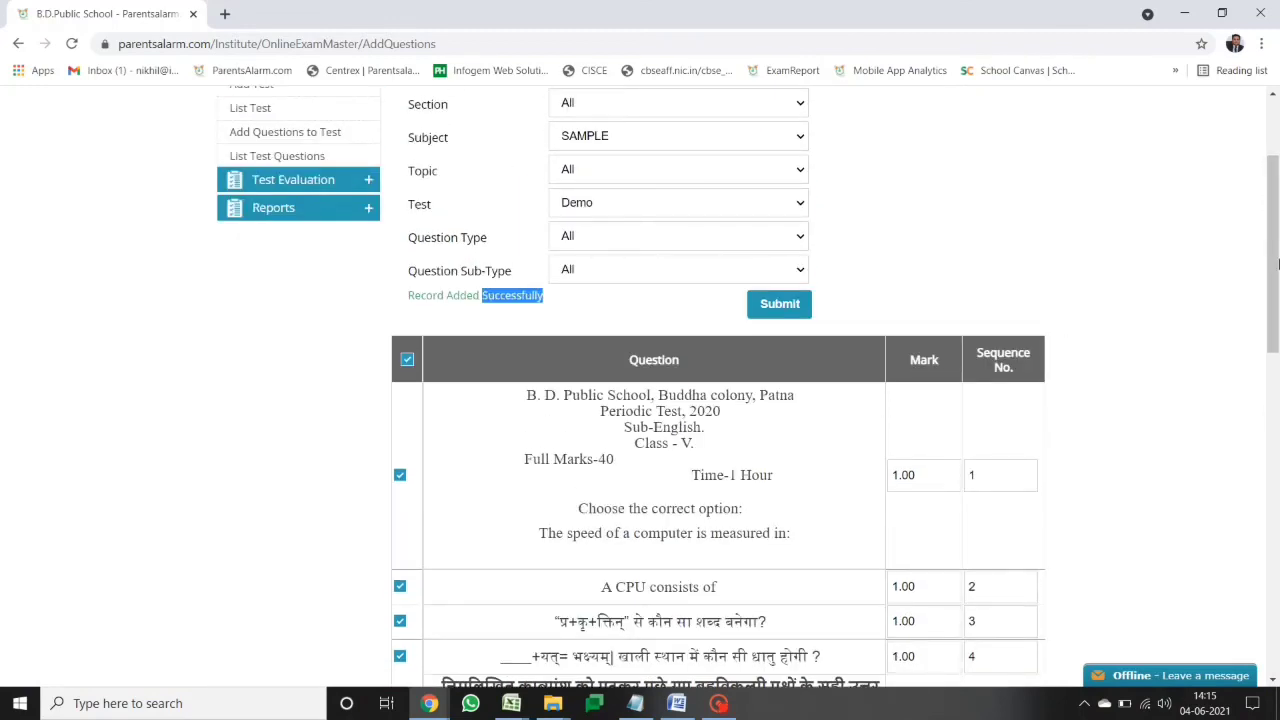
{"action": "scroll", "coordinate": [1224, 341], "scroll_direction": "down", "scroll_amount": 3}
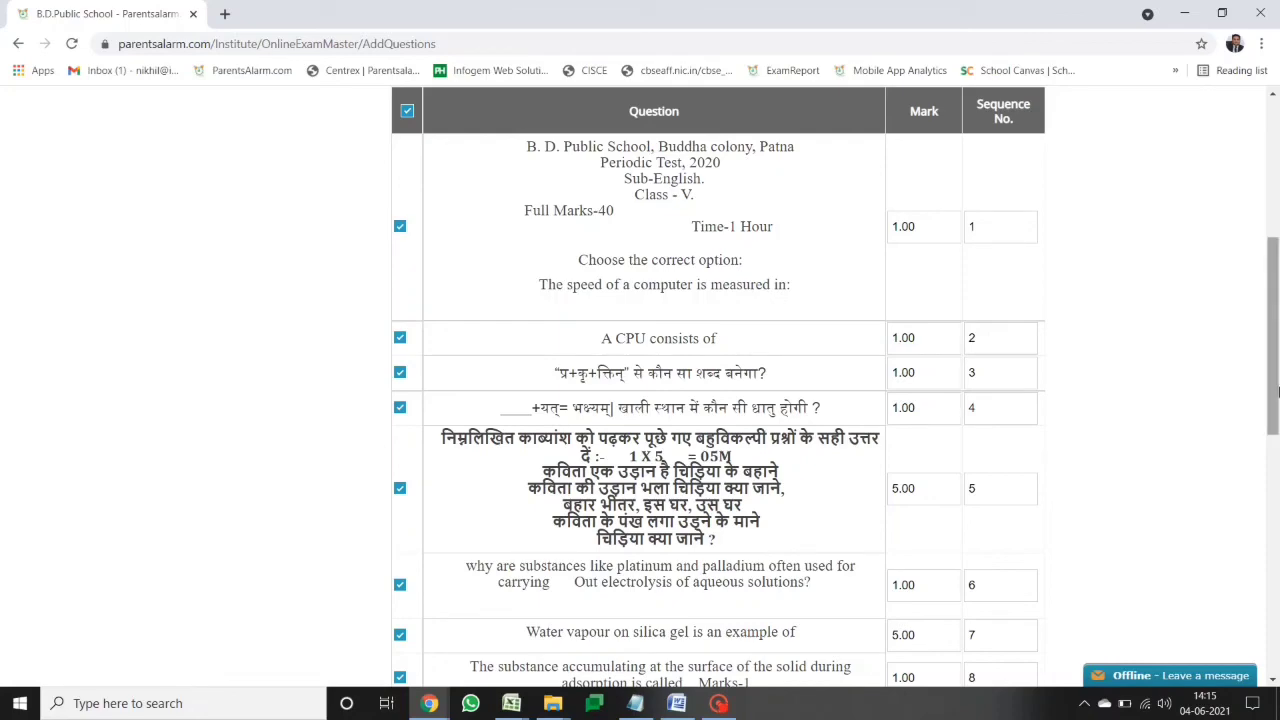
Swap two sequence numbers in the Demo test: 14 for the question about a person suffering from COVID-19, 10 for the capital of India question
{"action": "left_click_drag", "start_coordinate": [1270, 396], "coordinate": [1256, 600]}
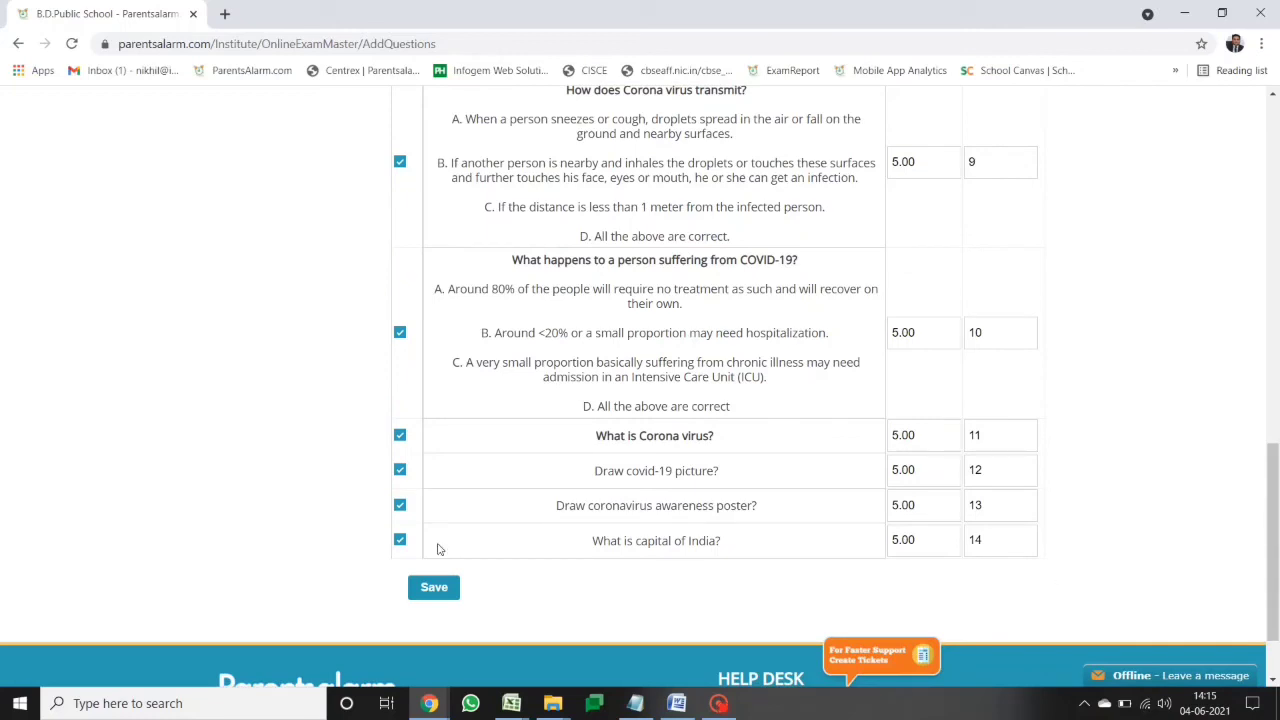
{"action": "left_click", "coordinate": [400, 540]}
{"action": "double_click", "coordinate": [975, 332]}
{"action": "type", "text": "1"}
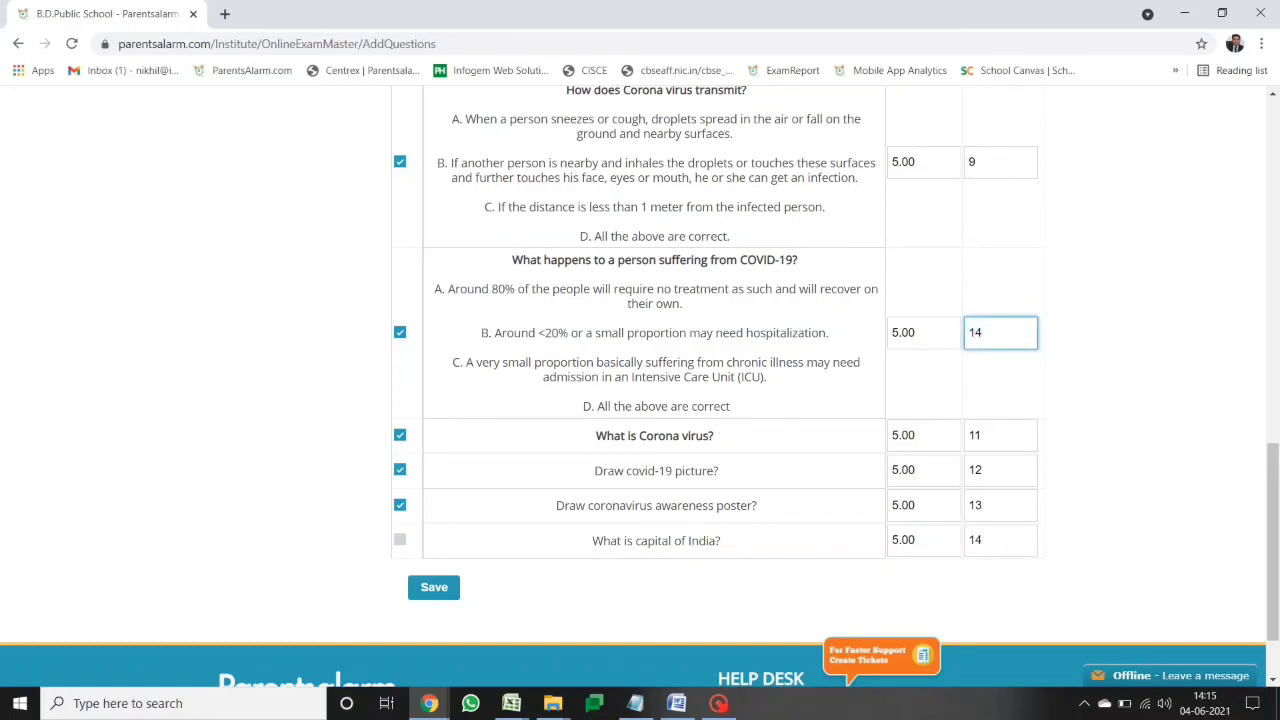
{"action": "double_click", "coordinate": [975, 540]}
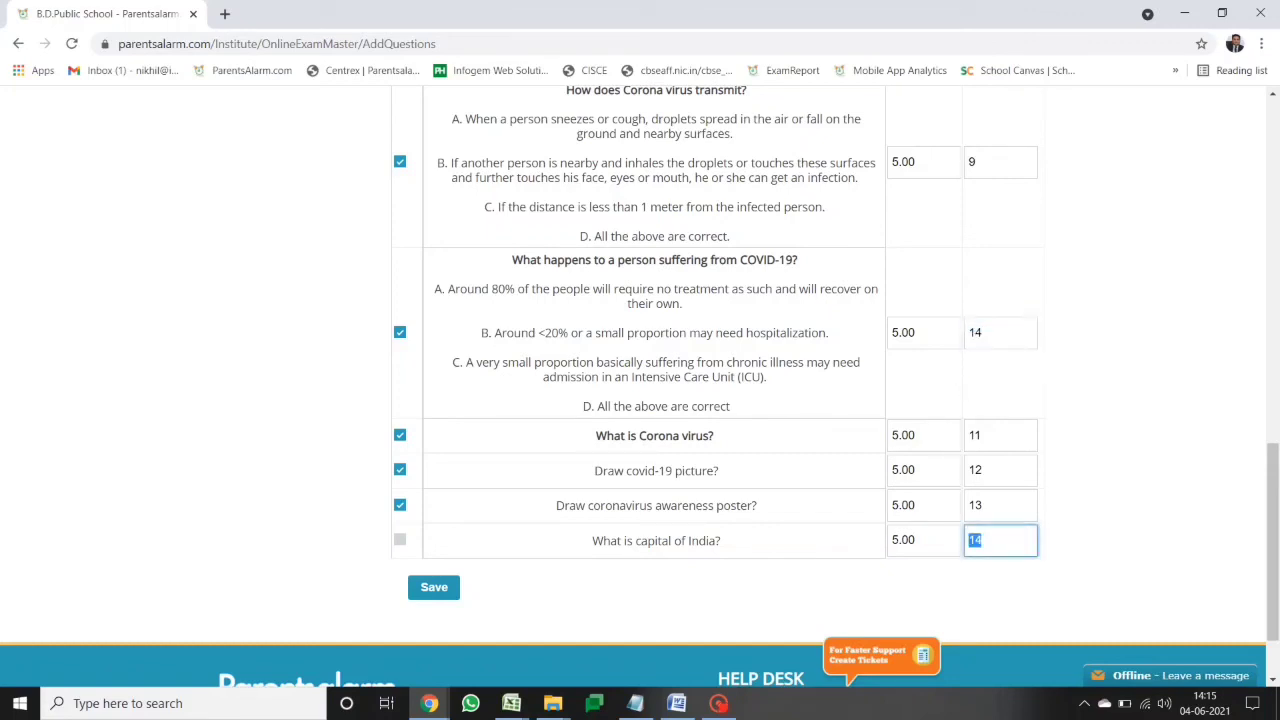
{"action": "type", "text": "1"}
{"action": "left_click", "coordinate": [400, 540]}
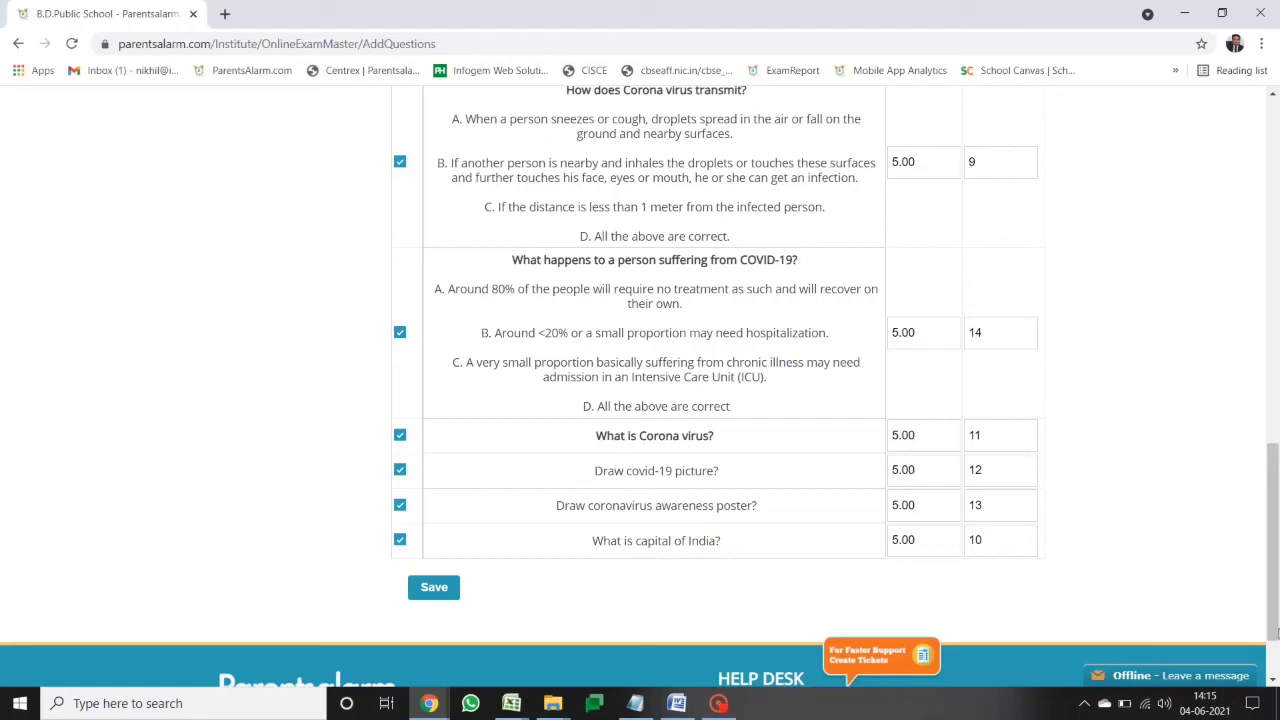
{"action": "left_click_drag", "start_coordinate": [1273, 632], "coordinate": [1273, 663]}
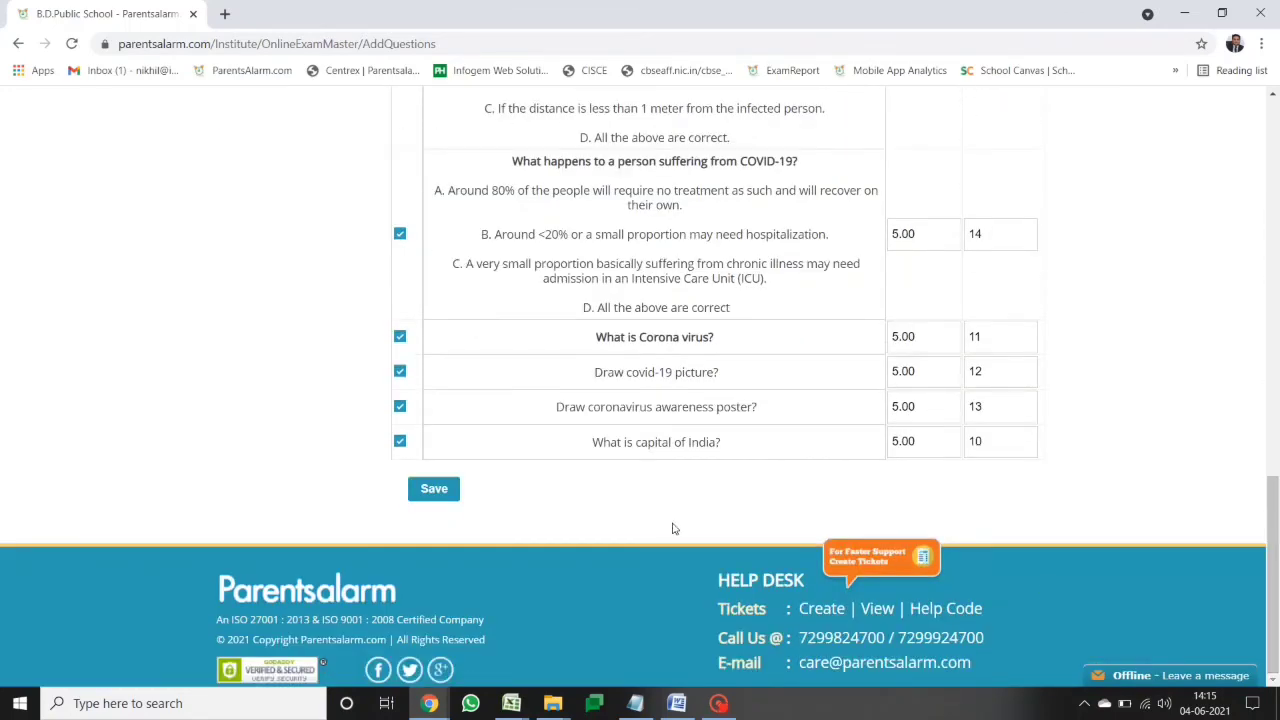
{"action": "left_click_drag", "start_coordinate": [1277, 520], "coordinate": [1277, 174]}
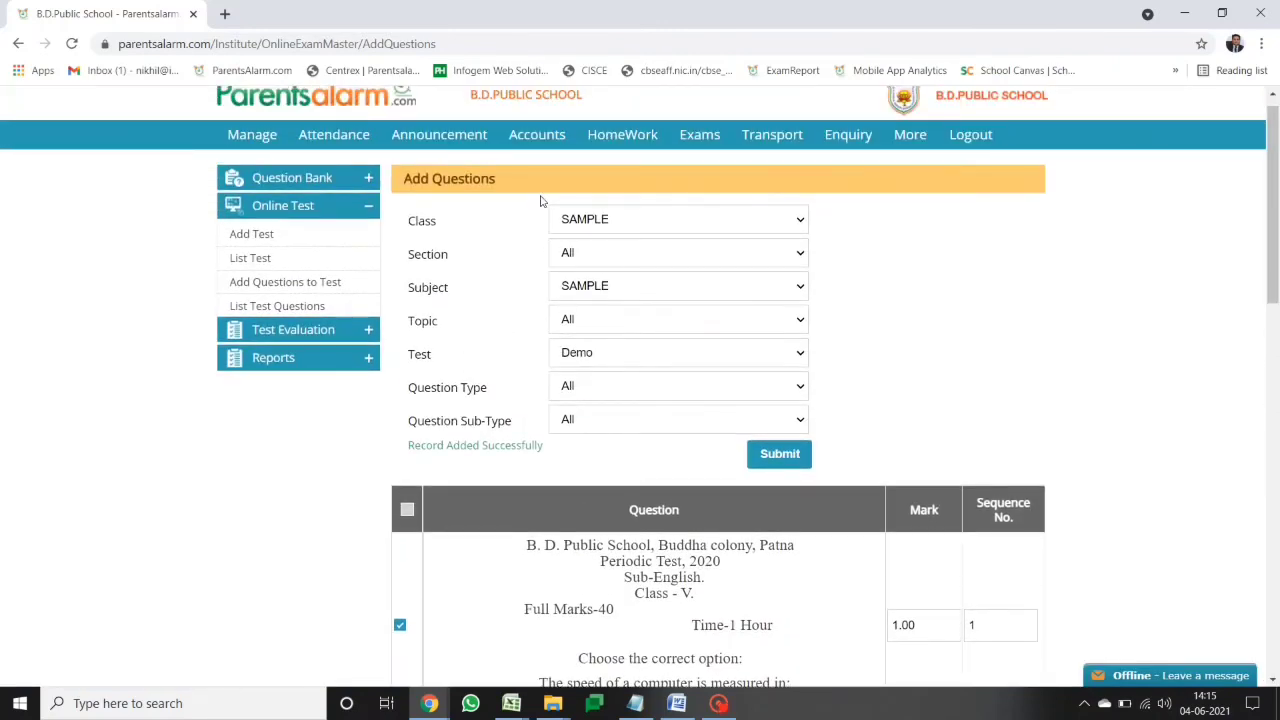
List the SAMPLE class tests dated 06/07/2021 and open the Demo test's question paper
{"action": "left_click", "coordinate": [296, 260]}
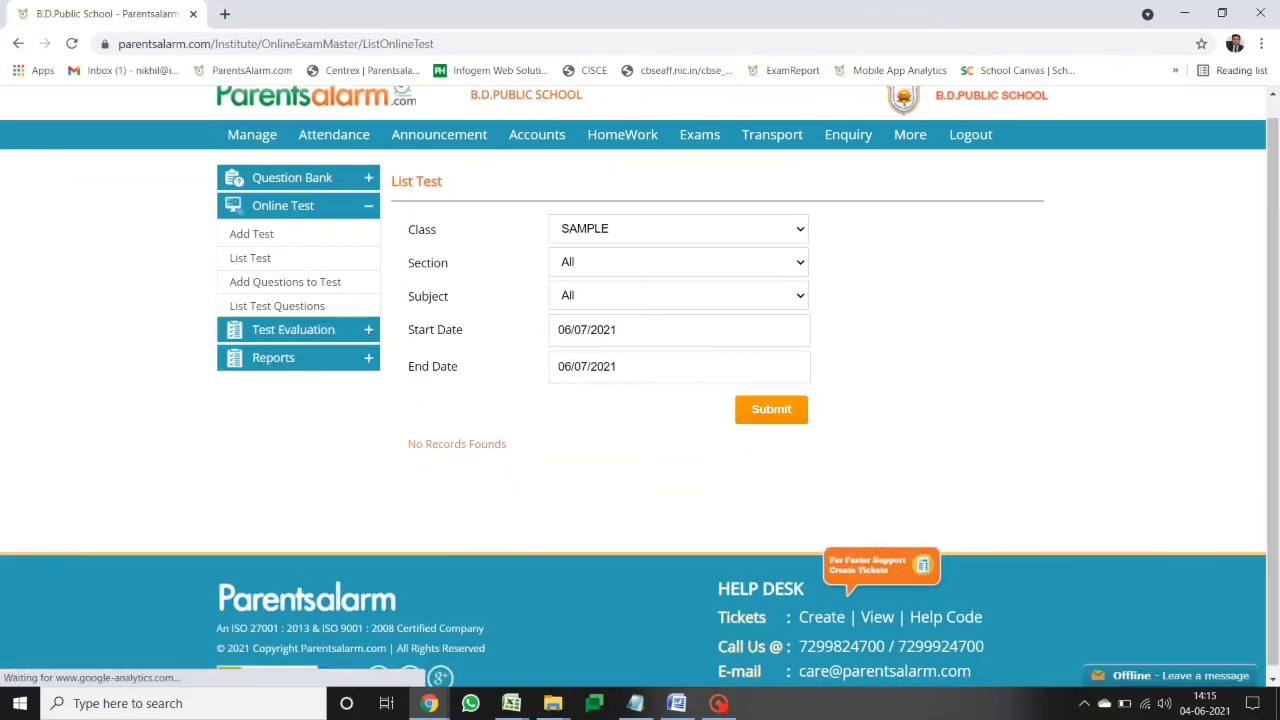
{"action": "left_click", "coordinate": [760, 412]}
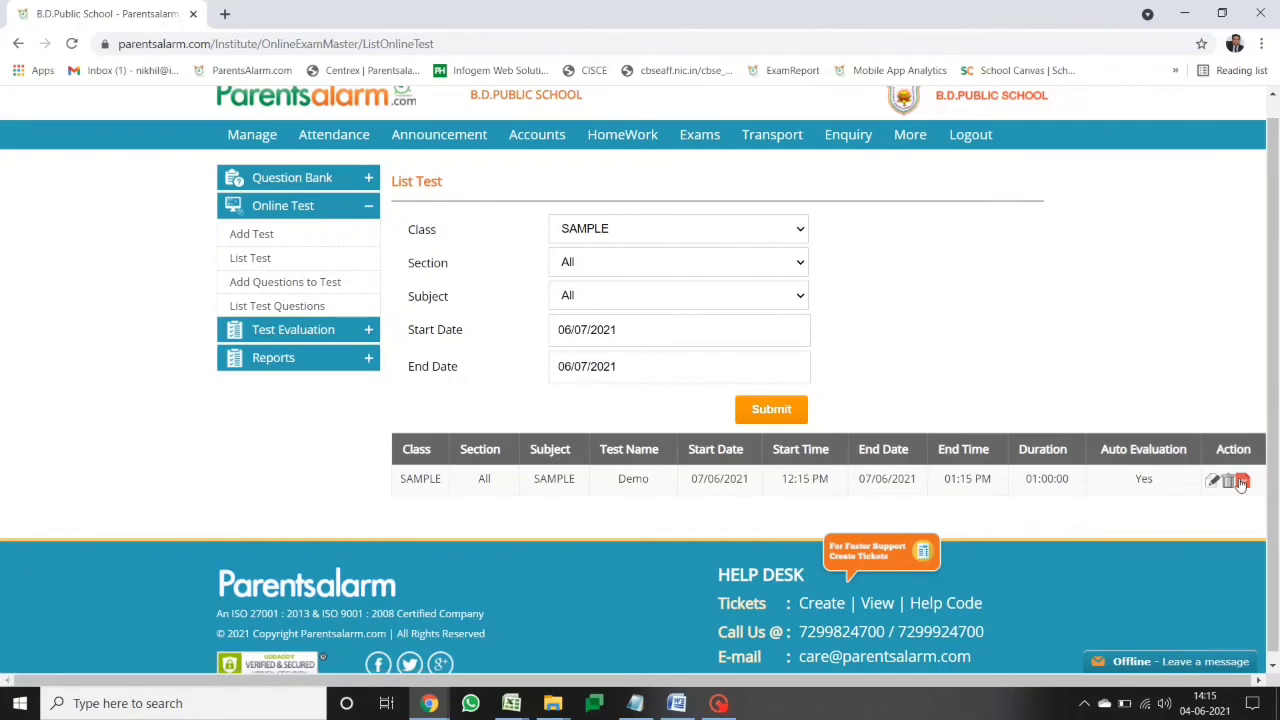
{"action": "left_click", "coordinate": [1243, 483]}
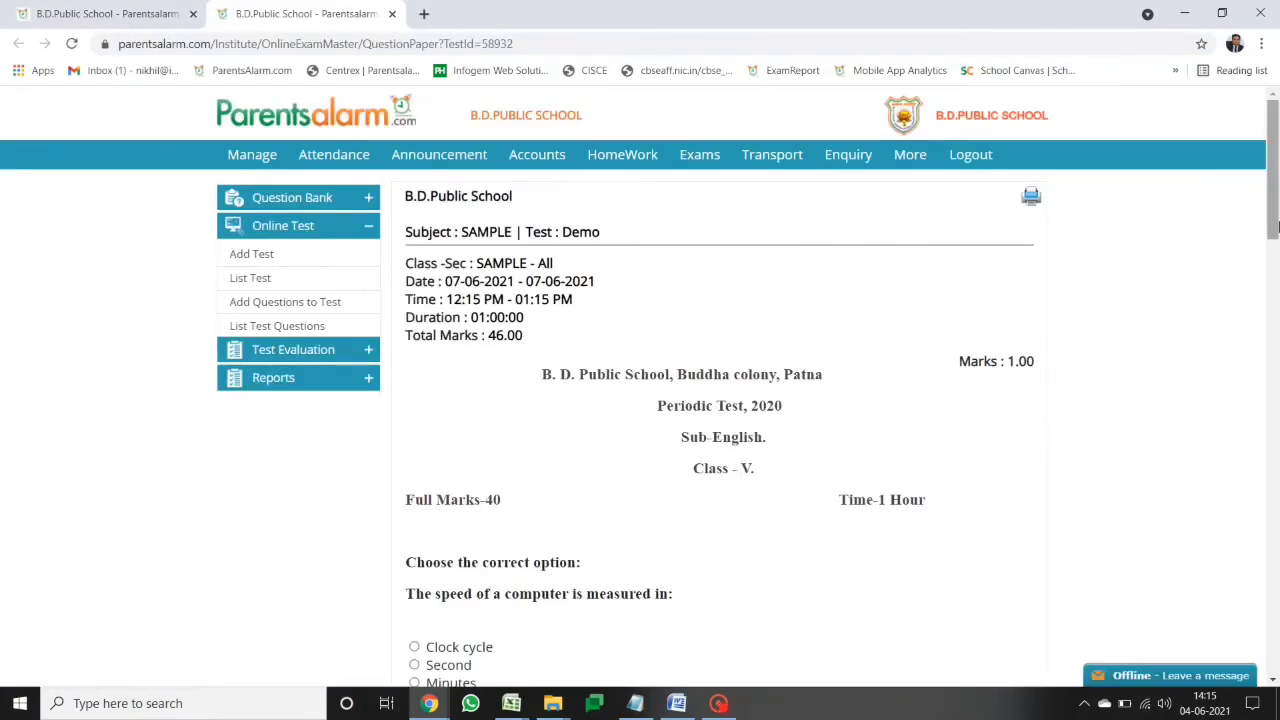
{"action": "left_click_drag", "start_coordinate": [1277, 244], "coordinate": [1278, 165]}
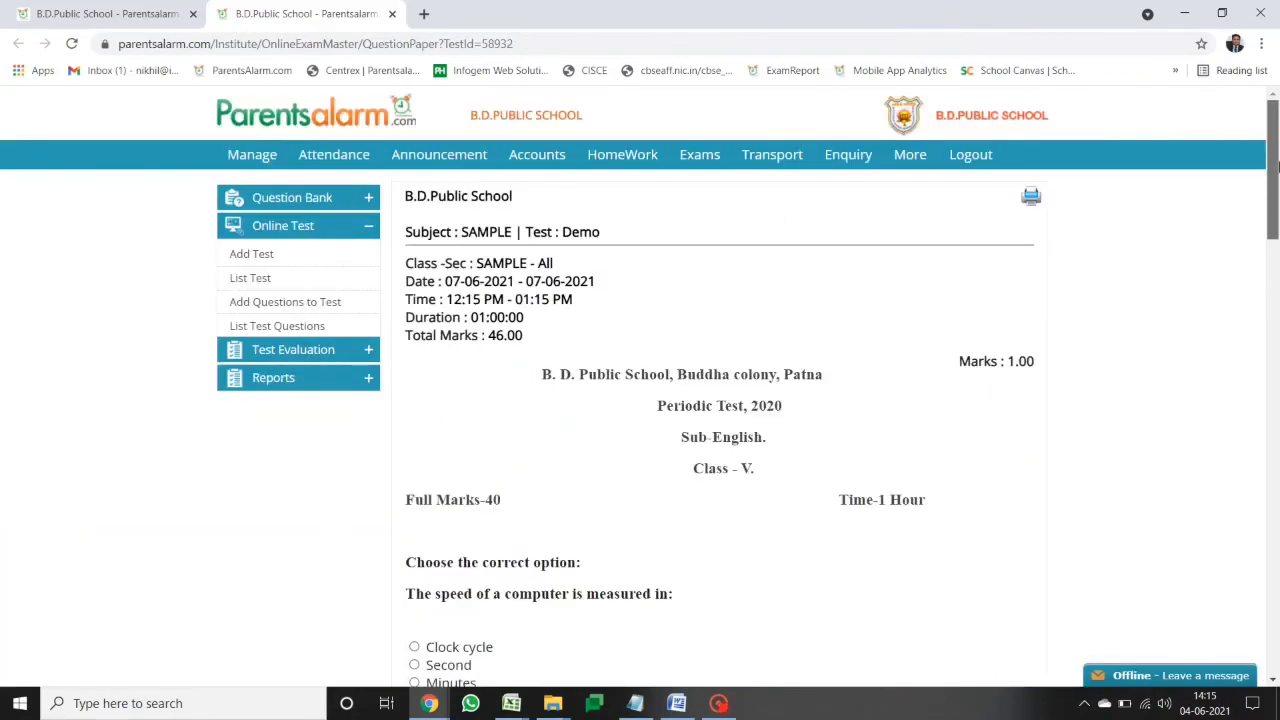
Preview the printout of the Demo question paper, then cancel printing and close the print window
{"action": "left_click", "coordinate": [1033, 197]}
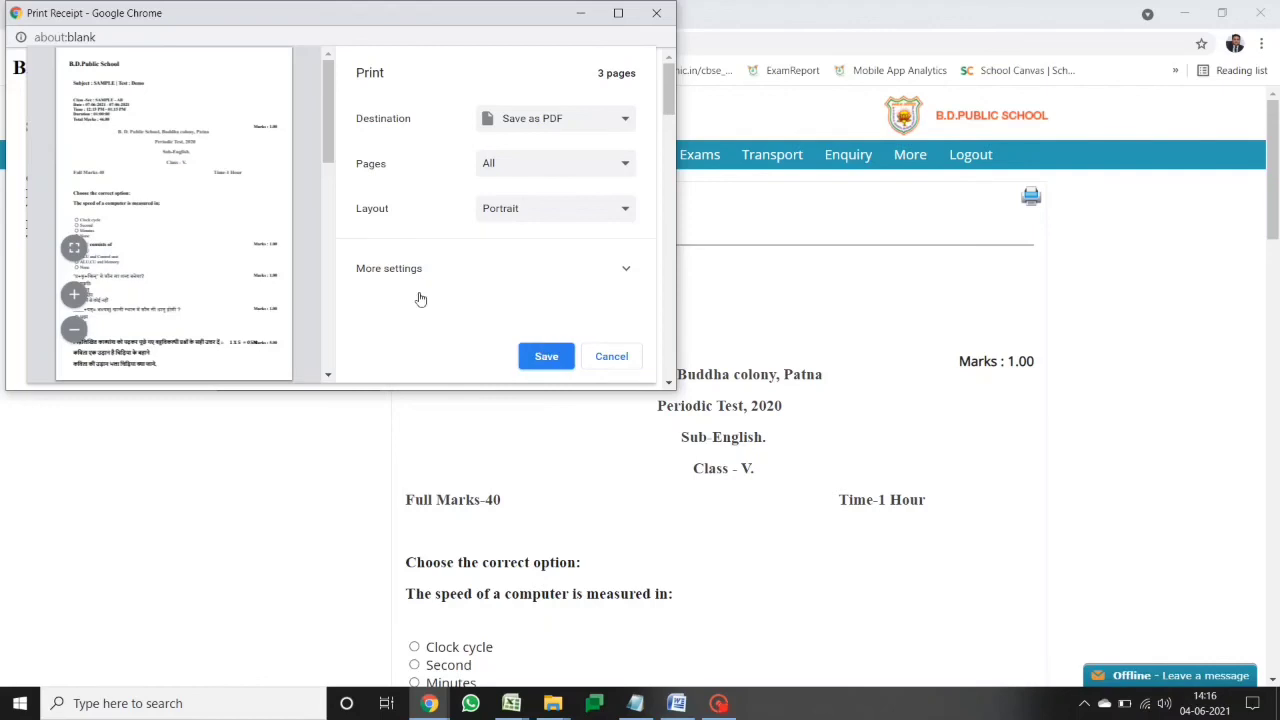
{"action": "mouse_move", "coordinate": [328, 122]}
{"action": "left_mouse_down"}
{"action": "mouse_move", "coordinate": [321, 320]}
{"action": "mouse_move", "coordinate": [318, 105]}
{"action": "left_mouse_up"}
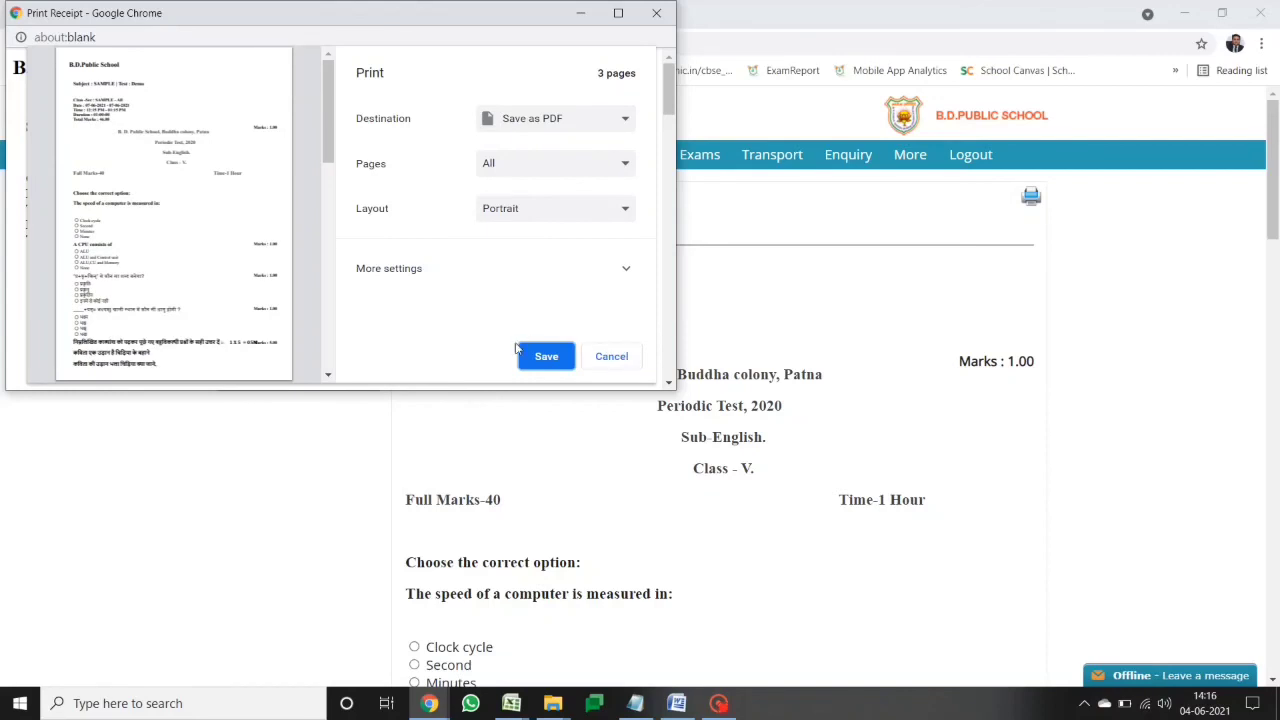
{"action": "left_click", "coordinate": [609, 357]}
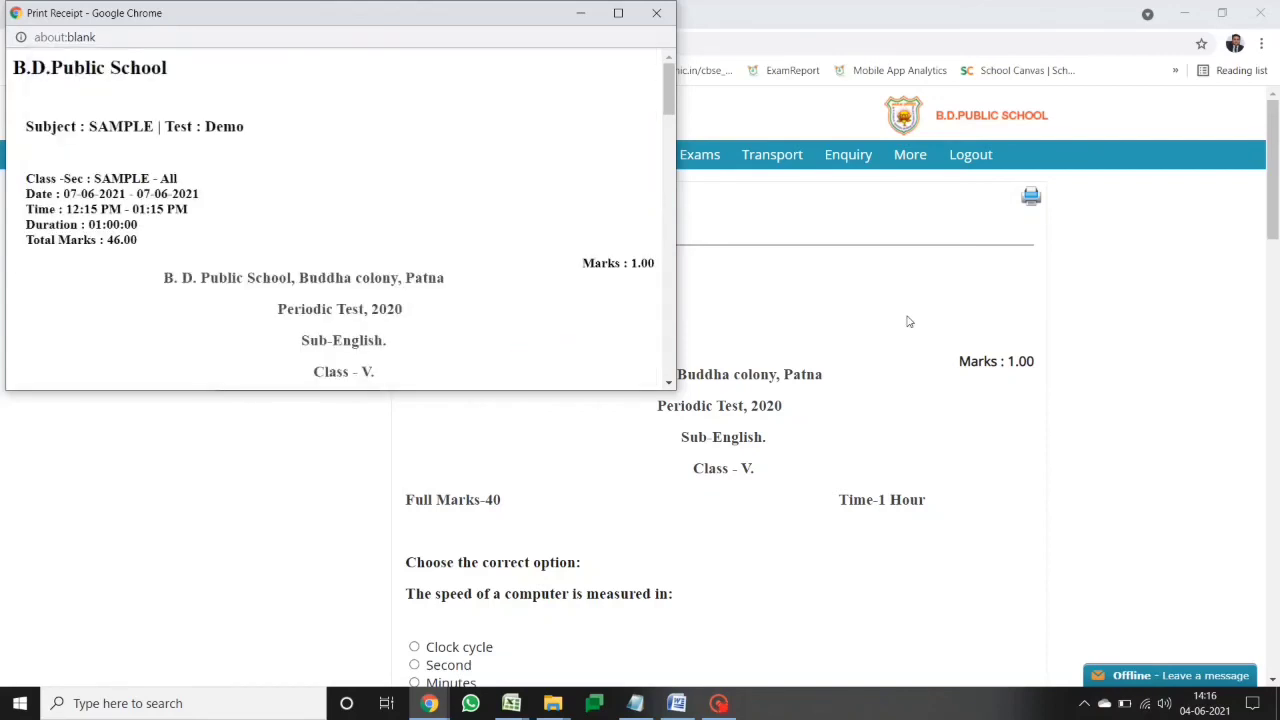
{"action": "left_click", "coordinate": [656, 12]}
Show the portal's additional modules
{"action": "mouse_move", "coordinate": [900, 154]}
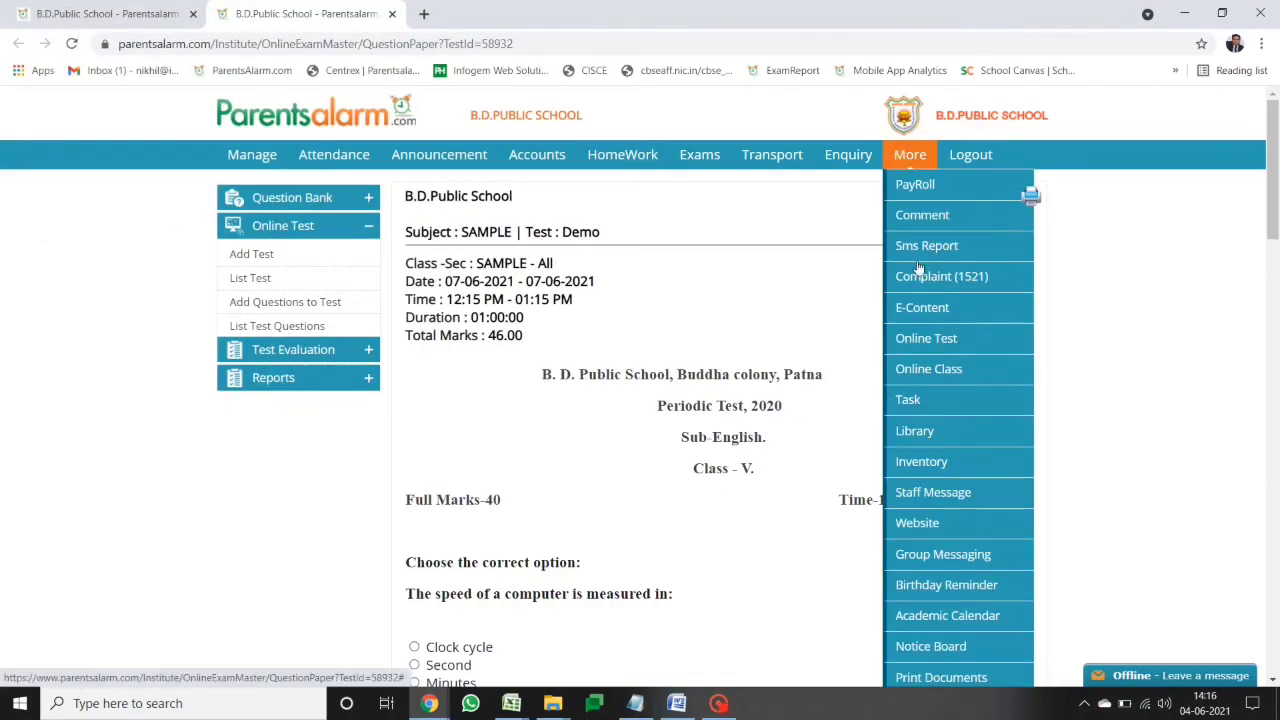